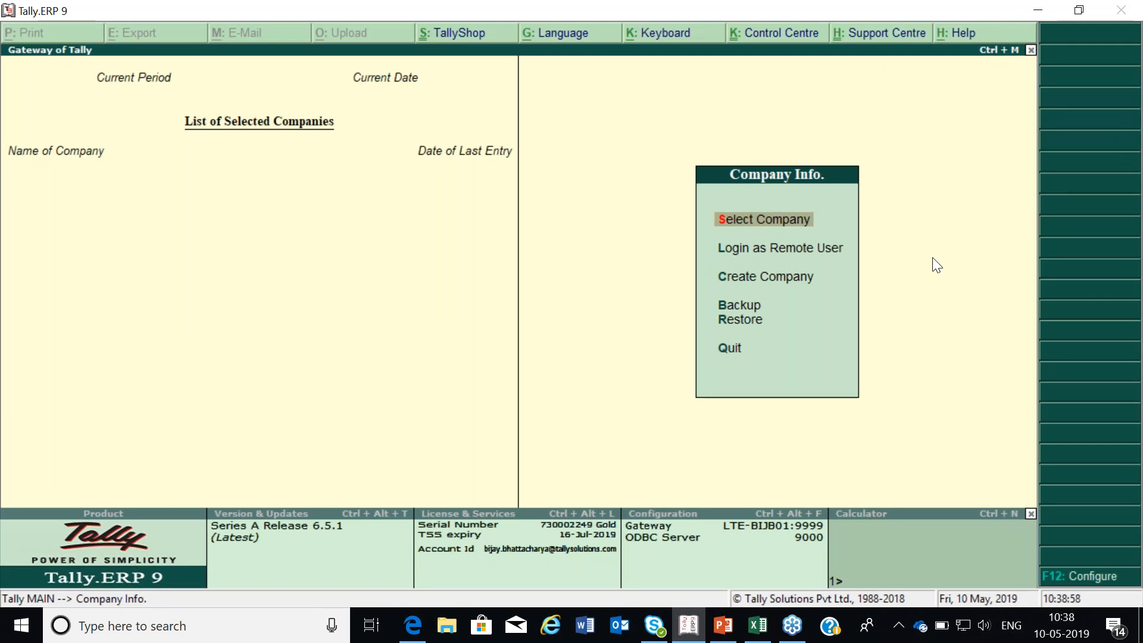
Step: Create the company Raghu Traders with country India and state Karnataka, and accept it
key("Down")
key("Down")
key("Return")
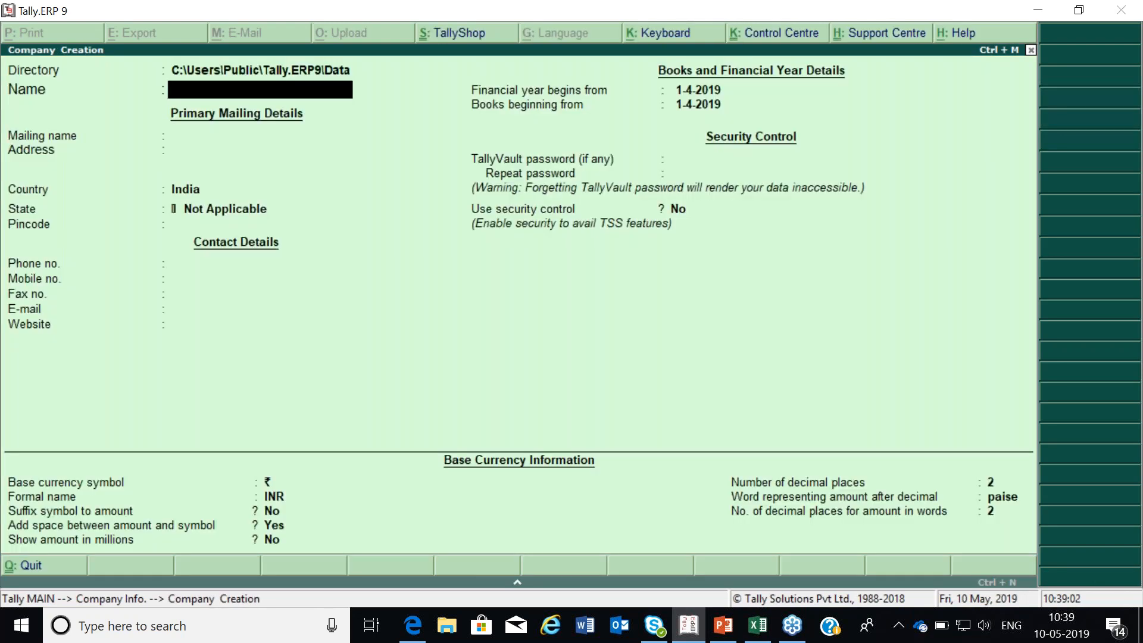
type("Raghu Traders")
key("Return")
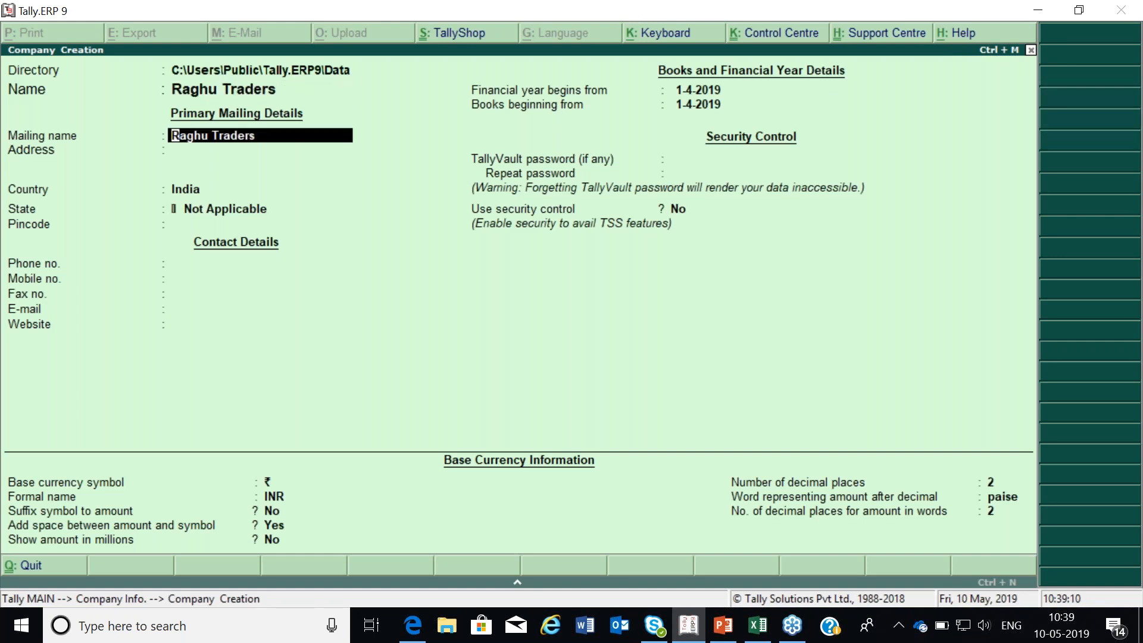
key("Return")
key("Return")
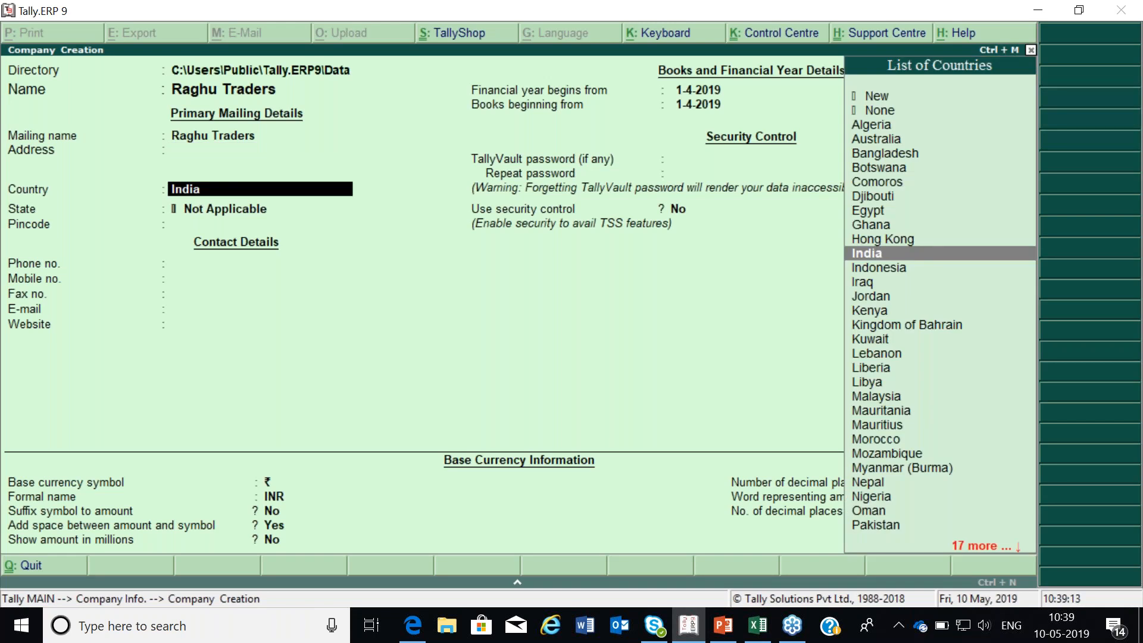
key("Return")
type("Kar")
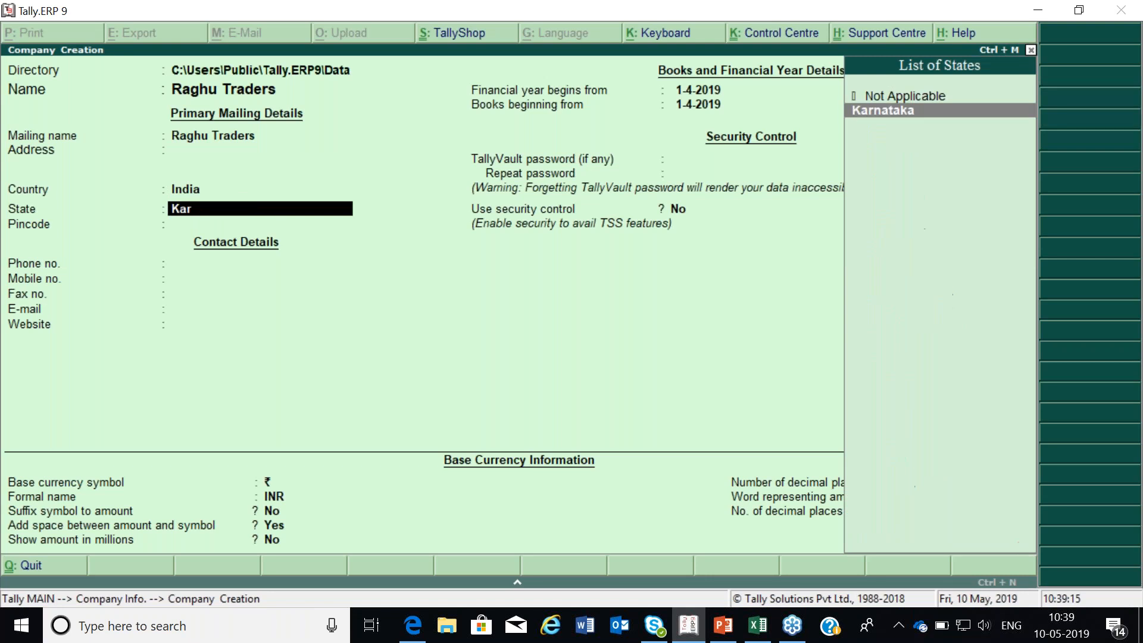
key("Return")
key("Return")
key("Return")
key("Return")
key("Return")
key("Return")
key("Return")
key("Return")
key("Return")
key("Return")
key("Return")
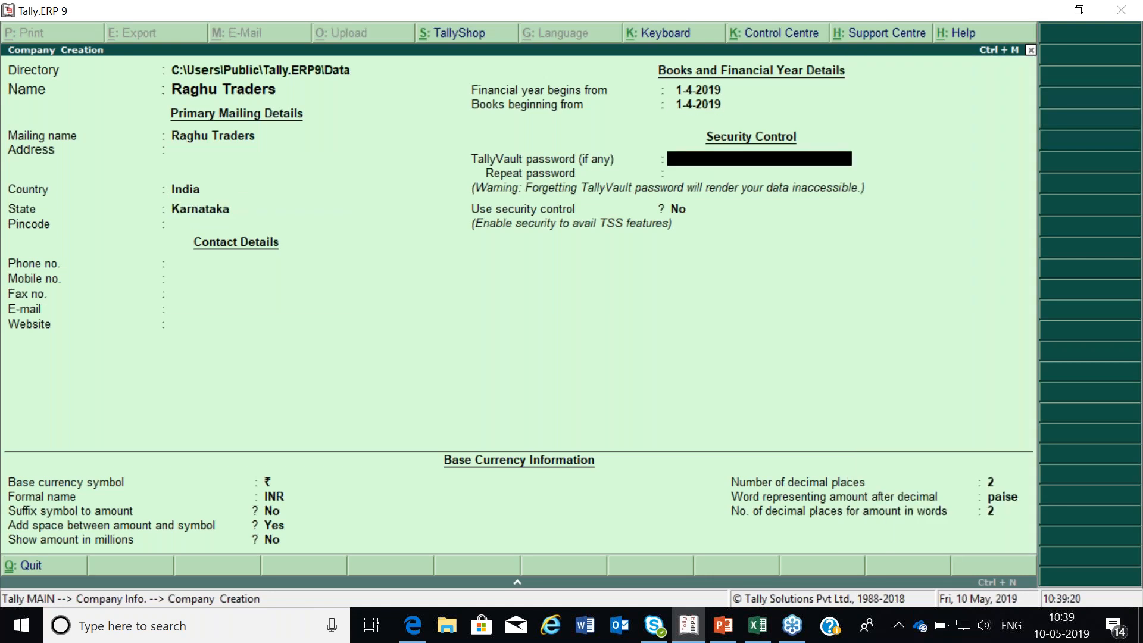
key("Return")
key("Return")
key("Return")
key("Return")
key("Return")
key("Return")
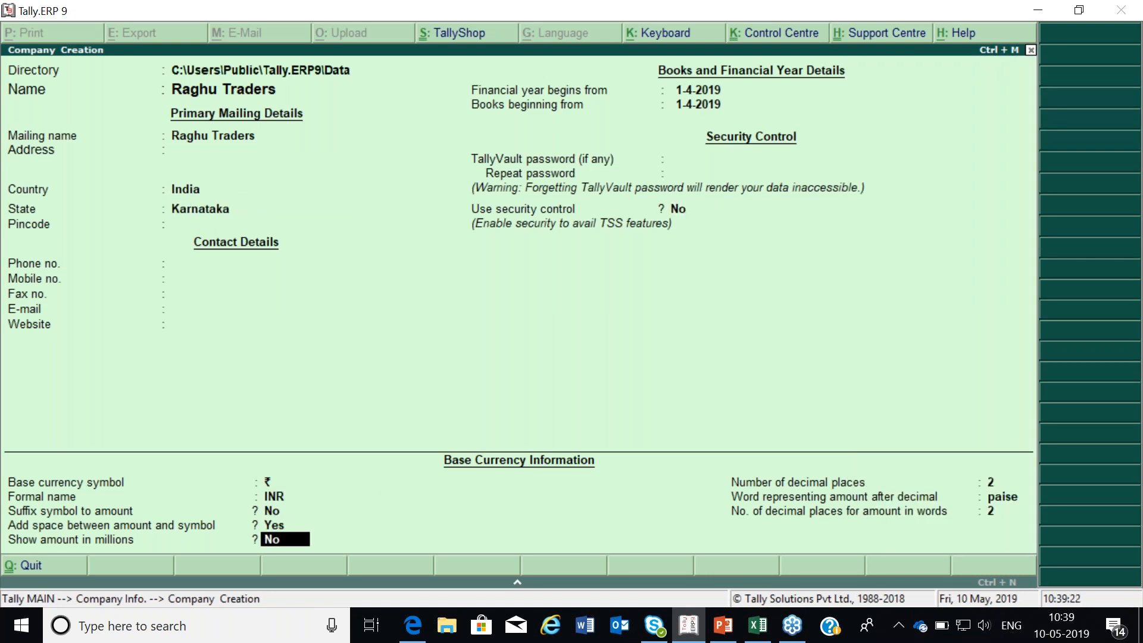
key("Return")
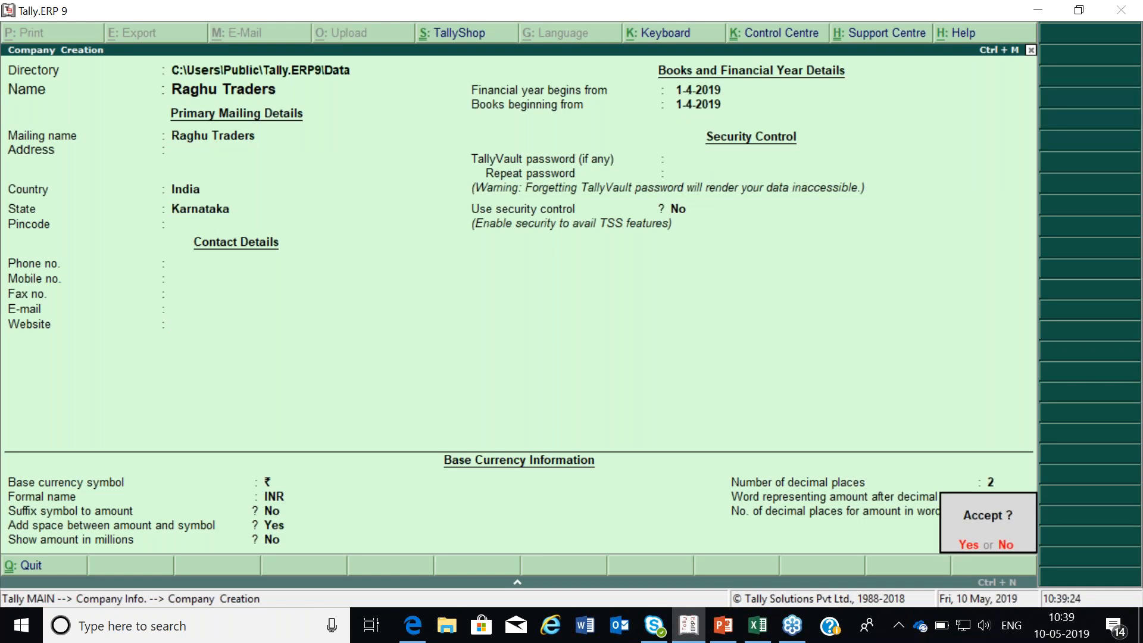
key("Return")
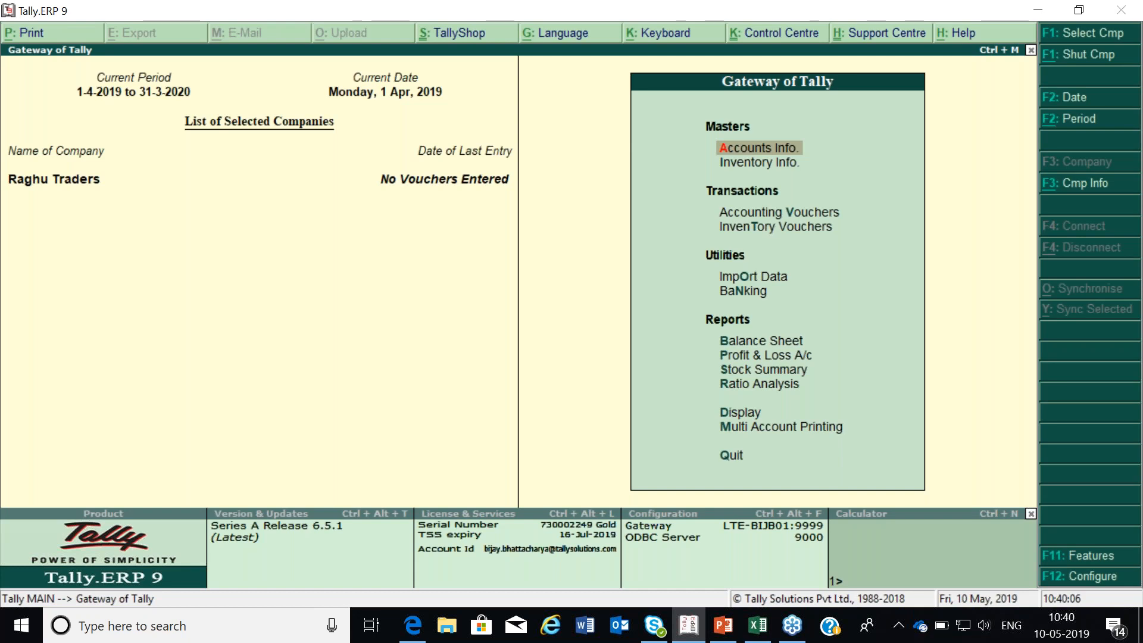
Step: Start a new voucher type from Accounts Info and name it POS Sales
key("Return")
key("Down")
key("Down")
key("Return")
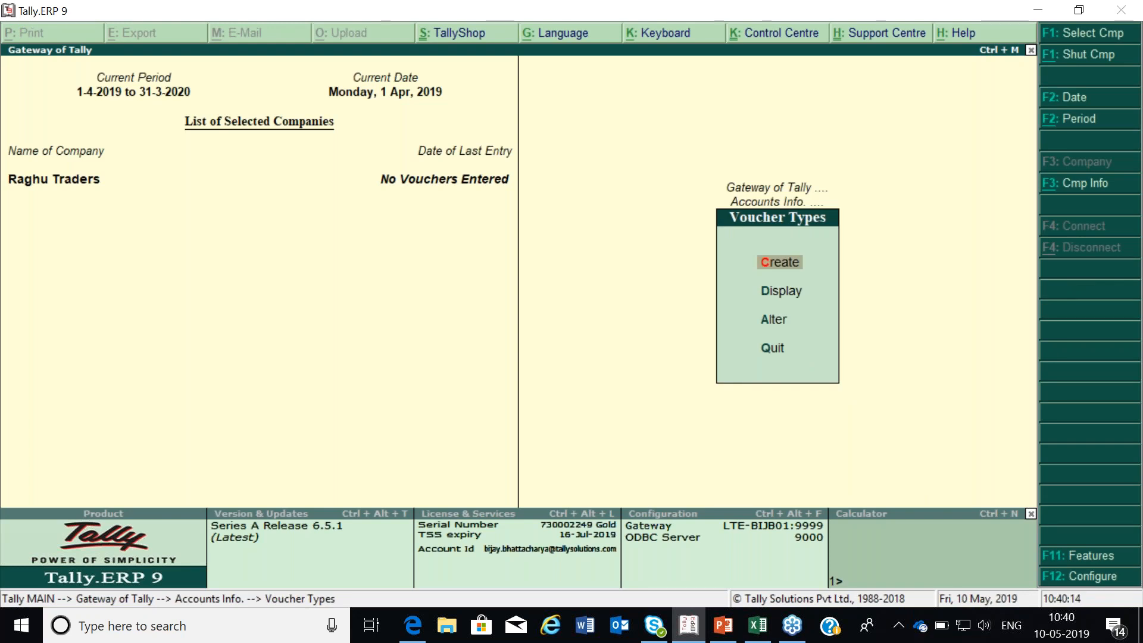
key("Return")
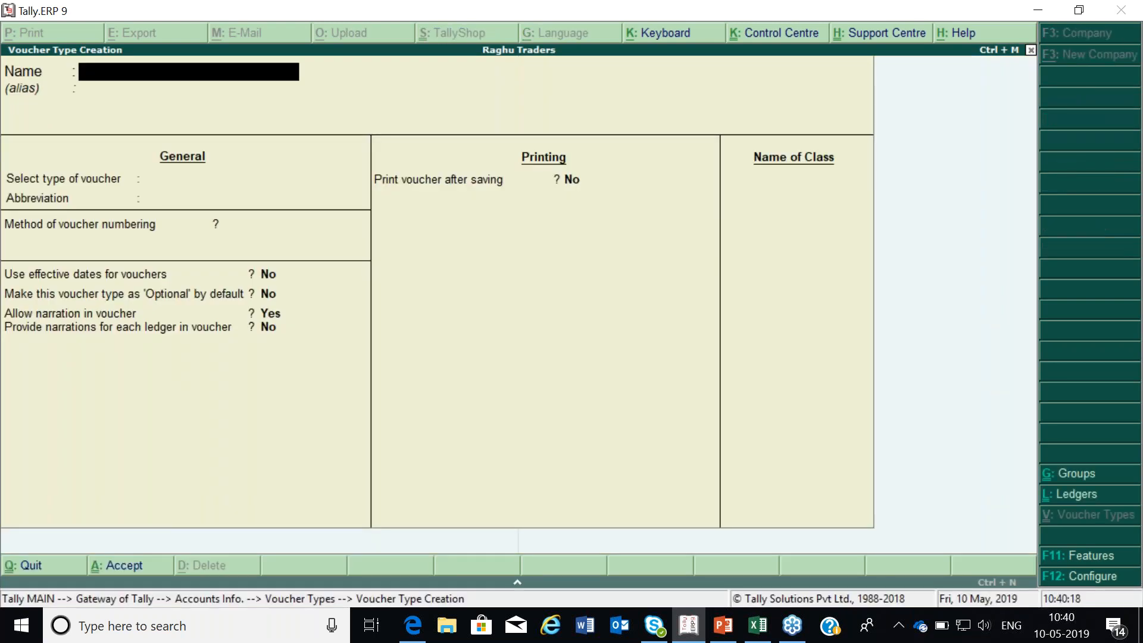
type("POS Sales")
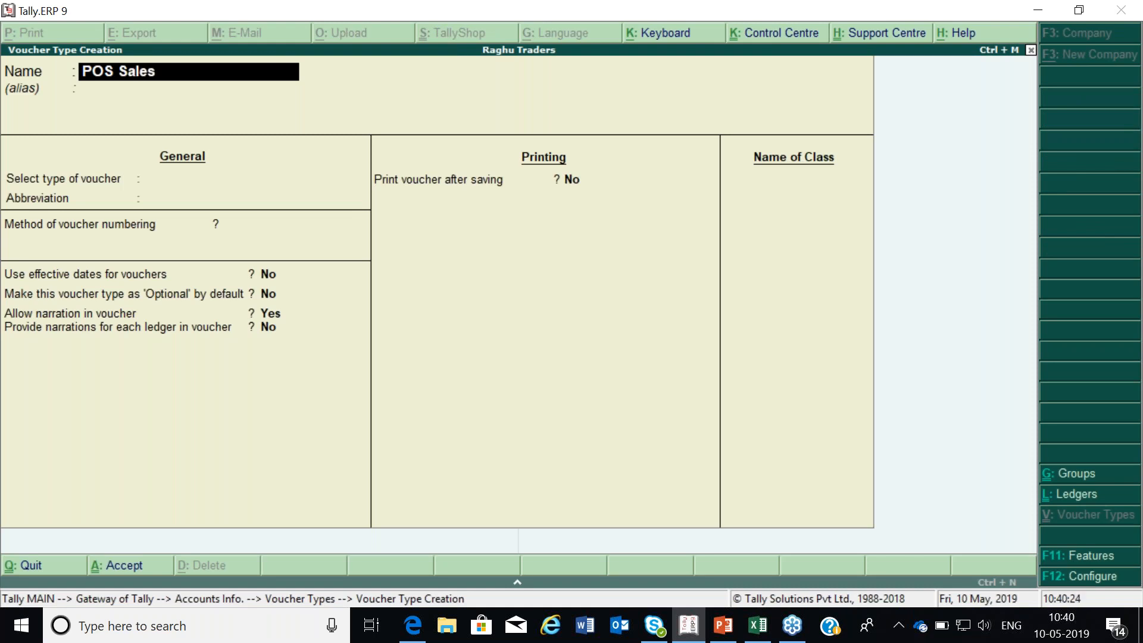
key("Return")
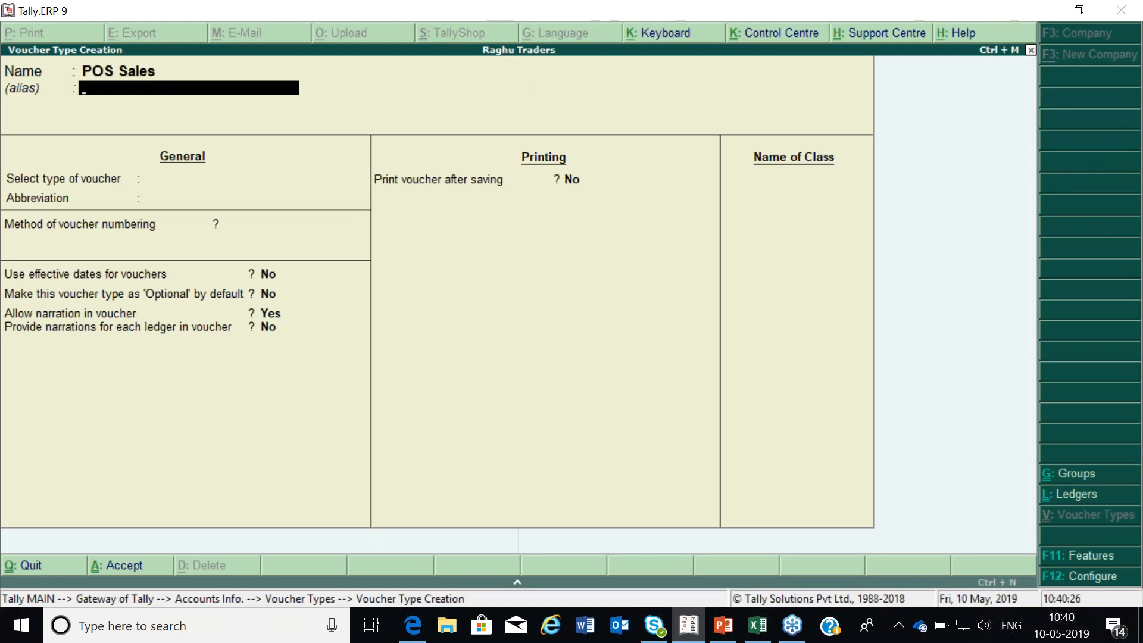
Step: Base it on Sales with abbreviation Sale and Automatic voucher numbering
key("Return")
type("Sal")
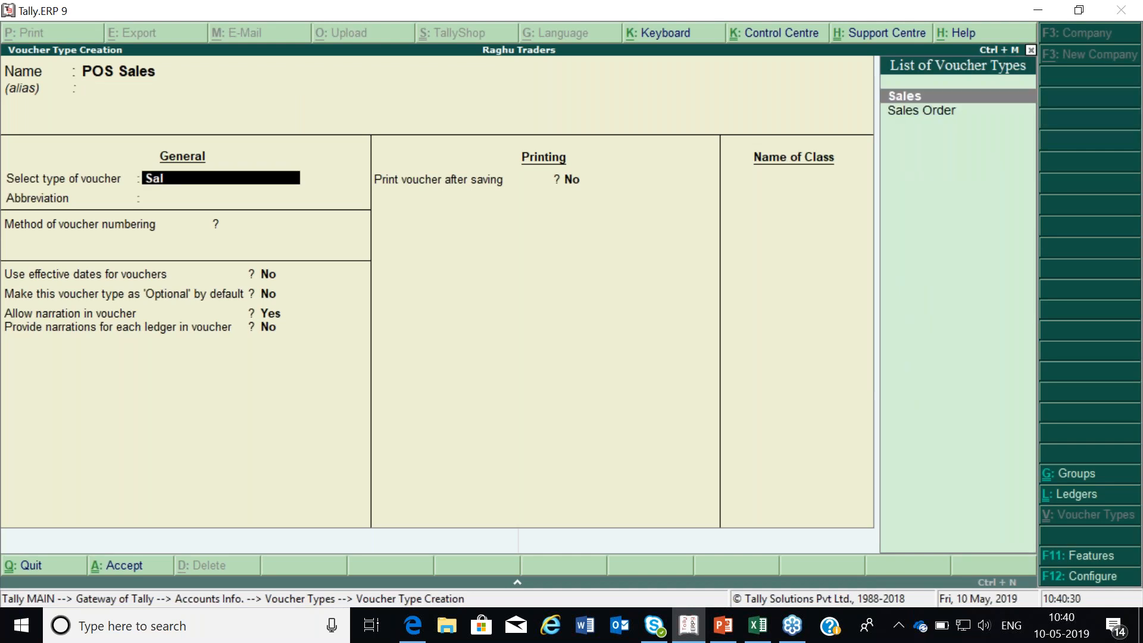
key("Return")
key("Return")
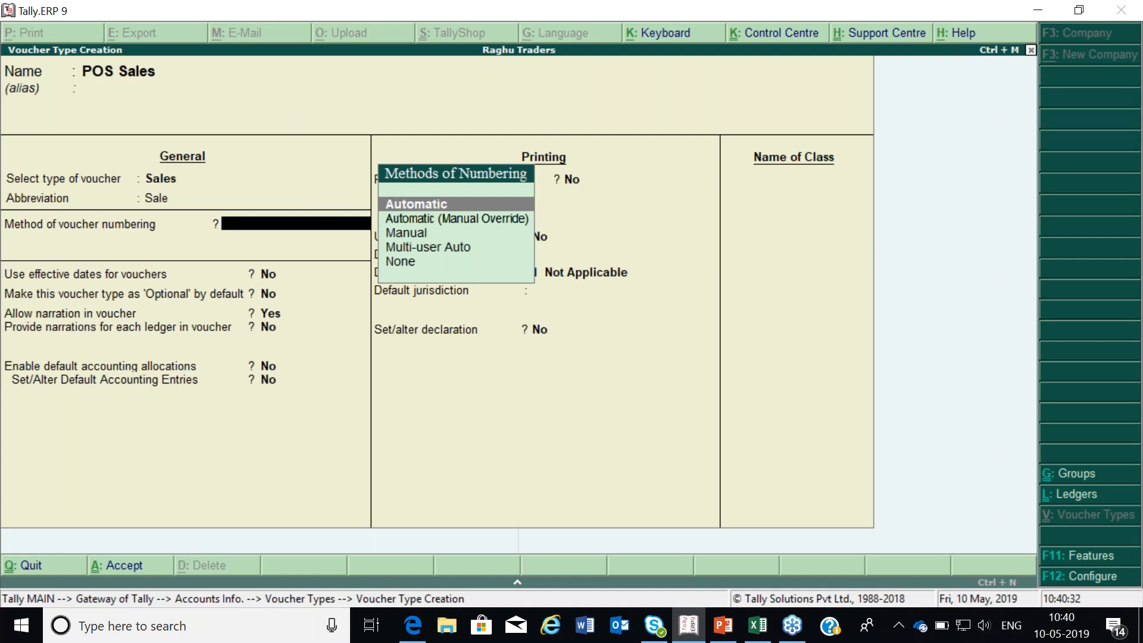
key("Return")
key("Return")
key("Return")
key("Return")
key("Return")
key("Return")
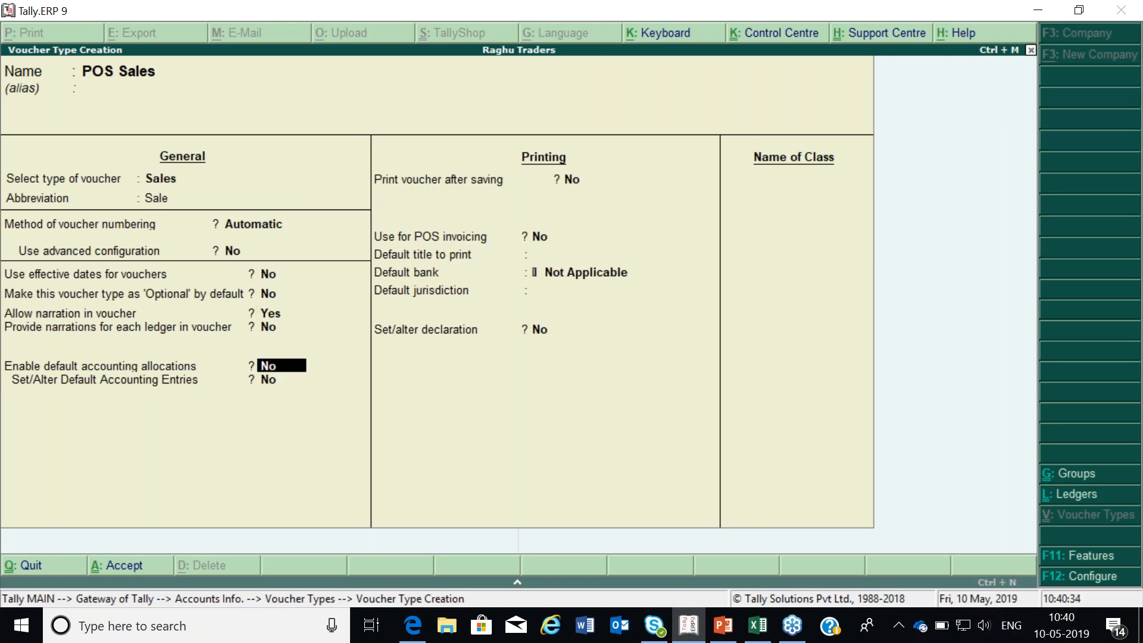
key("Return")
key("Return")
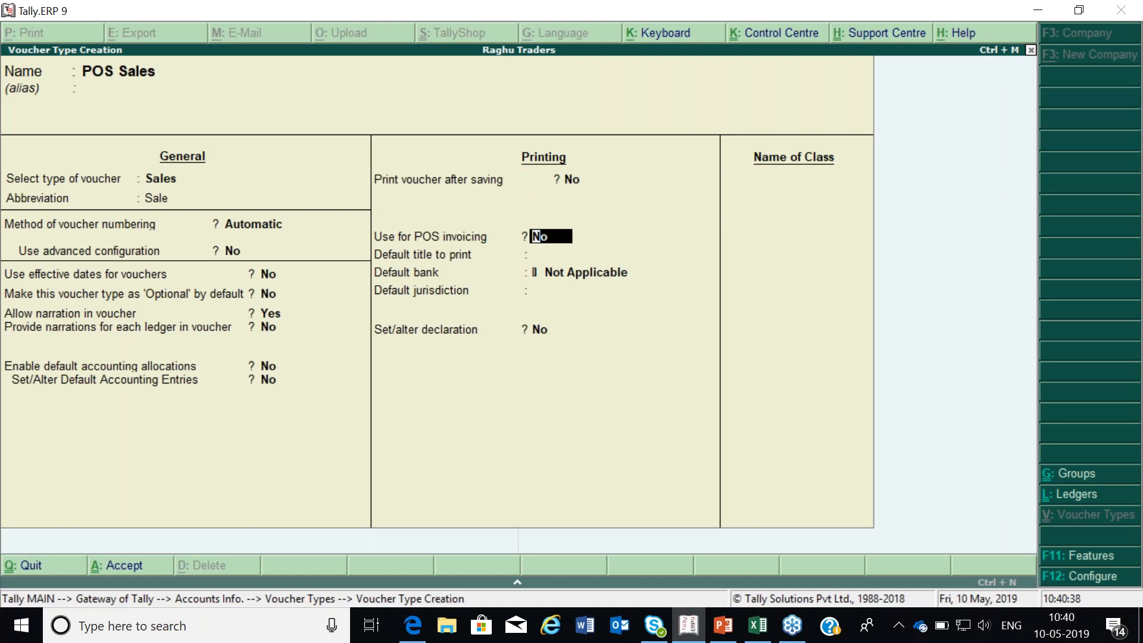
Step: Enable POS invoicing with messages 'Goods once sold cannot be returned' and 'Thanks for visit'
type("y")
key("Return")
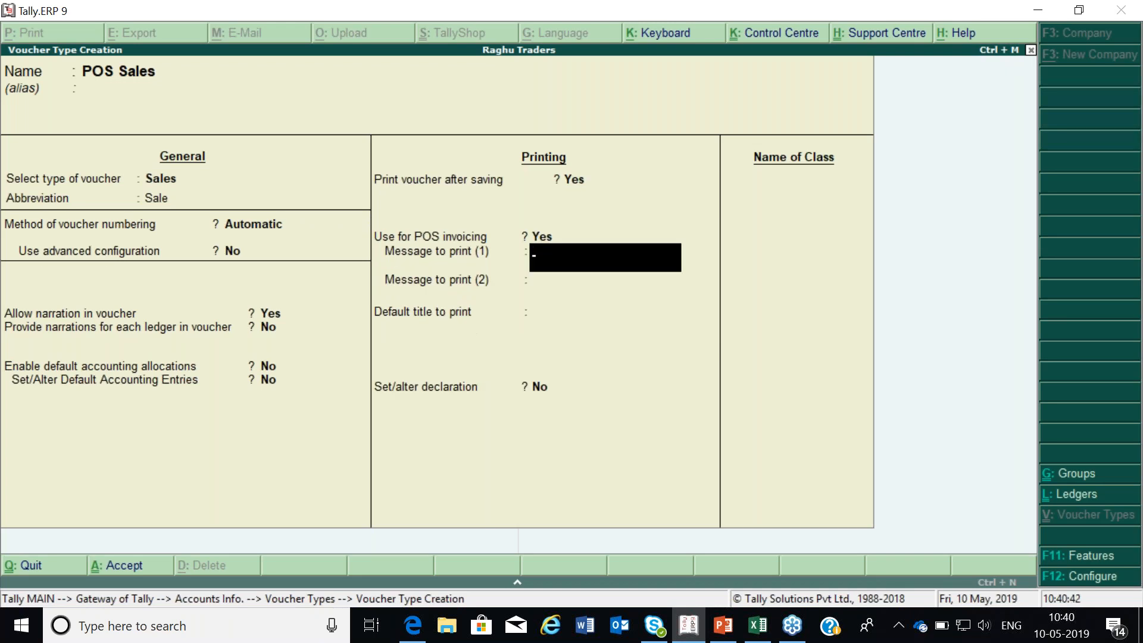
key("BackSpace")
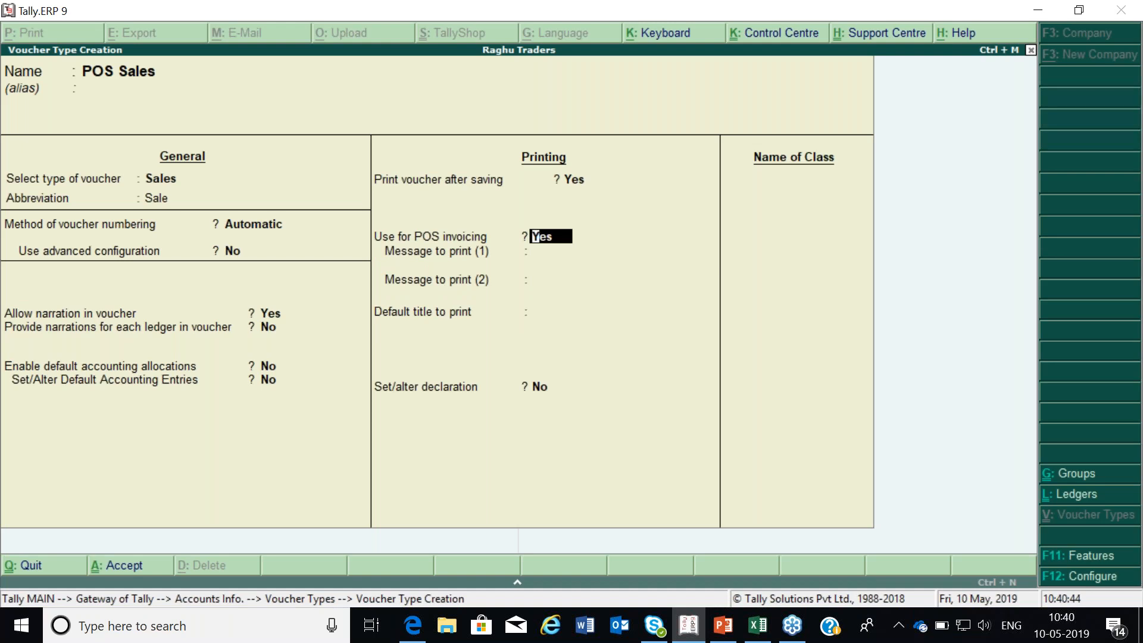
key("Return")
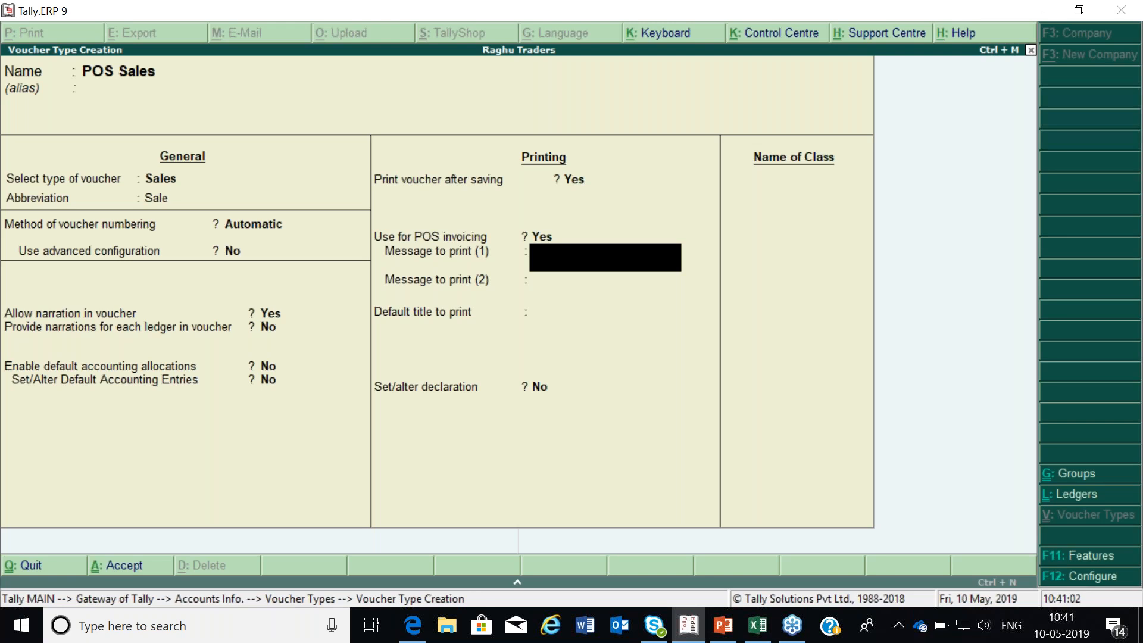
type("Goods once sold cann")
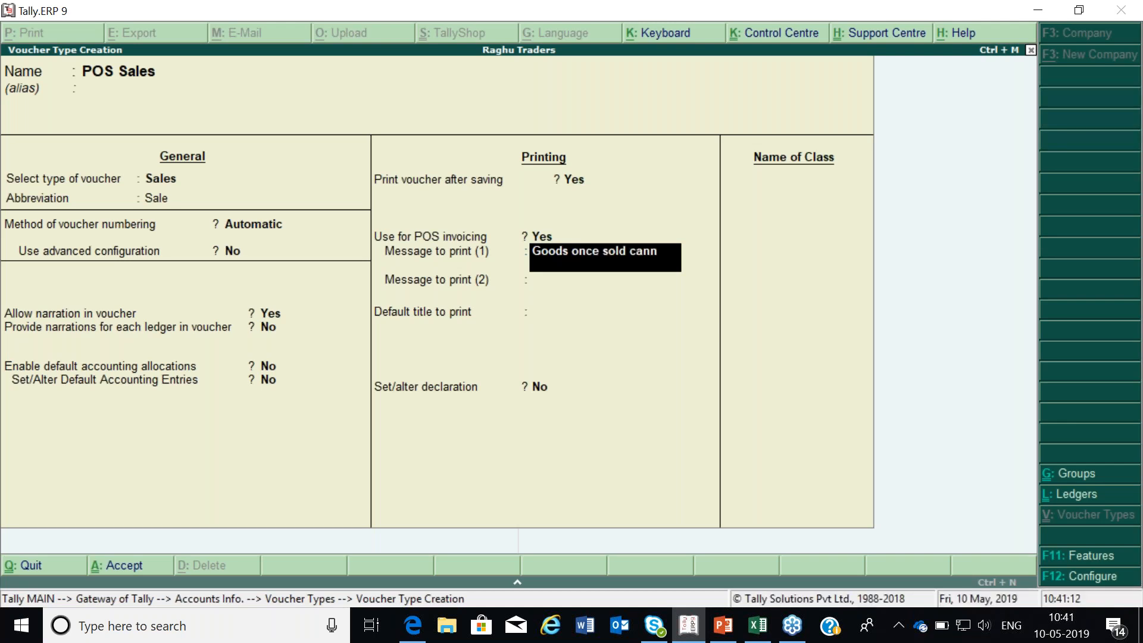
type("ot be returned")
key("Return")
type("T")
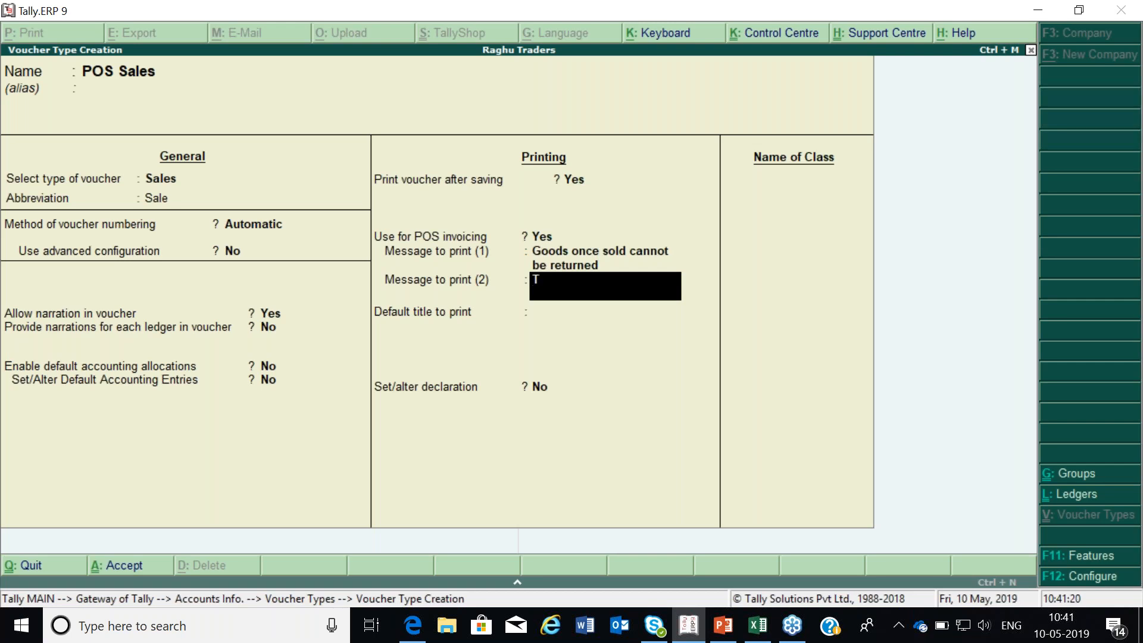
type("hanks for visit")
key("Return")
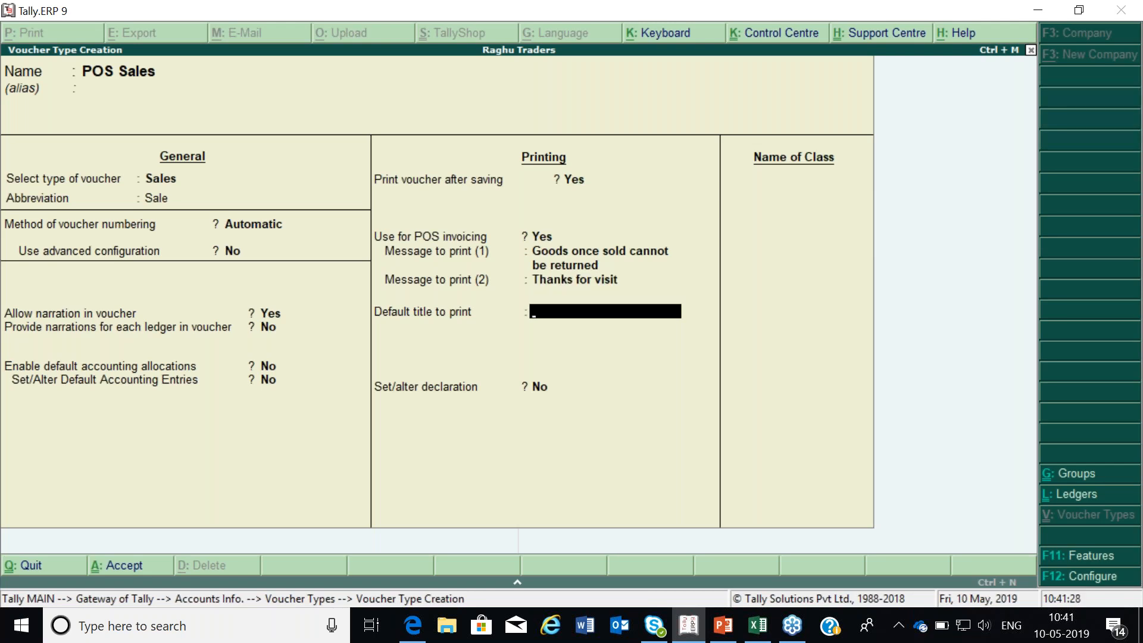
Step: Set the default print title to Retail Bill
type("Retail B")
key("Return")
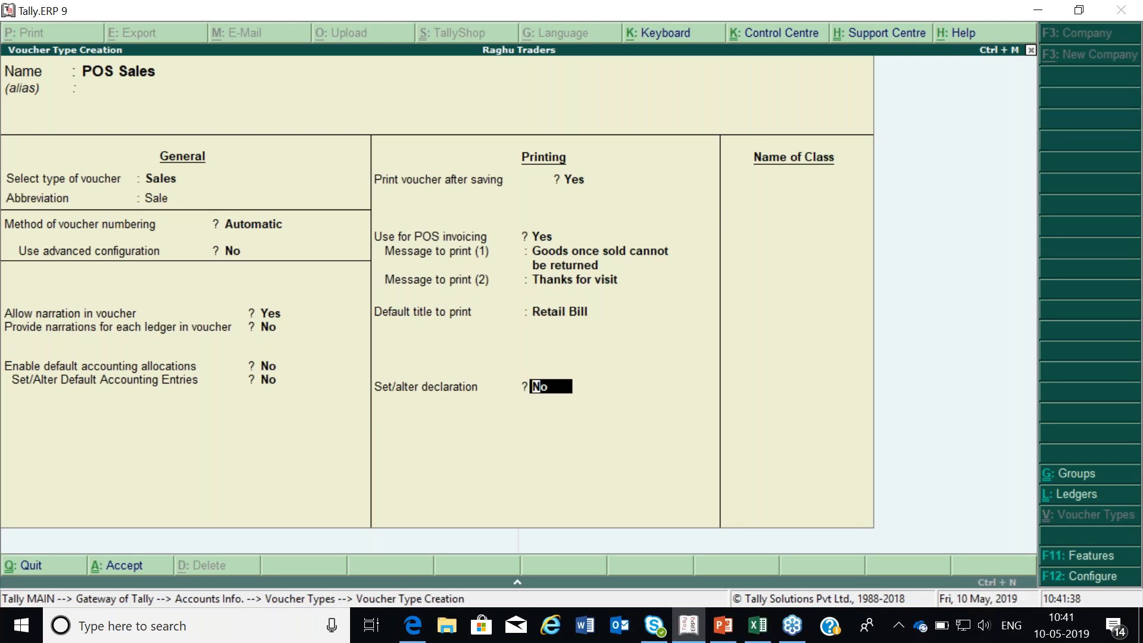
key("Up")
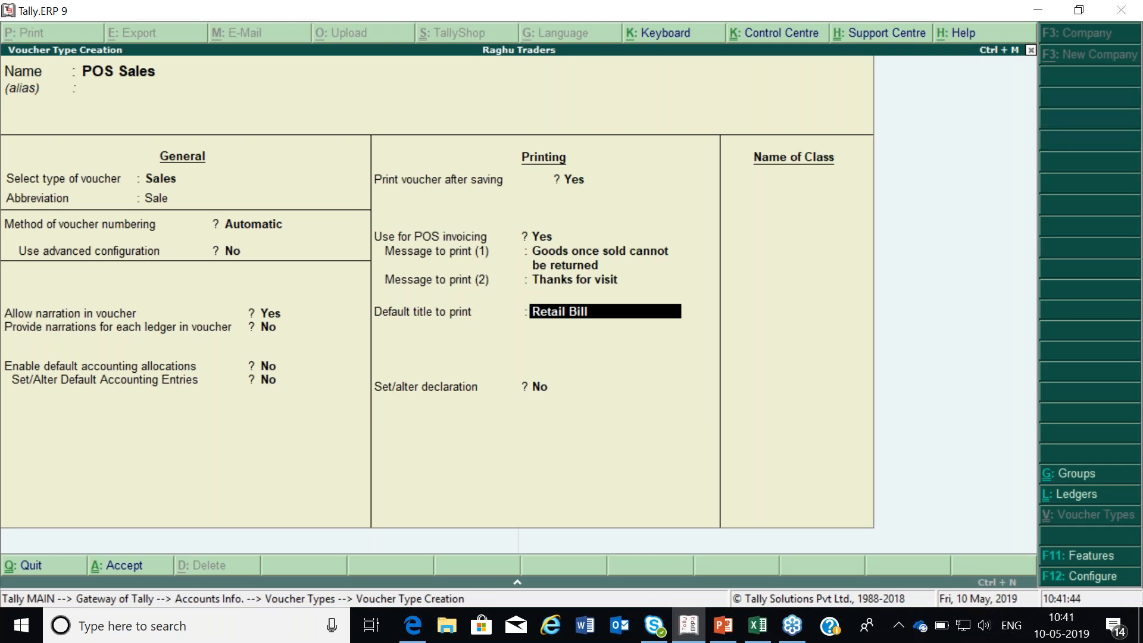
key("Return")
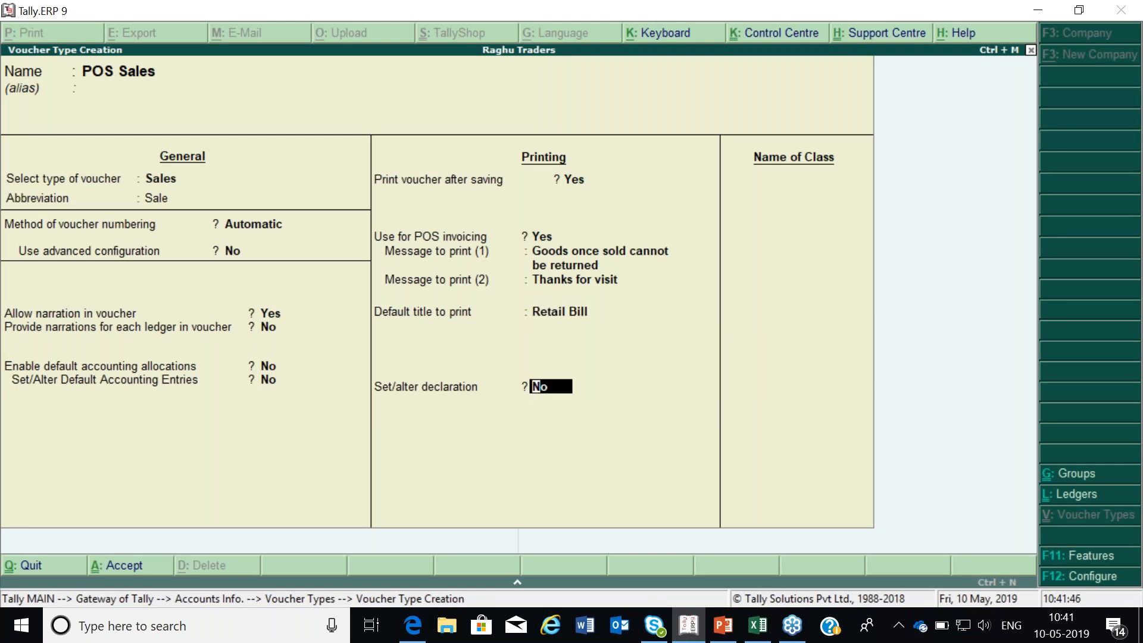
Step: Turn on the declaration, keep its default text, and save the POS Sales voucher type
type("y")
key("Return")
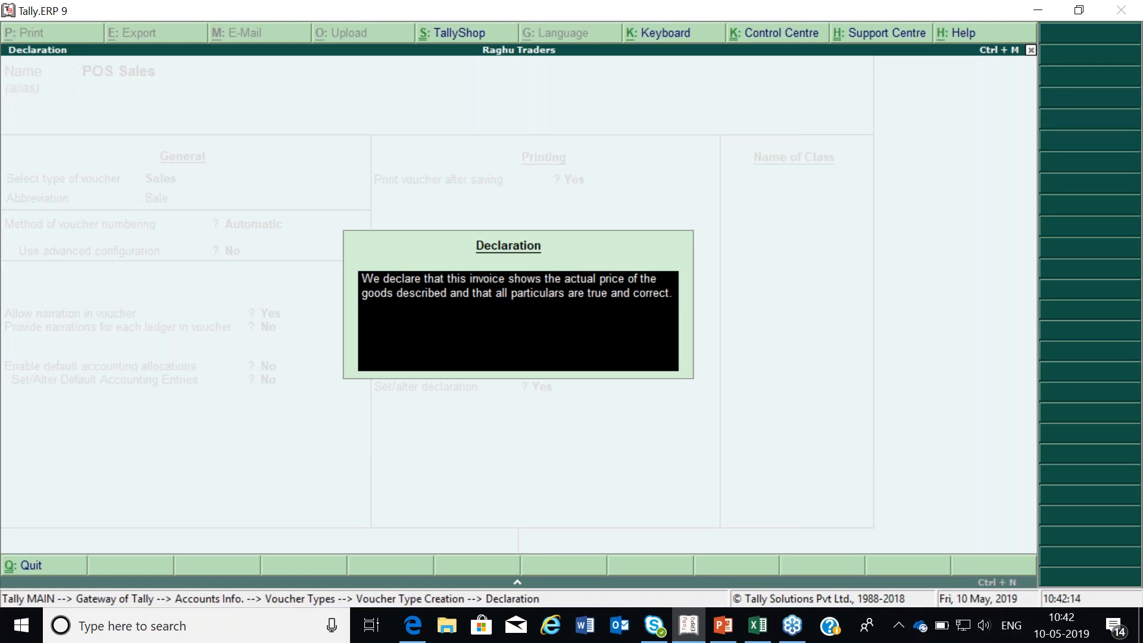
key("Return")
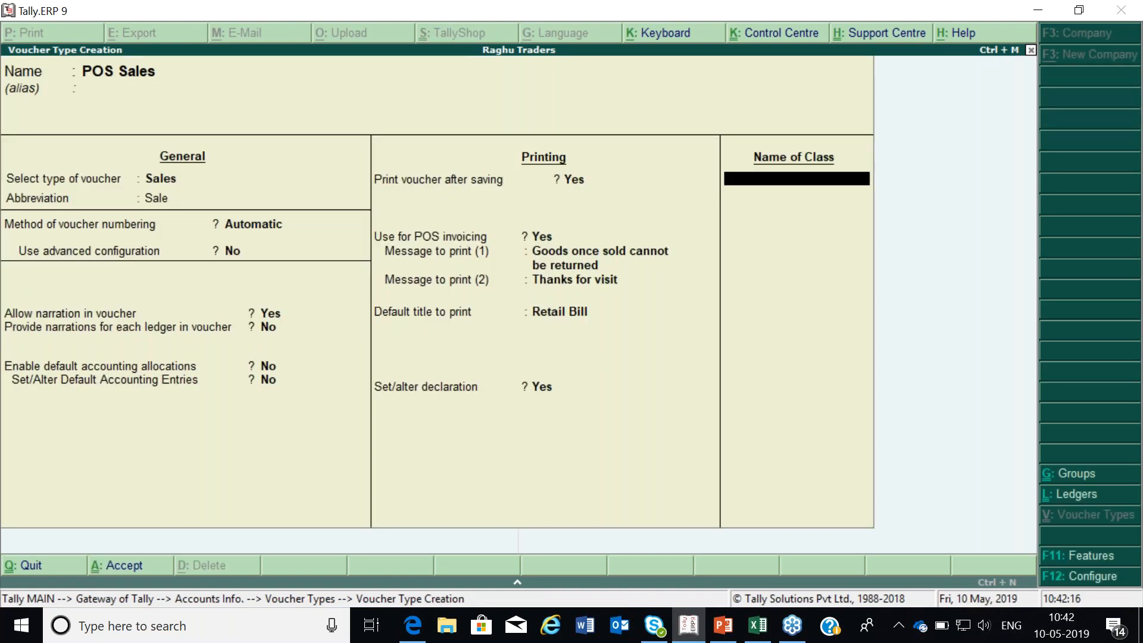
key("Return")
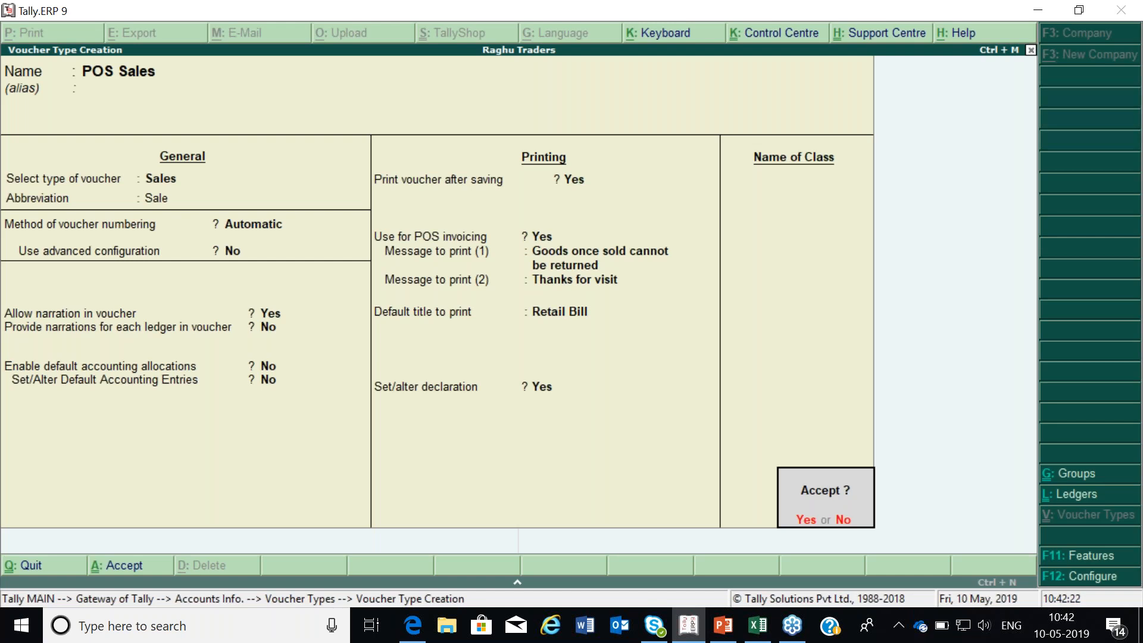
key("Return")
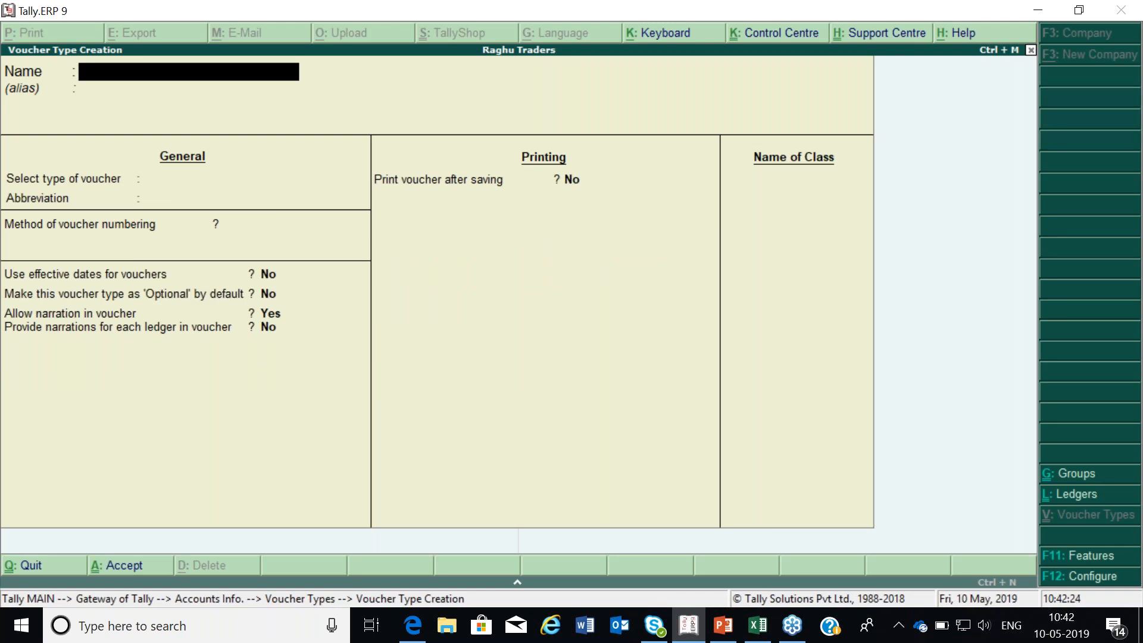
Step: Leave the blank creation form and open POS Sales in Voucher Type Alteration
key("Escape")
key("Return")
key("Down")
key("Down")
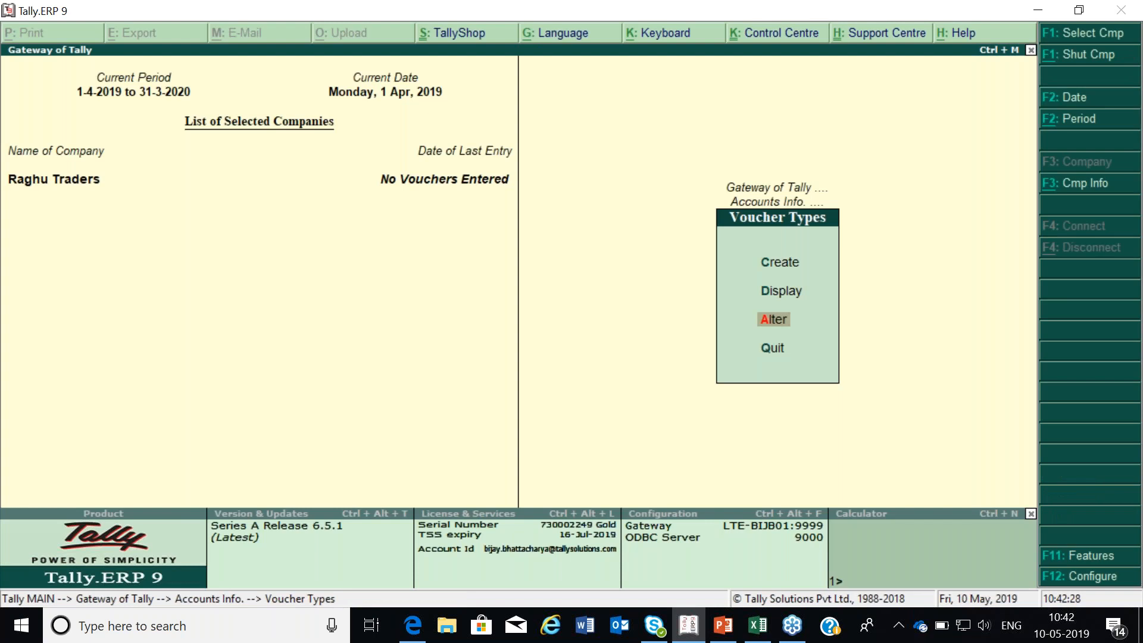
key("Return")
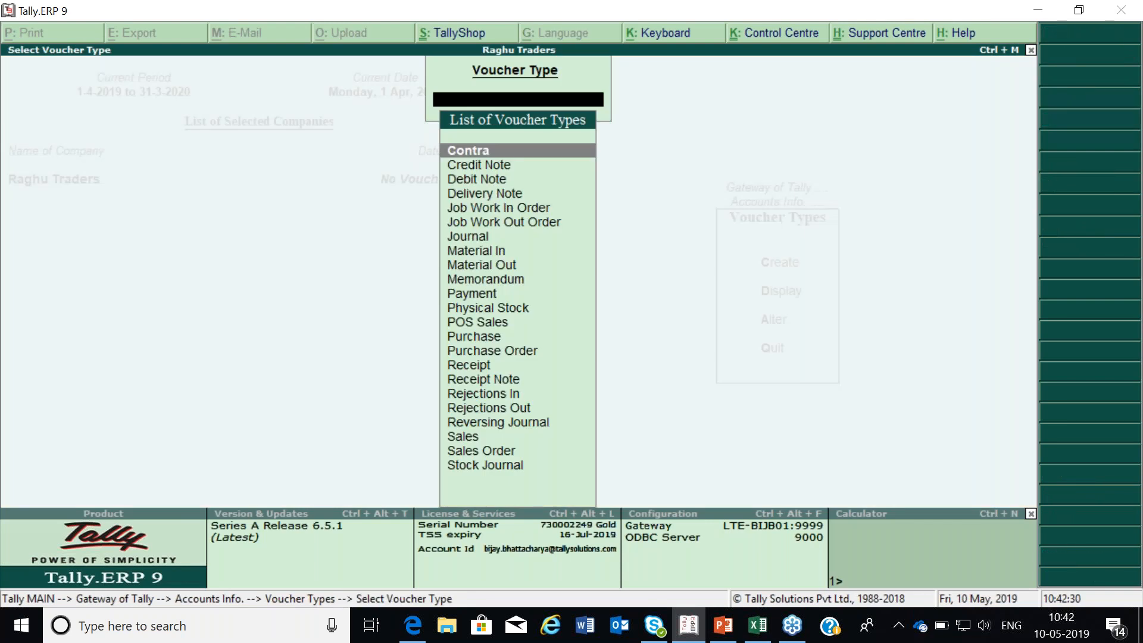
type("Po")
key("Return")
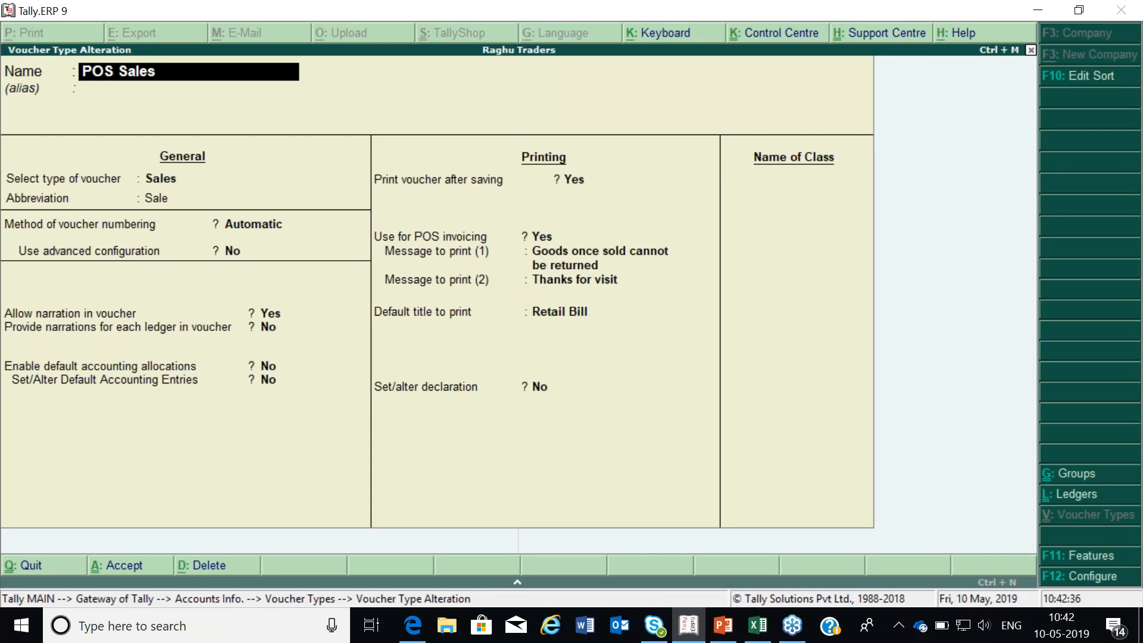
Step: Exit without changes and return via Accounts Info > Voucher Types to the Alter option
key("Escape")
key("y")
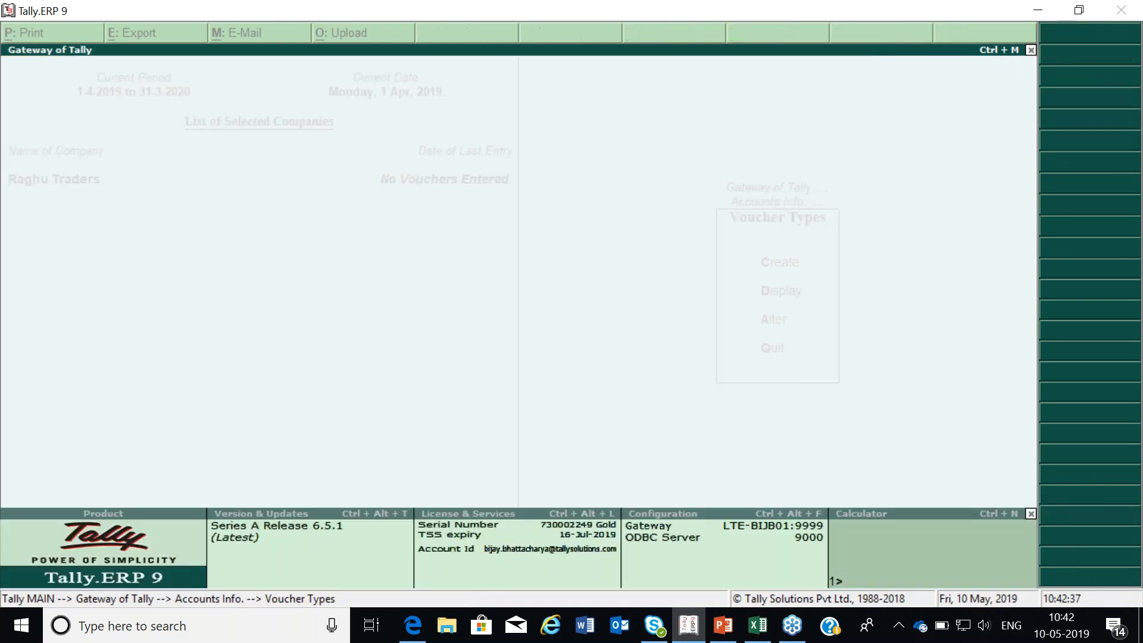
key("Escape")
key("Escape")
key("Escape")
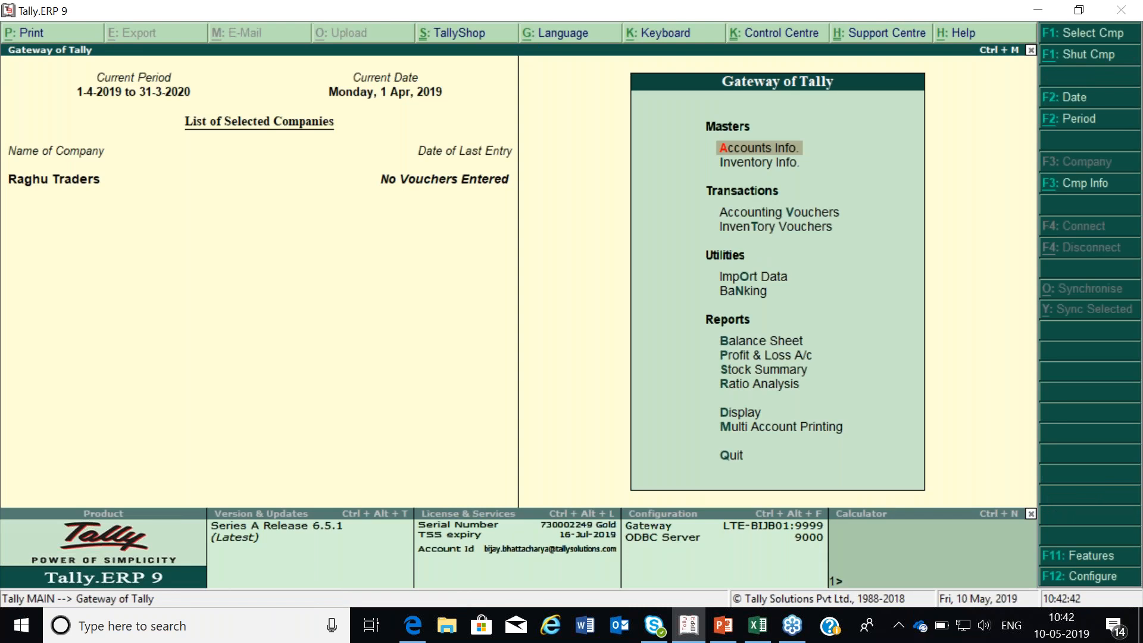
key("Return")
key("v")
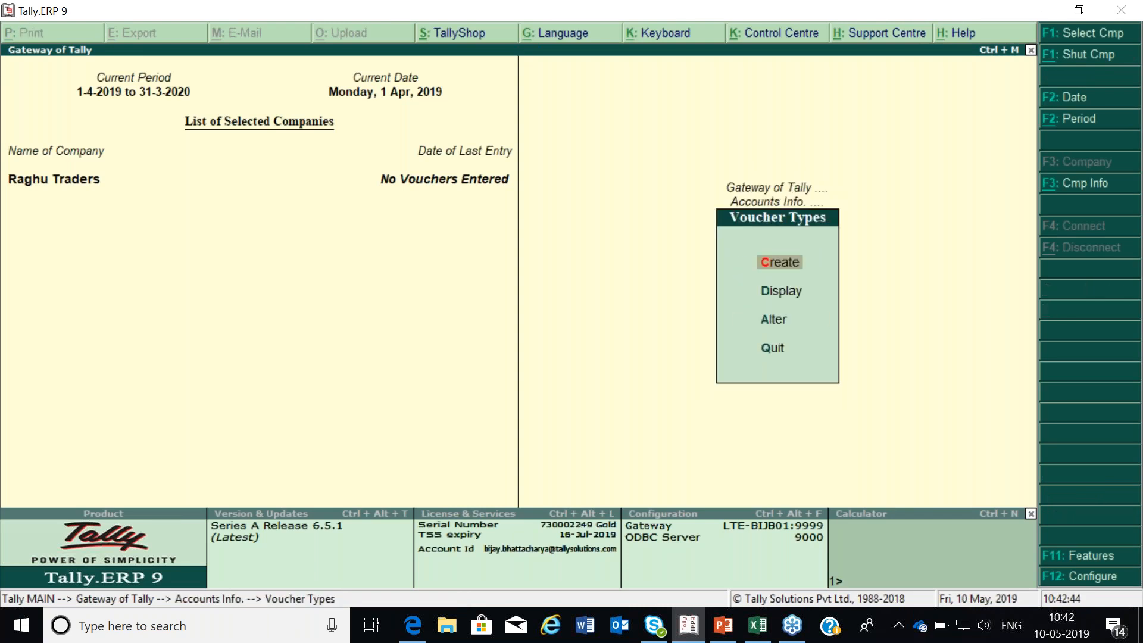
key("Return")
key("Escape")
key("y")
key("Down")
key("Down")
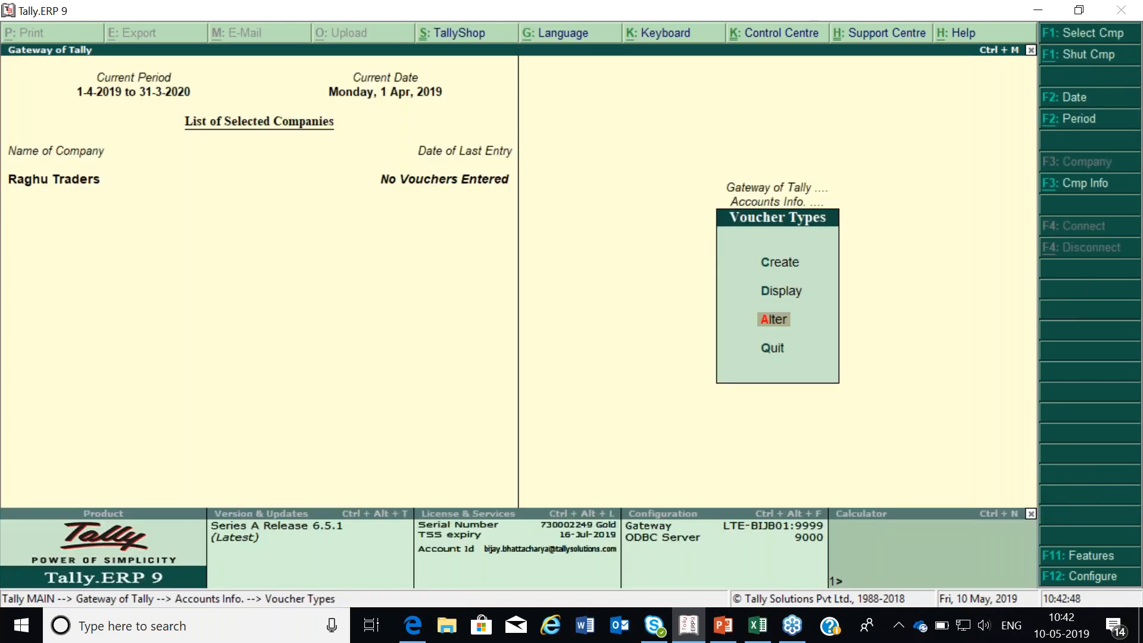
key("Return")
Step: Open POS Sales and keep its existing POS invoicing messages and Retail Bill title
type("Pos")
key("Return")
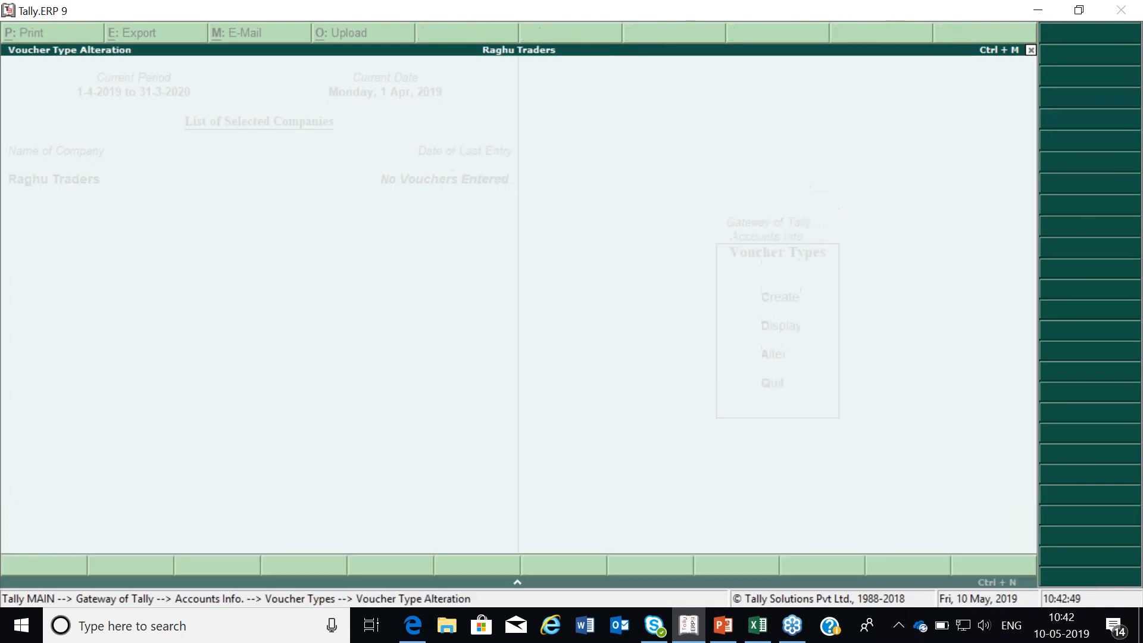
key("Return")
key("Return")
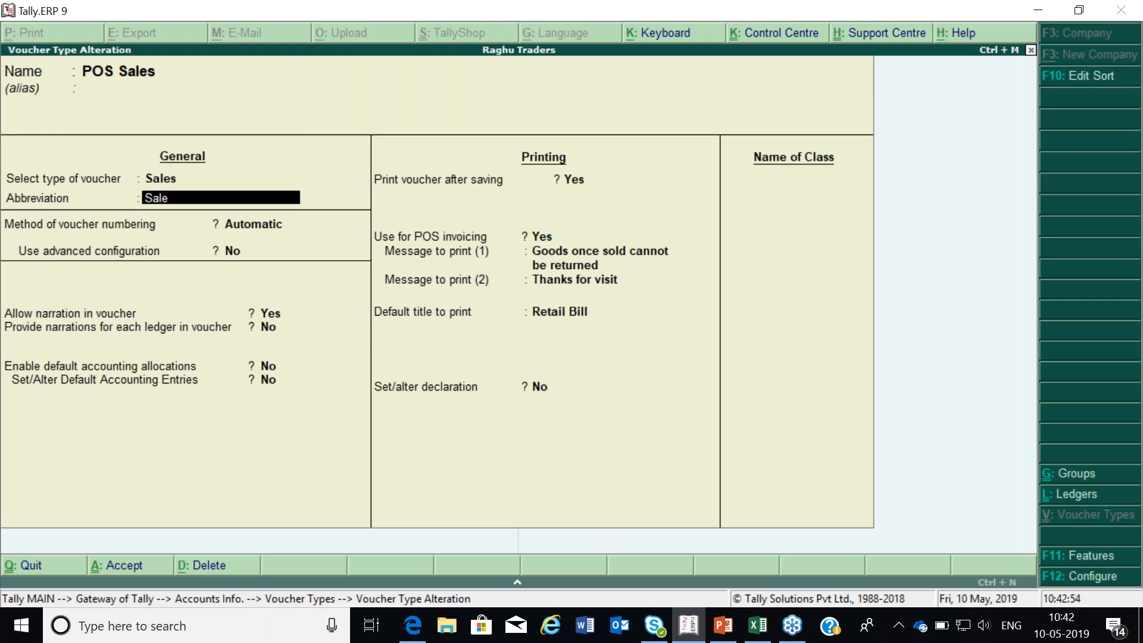
key("Return")
key("Return")
key("Return")
key("Return")
key("Return")
key("Return")
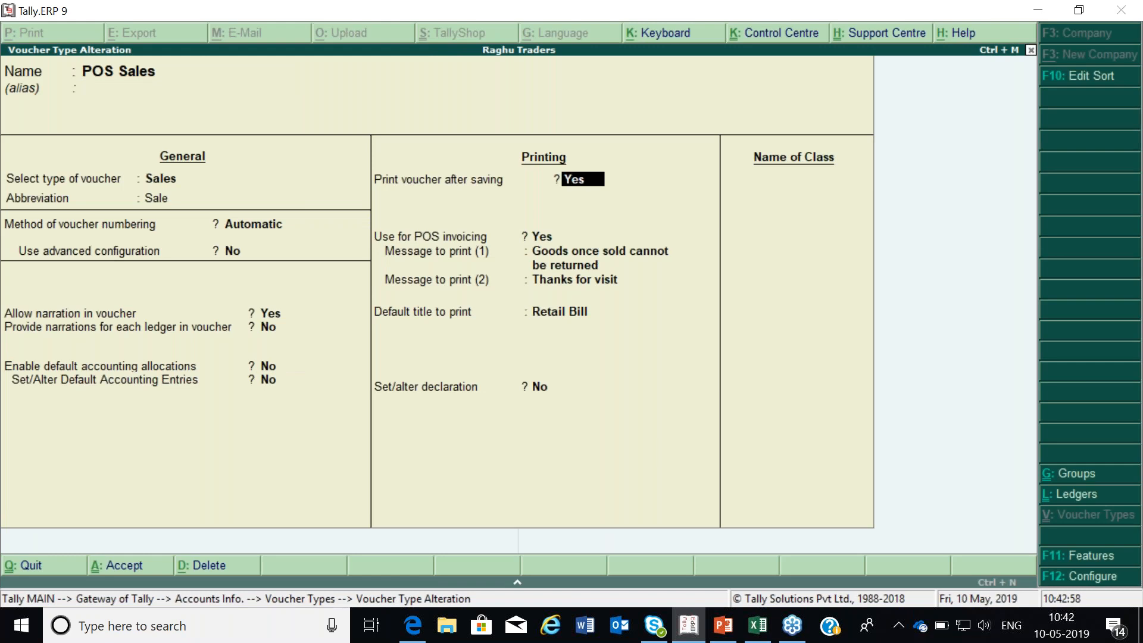
key("Return")
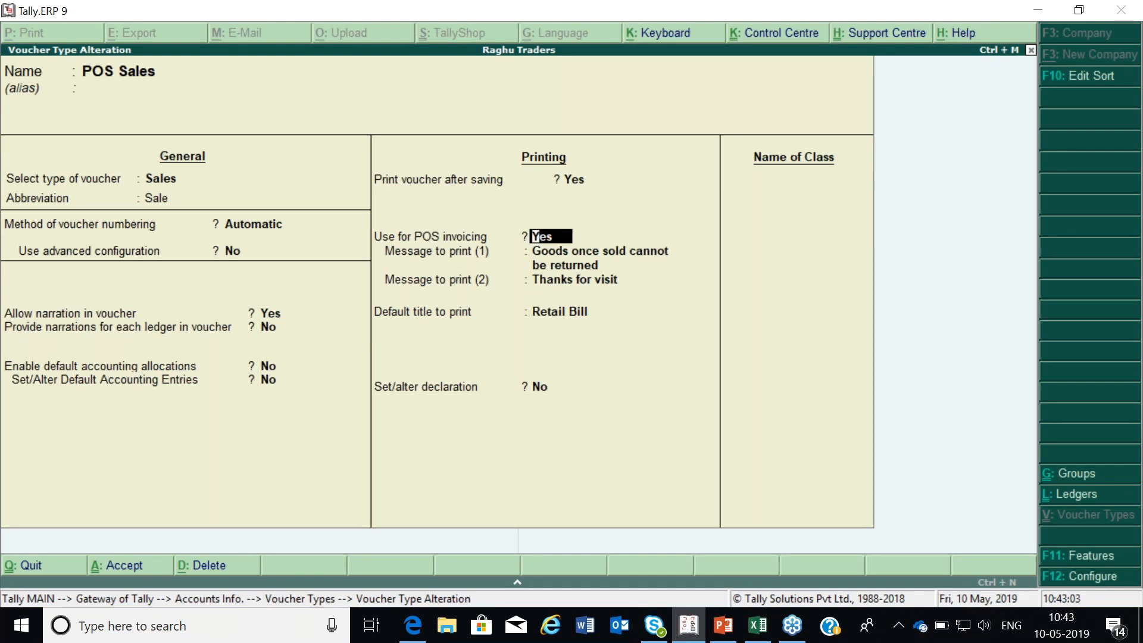
key("Return")
key("Return")
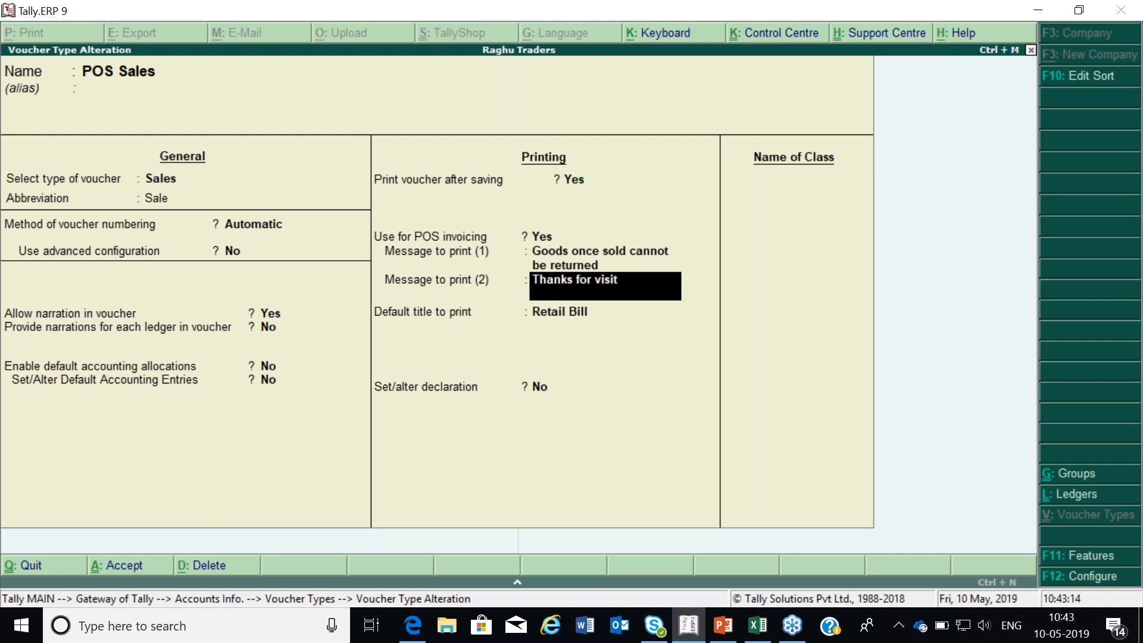
key("Return")
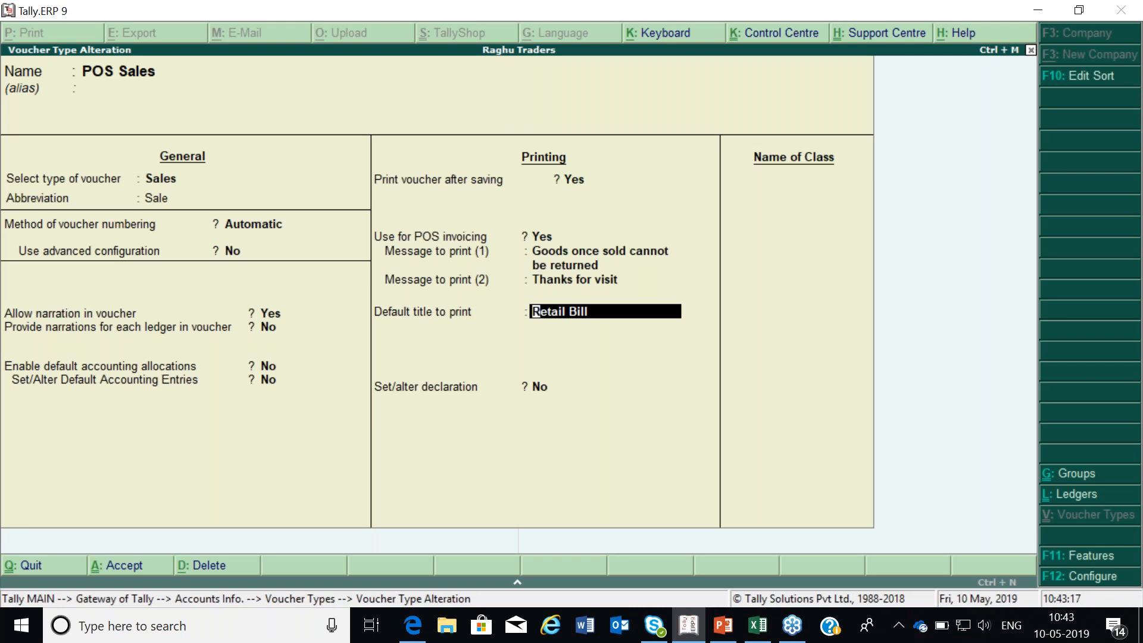
key("Return")
Step: Turn on the declaration with its default text and save POS Sales
type("y")
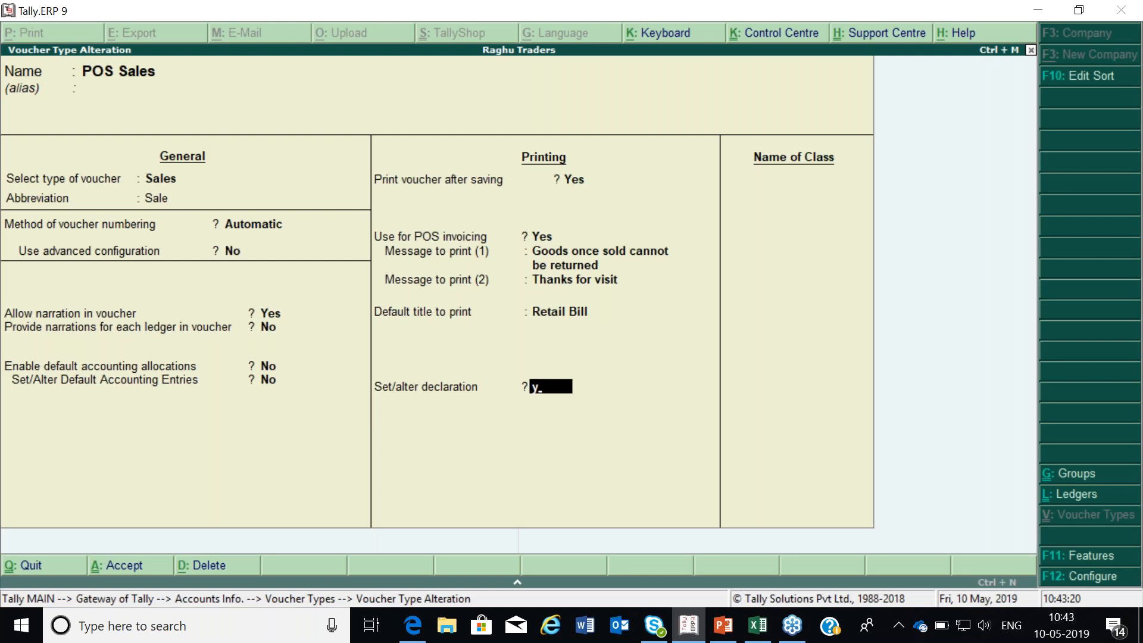
key("Return")
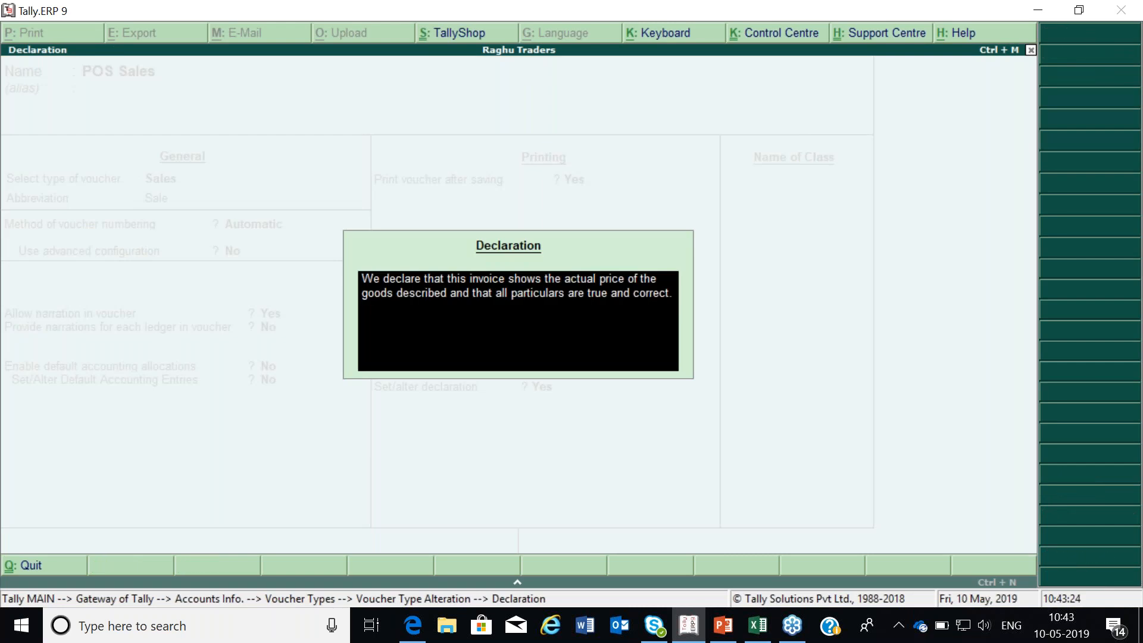
key("Return")
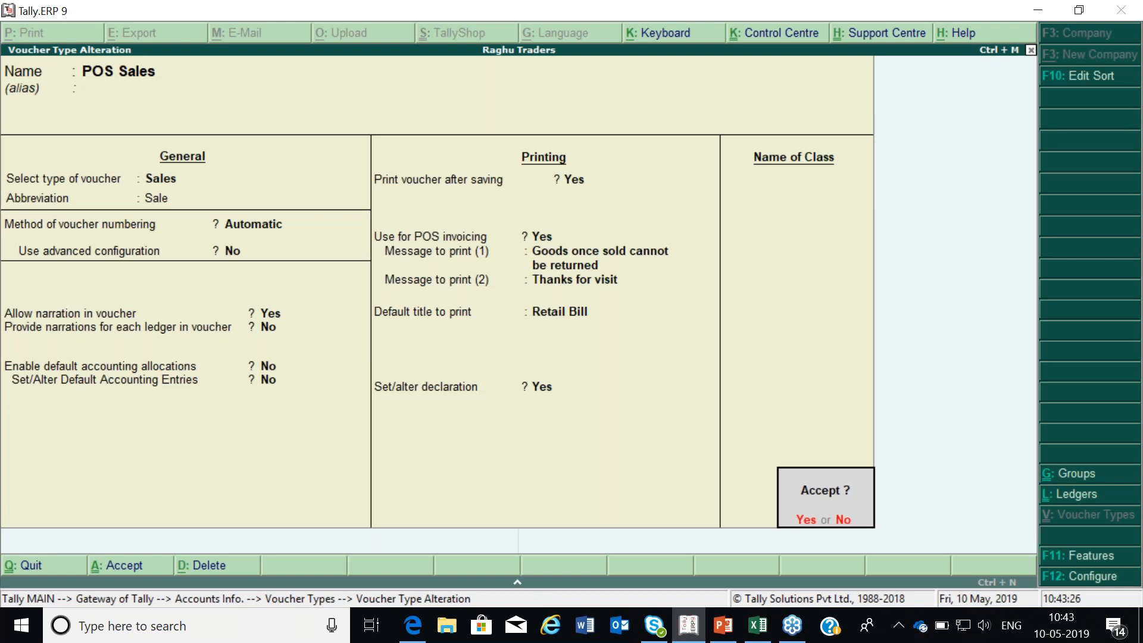
key("y")
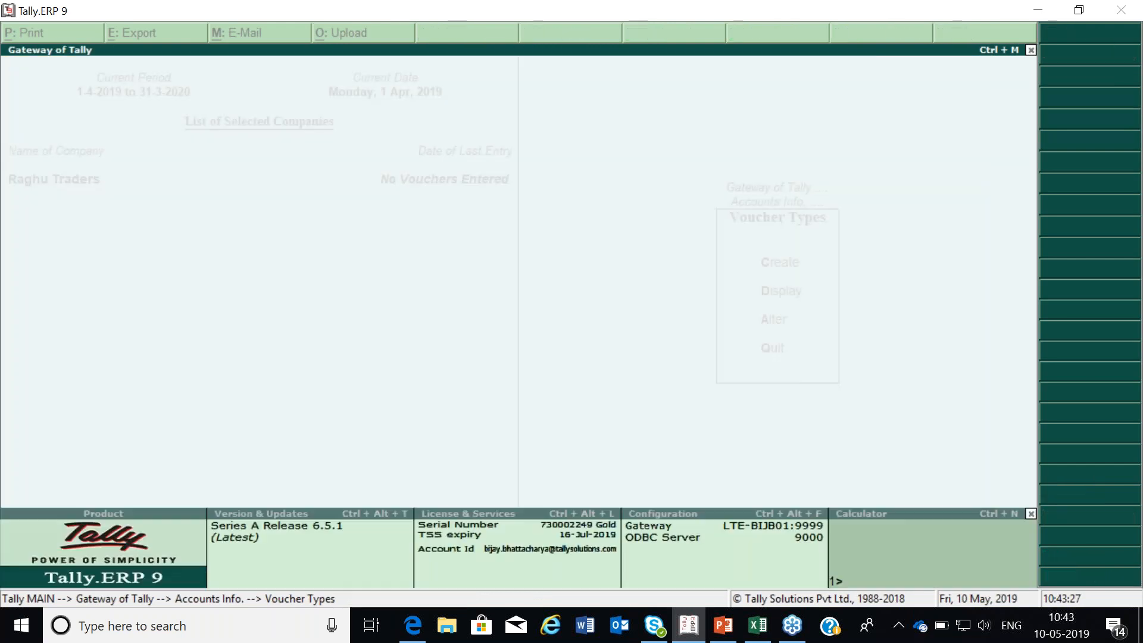
Step: Go to Accounts Info > Ledgers and start a new ledger named Customer
key("Escape")
key("Escape")
key("Escape")
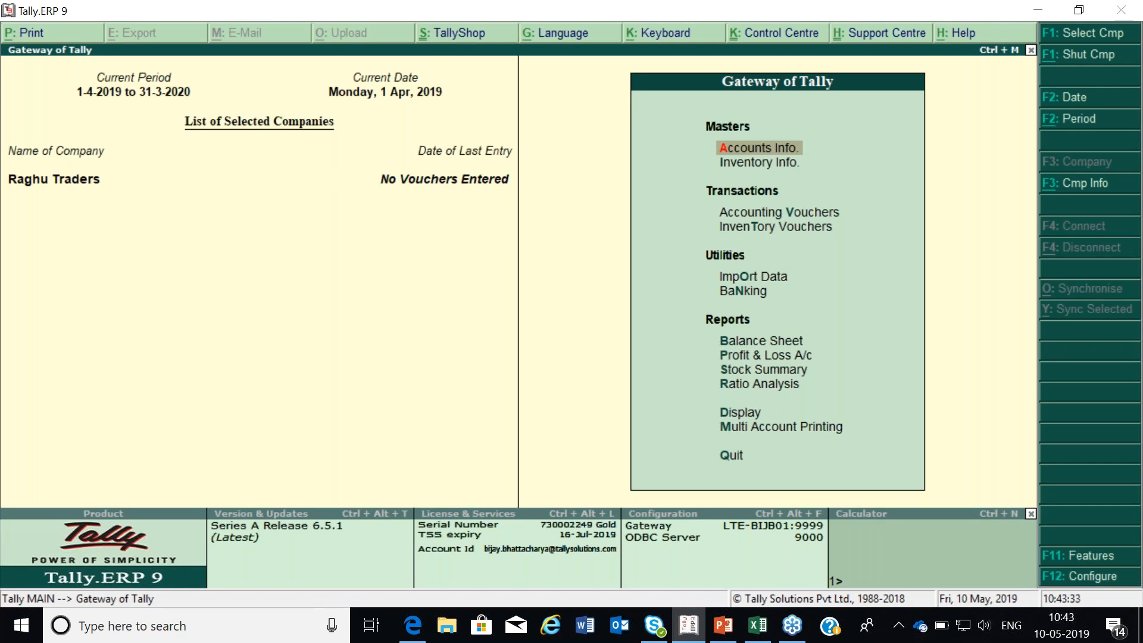
key("Return")
key("Down")
key("Return")
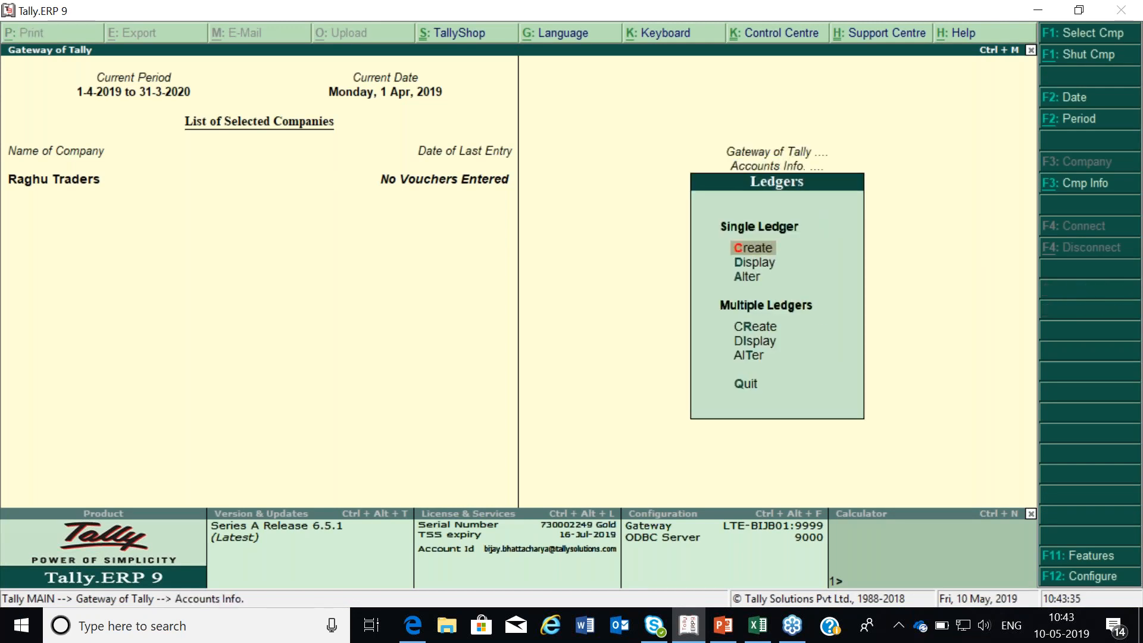
key("Return")
type("Cust")
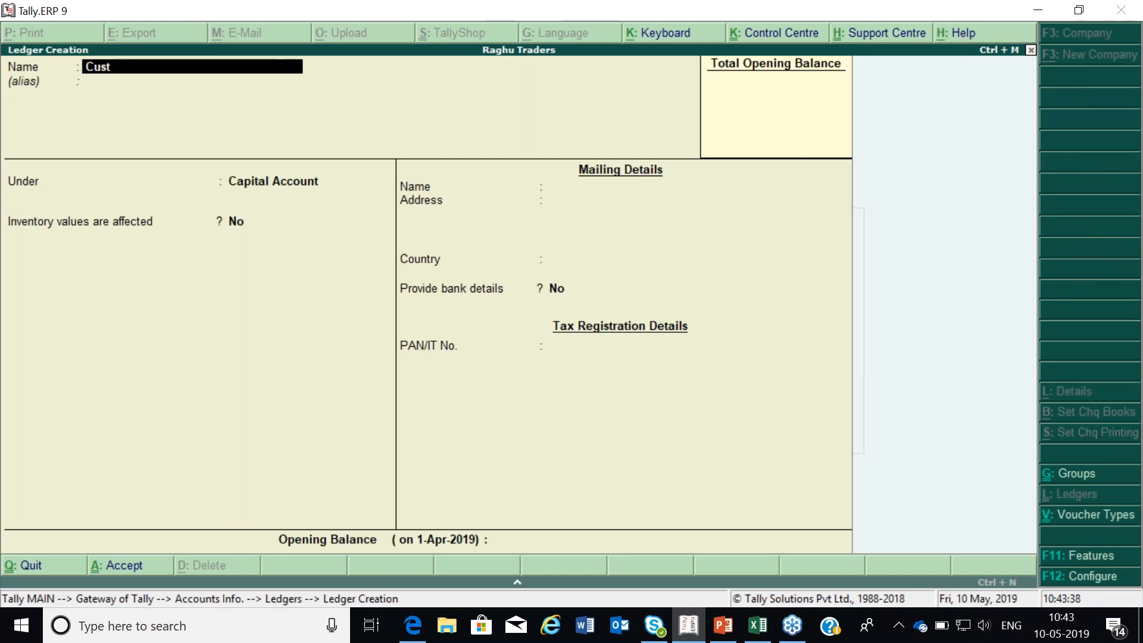
type("omer")
Step: Save the Customer ledger under Sundry Debtors with bill-by-bill balances kept on
key("Return")
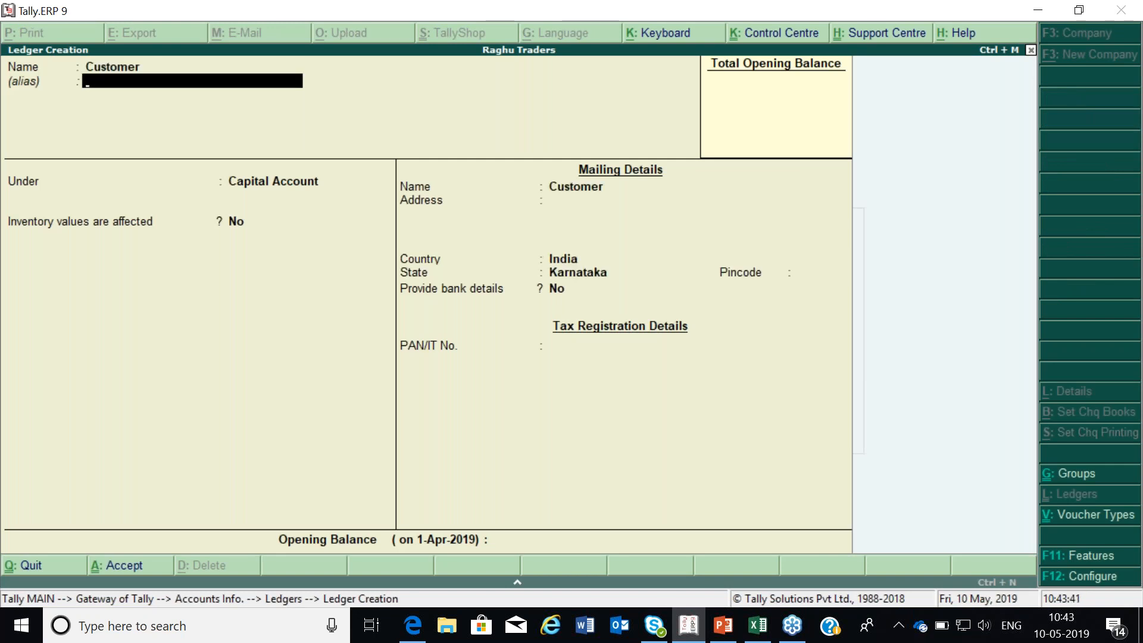
key("Return")
type("Su")
key("Down")
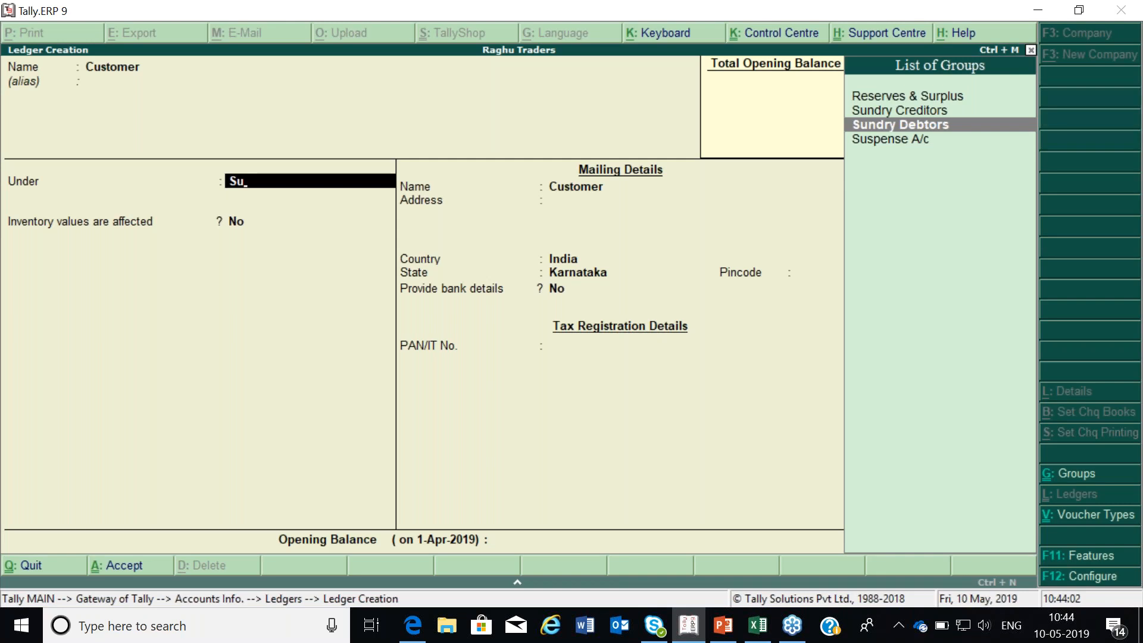
key("Return")
key("Return")
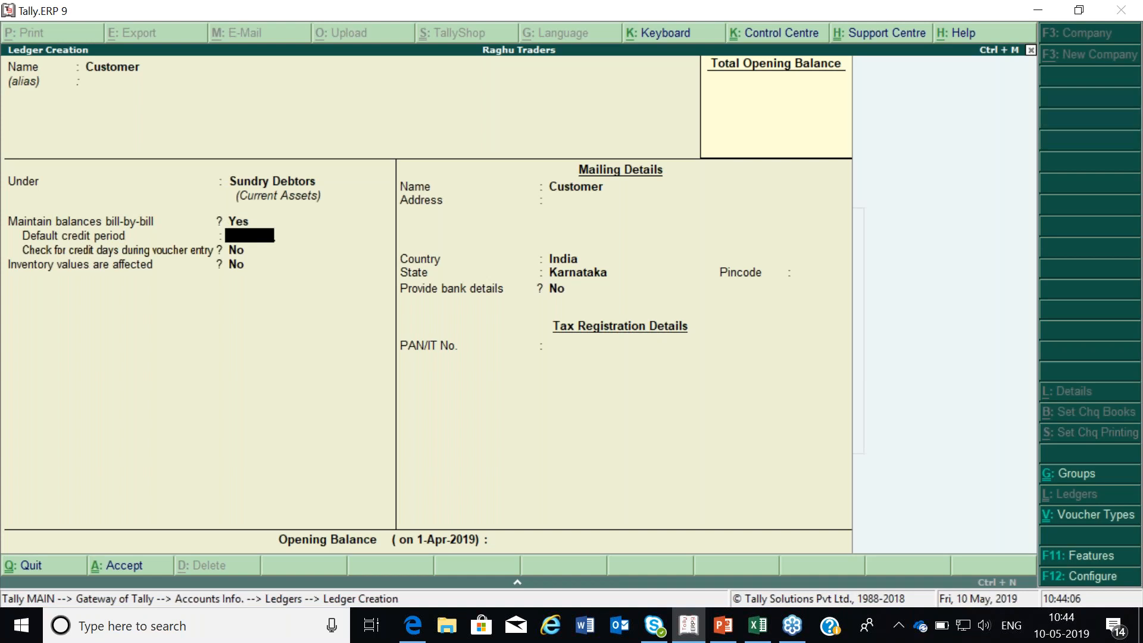
key("Return")
key("Return")
key("Return")
key("Return")
key("Return")
key("Return")
key("Return")
key("Return")
key("Return")
key("Return")
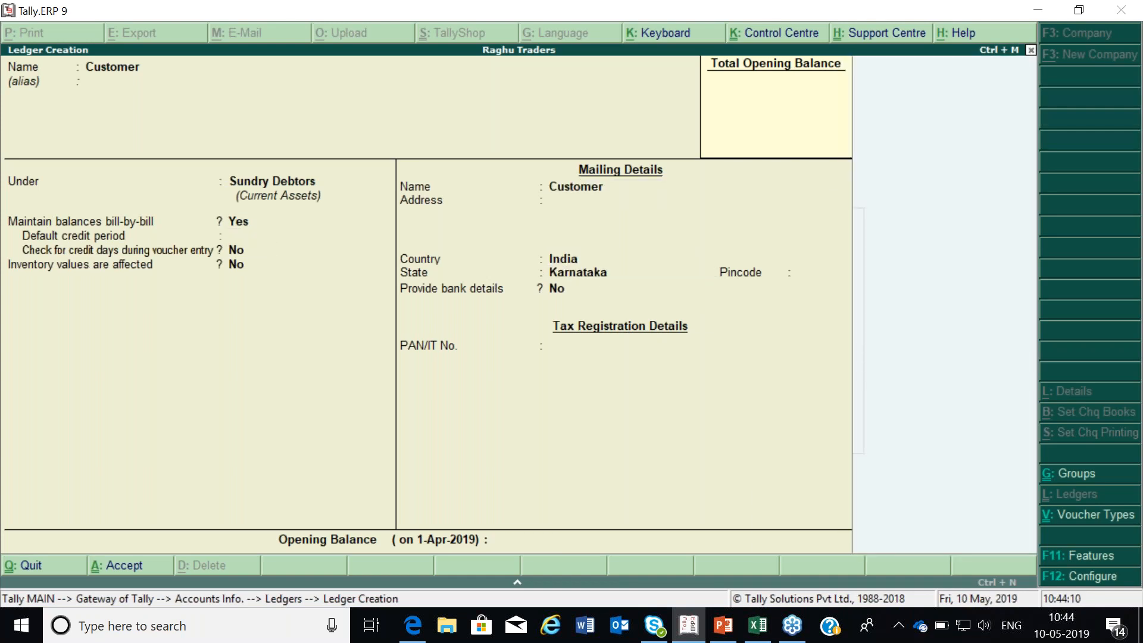
key("Return")
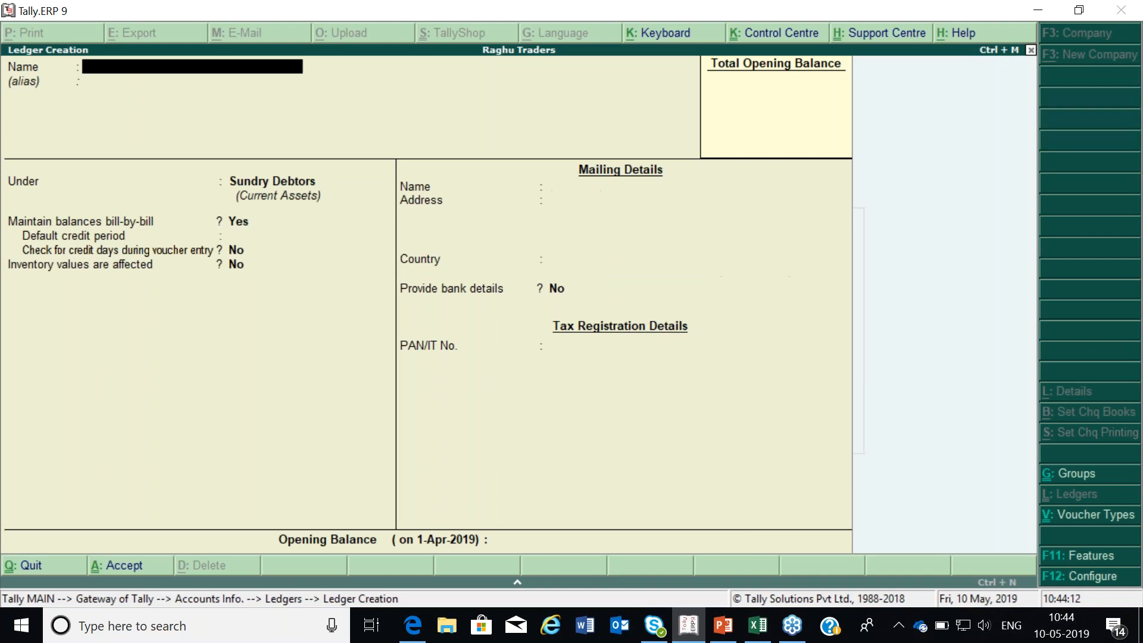
Step: Close the blank ledger form and return to the ledger options
key("Escape")
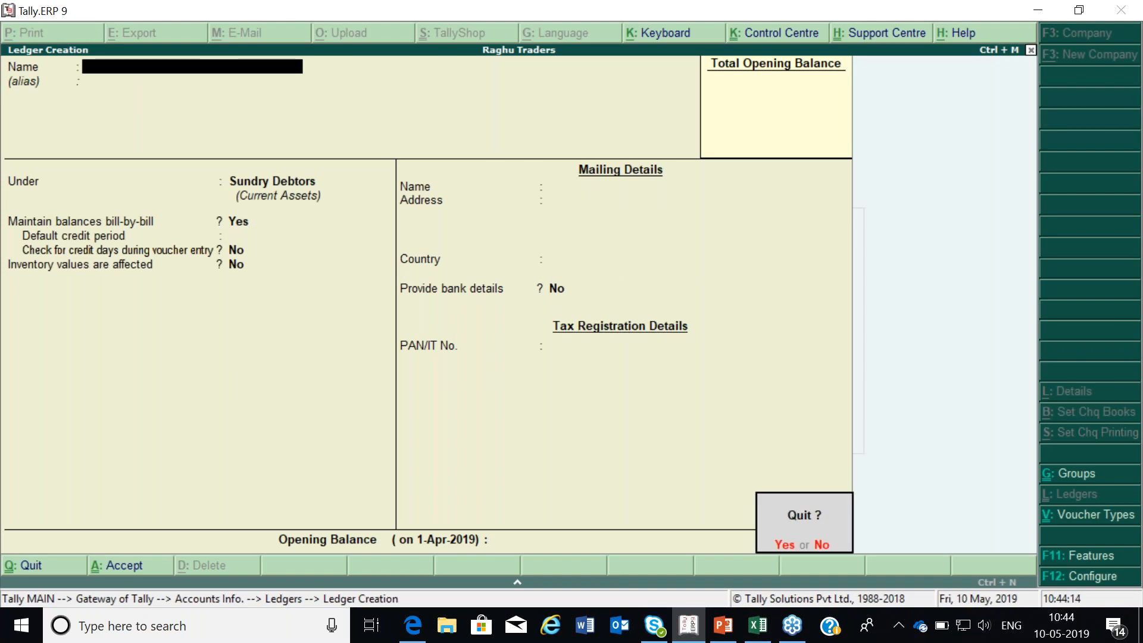
key("y")
key("Return")
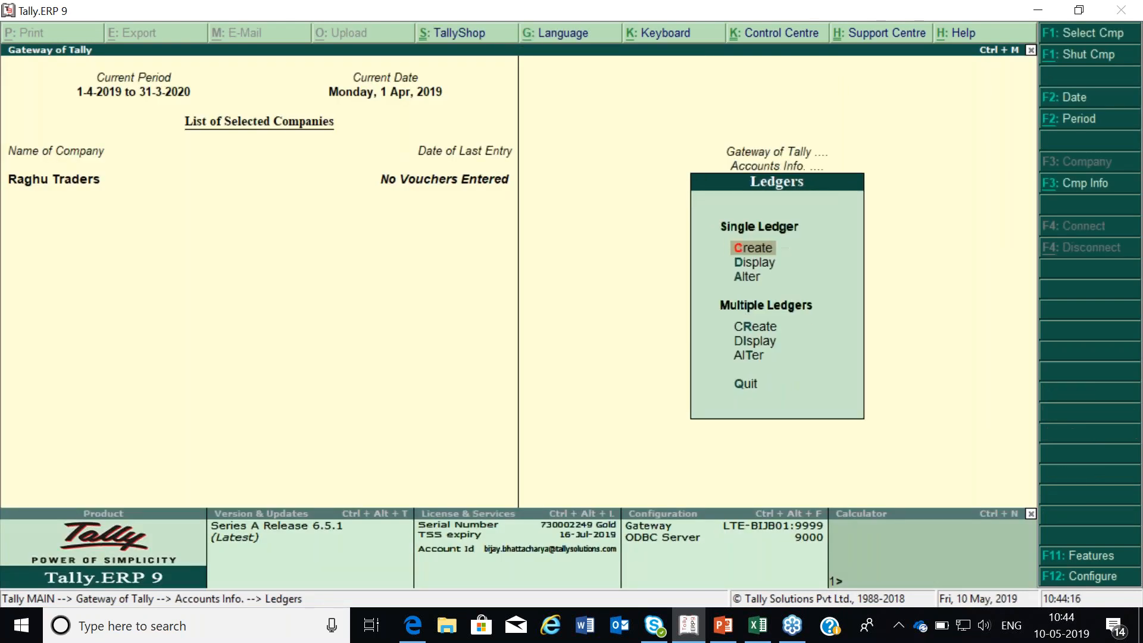
Step: Create a Sales ledger under Sales Accounts with default settings
key("Return")
type("Sales")
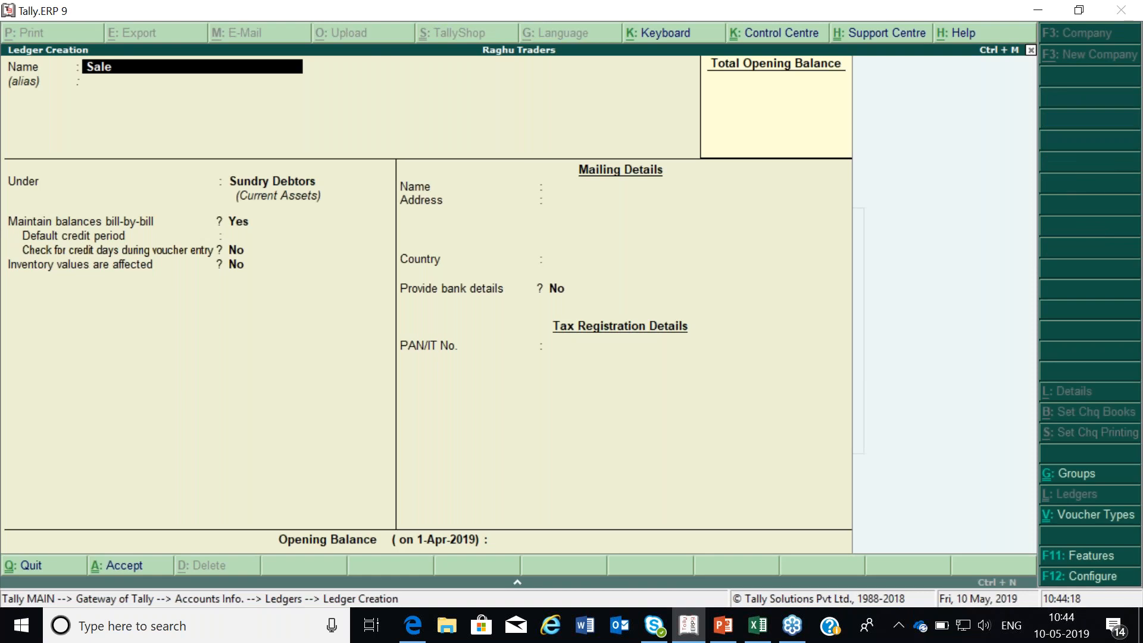
key("Return")
key("Return")
type("Sal")
key("Return")
key("Return")
key("Return")
key("Return")
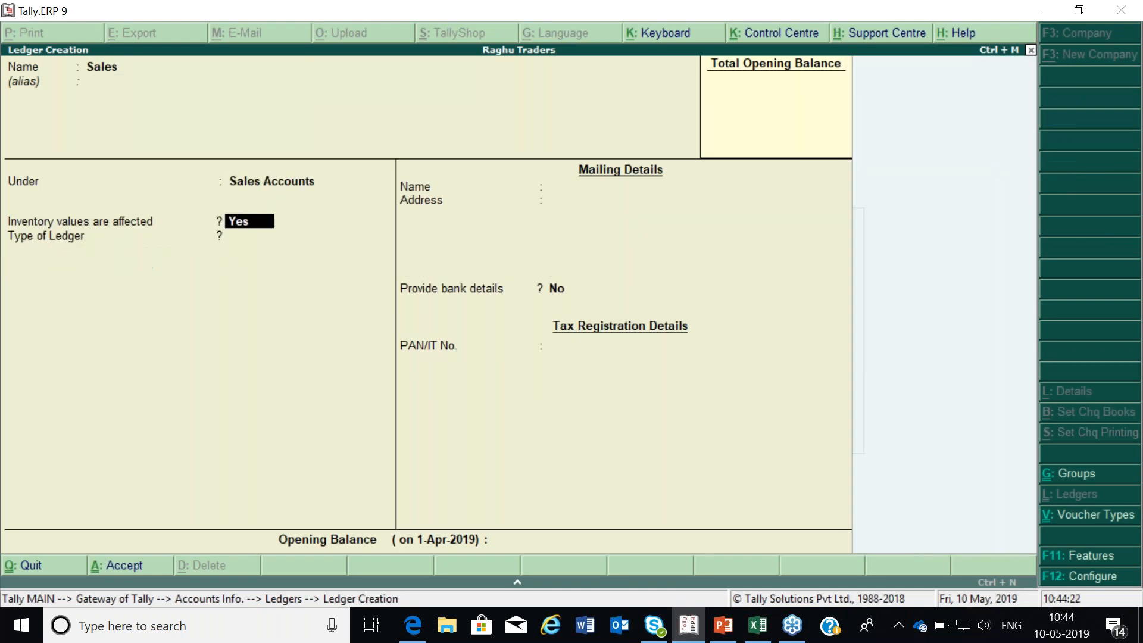
key("Return")
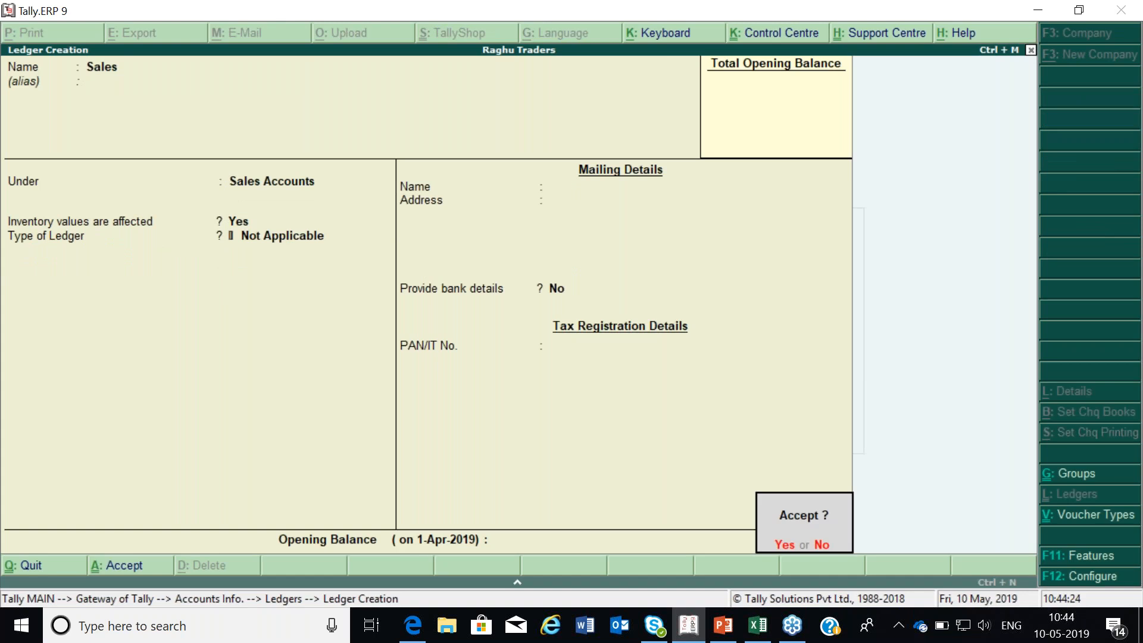
key("Return")
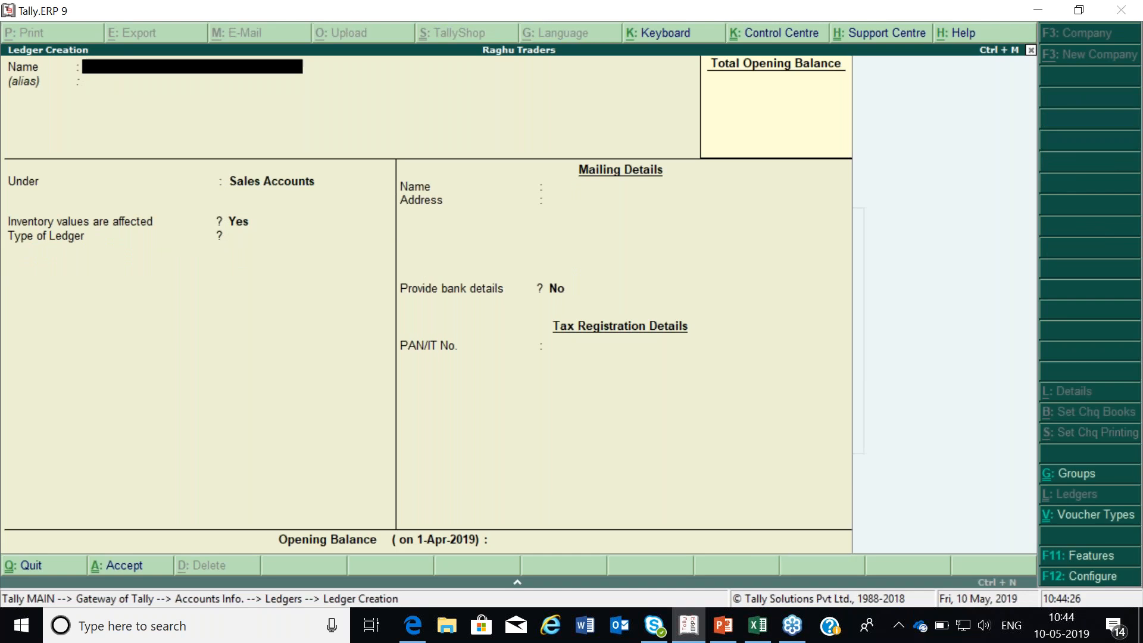
Step: Leave the new ledger form and open the Customer ledger in Alter mode for review
key("Escape")
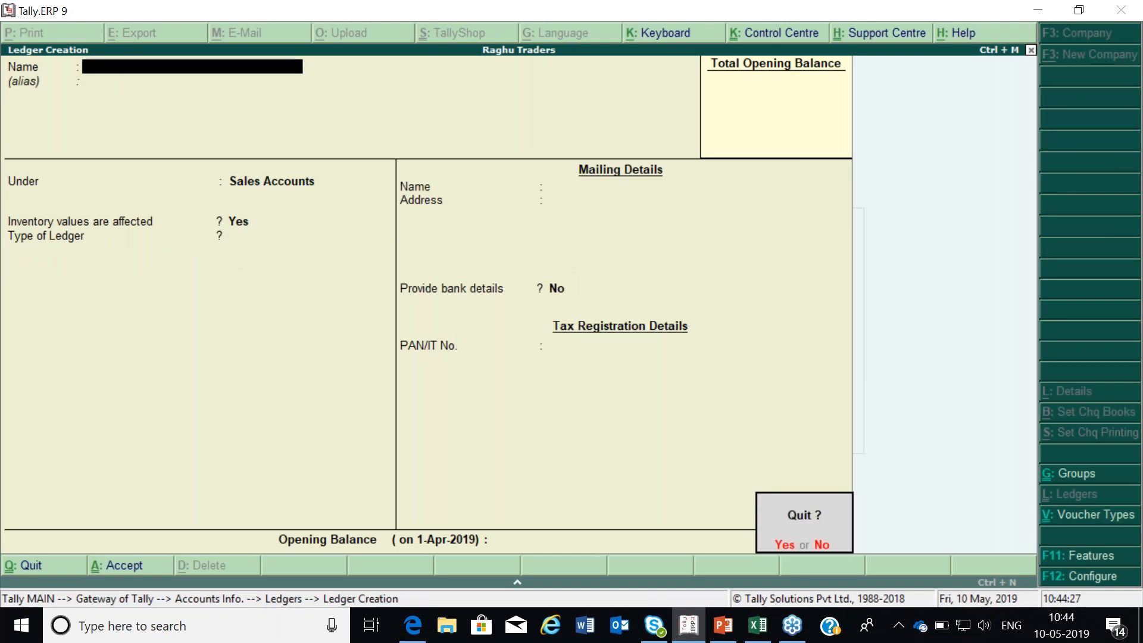
key("Return")
key("Down")
key("Down")
key("Return")
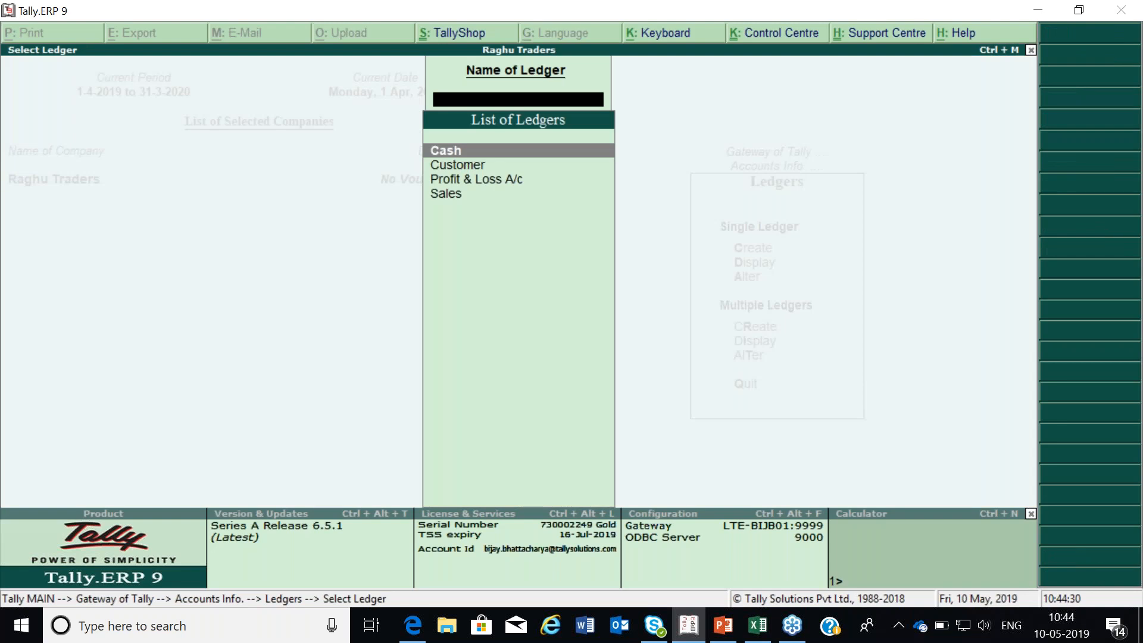
key("Down")
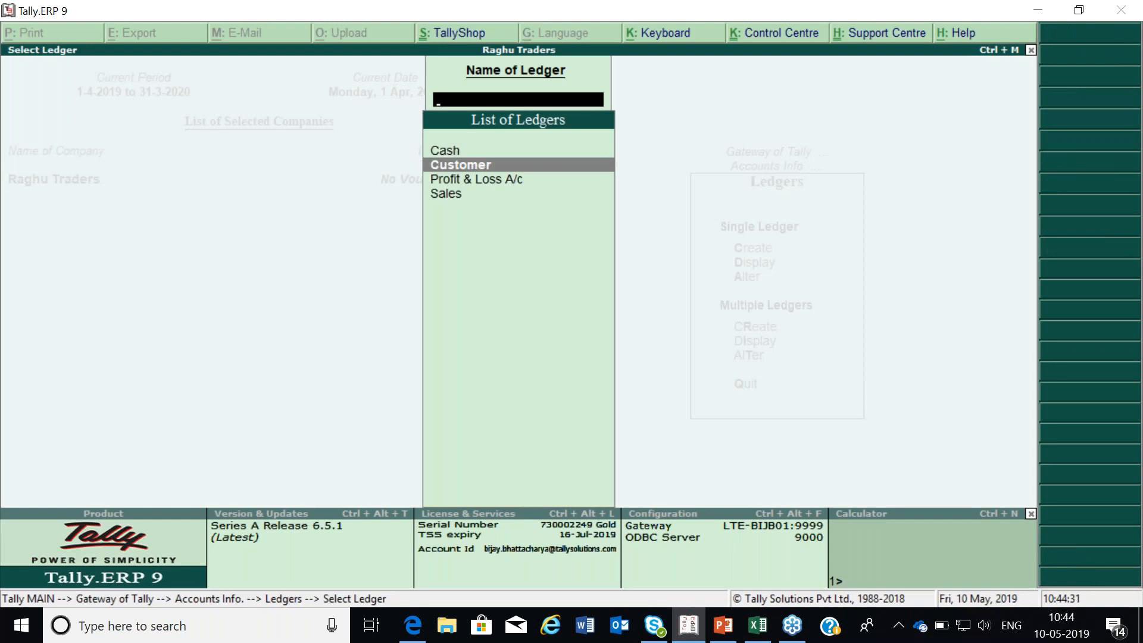
key("Return")
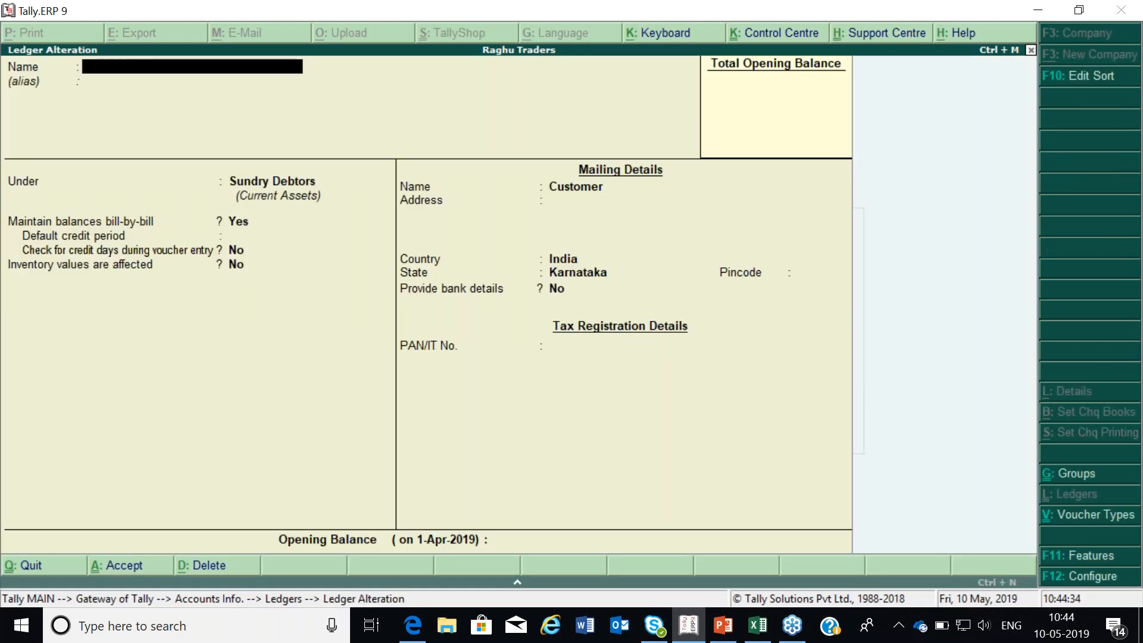
Step: Close Customer, review the Sales ledger, and back out to Accounts Info
key("Escape")
key("Return")
key("Return")
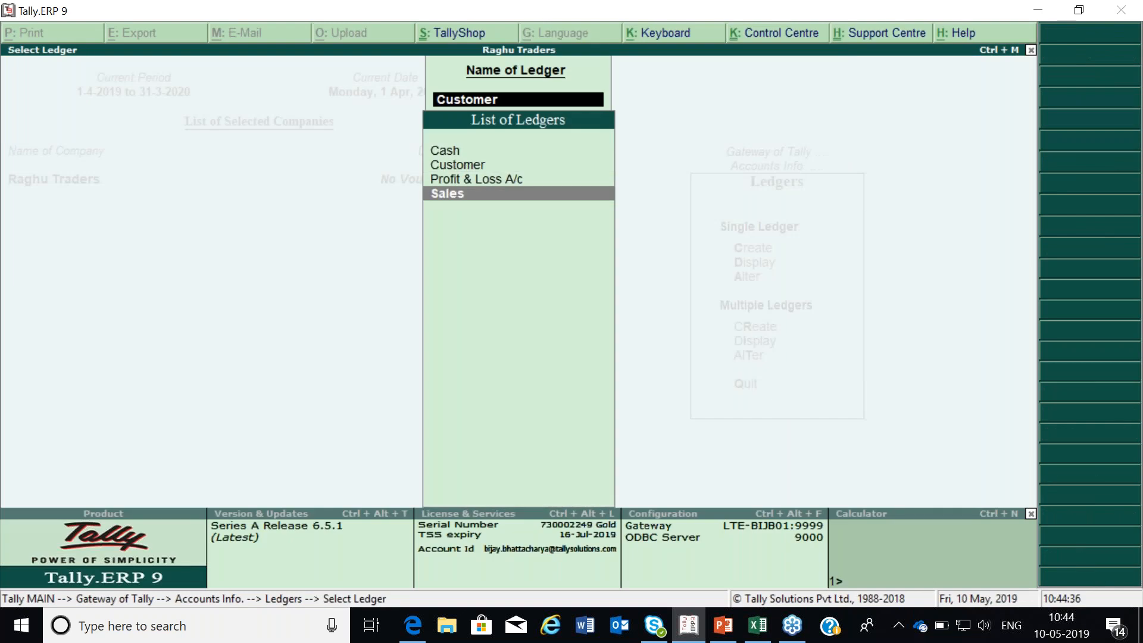
key("Return")
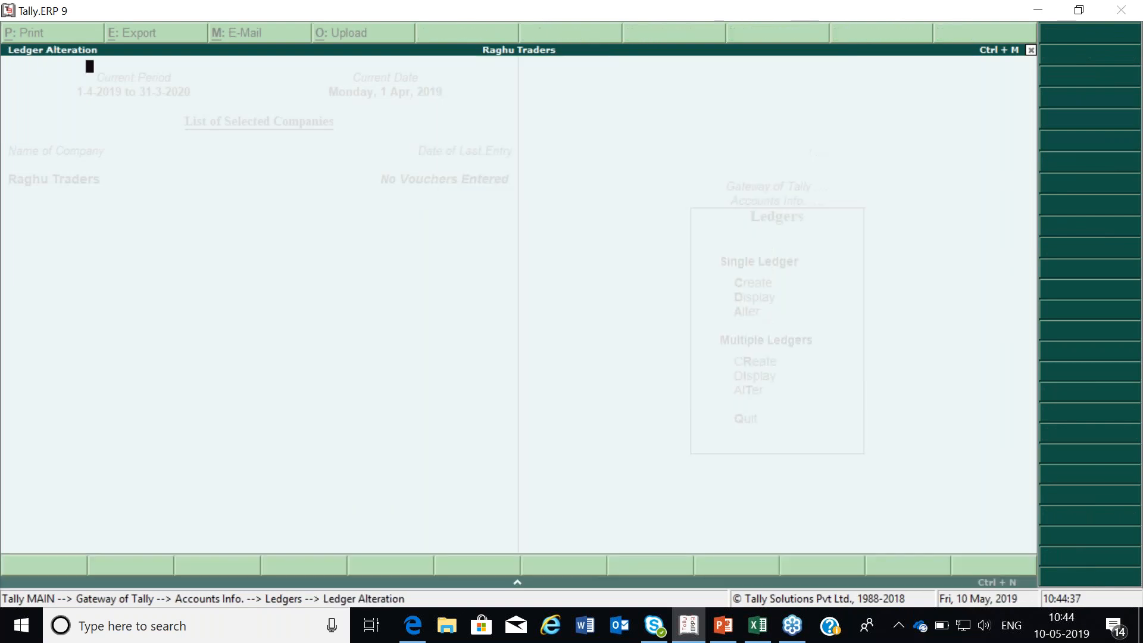
key("Escape")
key("Return")
key("Escape")
key("Escape")
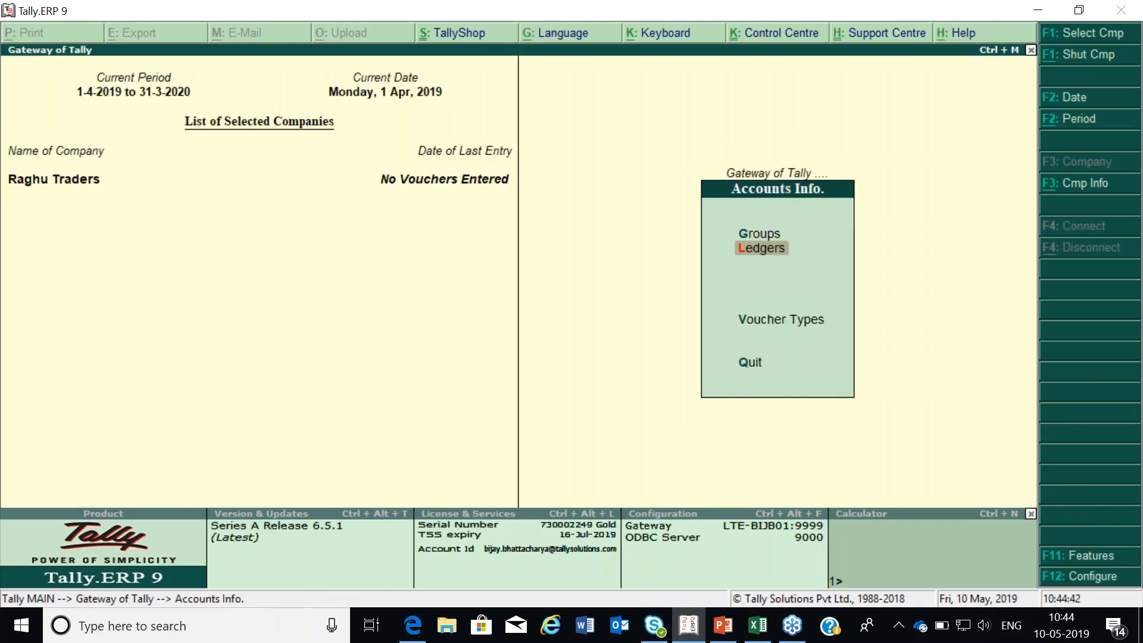
Step: Start a new stock item under Inventory Info named HP Laptop
key("Escape")
key("Down")
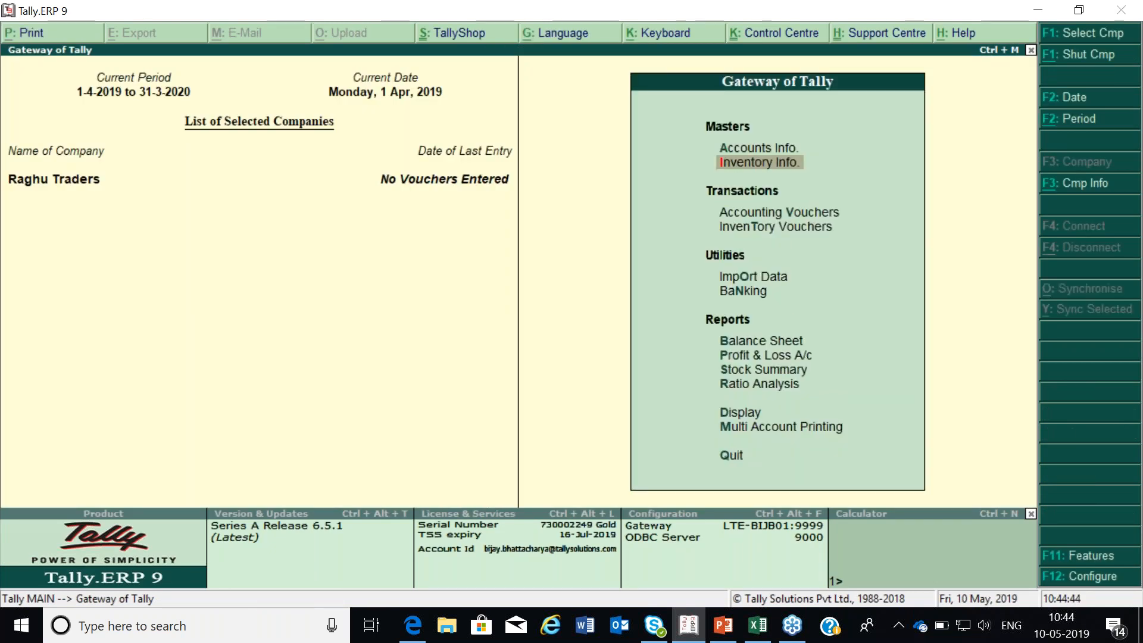
key("Return")
key("Down")
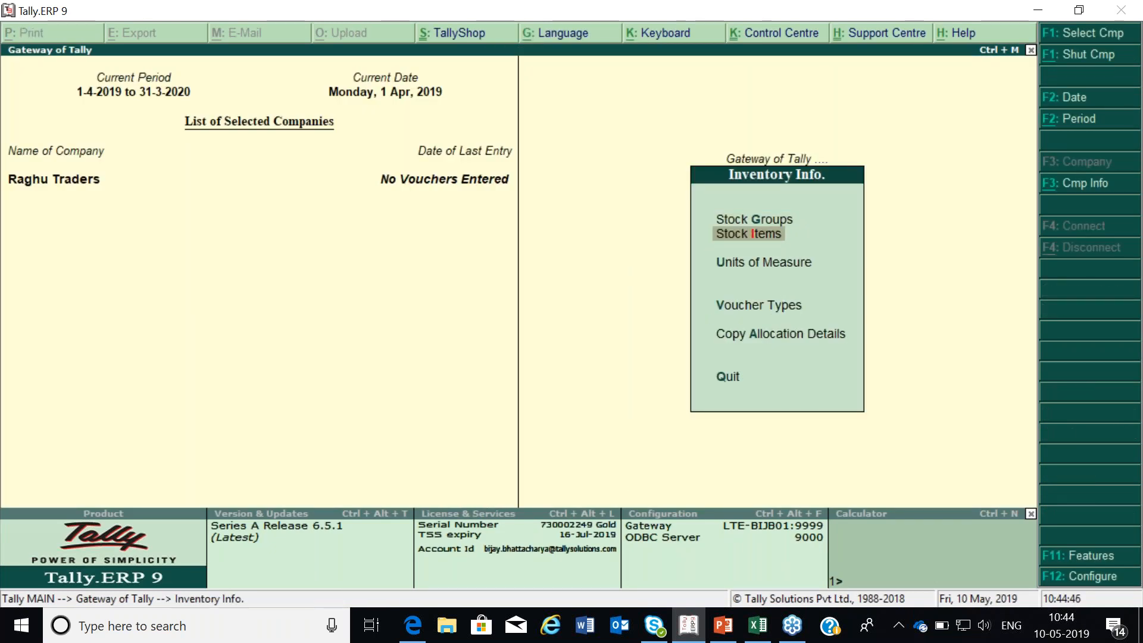
key("Return")
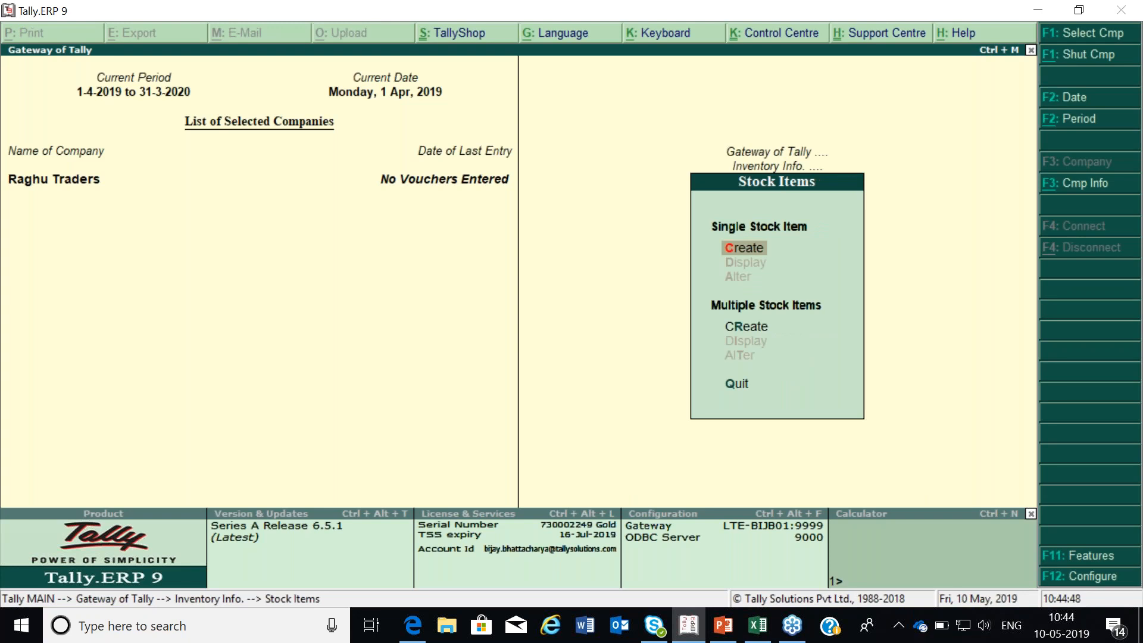
key("Return")
type("H")
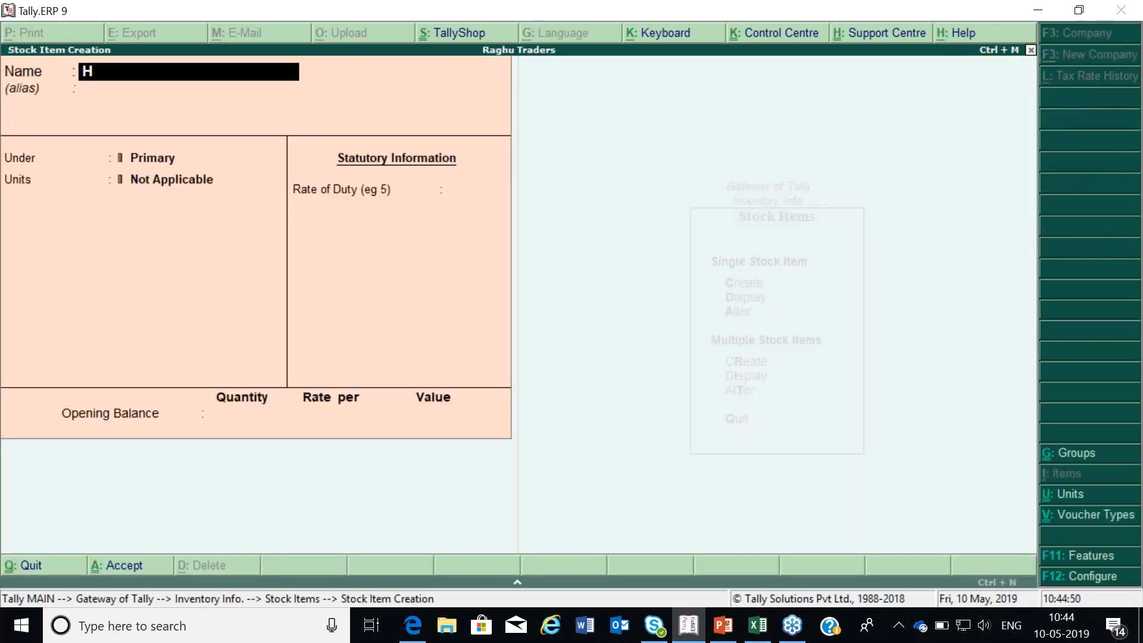
type("P Laptop")
key("Return")
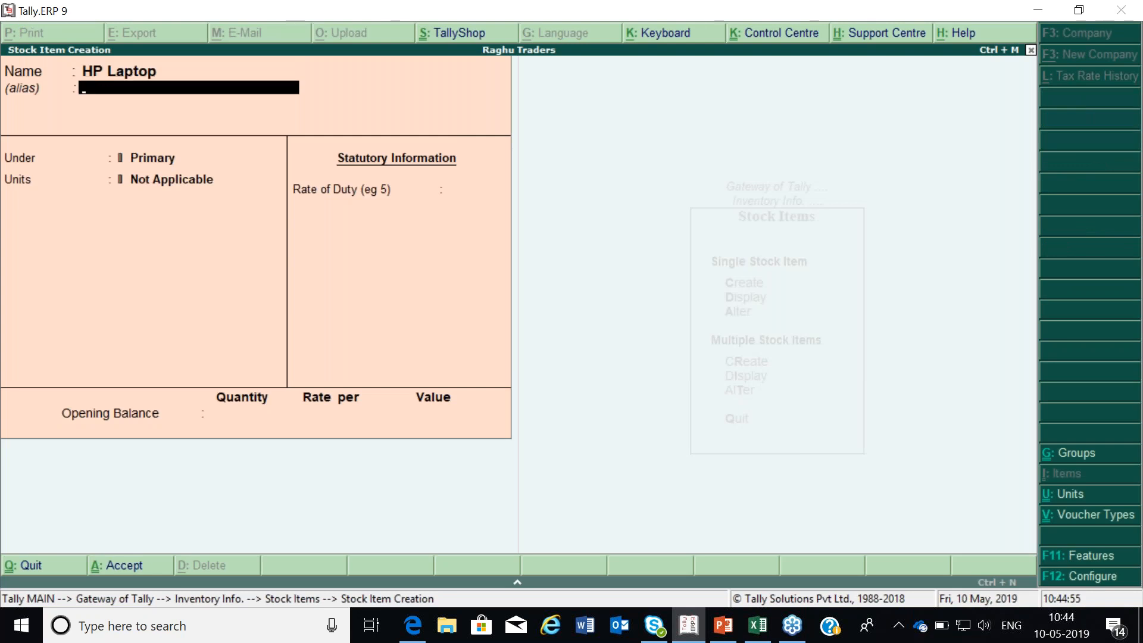
Step: Create the unit Nos (formal name Number, 0 decimals) and assign it to the item
key("Return")
key("Return")
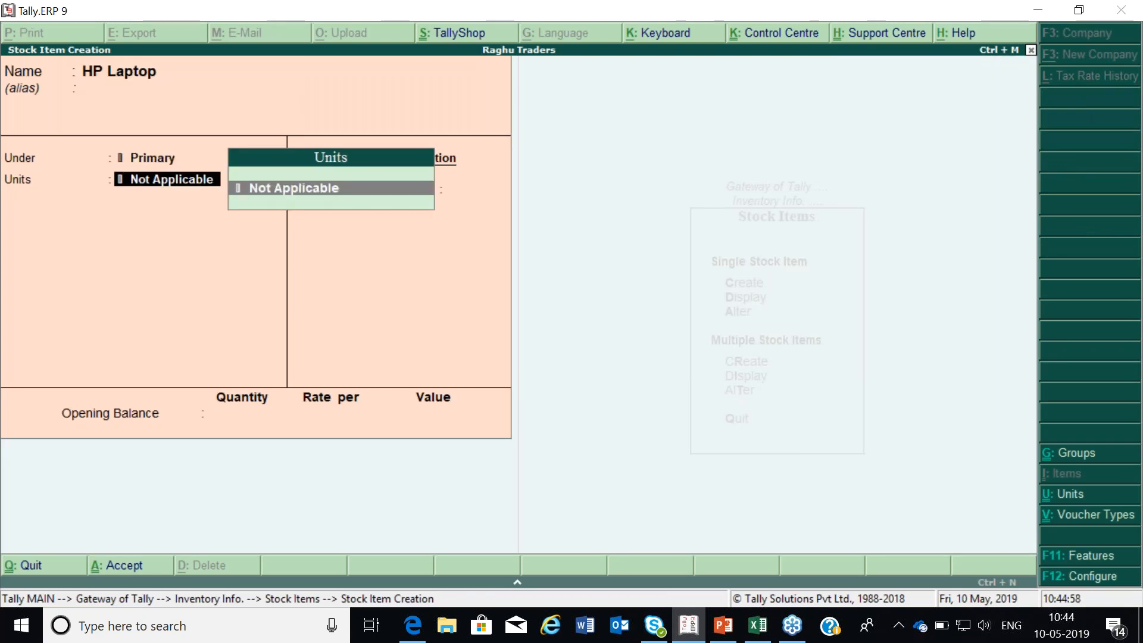
key("alt+c")
type("Nos")
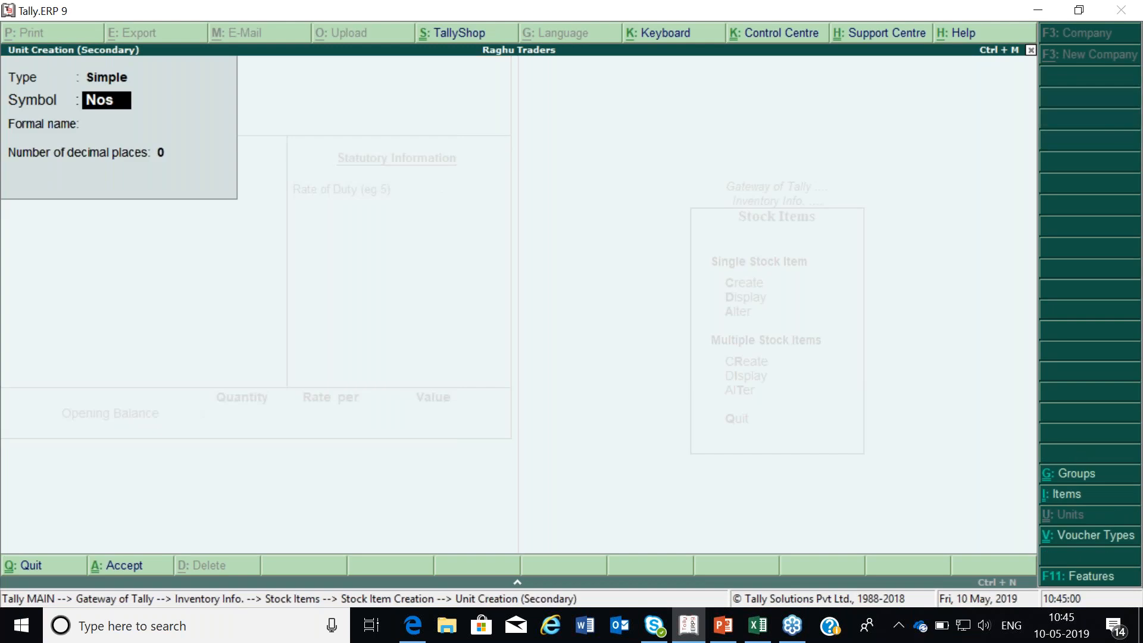
key("Return")
type("Number")
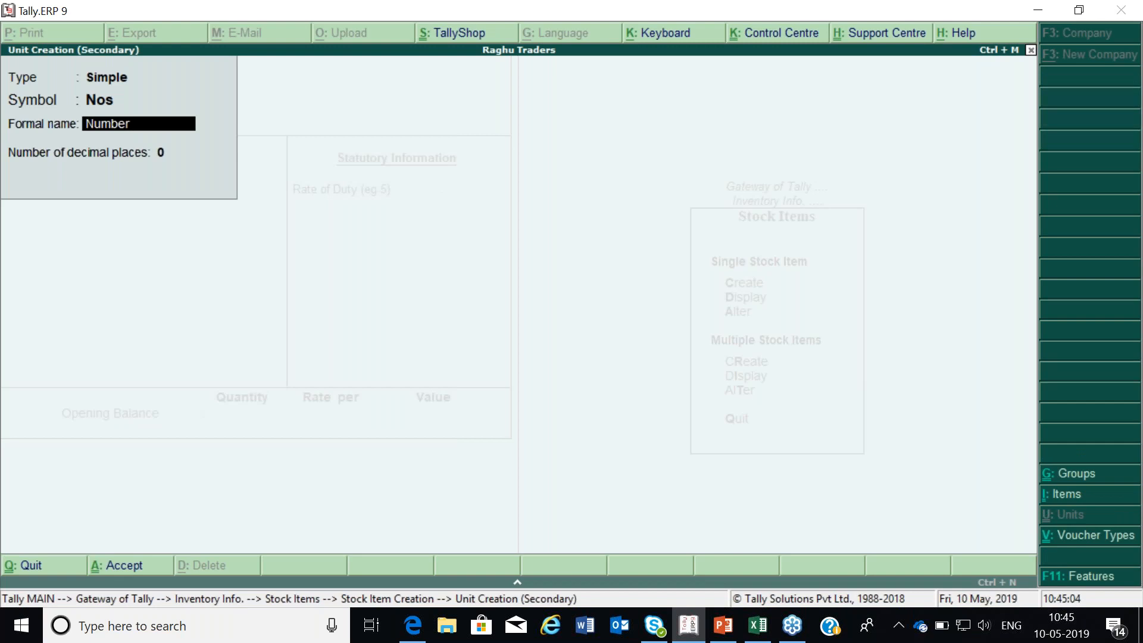
key("Return")
key("Return")
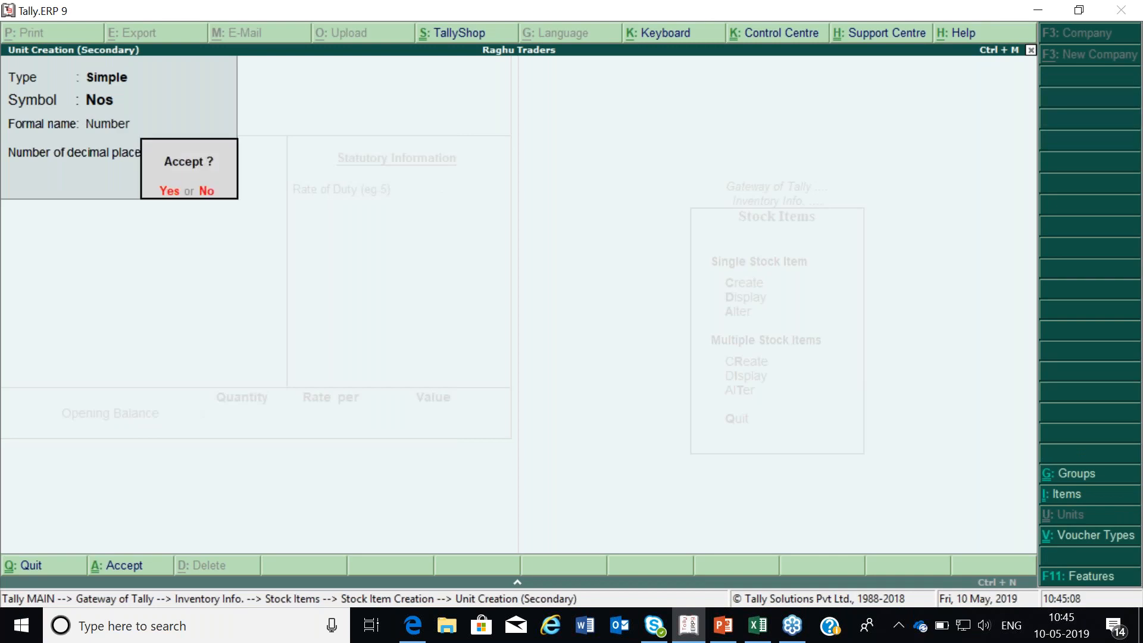
key("Return")
key("Return")
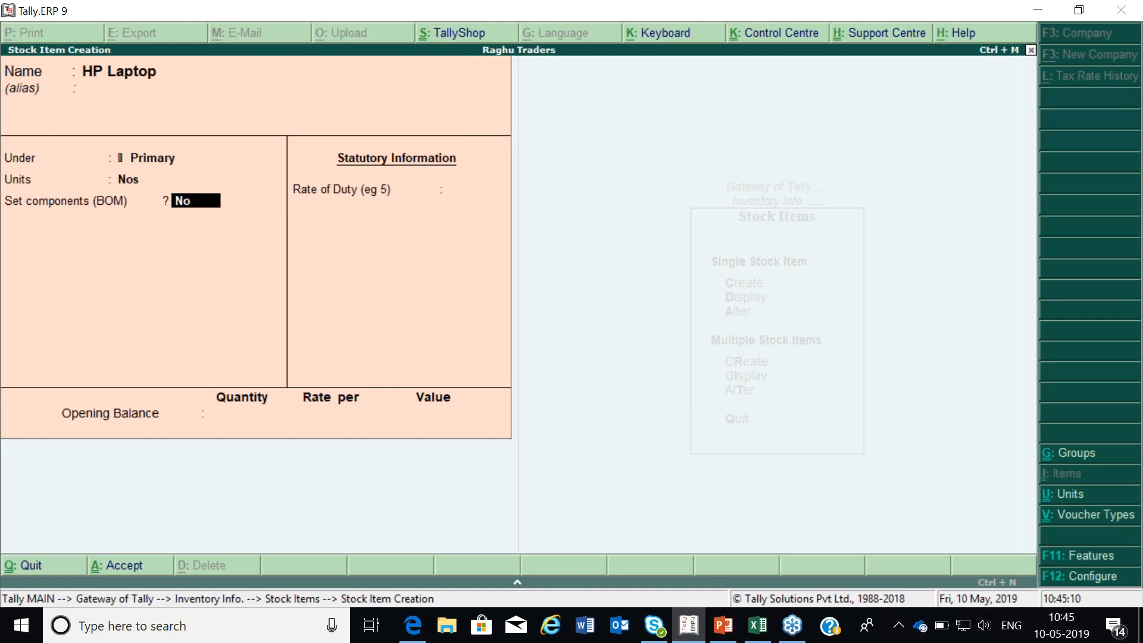
key("Return")
Step: Enter an opening quantity of 50 Nos and save the HP Laptop item
key("Return")
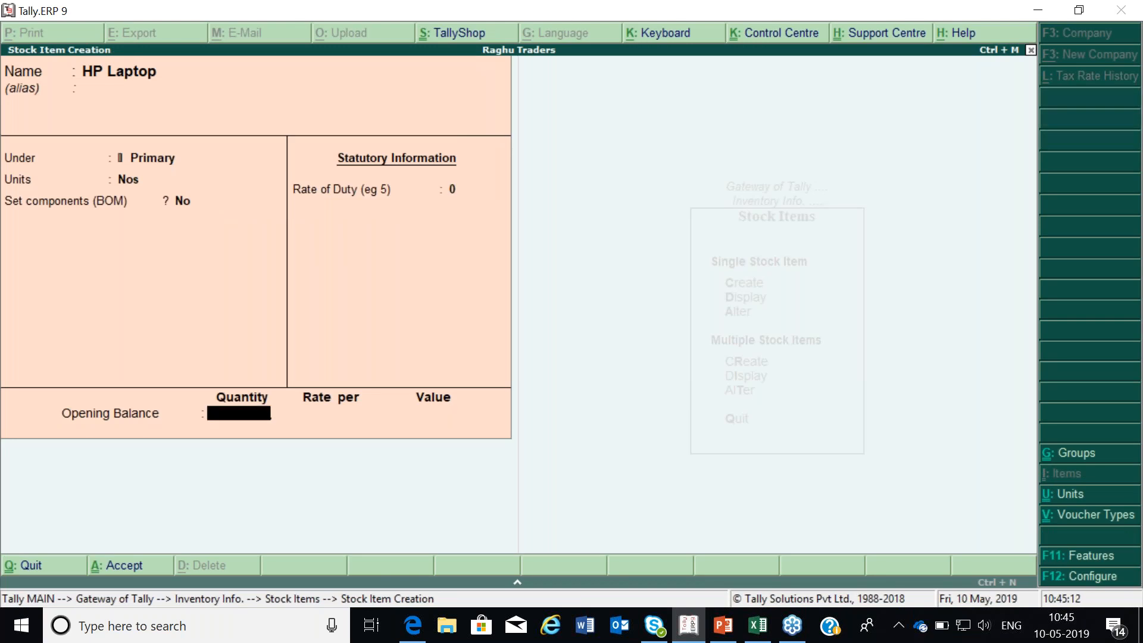
type("50")
key("Return")
key("Return")
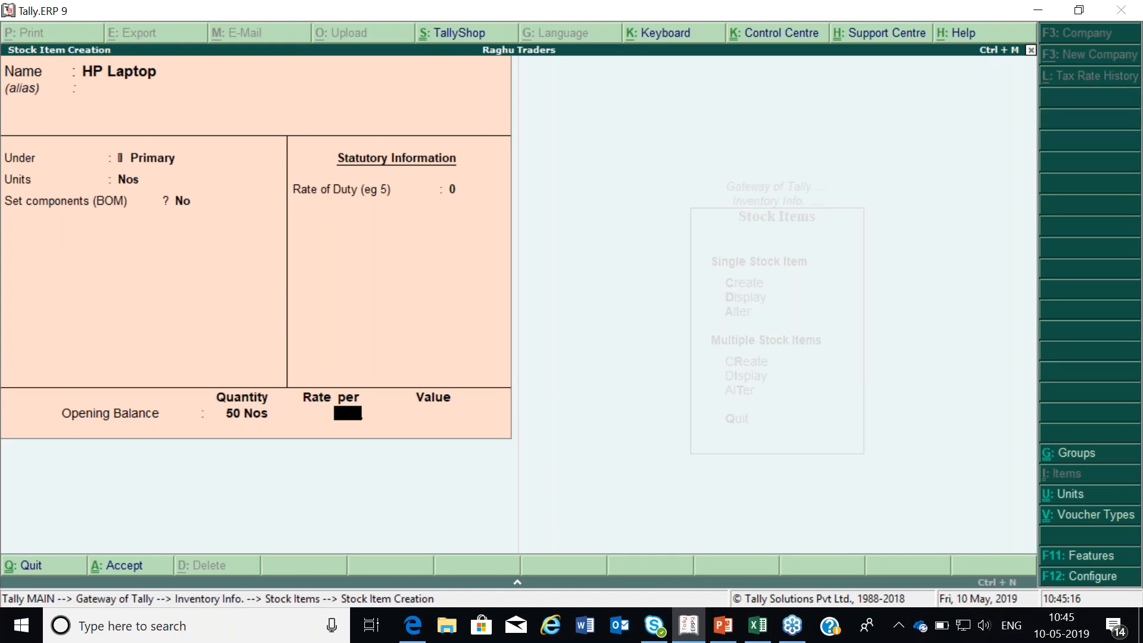
key("Return")
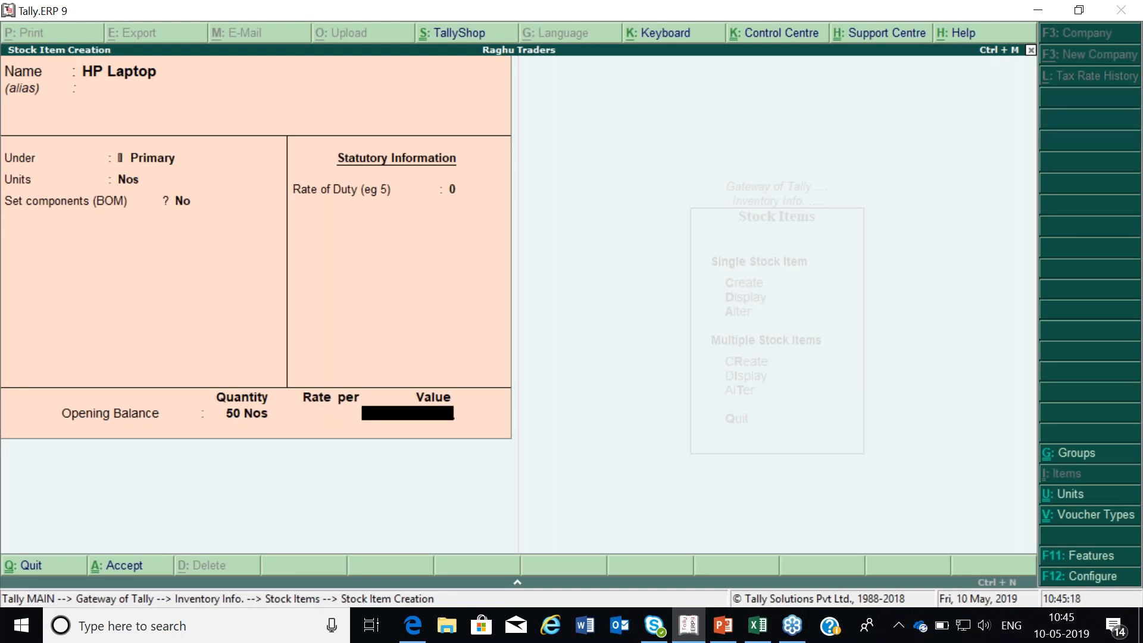
key("Return")
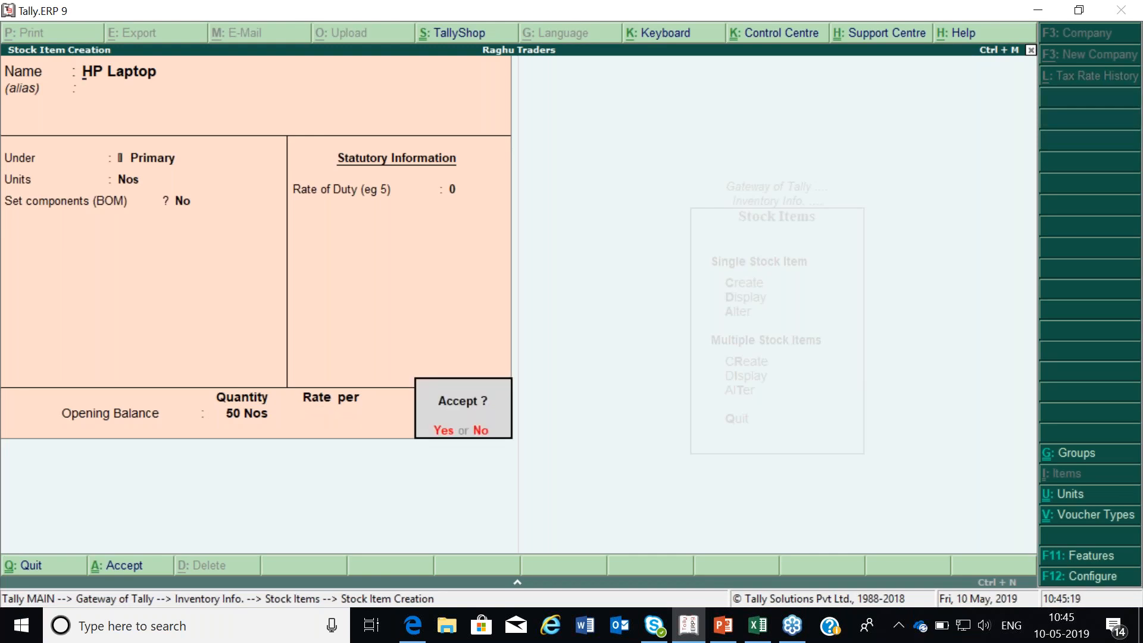
key("Return")
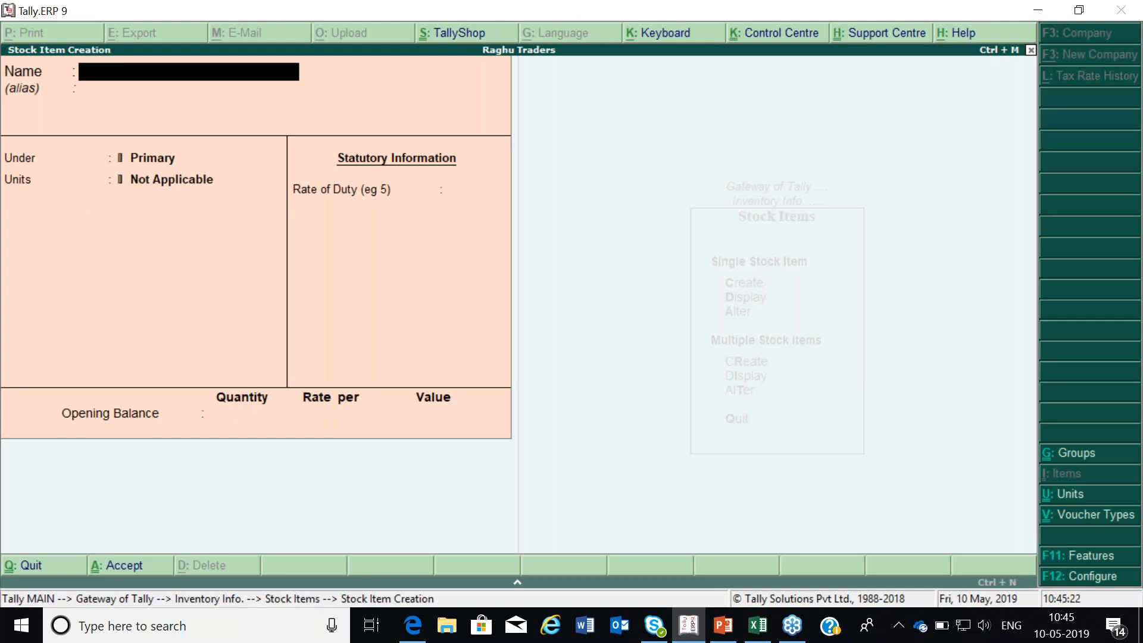
key("Escape")
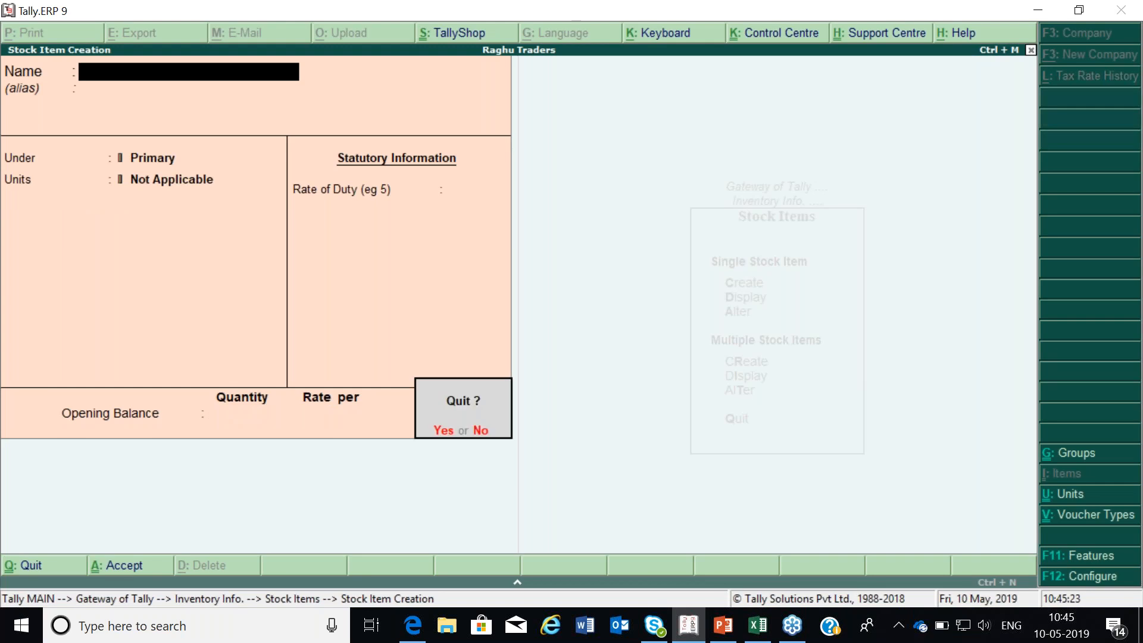
Step: Leave stock item creation and start a new accounting voucher of type POS Sales
key("y")
key("Escape")
key("Escape")
key("Down")
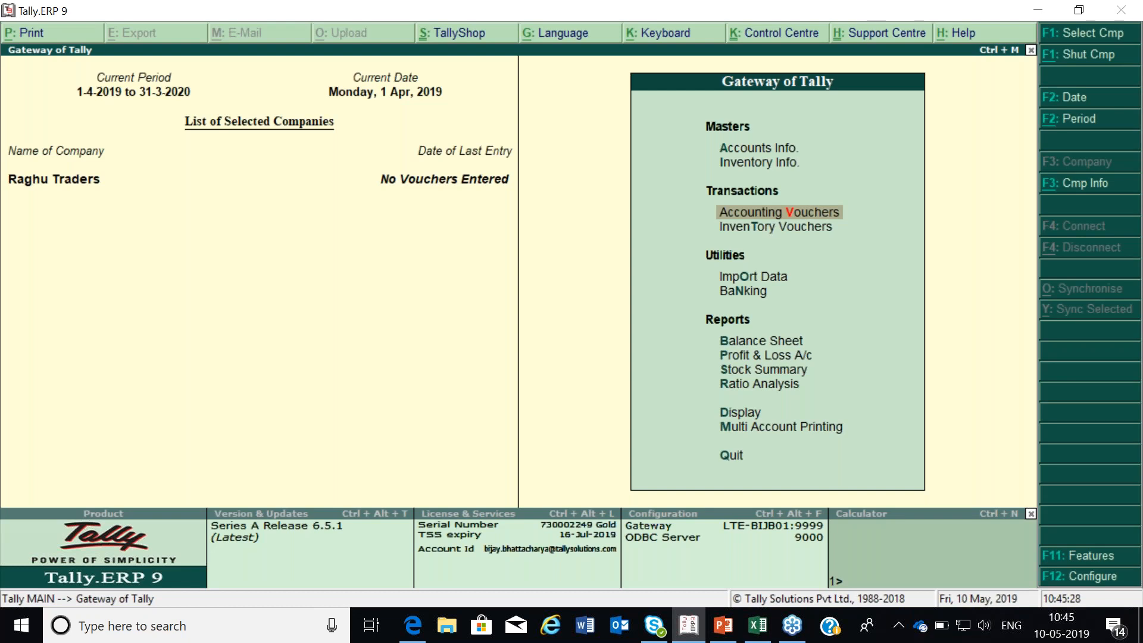
key("Return")
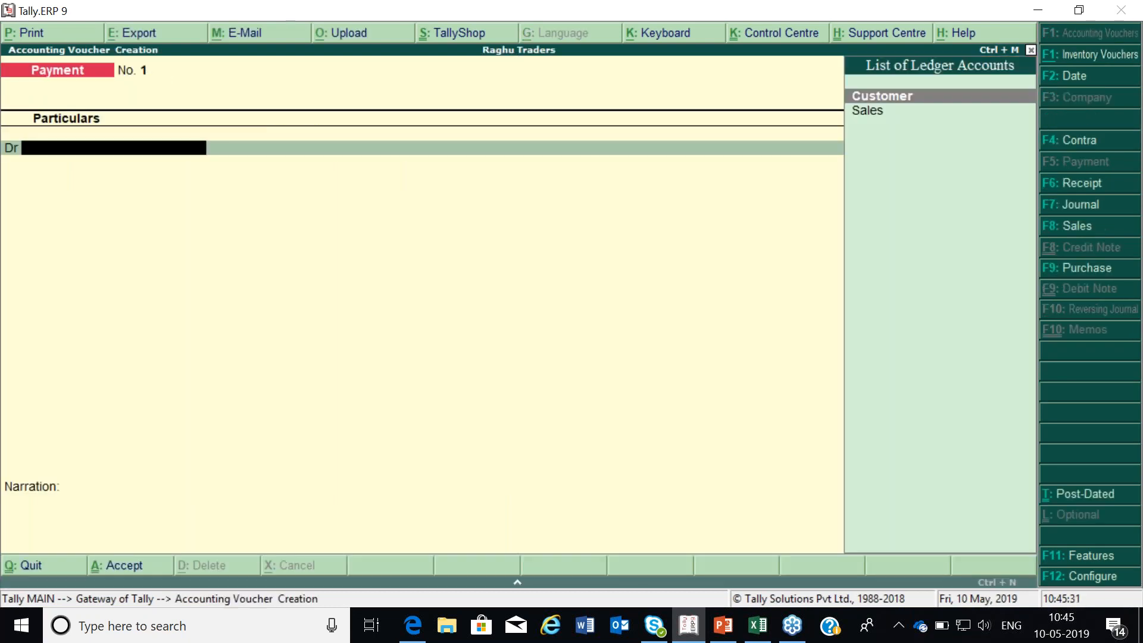
key("F8")
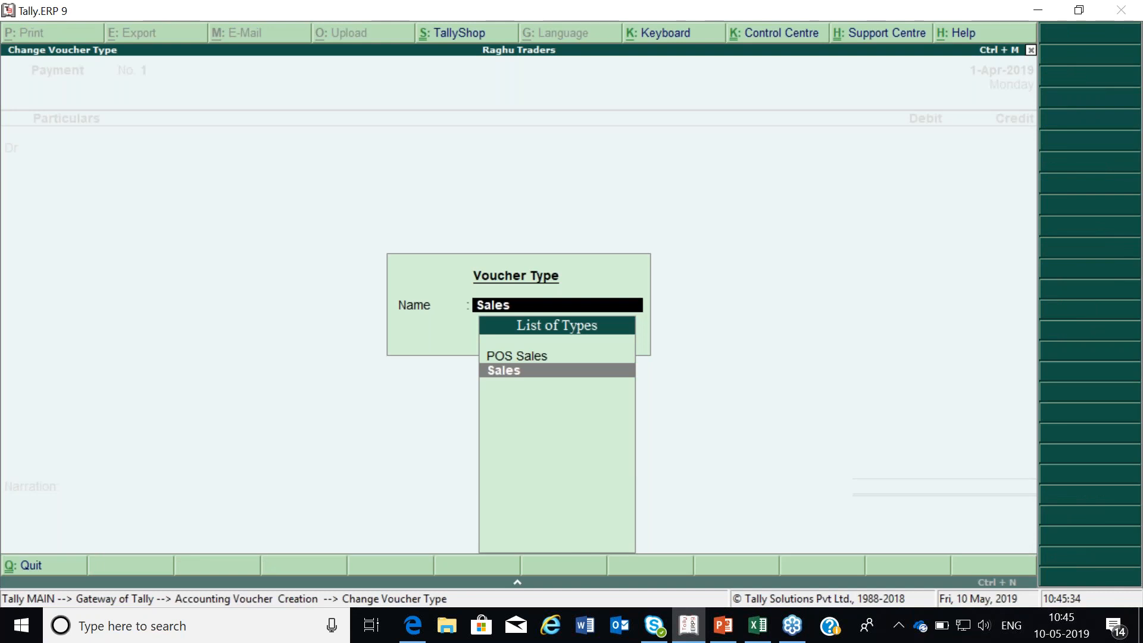
key("Up")
key("Down")
key("Up")
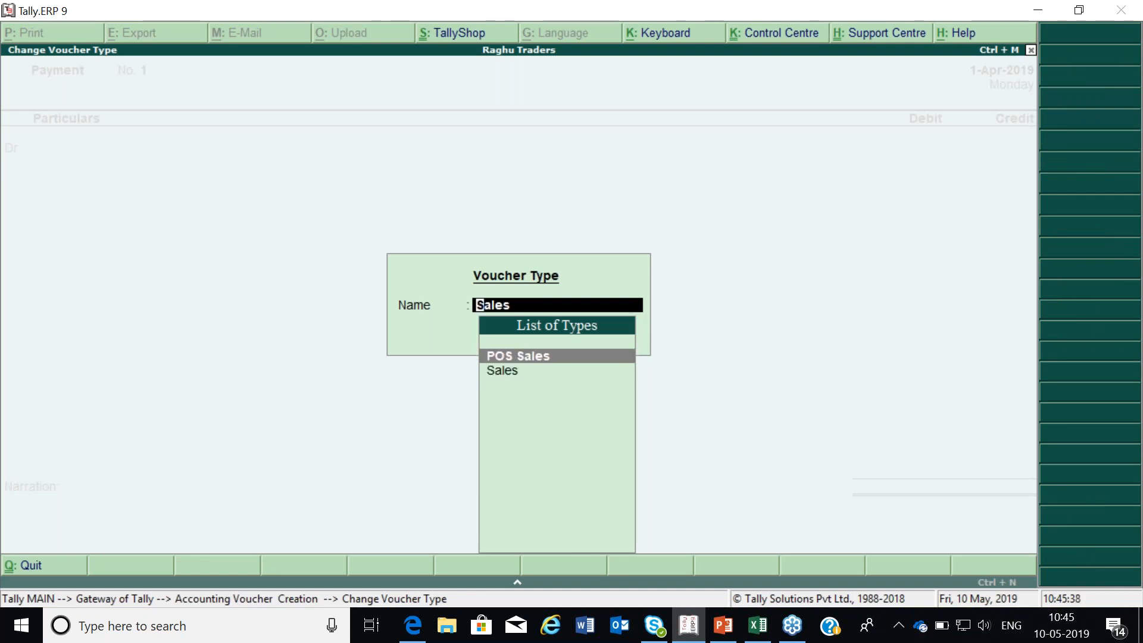
key("Down")
key("Up")
key("Return")
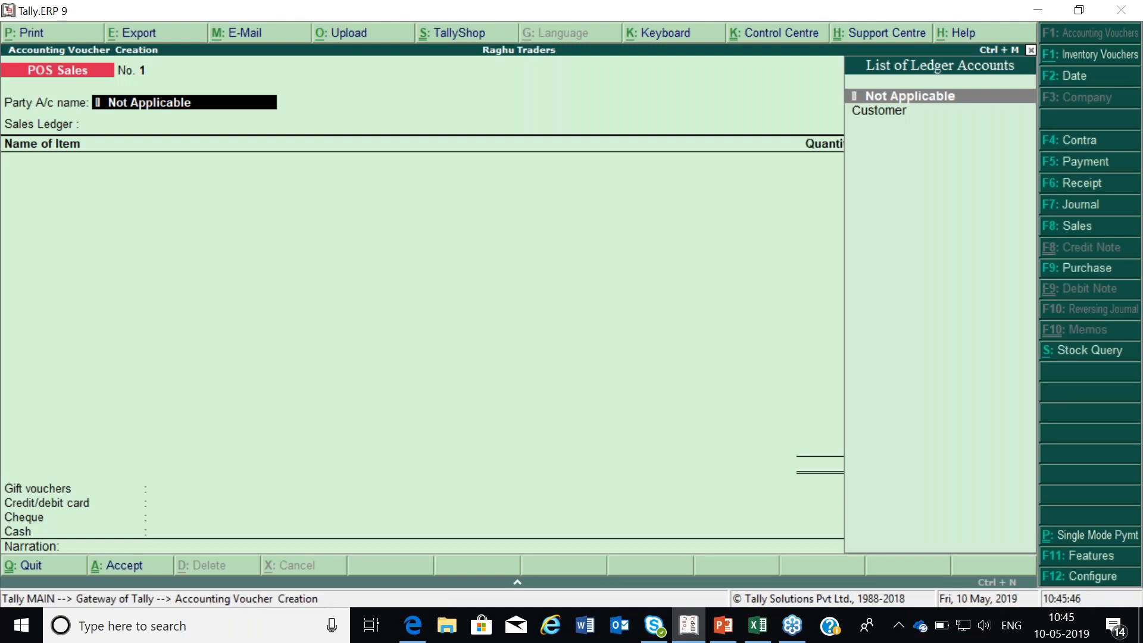
Step: Bill Customer with the Sales ledger and add one HP Laptop at 25,500.00
key("Down")
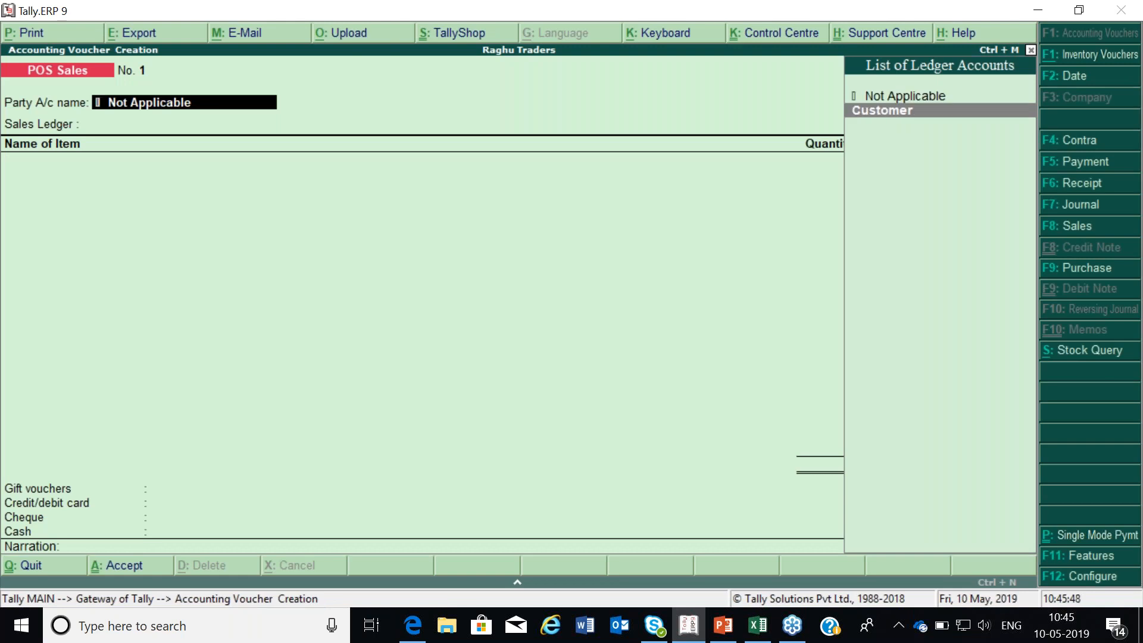
key("Return")
key("Return")
key("Return")
key("Return")
key("Return")
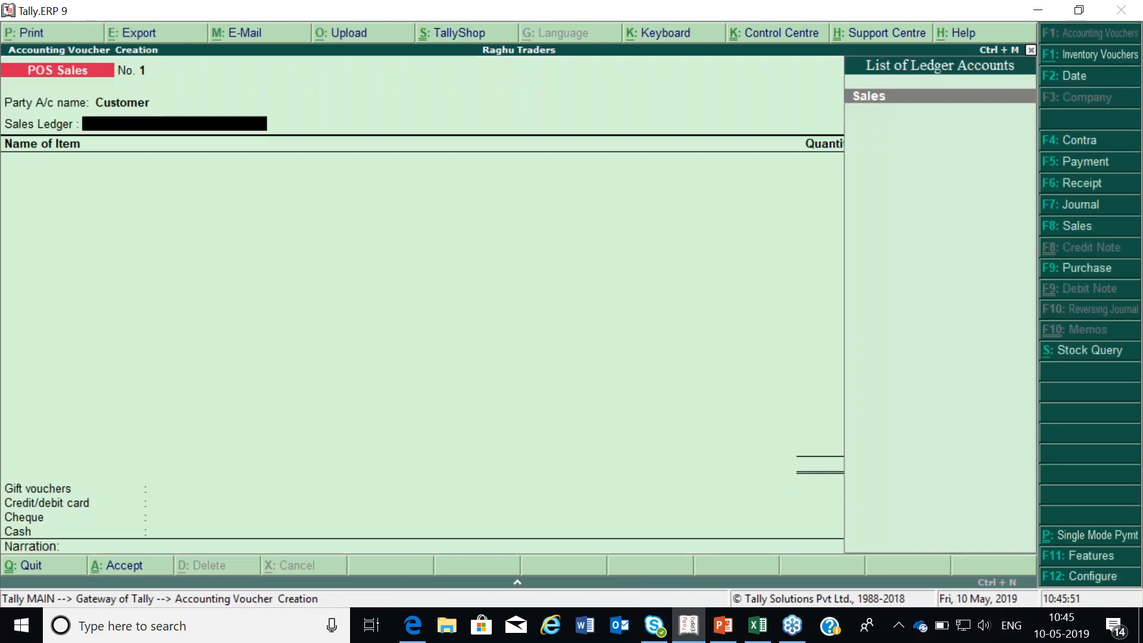
key("Return")
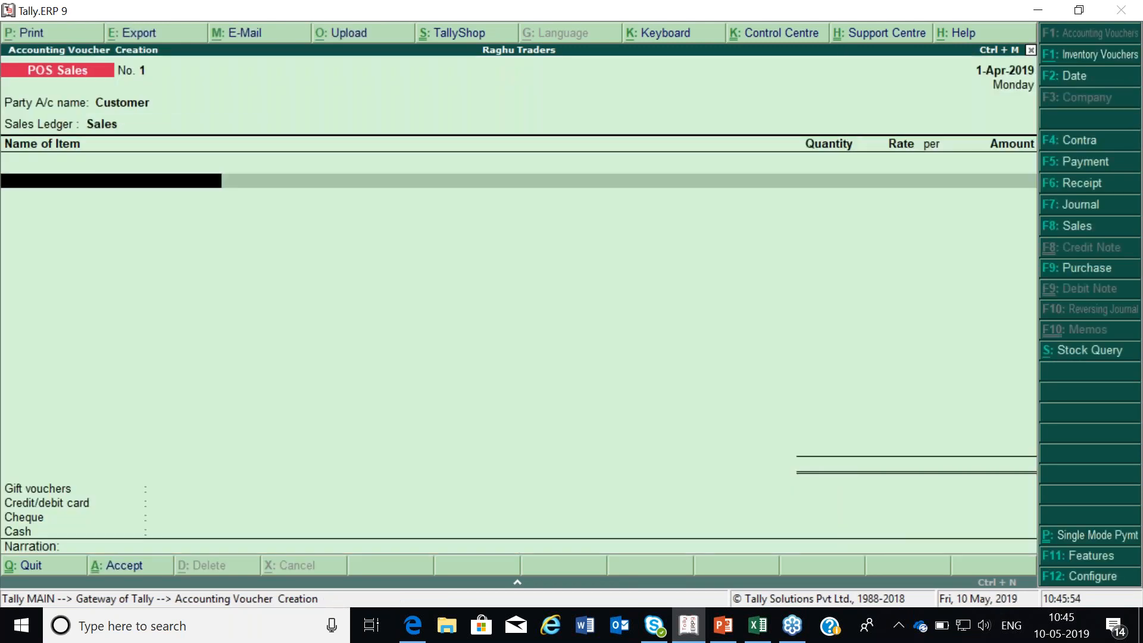
key("Down")
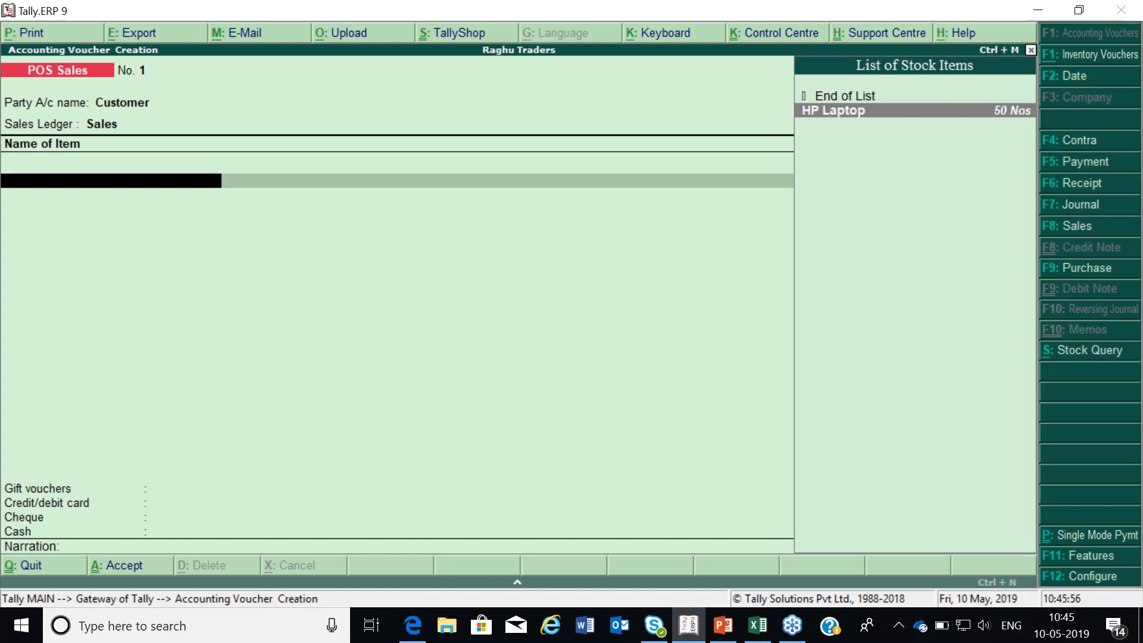
key("Return")
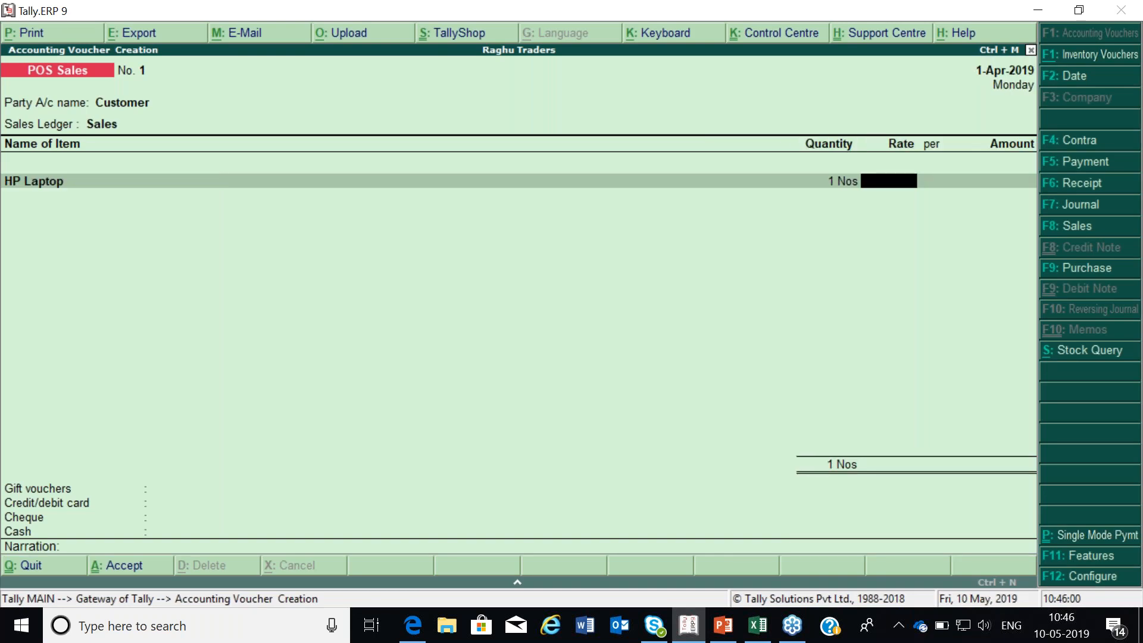
type("25500")
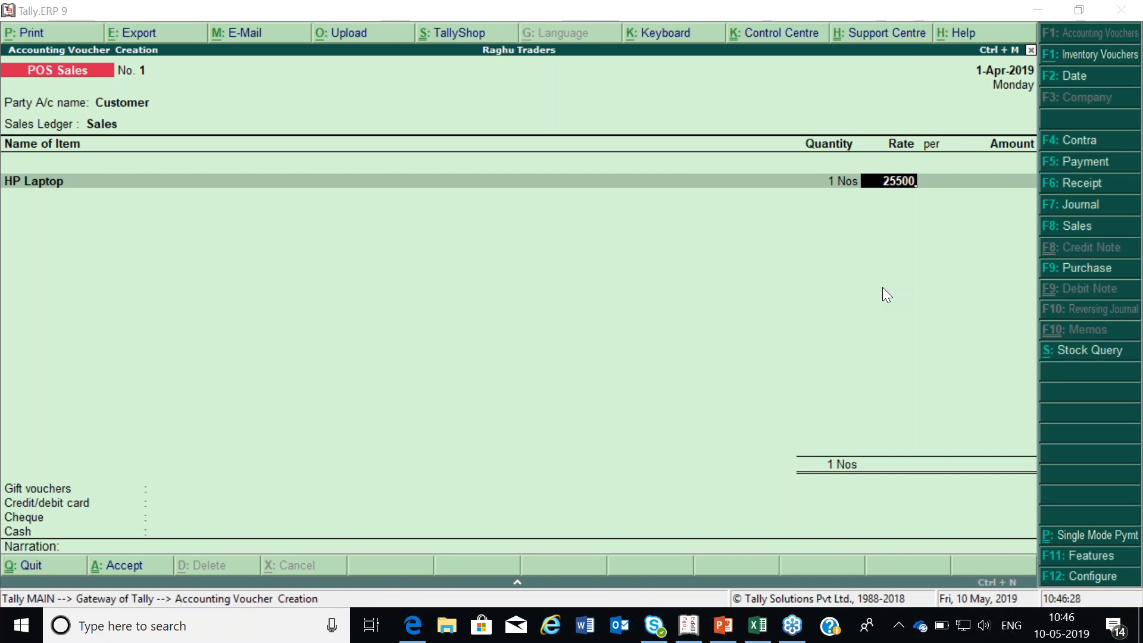
key("Return")
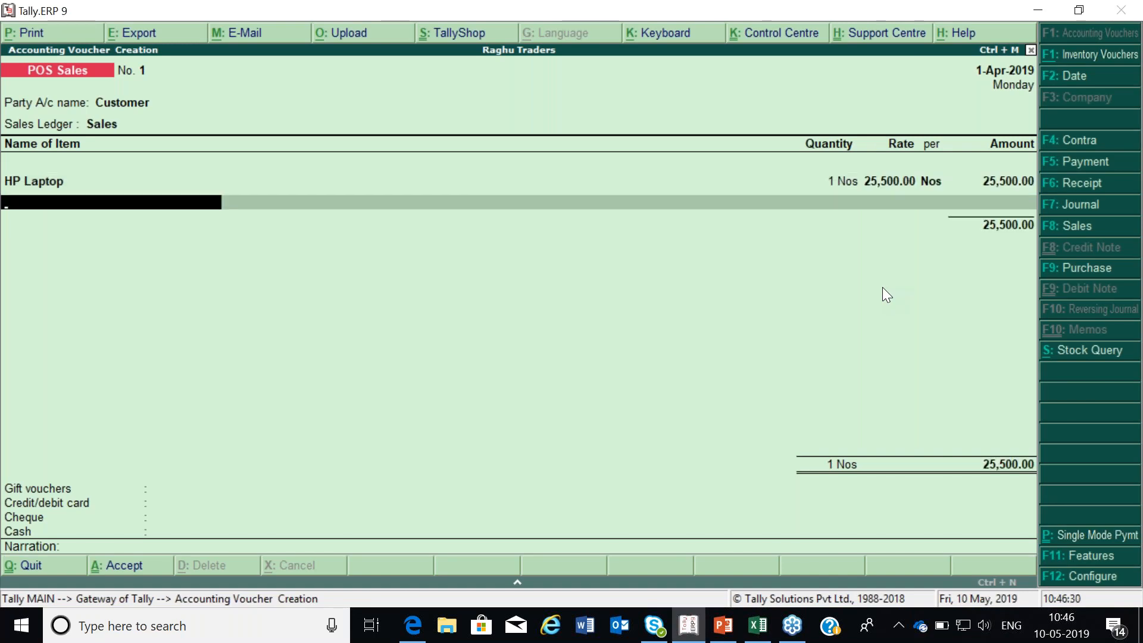
key("Return")
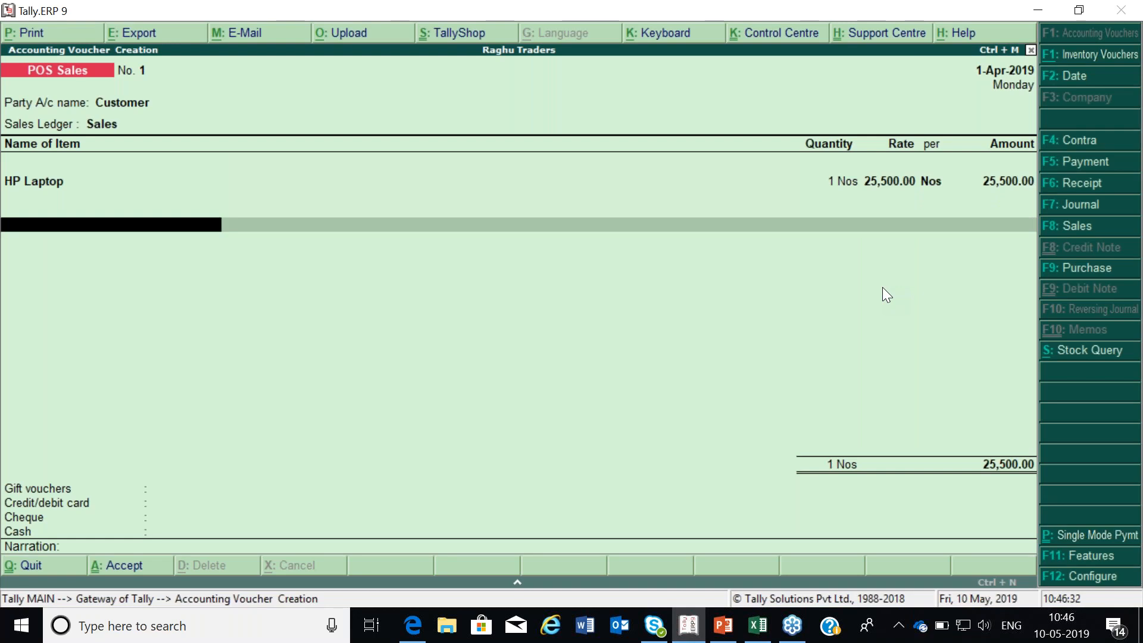
Step: Mark gift voucher, card and cheque payments not applicable; take 25,500 cash with 26,000 tendered
key("Return")
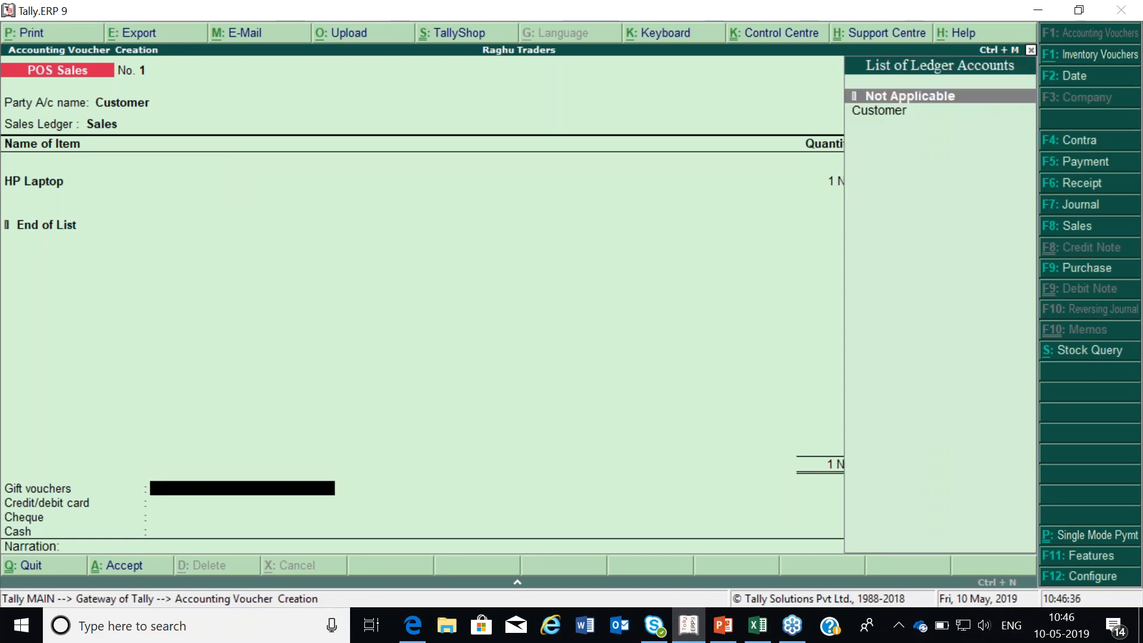
key("Return")
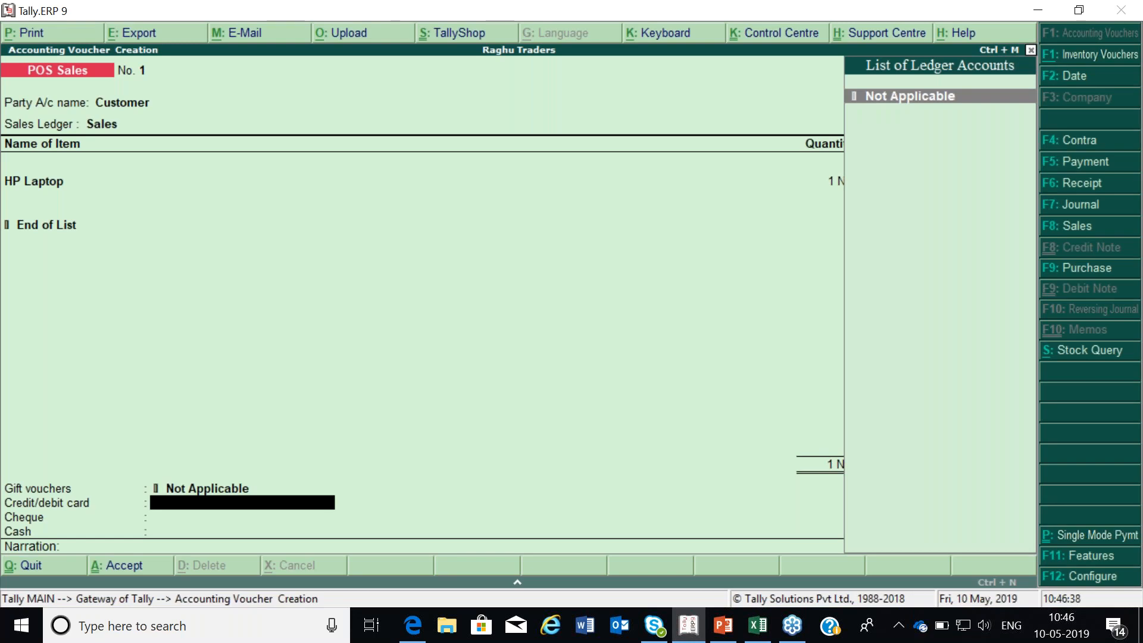
key("Return")
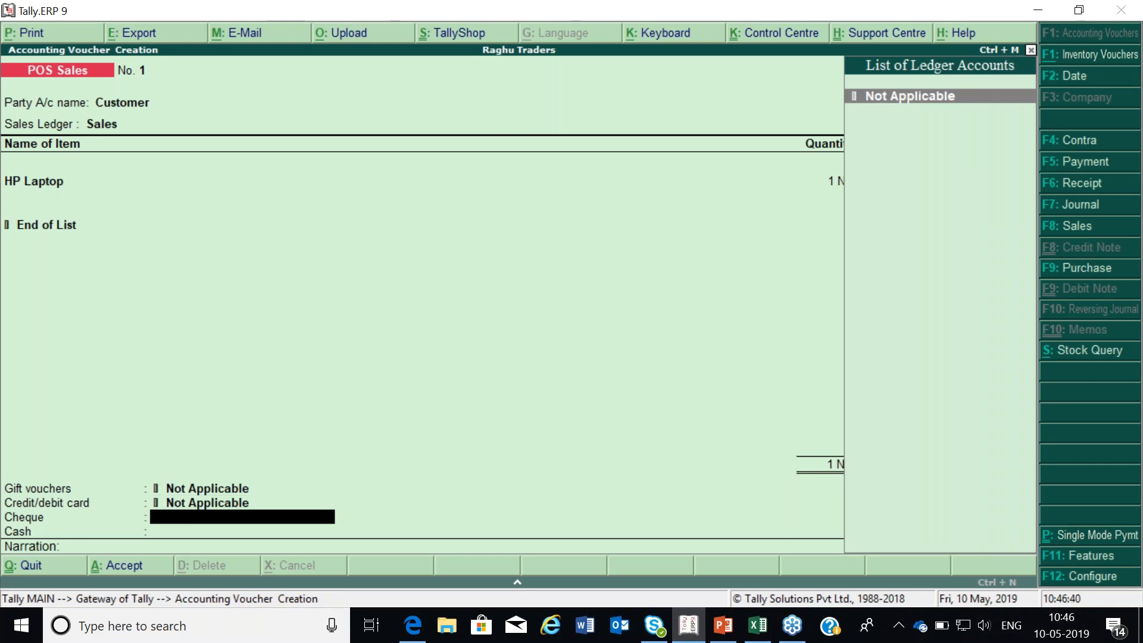
key("Return")
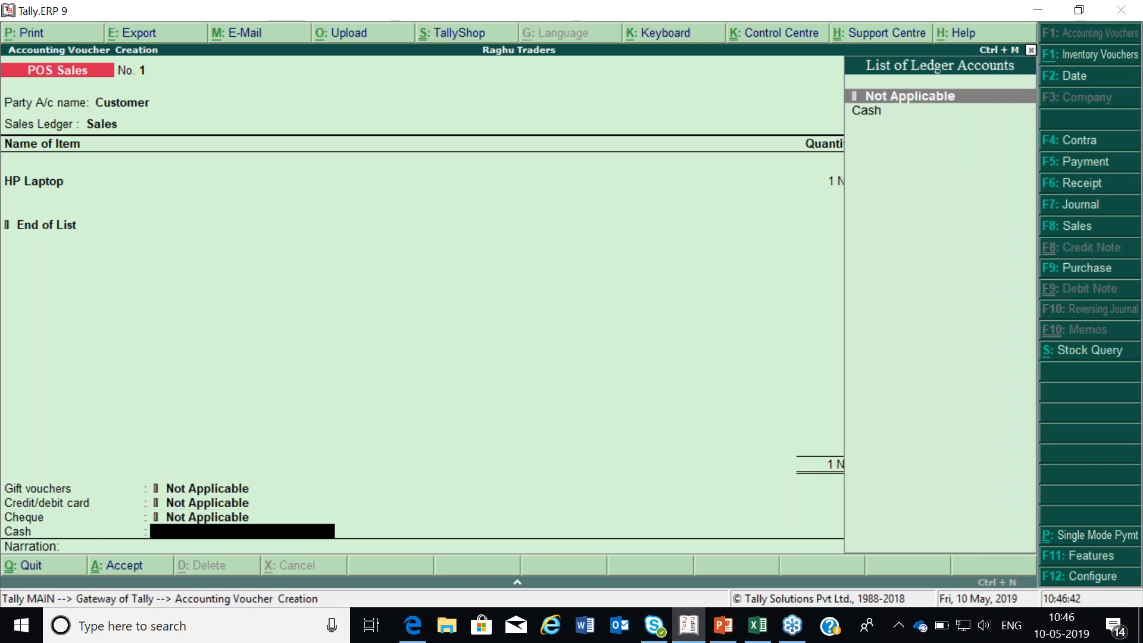
key("Down")
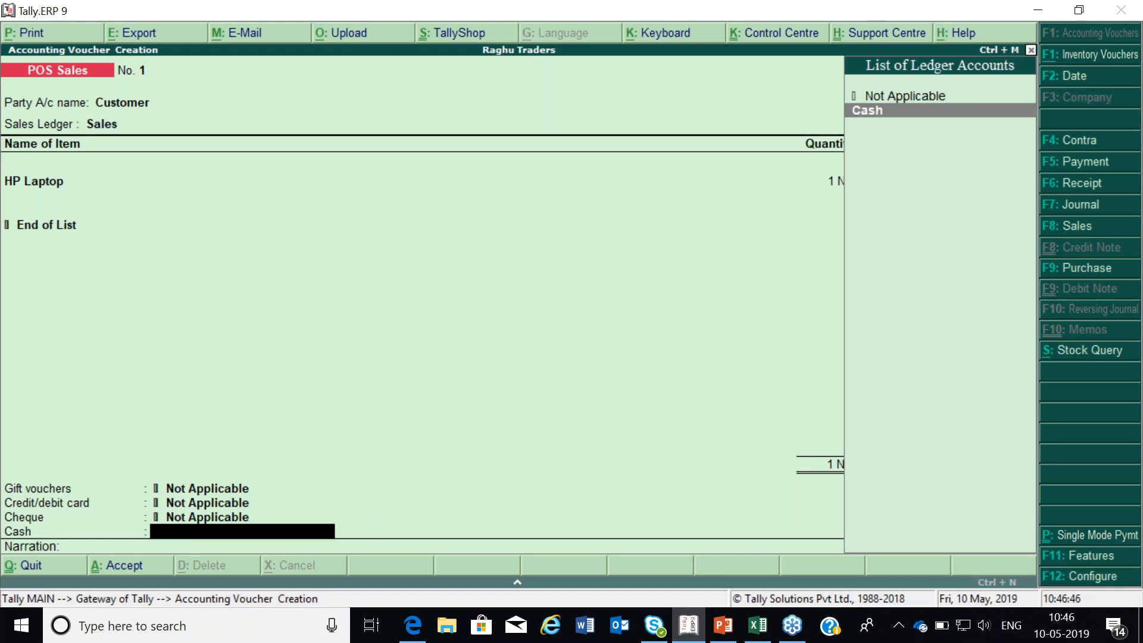
key("Return")
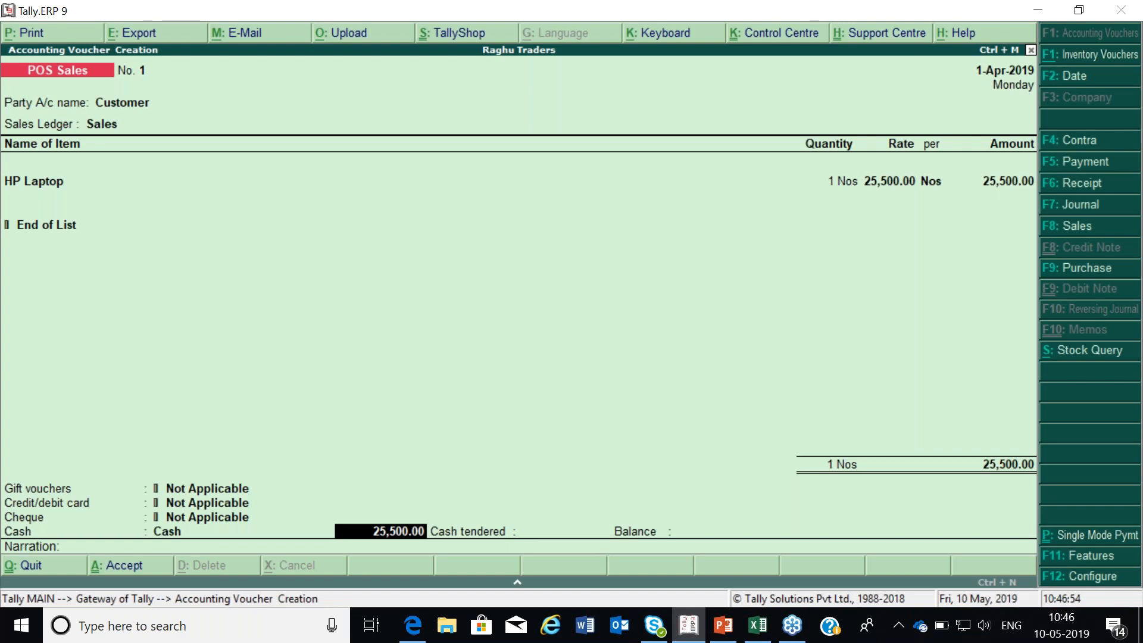
key("Return")
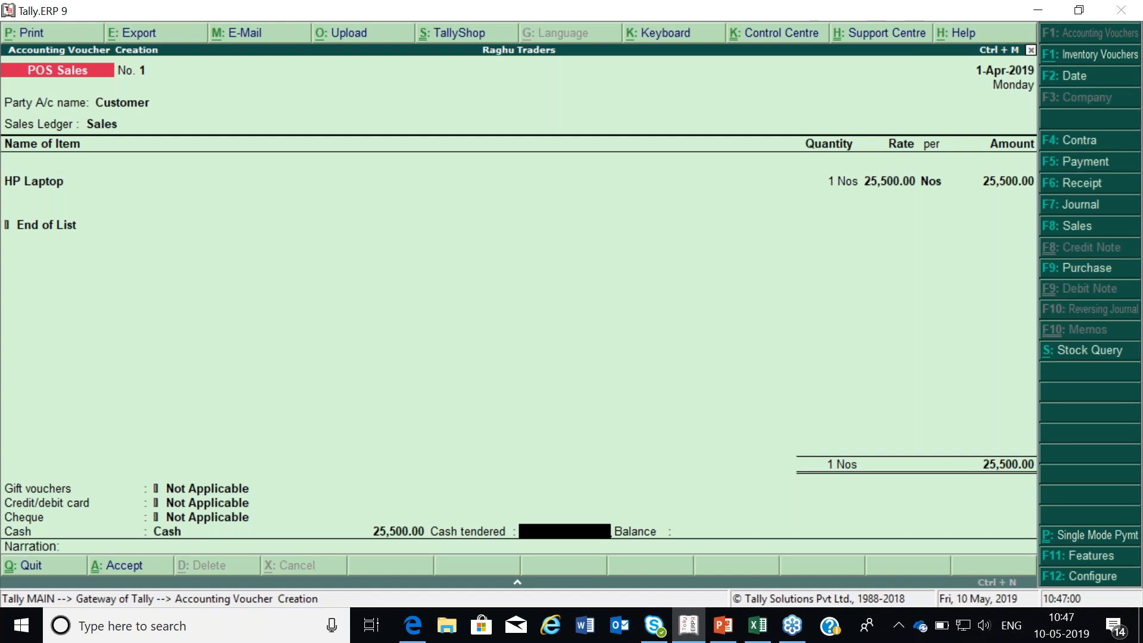
type("26000")
key("Return")
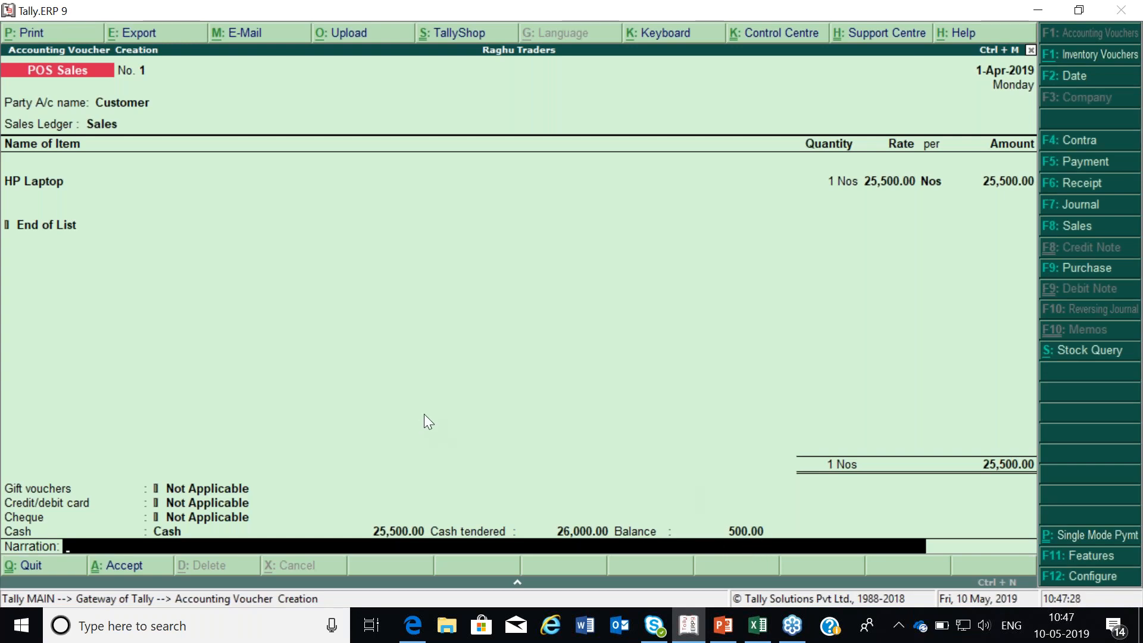
key("Return")
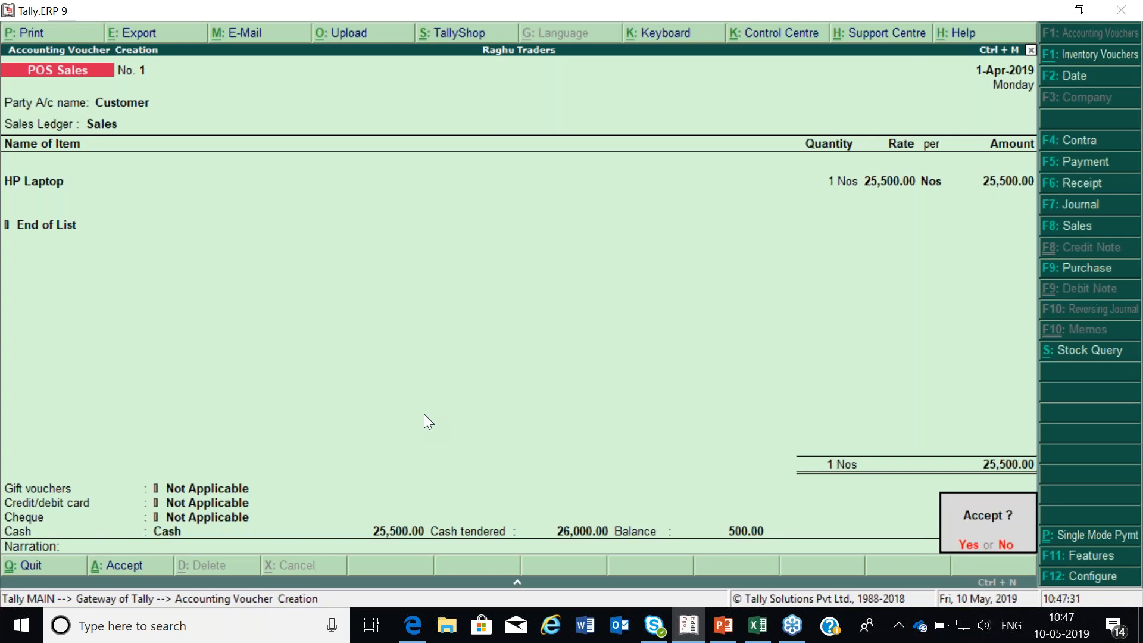
Step: Accept the invoice, view the zoomed Retail Bill print preview, then exit to the Gateway of Tally
key("Return")
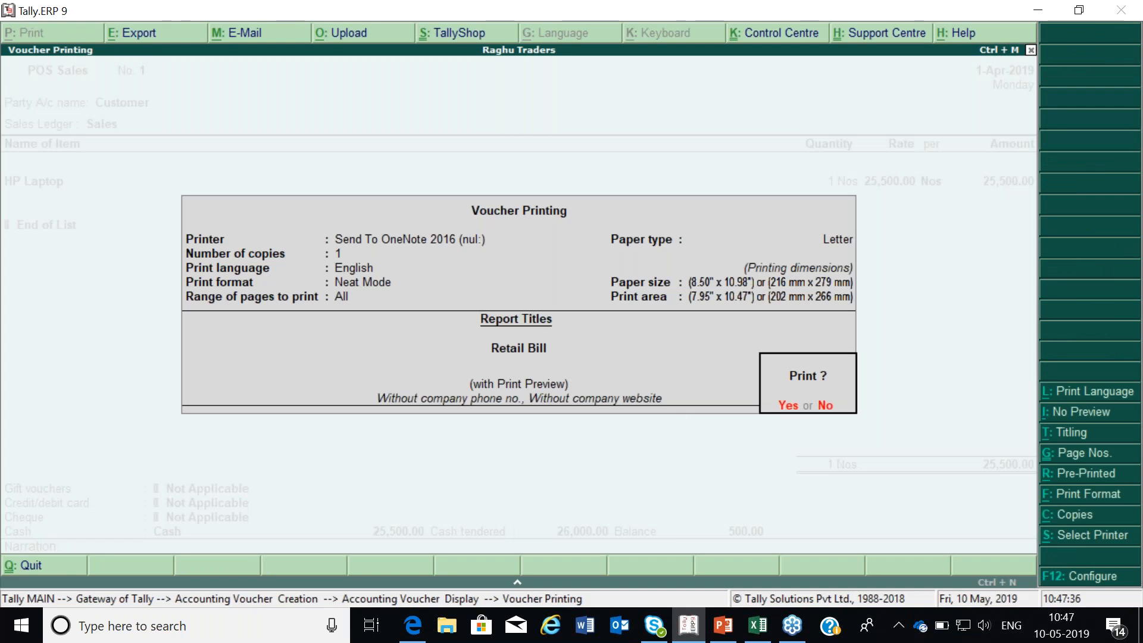
key("Return")
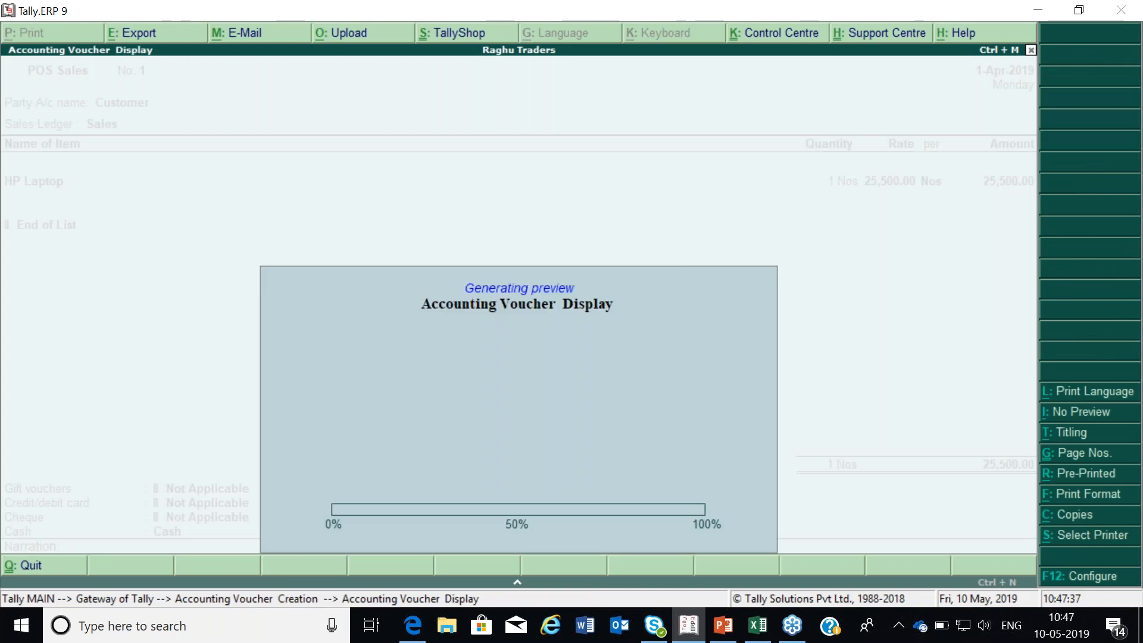
key("alt+z")
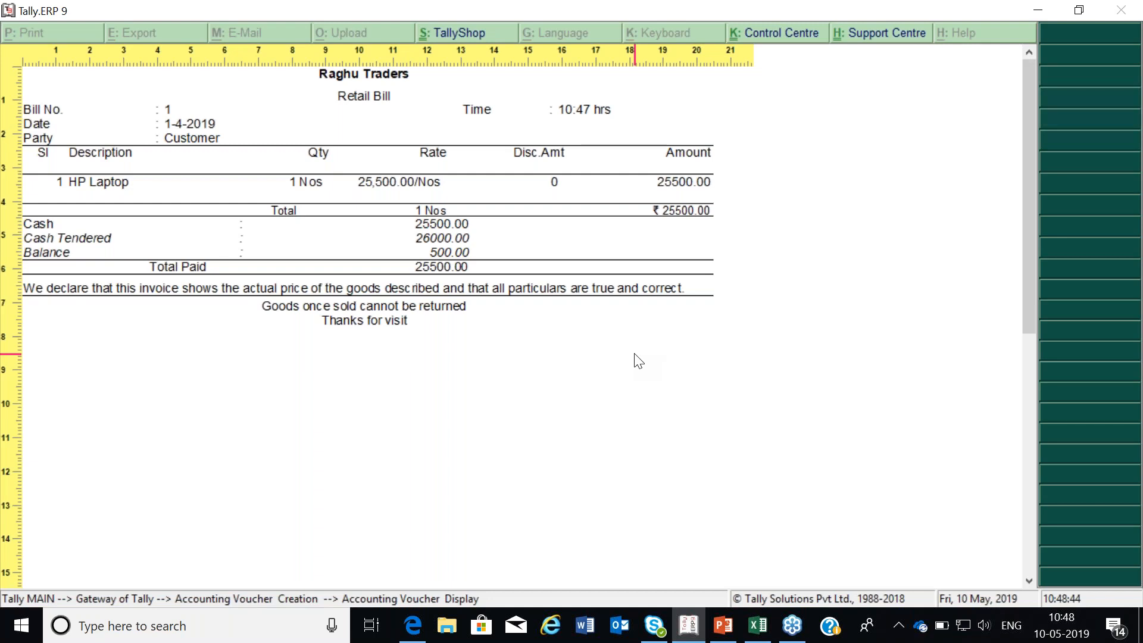
key("Escape")
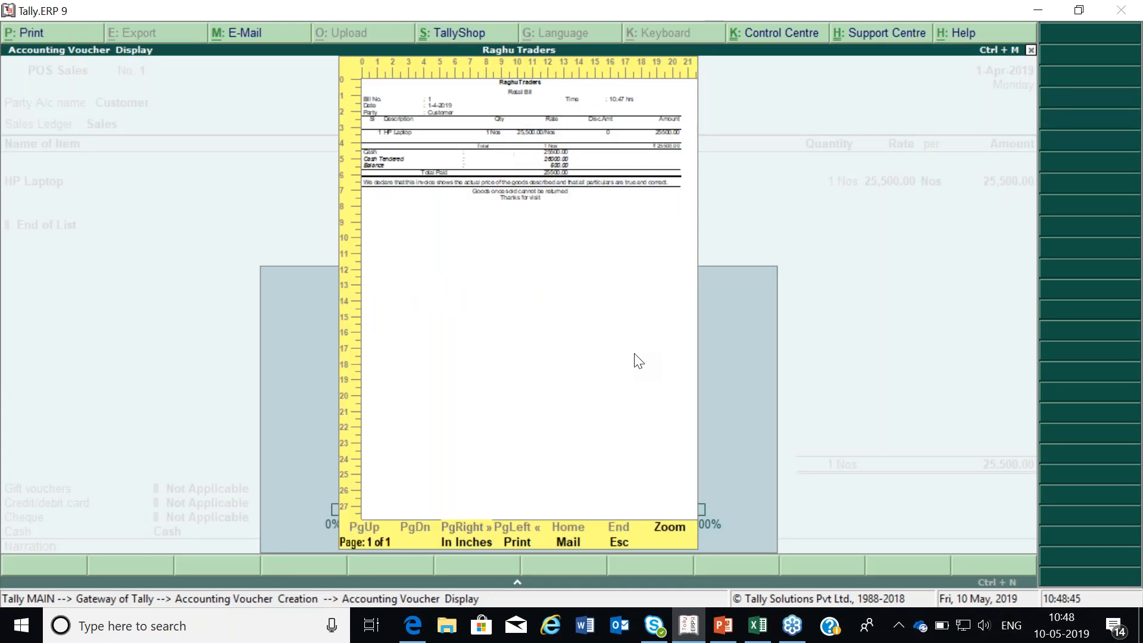
key("Escape")
key("Escape")
key("Escape")
key("Return")
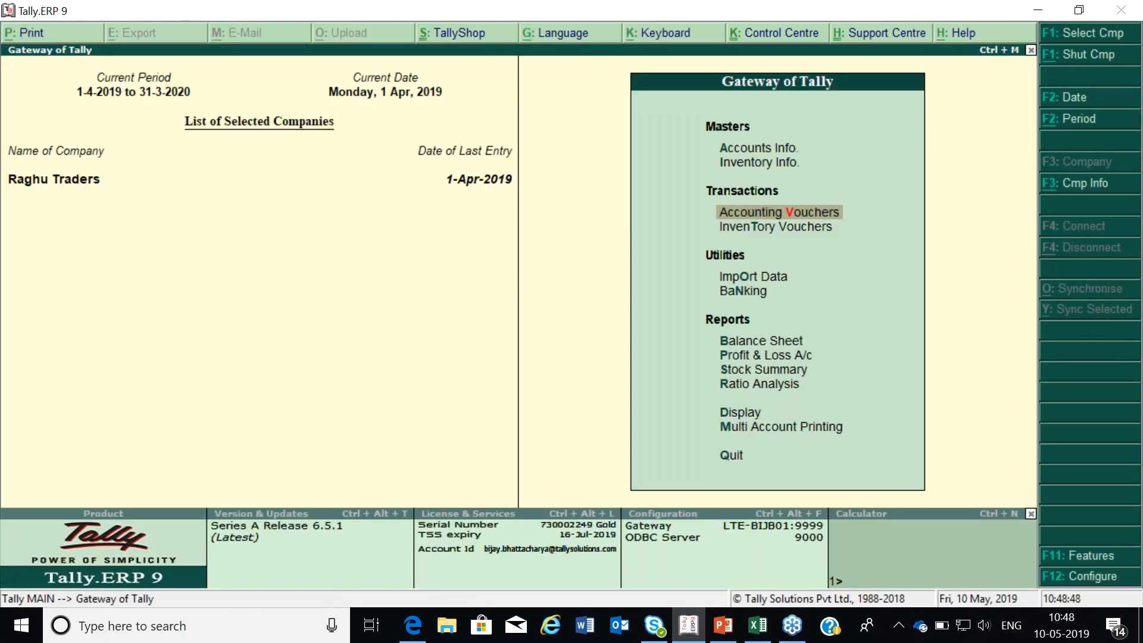
Step: Enable GST under F11 Statutory & Taxation with Set/alter GST details set to Yes
key("F11")
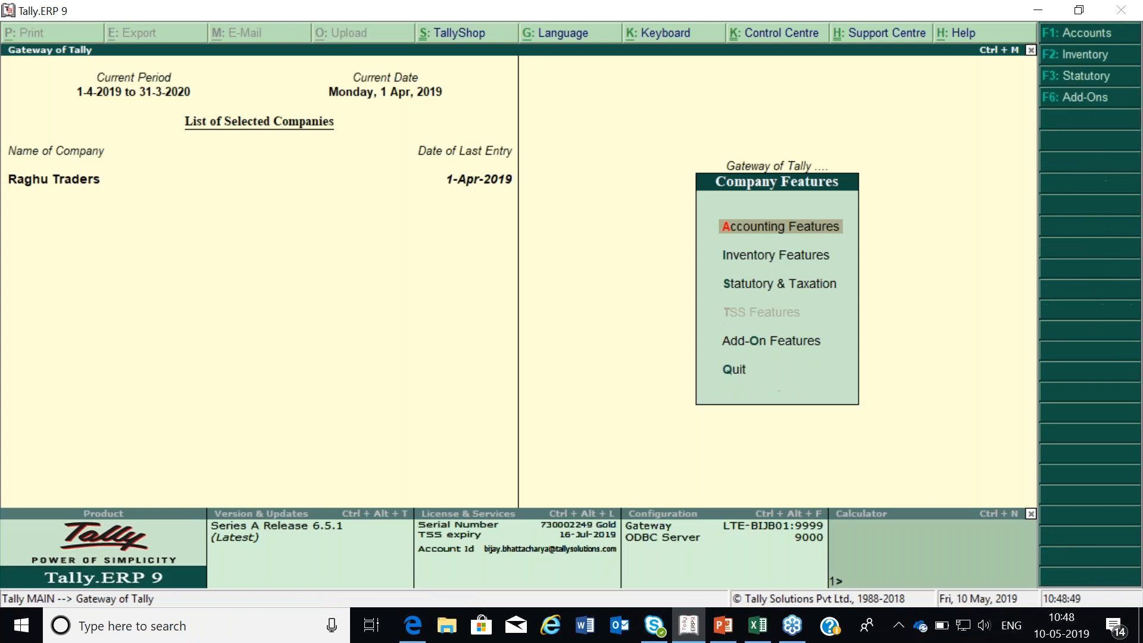
key("Down")
key("Down")
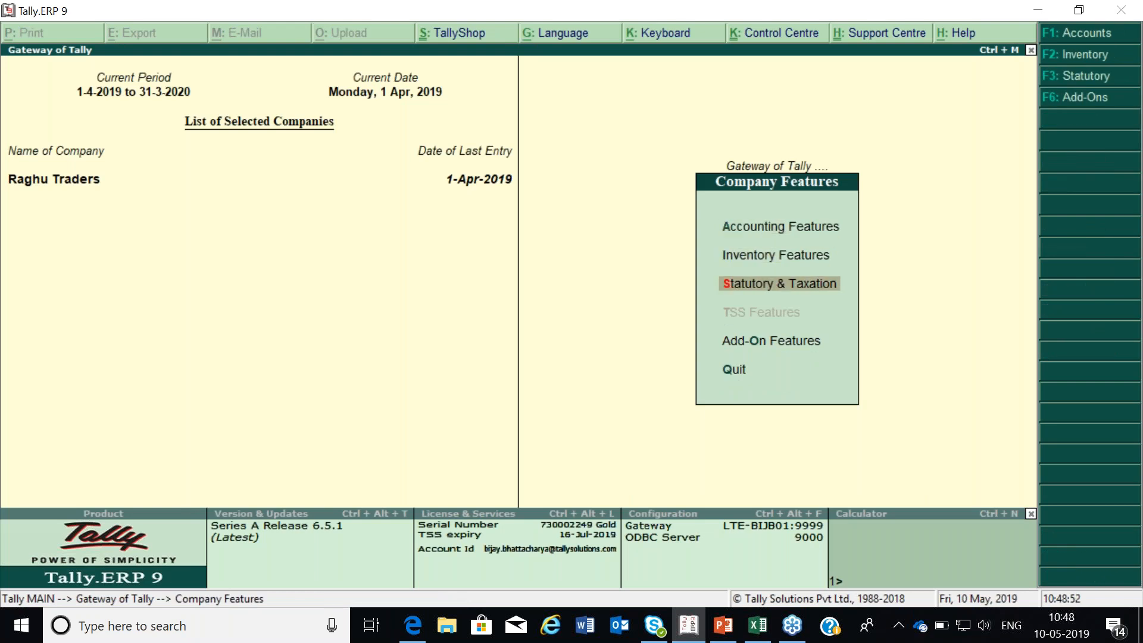
key("Return")
type("y")
key("Return")
type("y")
key("Return")
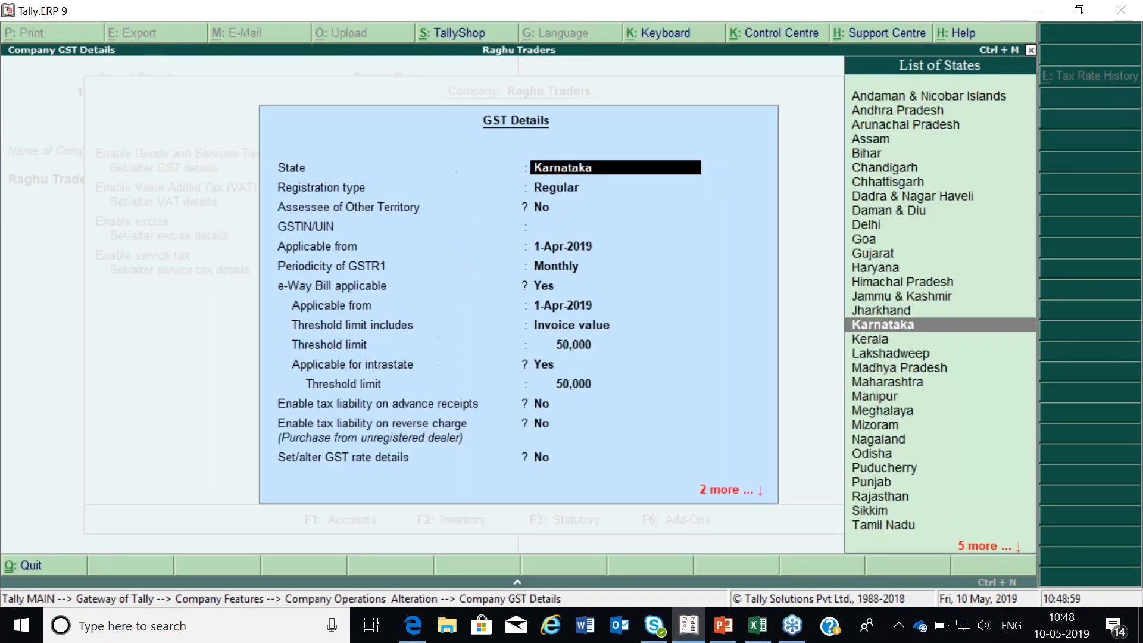
Step: Choose state Karnataka and Regular registration, and copy the GSTIN from the Excel sheet
key("Return")
key("Return")
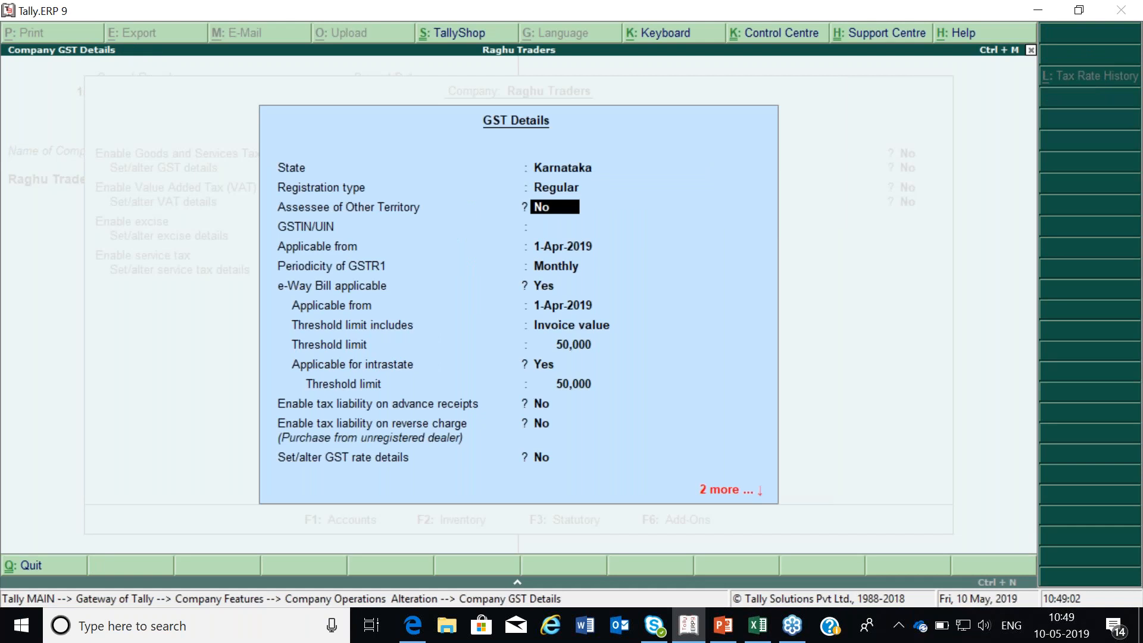
key("Return")
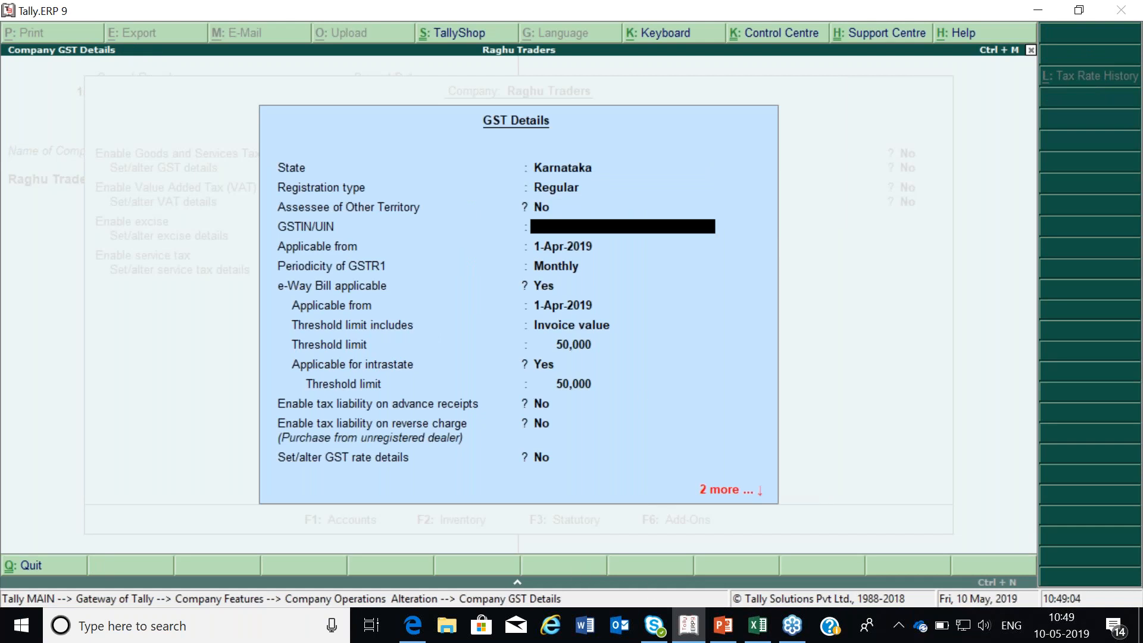
left_click(775, 636)
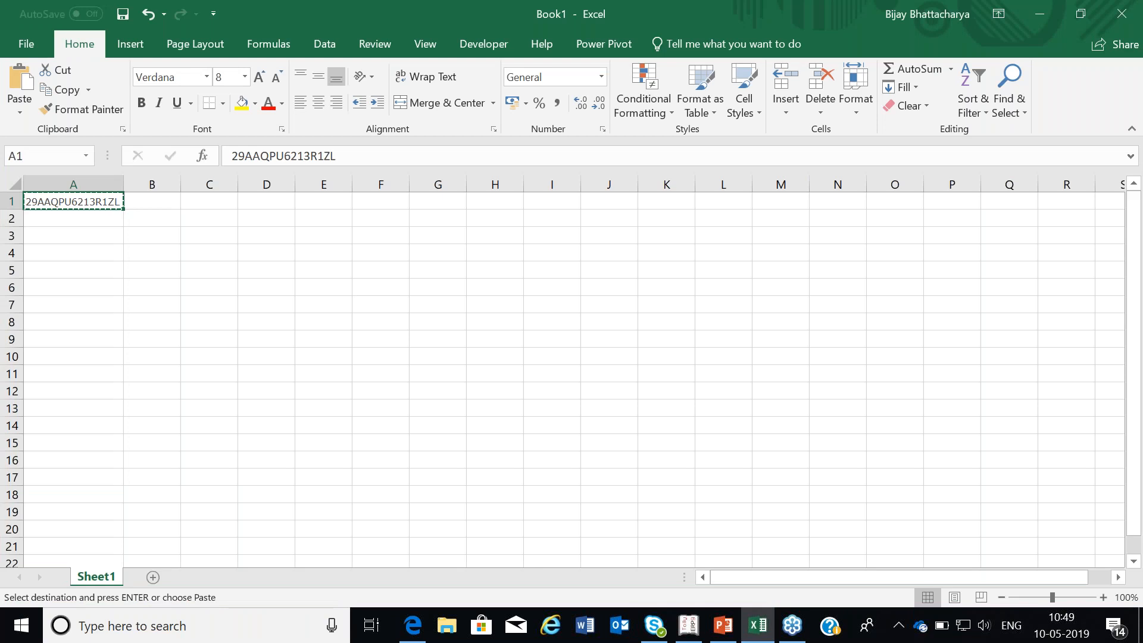
left_click(686, 630)
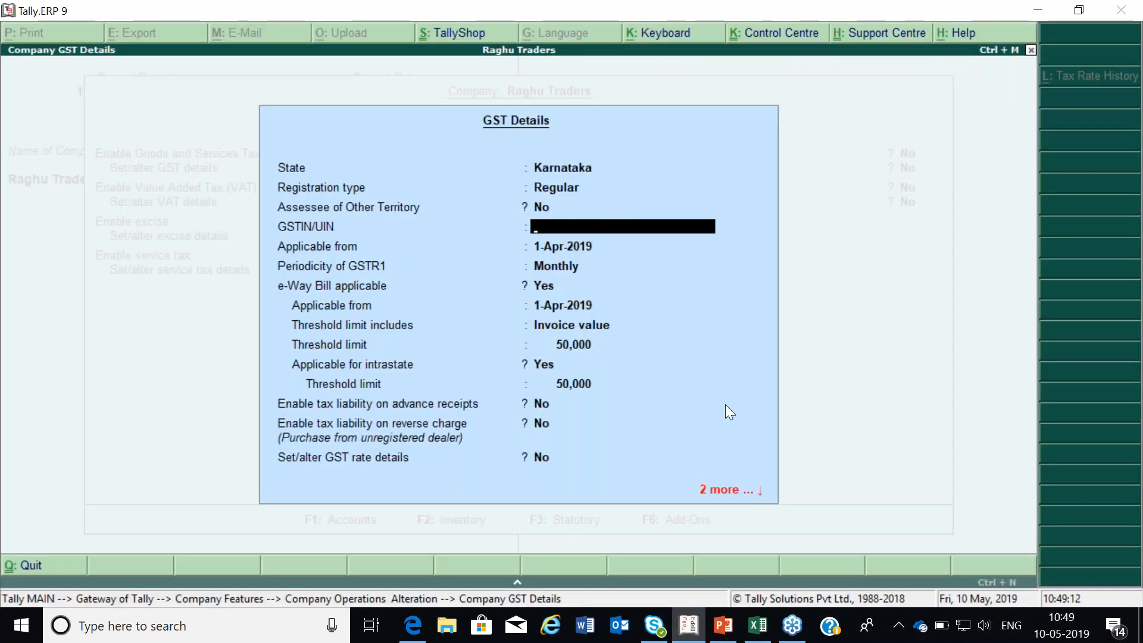
Step: Paste the GSTIN, keep the applicable date and GSTR1 periodicity, and accept the GST details
key("ctrl+alt+v")
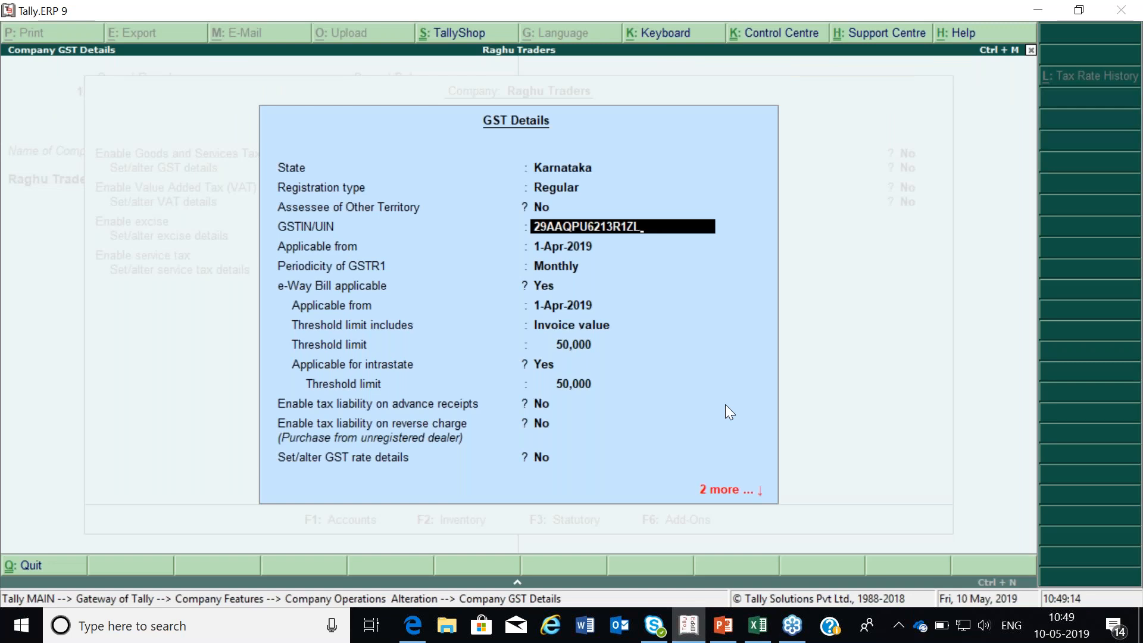
key("Return")
key("Return")
key("Return")
key("Return")
key("Return")
key("Return")
key("Return")
key("Return")
key("Return")
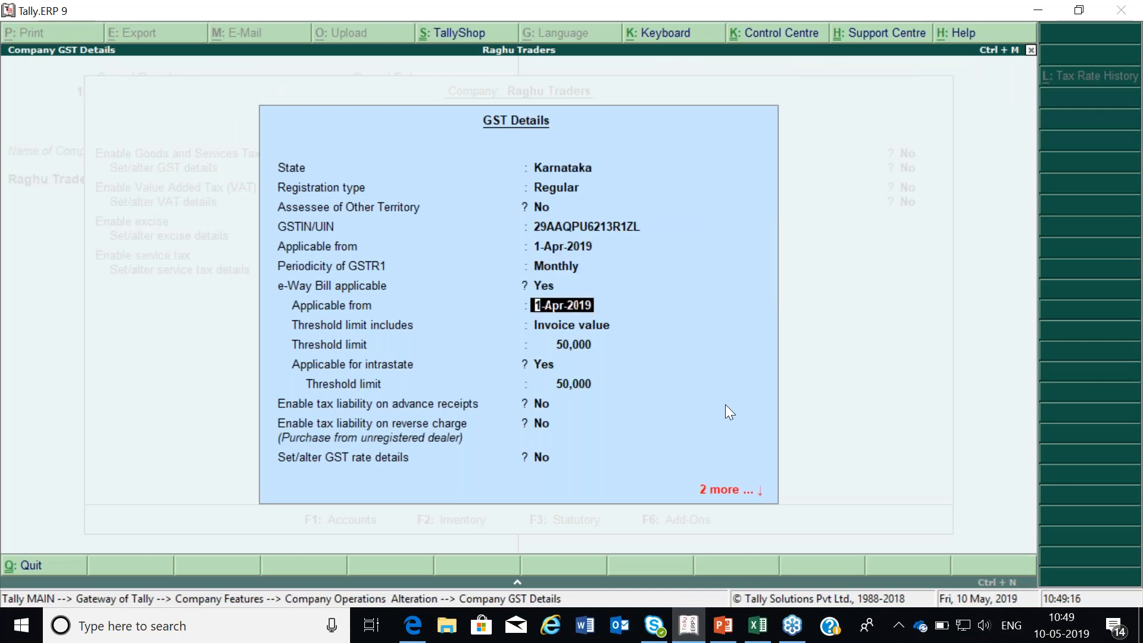
key("Return")
key("Return")
key("Return")
key("Return")
key("Return")
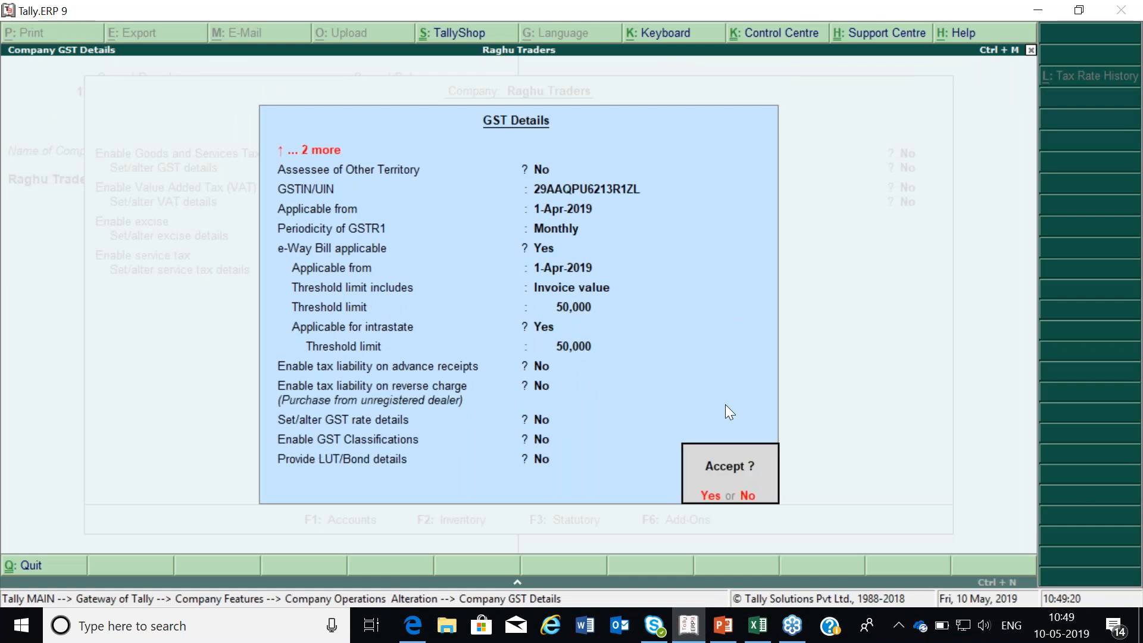
key("Return")
key("Return")
key("Return")
key("Return")
key("Return")
key("Return")
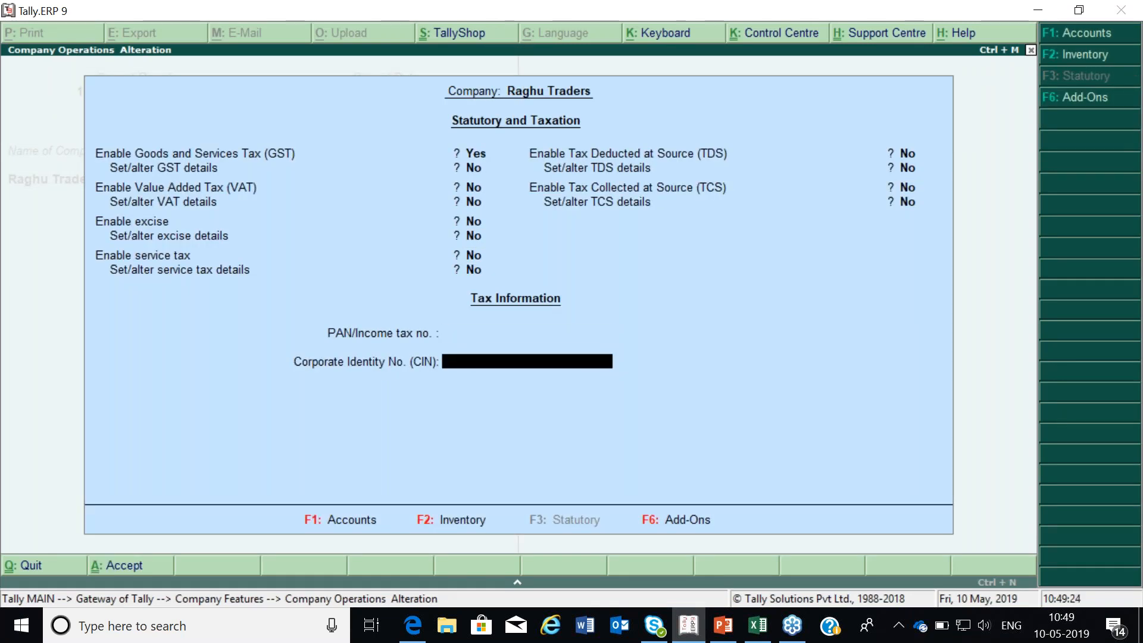
key("Return")
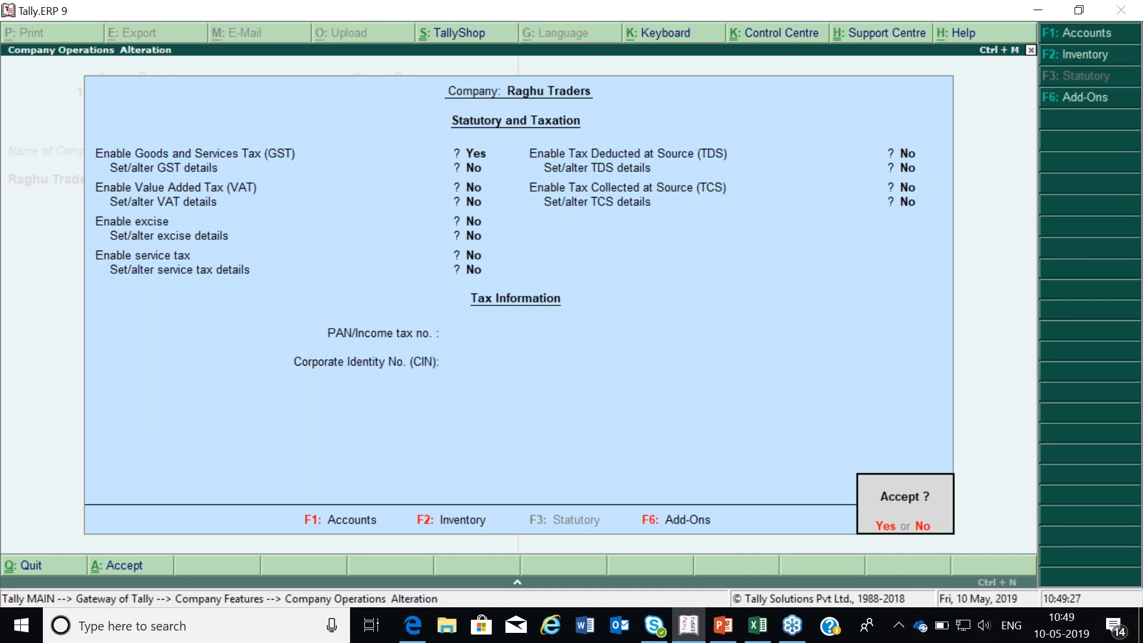
Step: Save the statutory settings and create a stock item named Dell Laptop under Primary
key("y")
key("Escape")
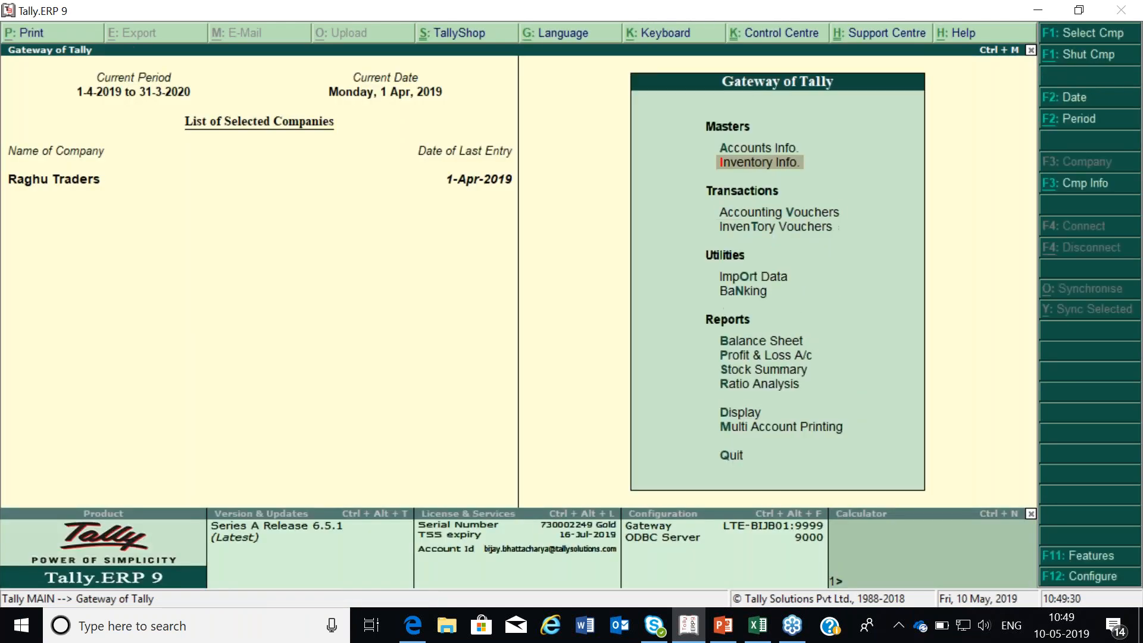
key("Down")
key("Return")
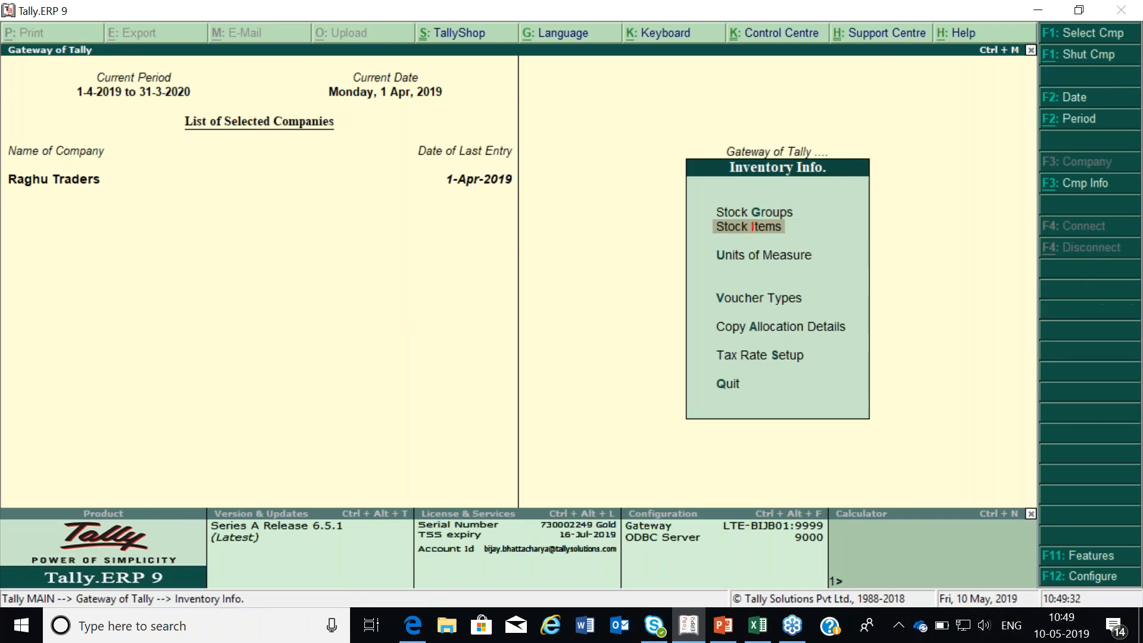
key("Return")
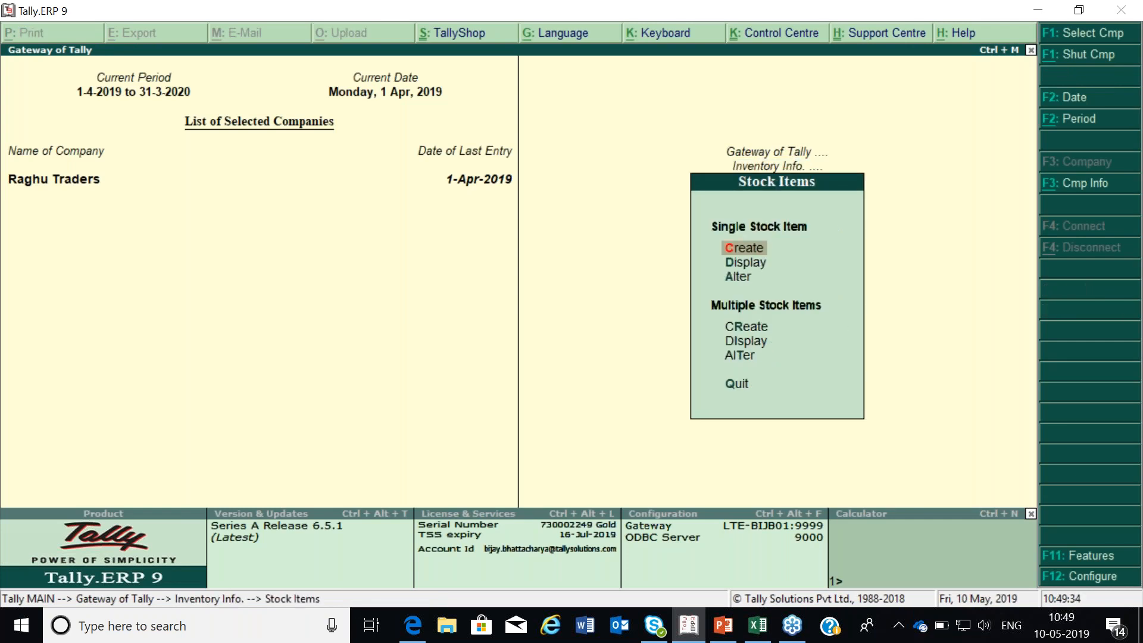
key("Return")
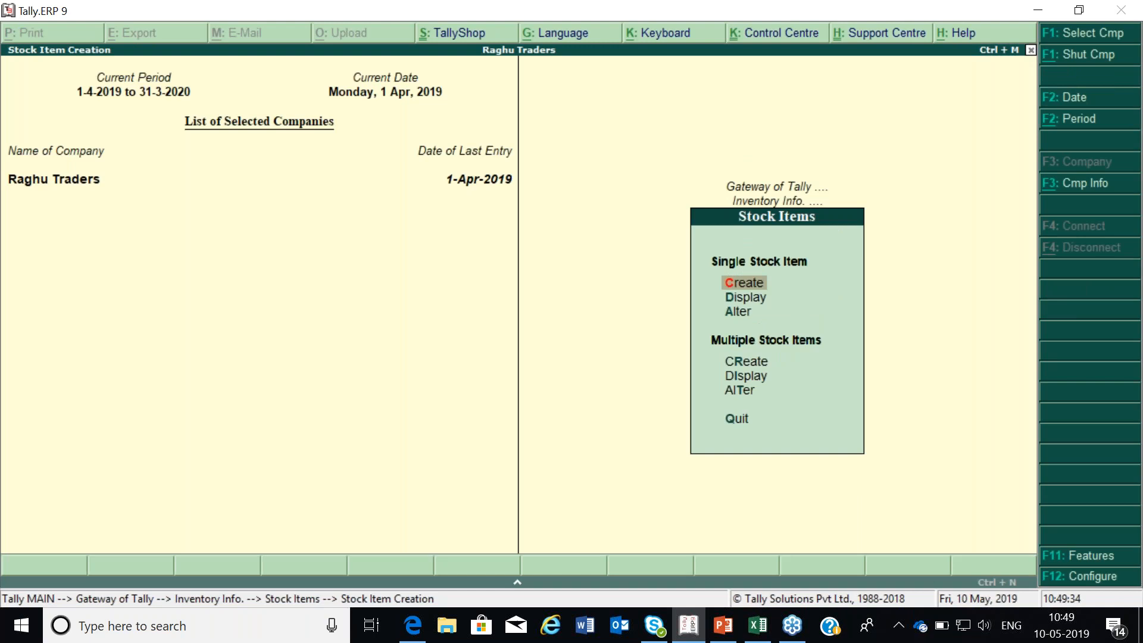
type("Dell")
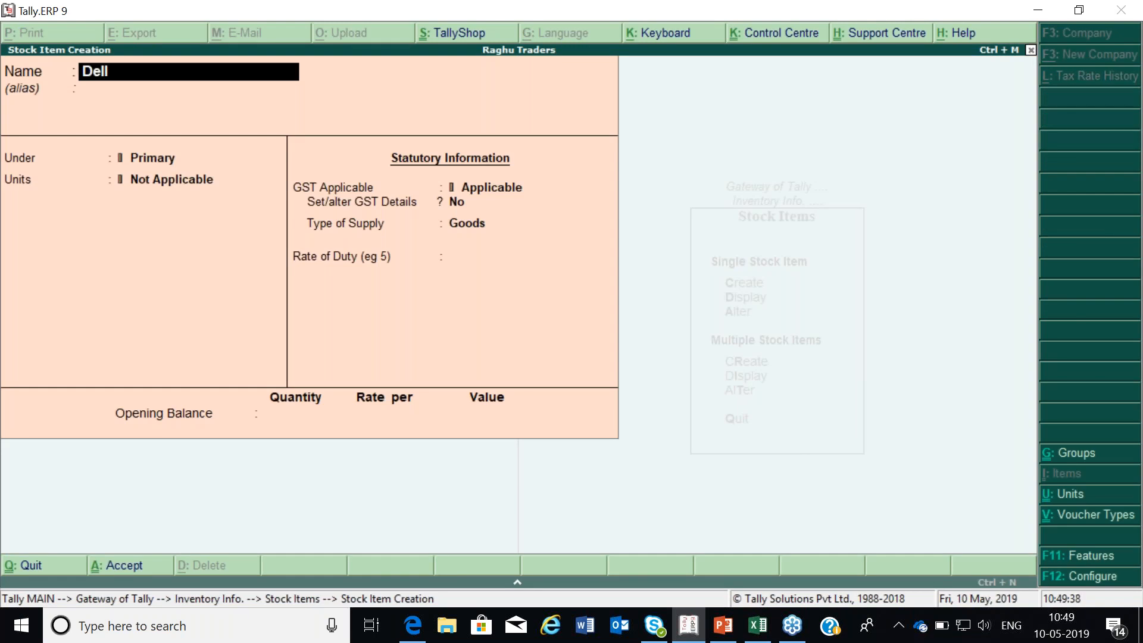
type(" Laptop")
key("Return")
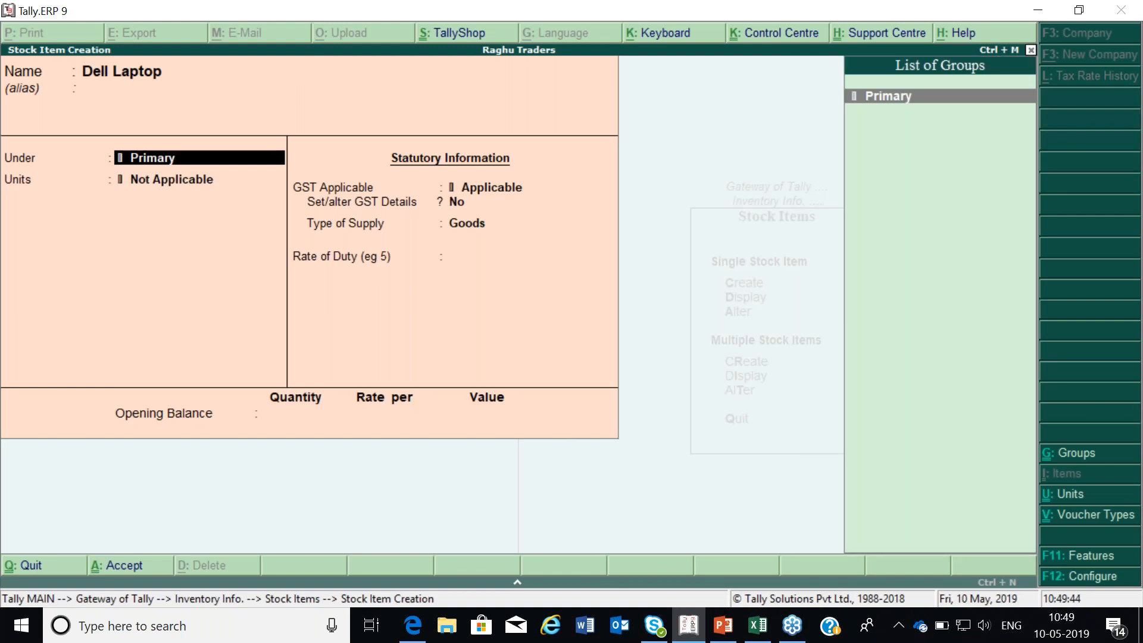
key("Return")
Step: Set Dell Laptop's unit to Nos, altering Nos to use UQC NOS-NUMBERS
key("Down")
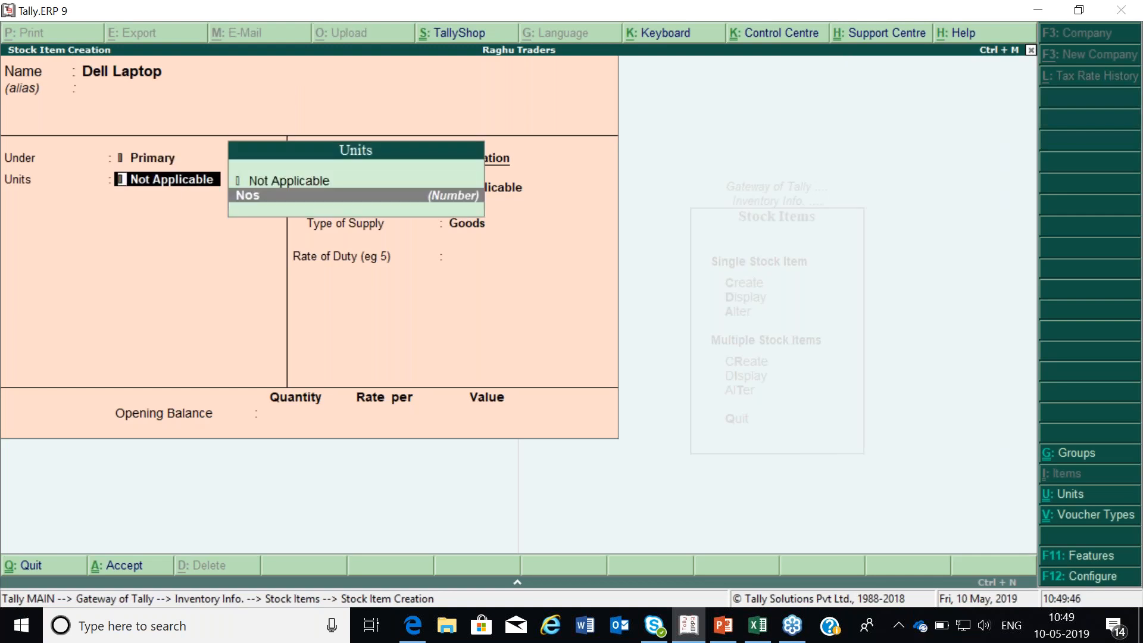
key("BackSpace")
key("Return")
key("Down")
key("Return")
key("BackSpace")
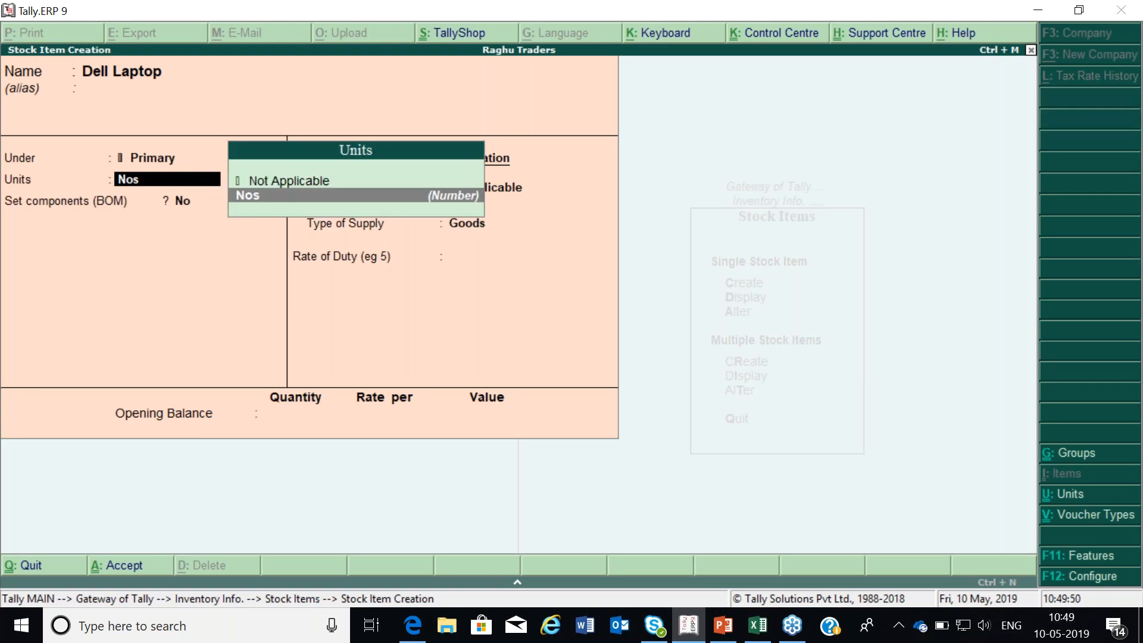
key("ctrl+Return")
key("Return")
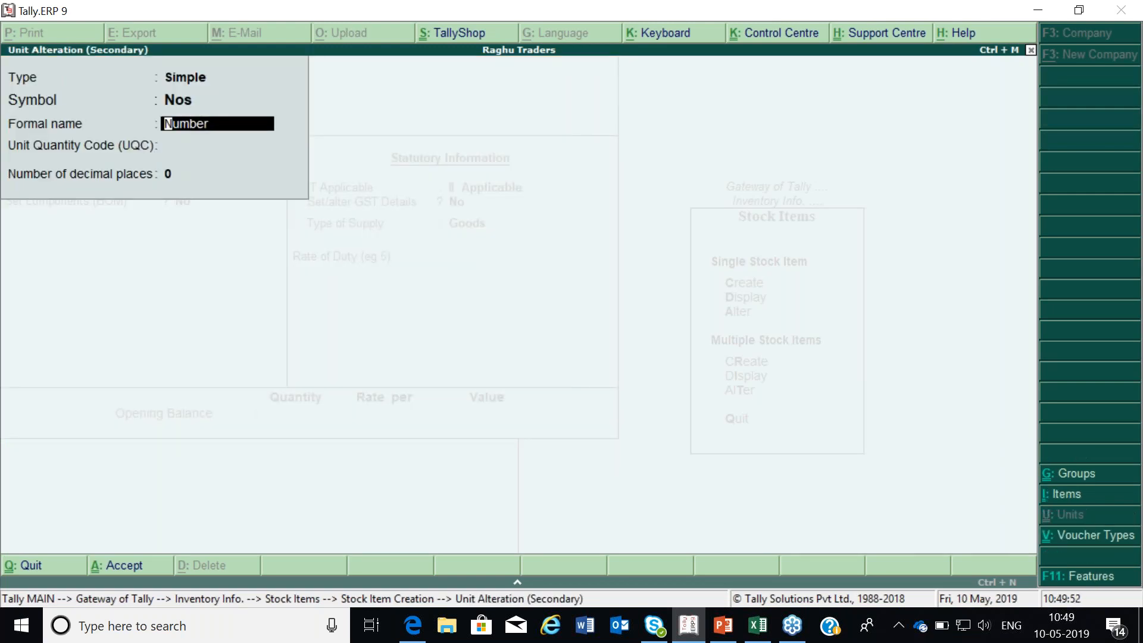
key("Return")
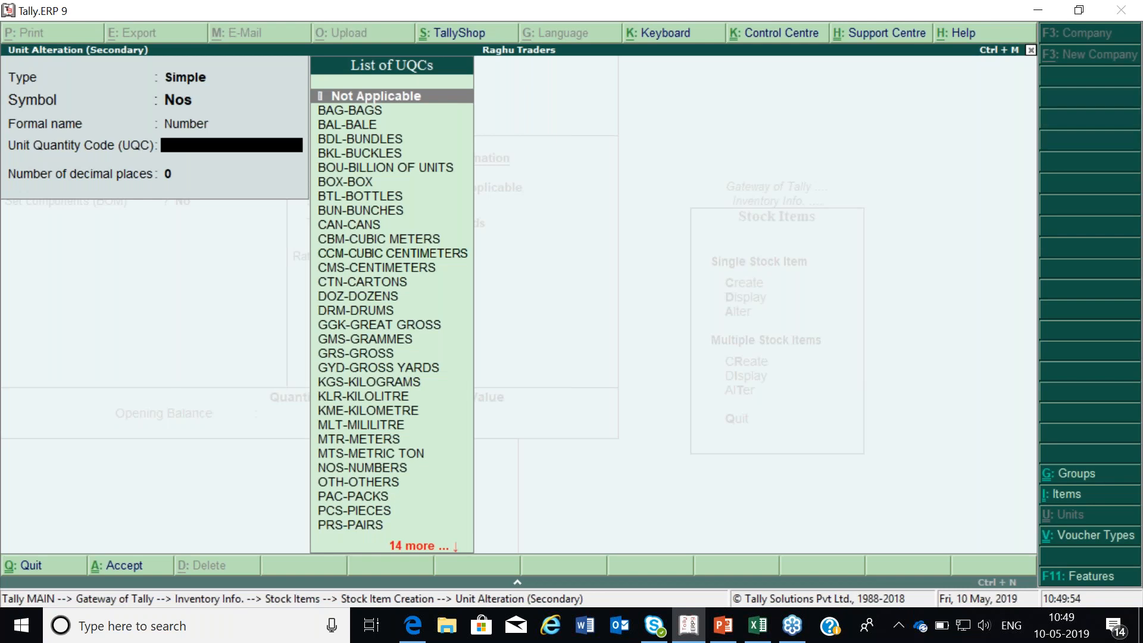
type("nu")
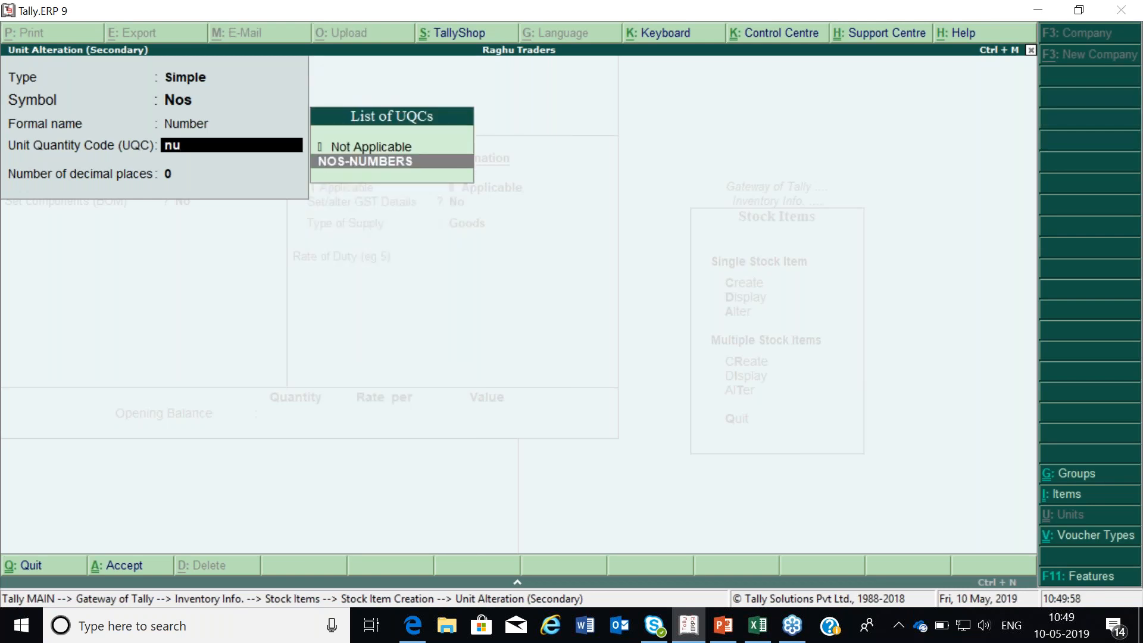
key("Return")
key("Return")
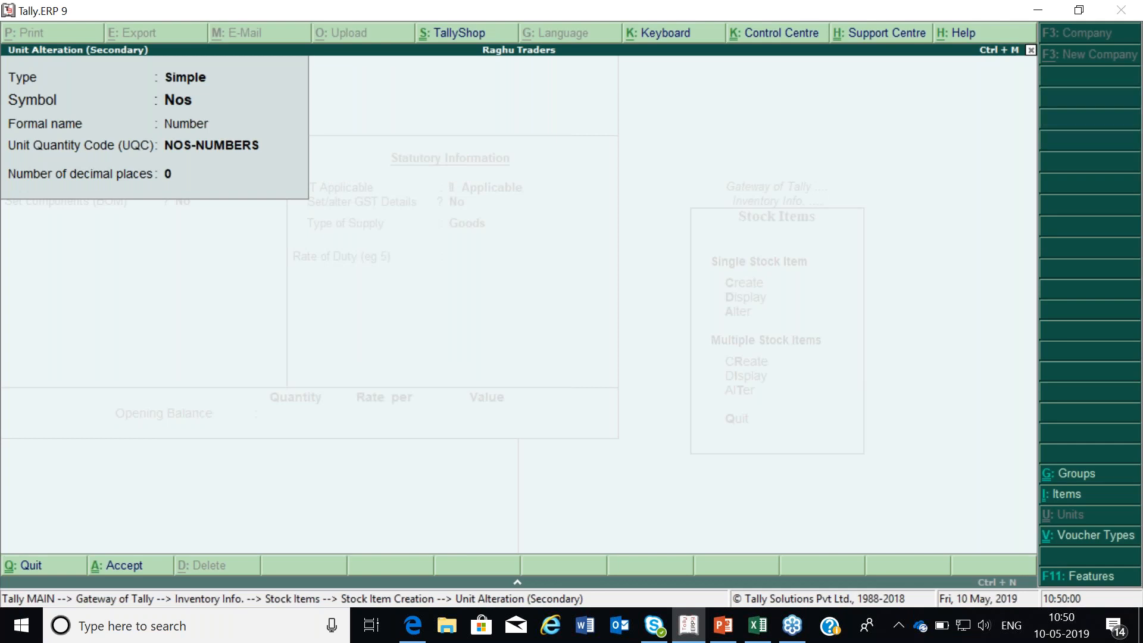
key("Return")
key("Return")
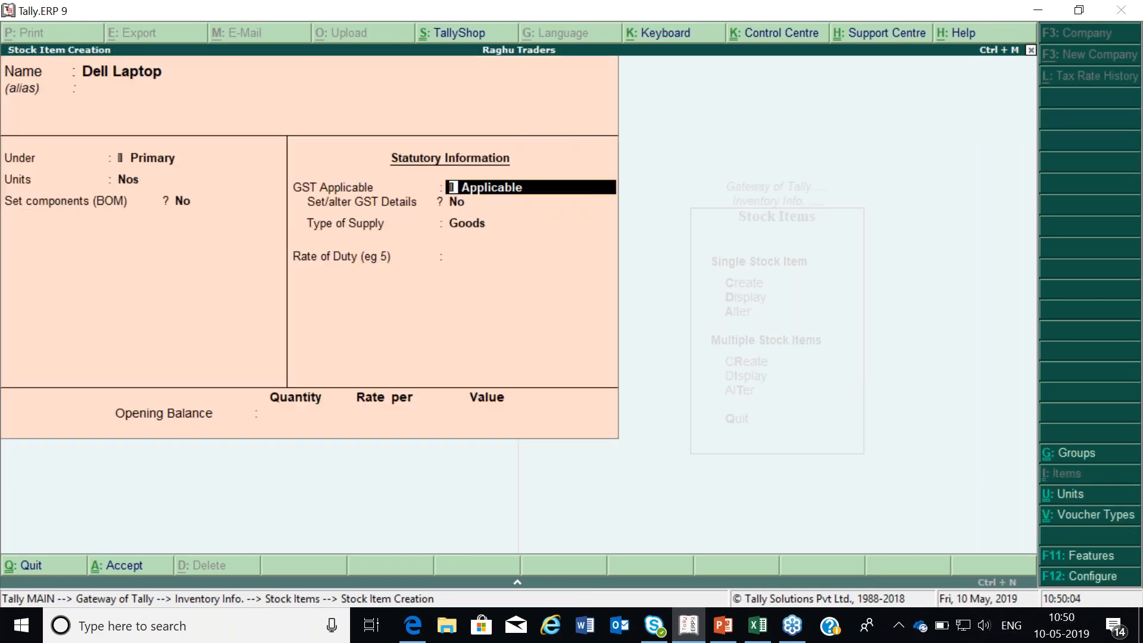
key("Return")
Step: Turn on GST details for Dell Laptop with description Laptop and HSN 4455
type("y")
key("Return")
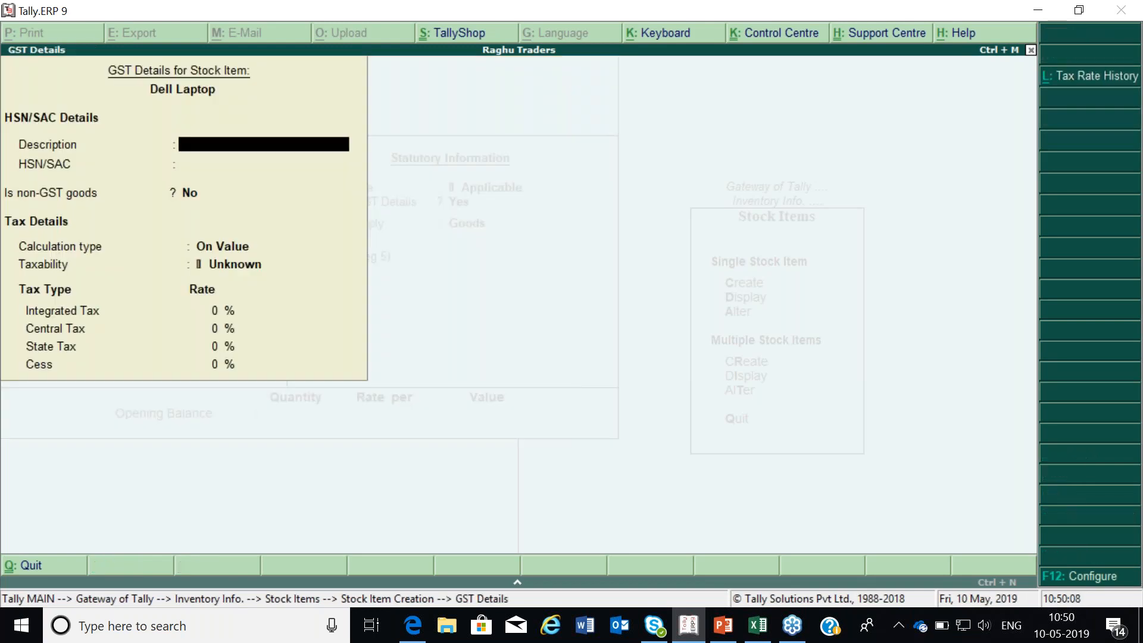
type("Laptop")
key("Return")
type("4455")
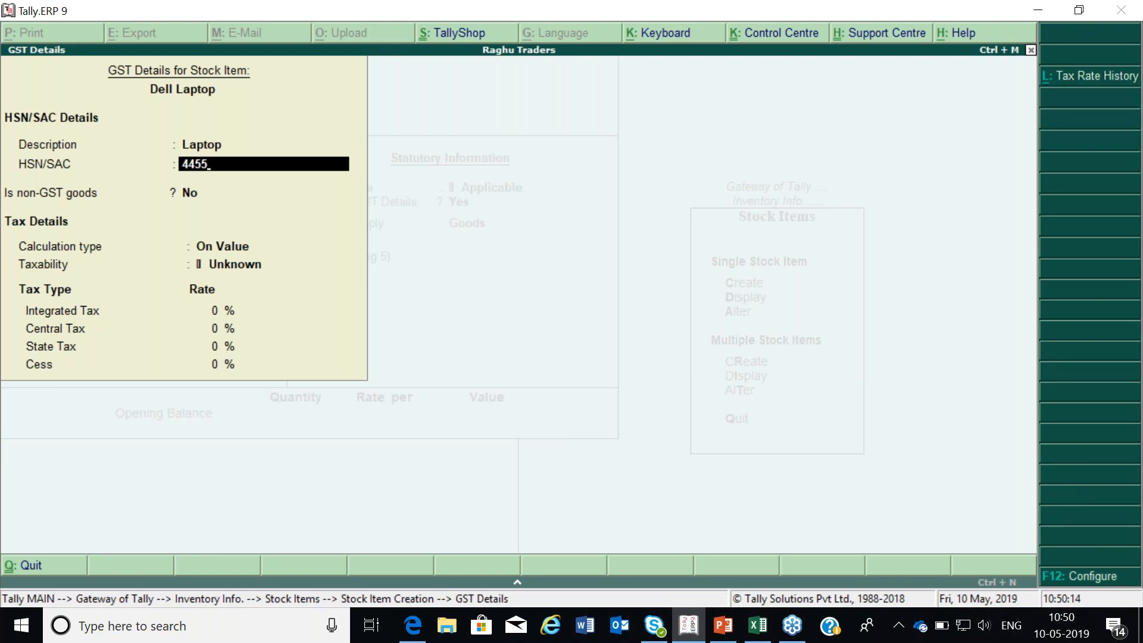
key("Return")
key("Return")
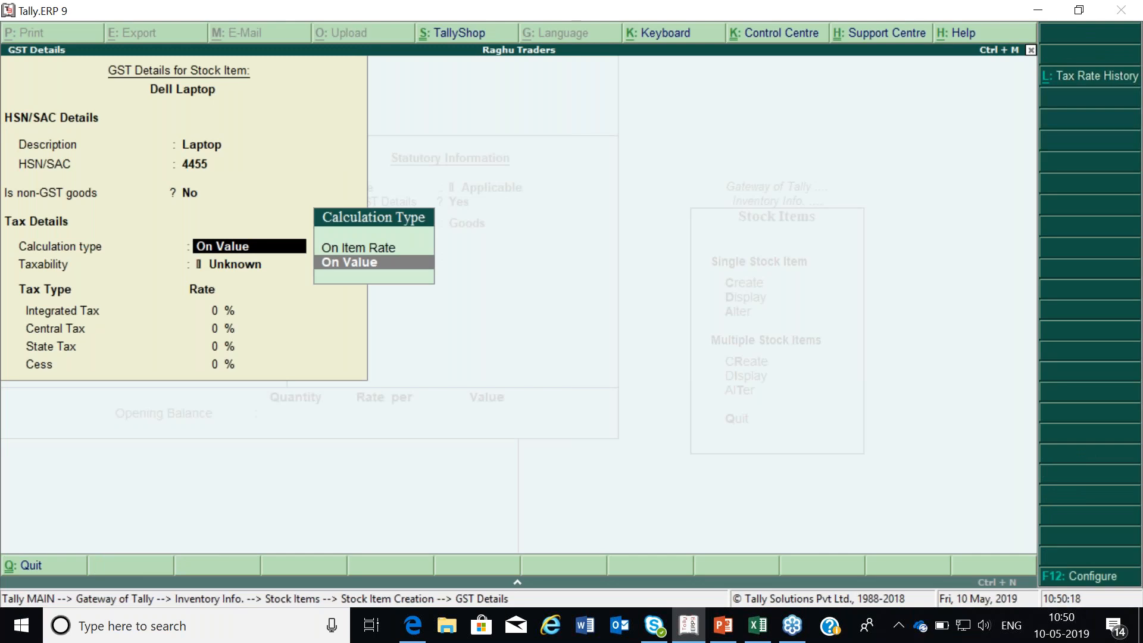
Step: Make the item Taxable at 18% integrated tax and enter an opening quantity of 50 Nos
key("Return")
key("Down")
key("Down")
key("Down")
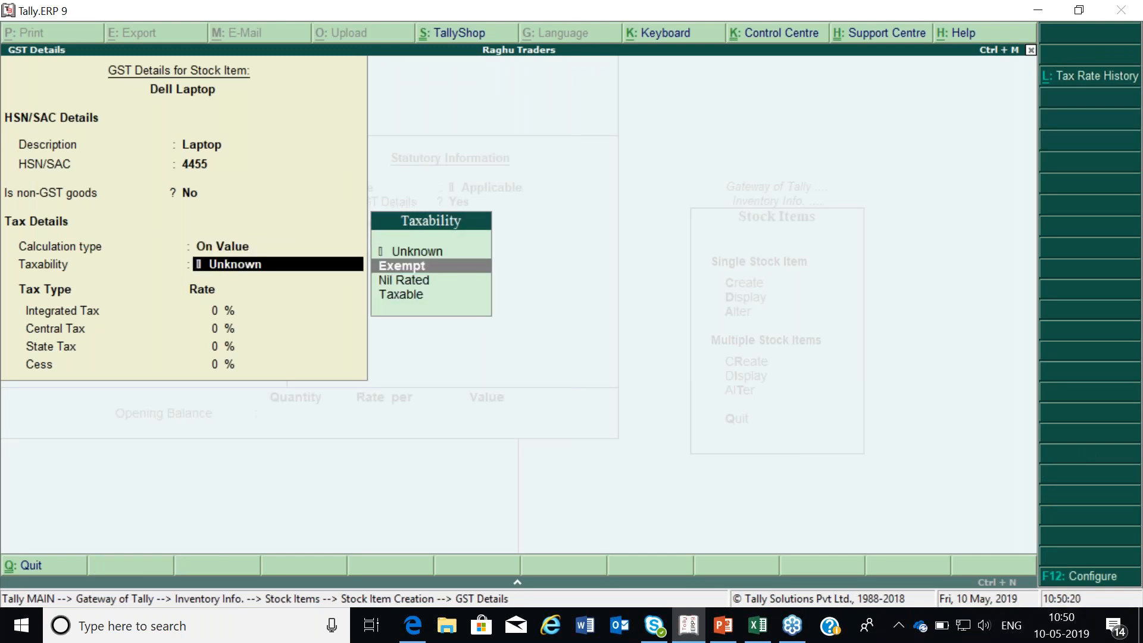
key("Return")
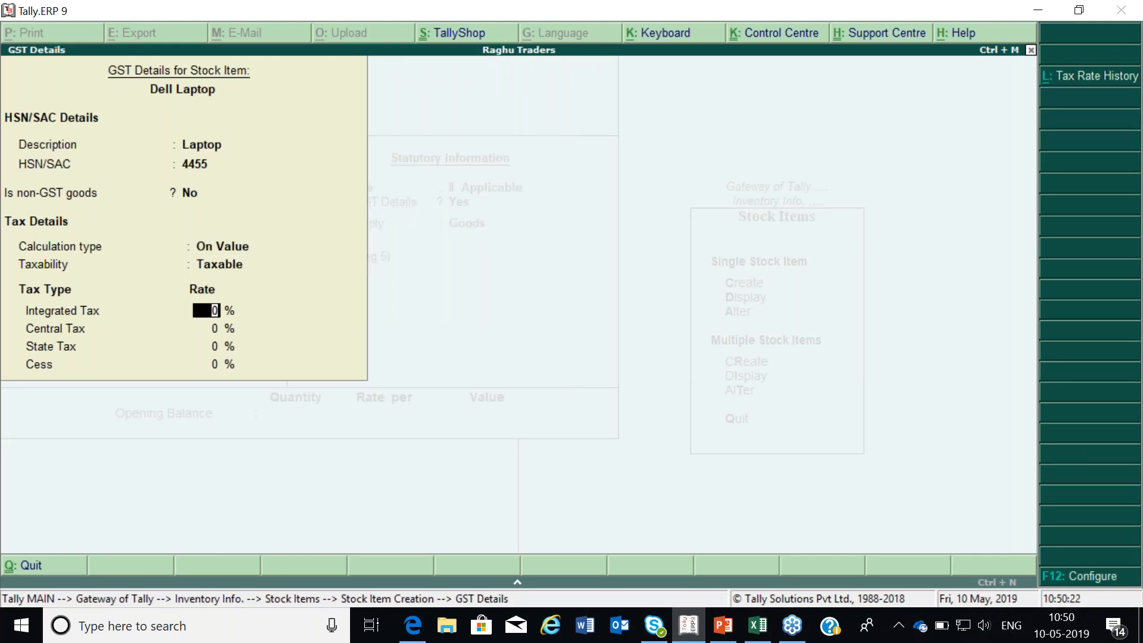
type("18")
key("Return")
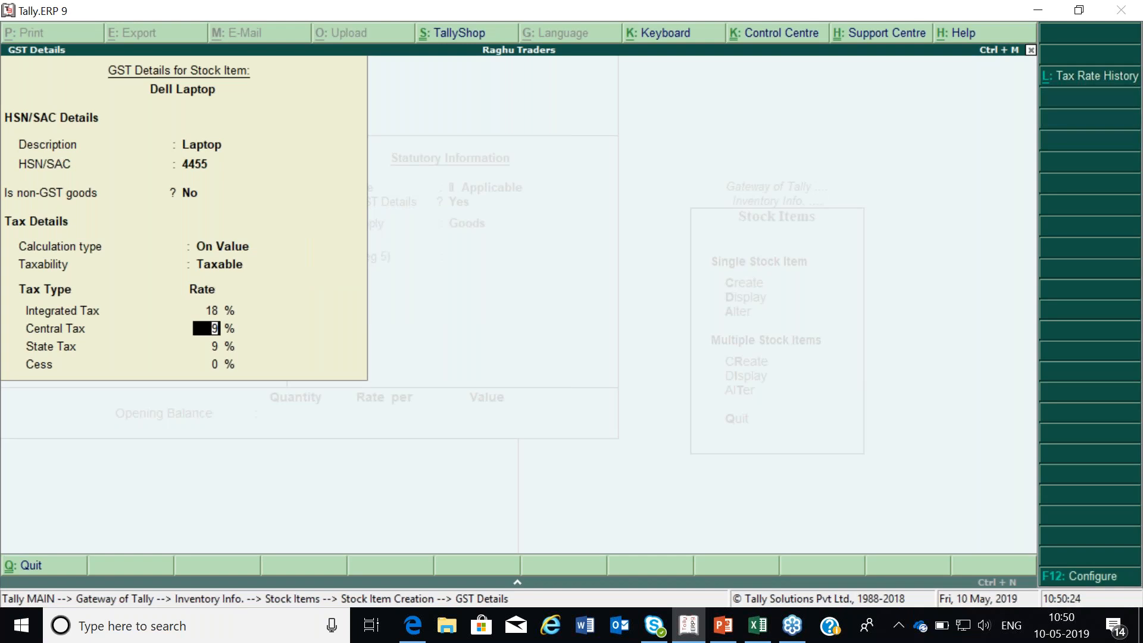
key("Return")
key("Return")
key("Return")
key("Return")
key("Return")
type("50")
key("Return")
key("Return")
key("Return")
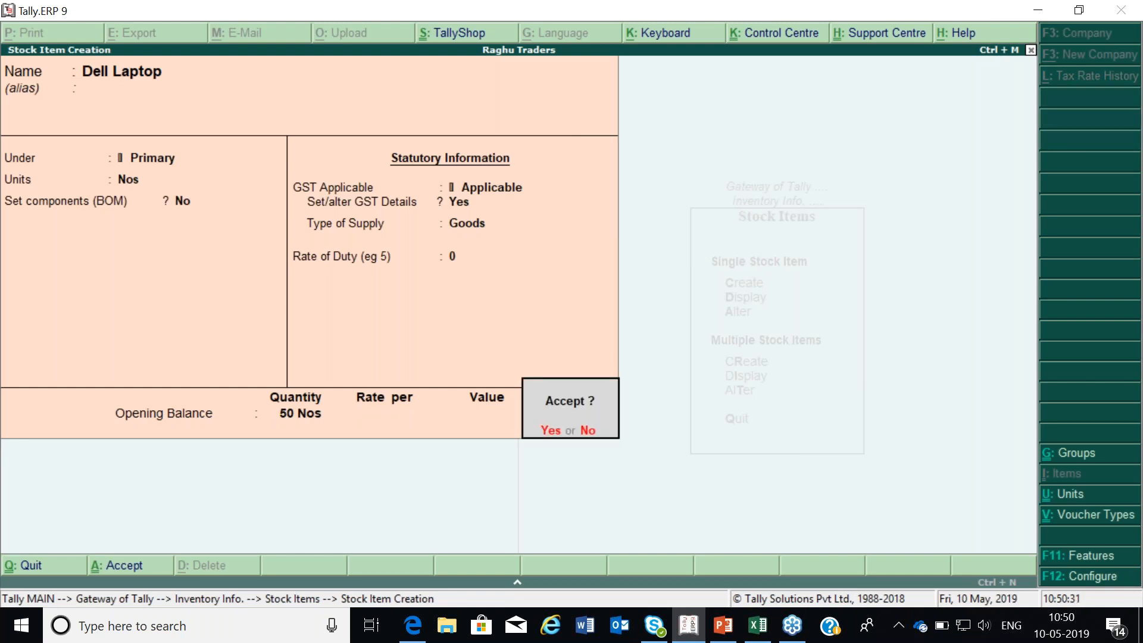
Step: Accept the Dell Laptop item, return to the Gateway, and bring up F11 Inventory Features
key("Return")
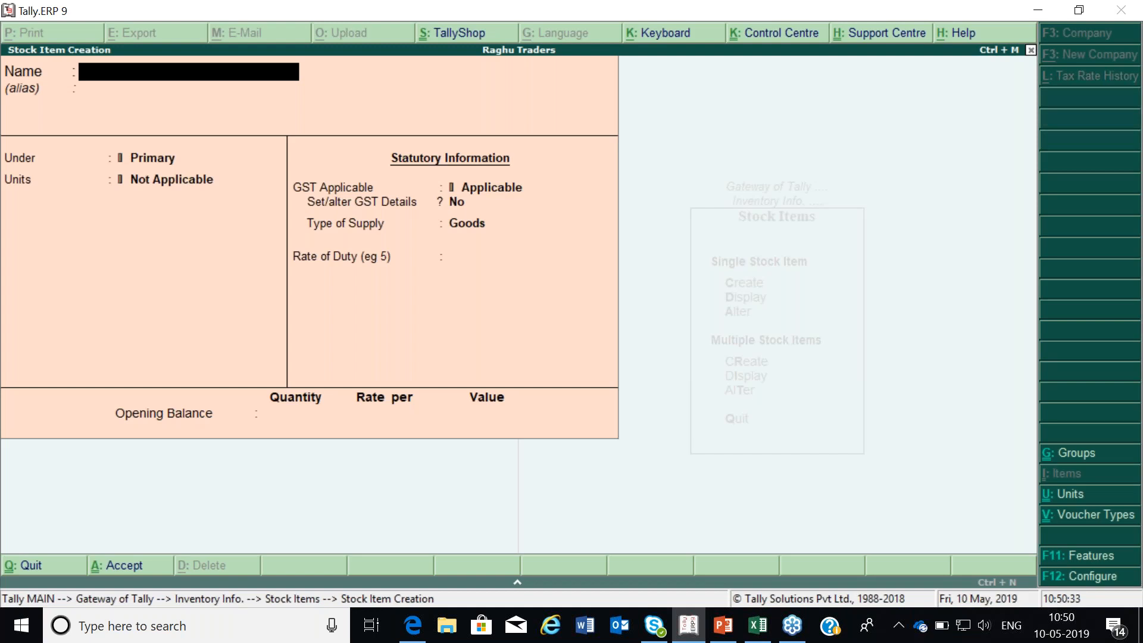
key("Escape")
key("Return")
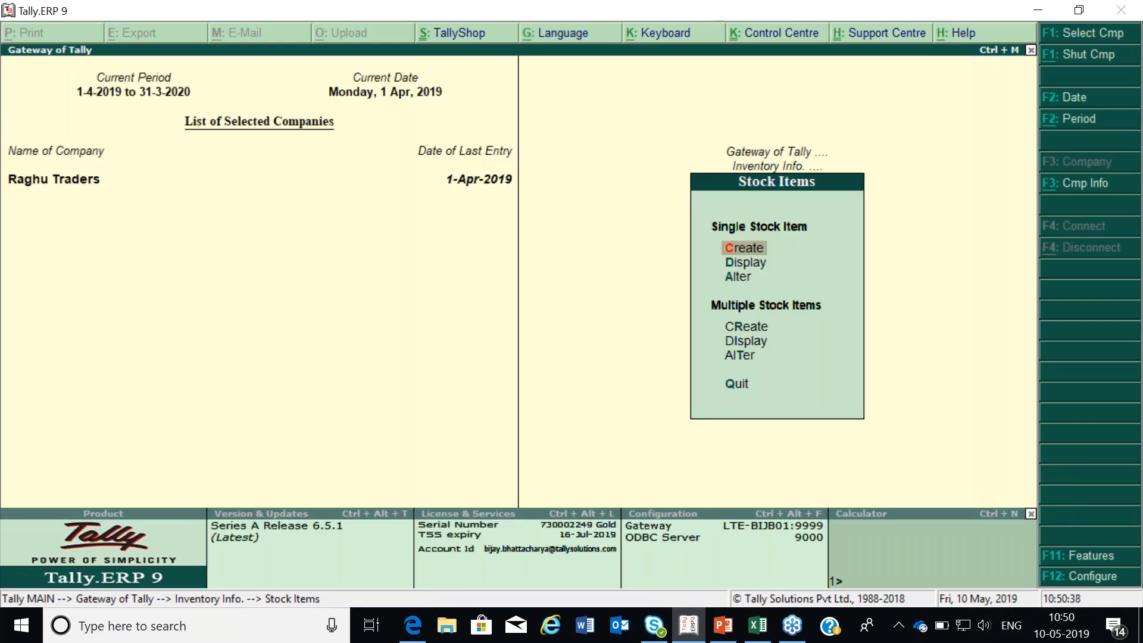
key("Escape")
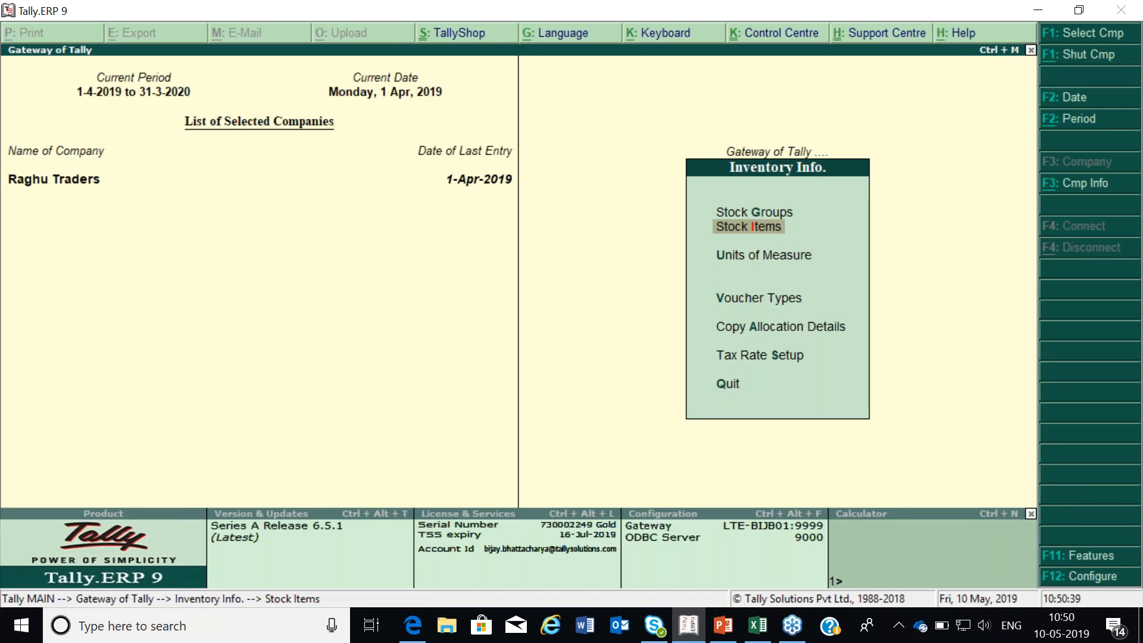
key("Escape")
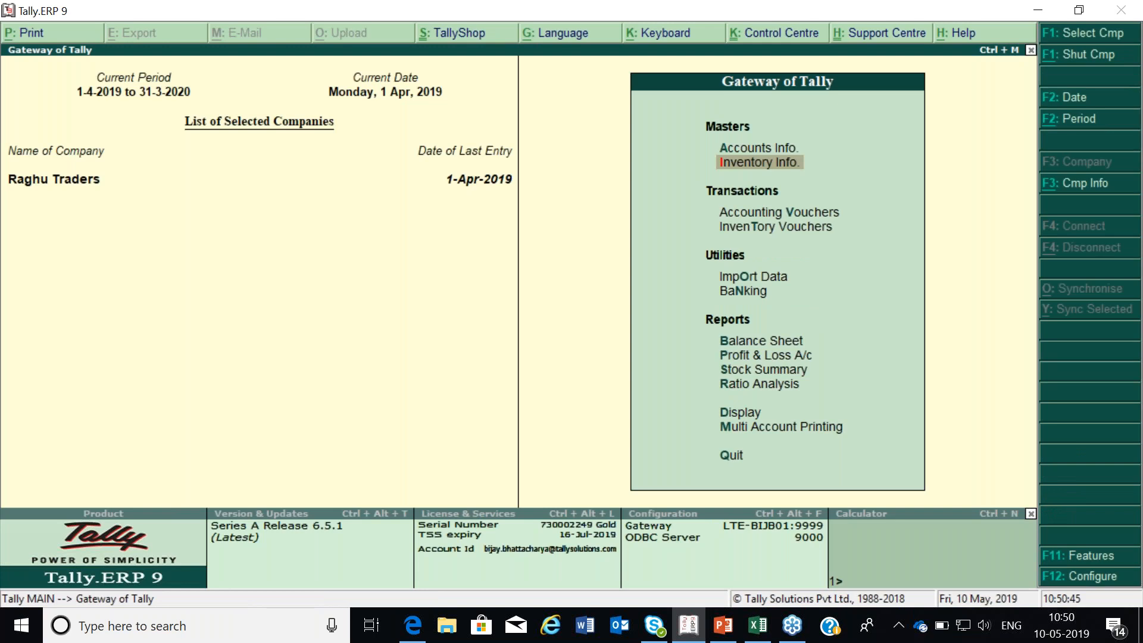
key("F11")
key("Down")
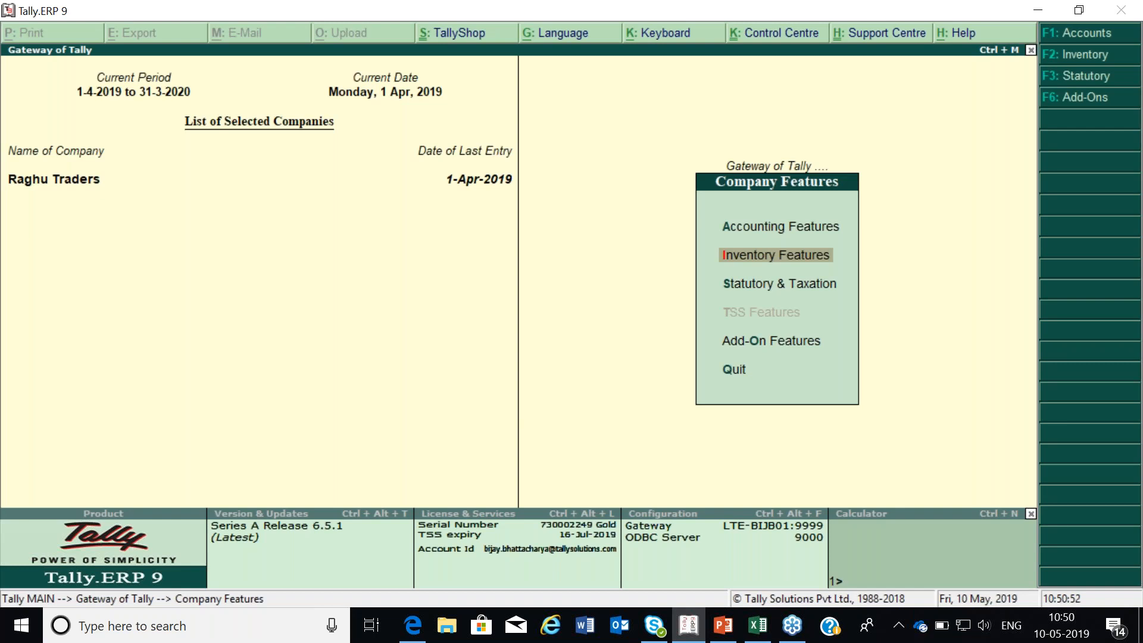
key("Return")
key("Return")
key("Return")
Step: Set 'Use separate discount column in invoices' to Yes and accept the inventory features
key("Return")
key("Return")
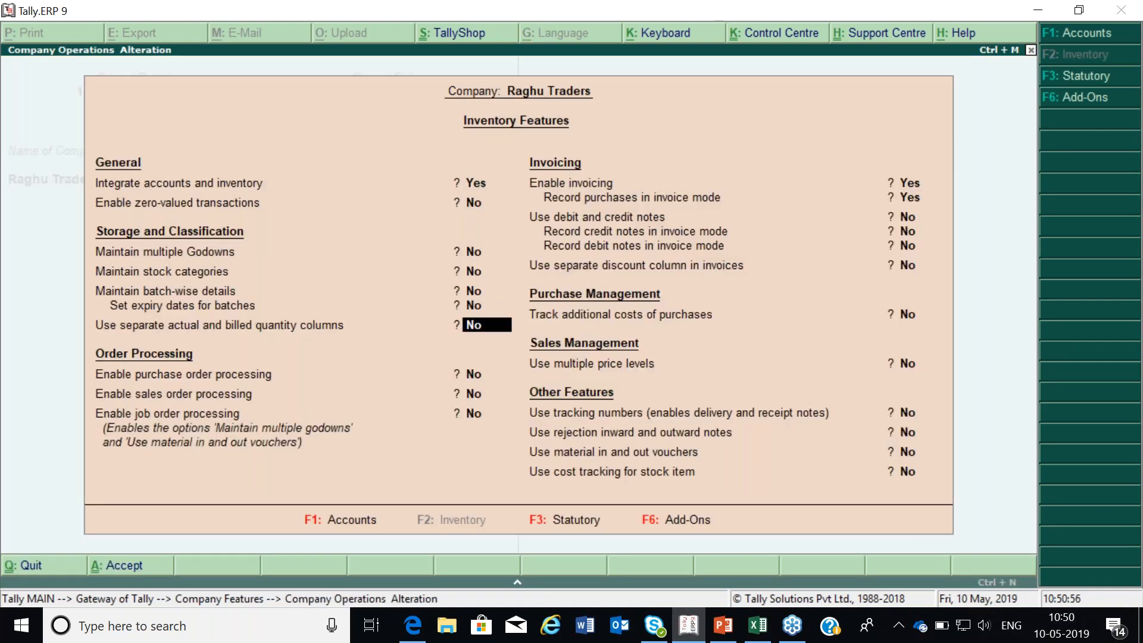
type("y")
key("Return")
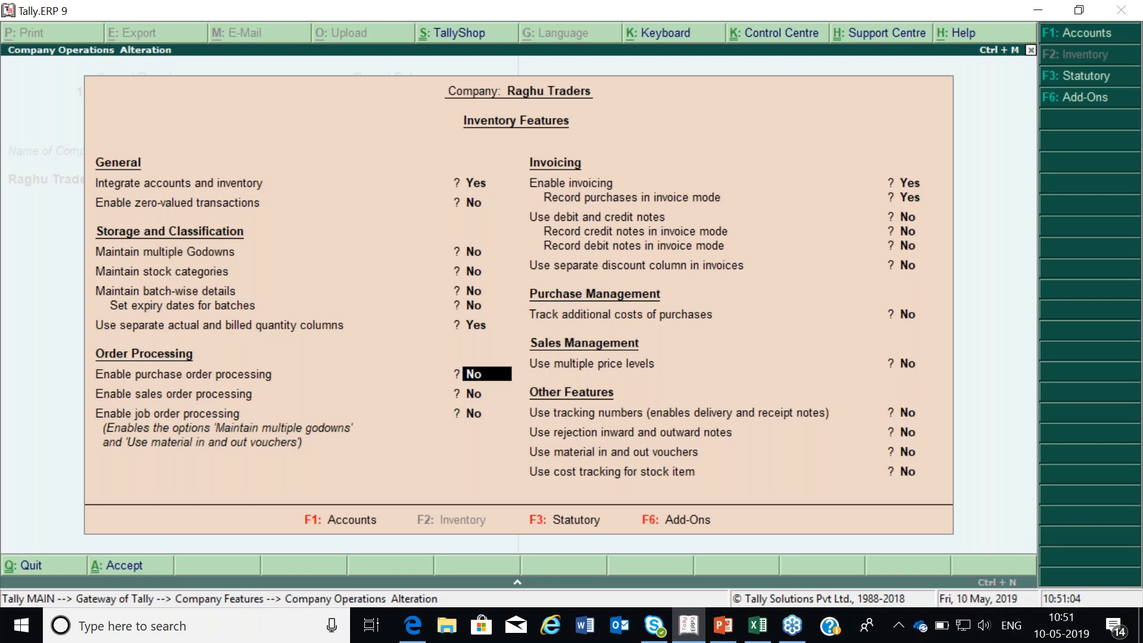
key("Return")
key("Return")
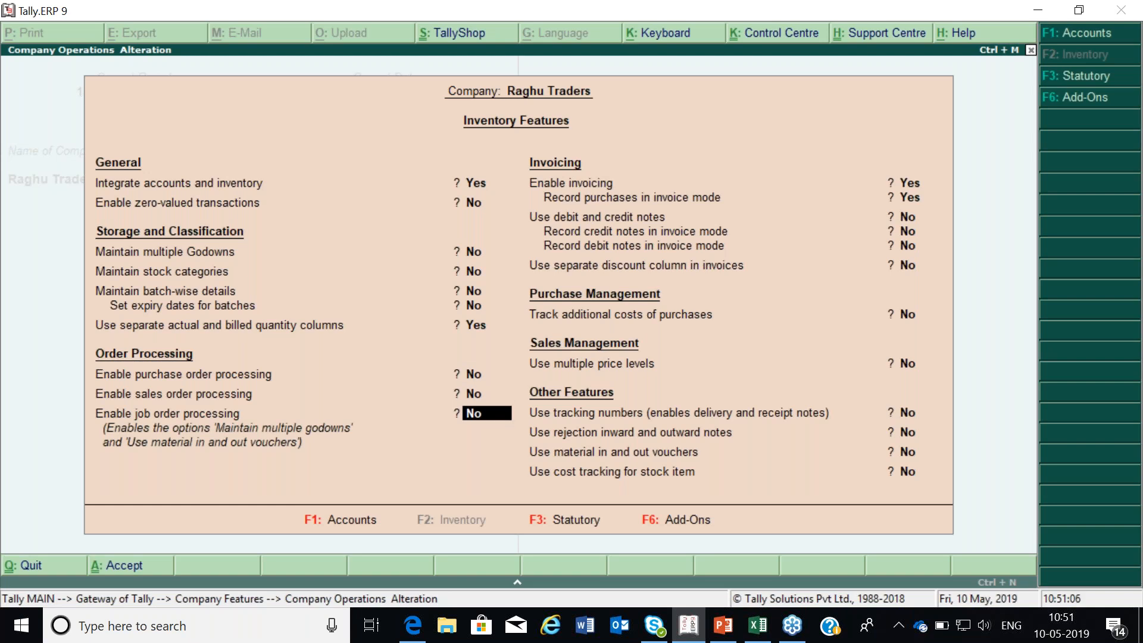
key("Return")
key("Return")
key("Return")
key("Return")
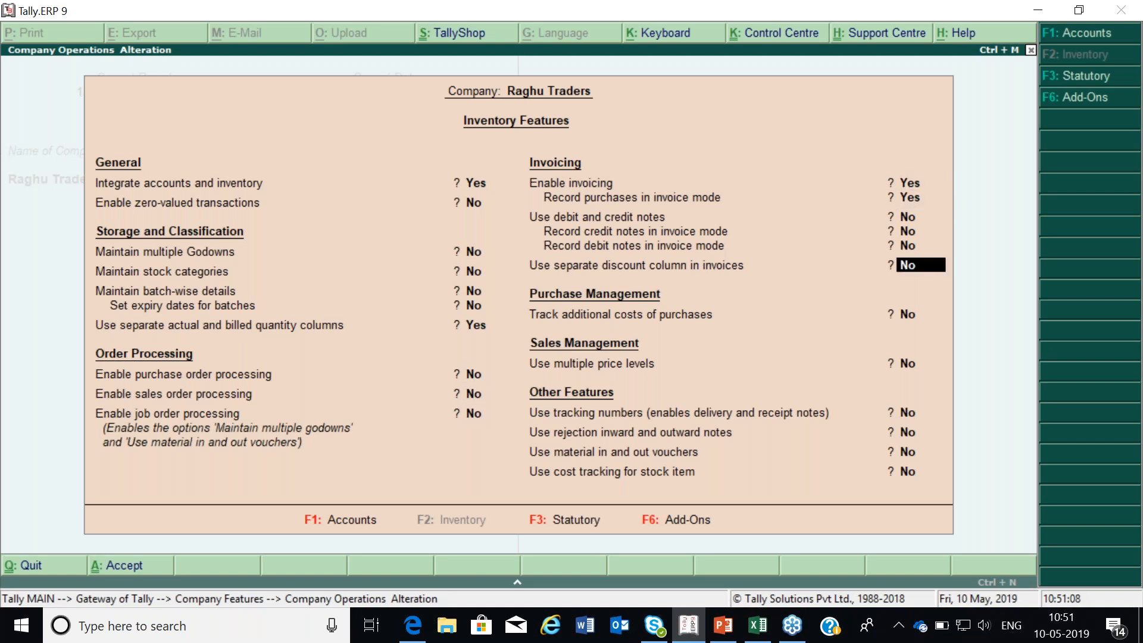
type("y")
key("Return")
key("Return")
key("Return")
key("Return")
key("Return")
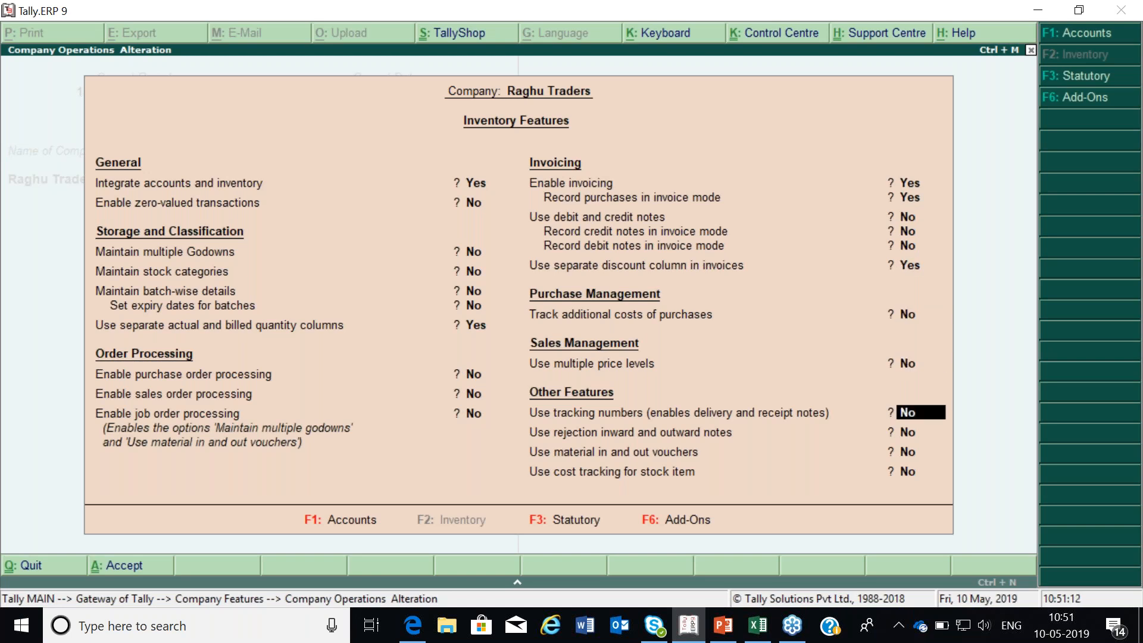
key("Return")
key("Return")
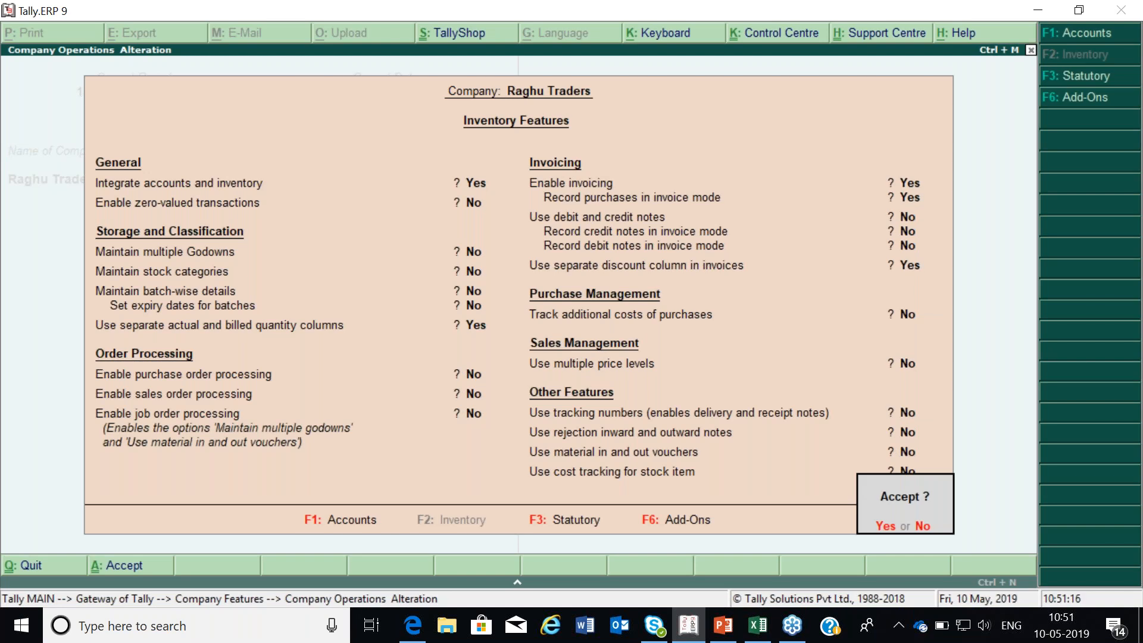
key("Return")
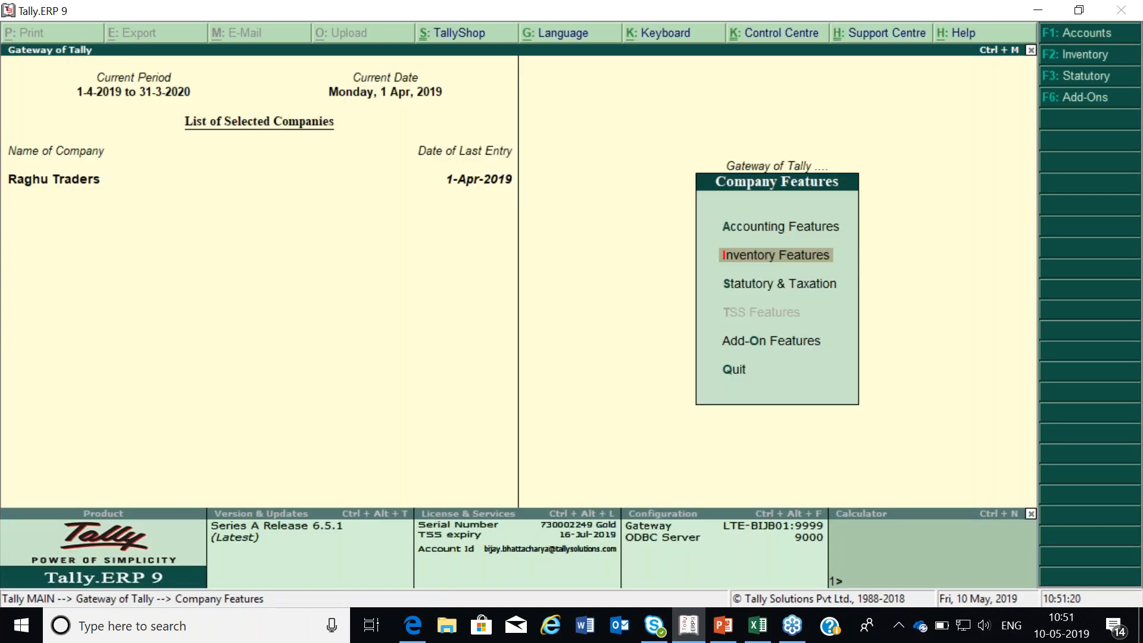
key("Escape")
Step: Go to Accounts Info > Ledgers > Create from the Gateway of Tally
key("Up")
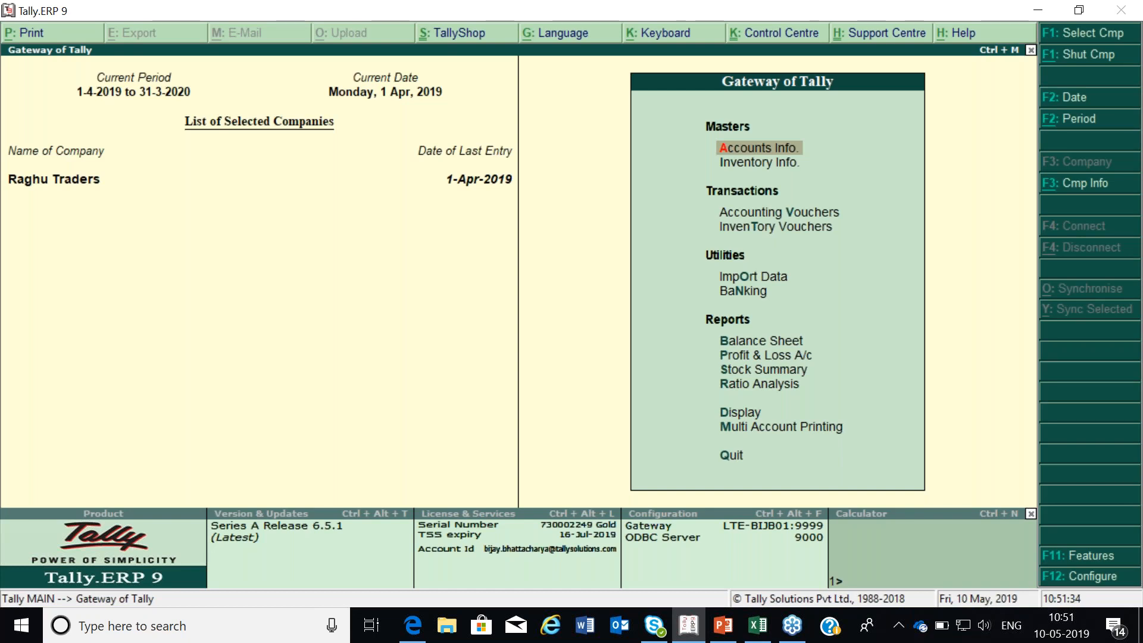
key("Down")
key("Up")
key("Return")
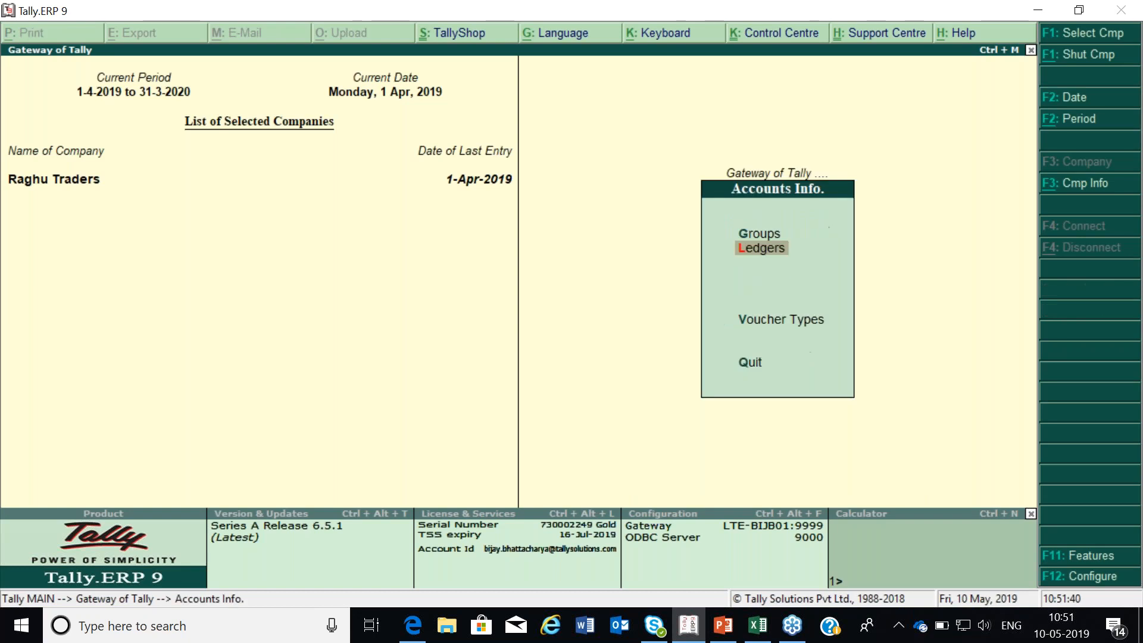
key("Return")
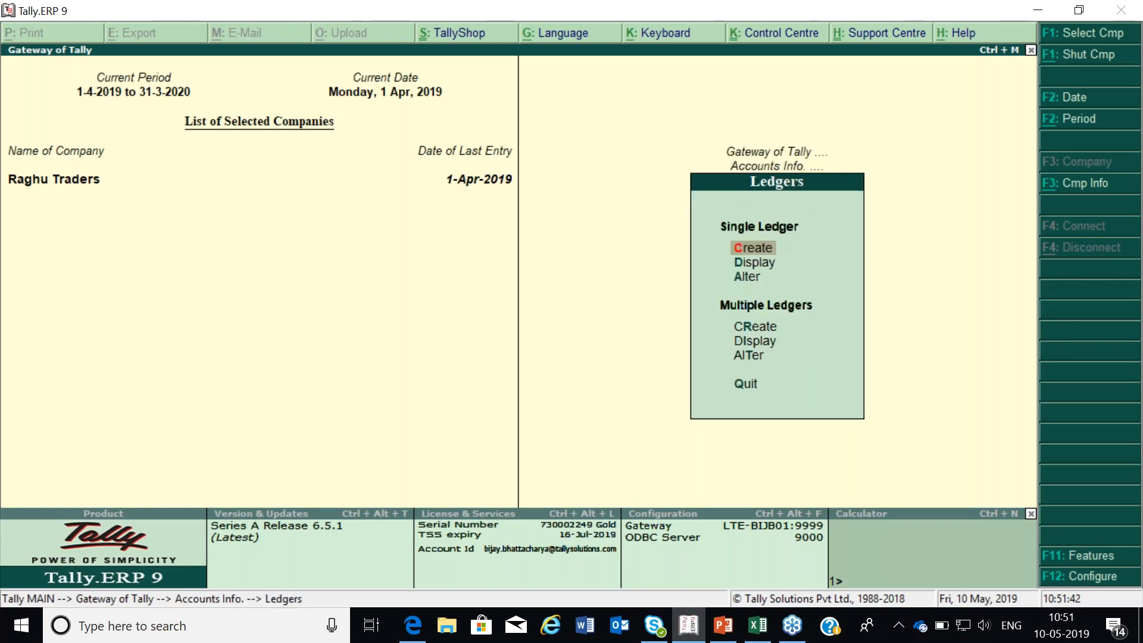
key("Return")
Step: Create and save a 'Gift Voucher' ledger under Sundry Debtors with bill-by-bill balances set to Yes
type("G")
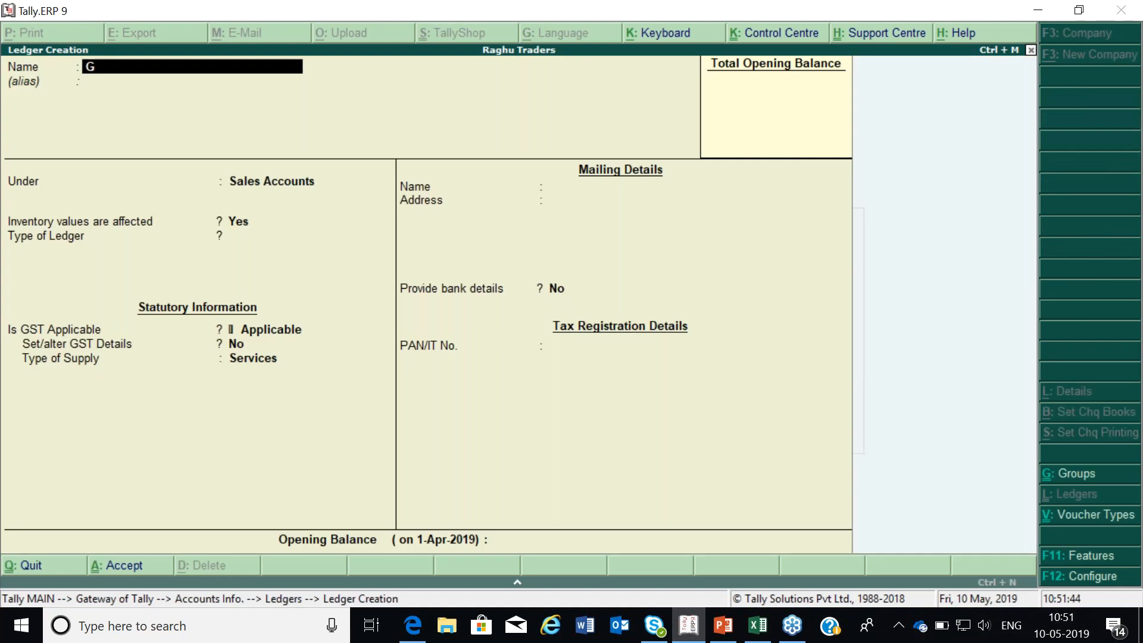
type("ift Voucher")
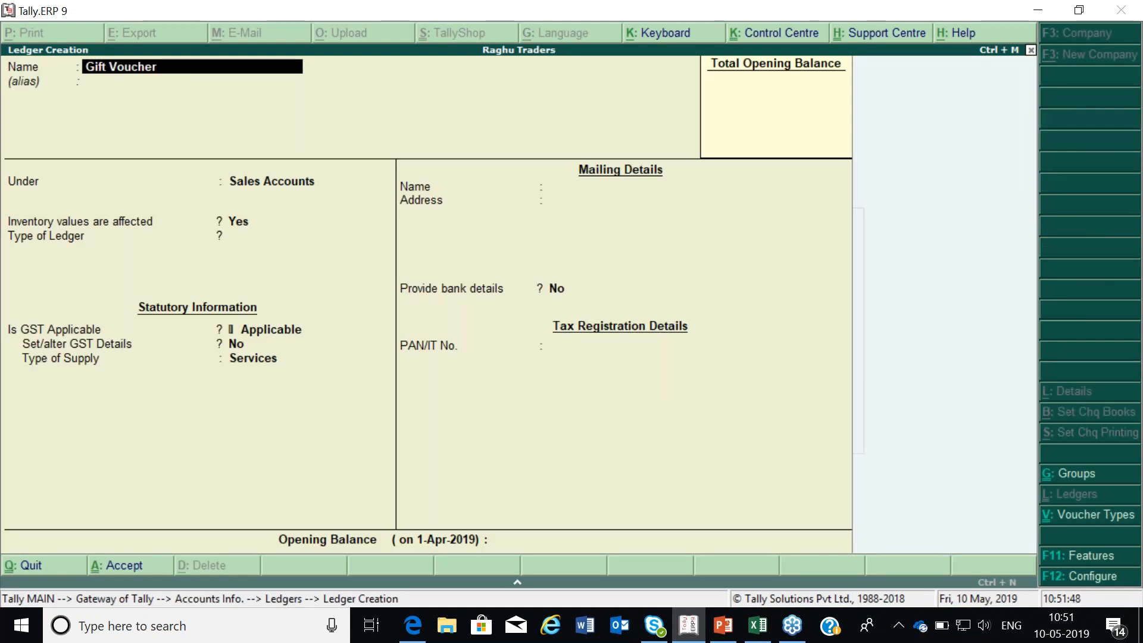
key("Return")
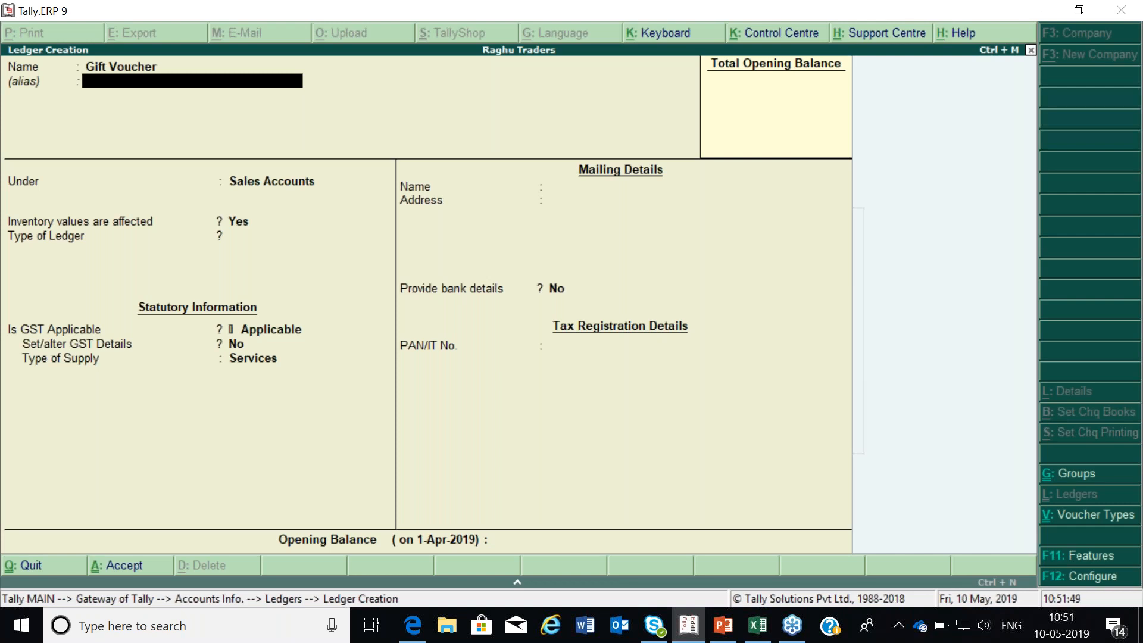
key("Return")
type("Su")
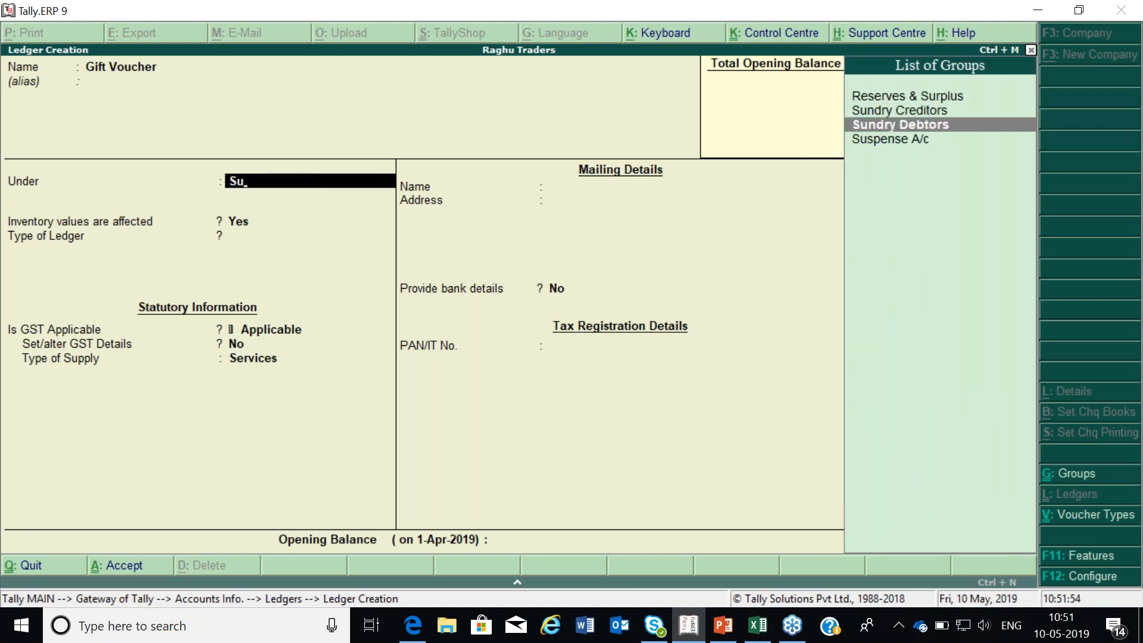
key("Return")
key("y")
key("Return")
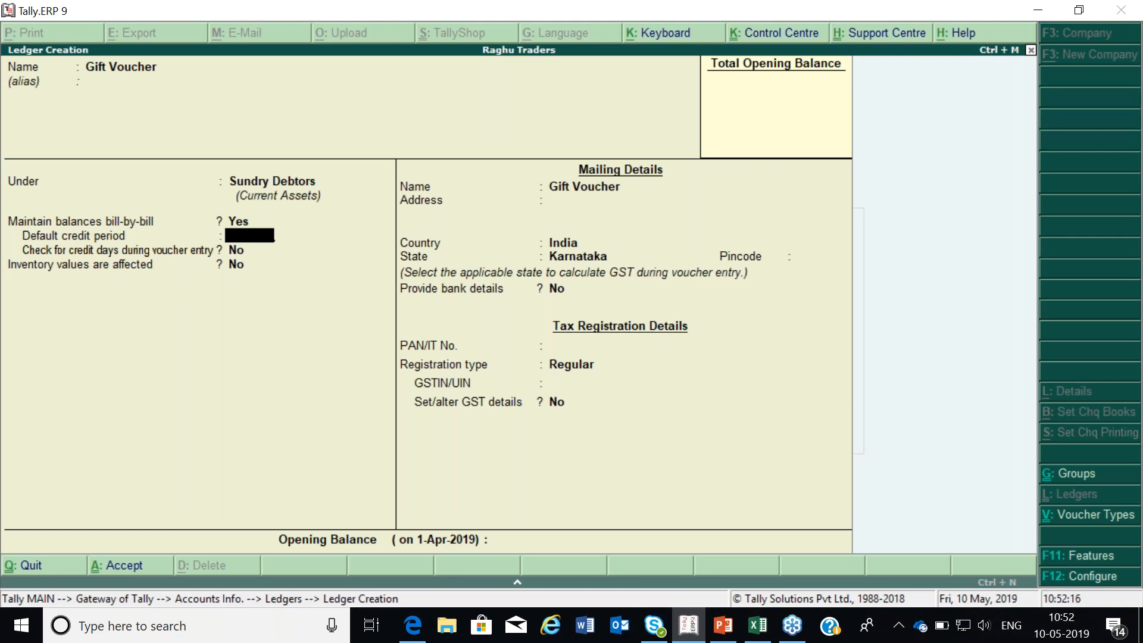
key("Return")
key("Return")
key("Return")
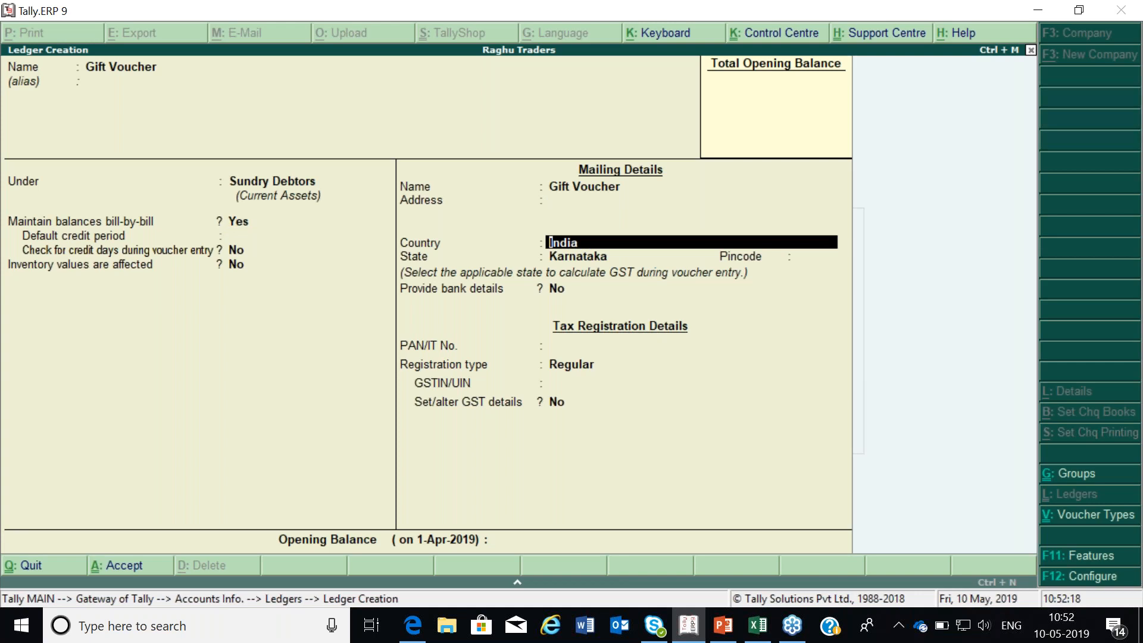
key("Return")
key("Return")
key("Return")
key("Return")
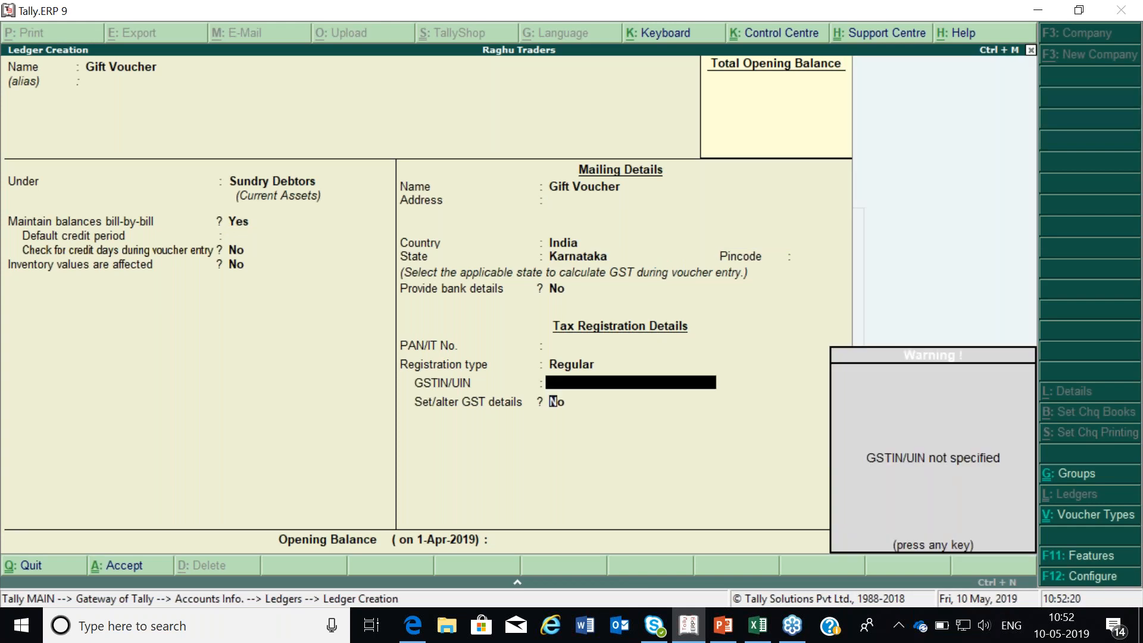
key("Return")
key("Return")
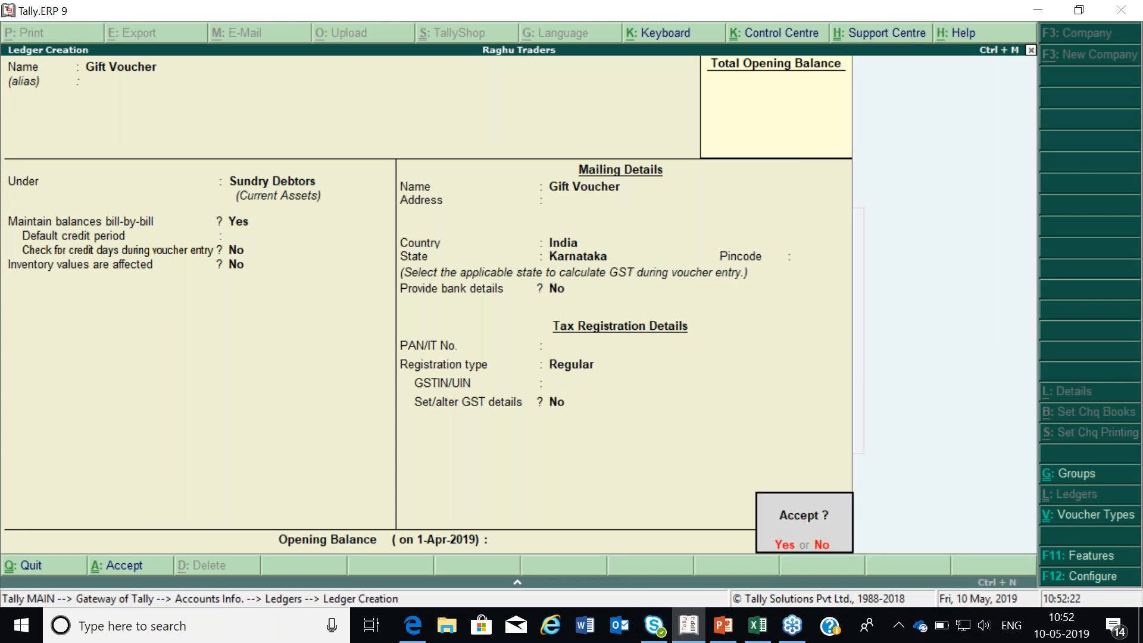
key("Return")
Step: Enter a 'Master / Visa Card' ledger under Bank Accounts, passing the GSTIN warning and opening balance
type("Ma")
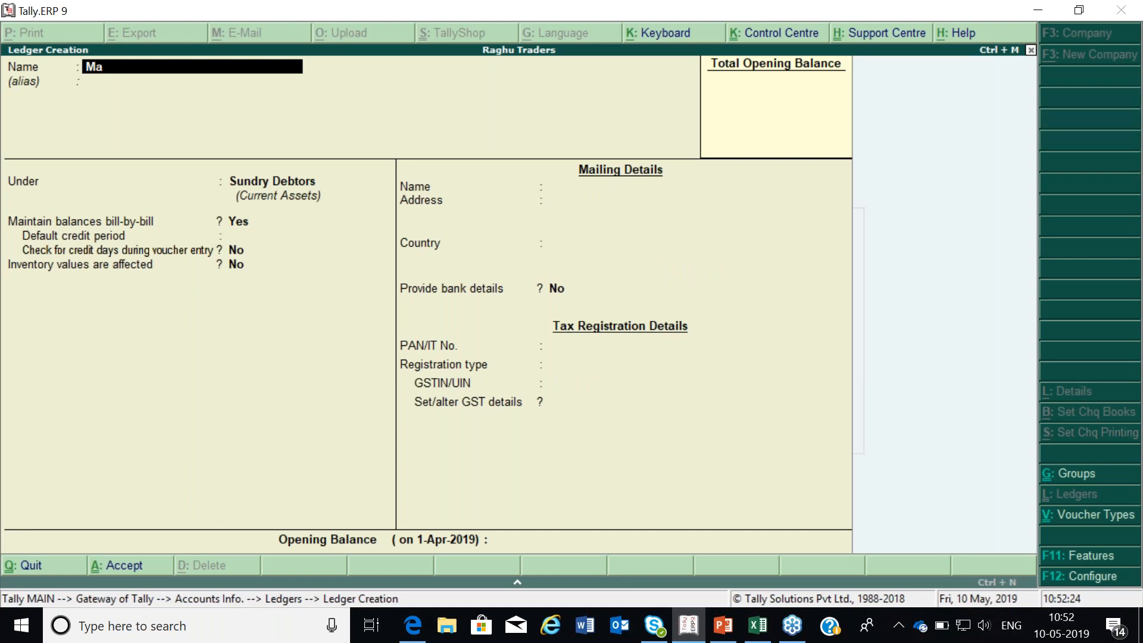
type("ster / Visa Card")
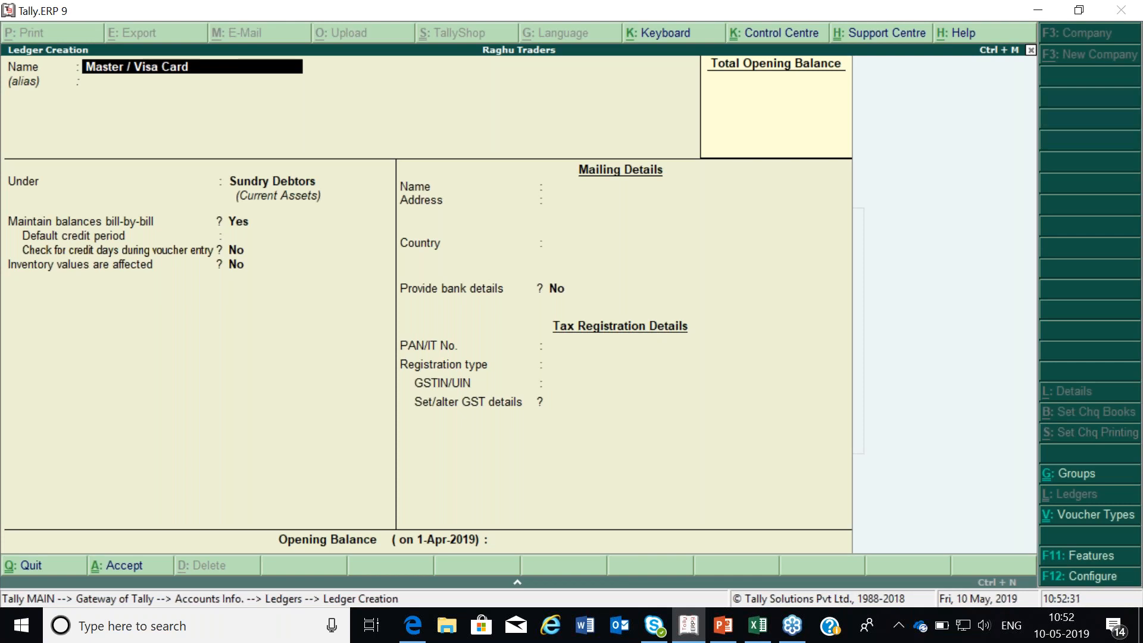
key("Return")
key("Return")
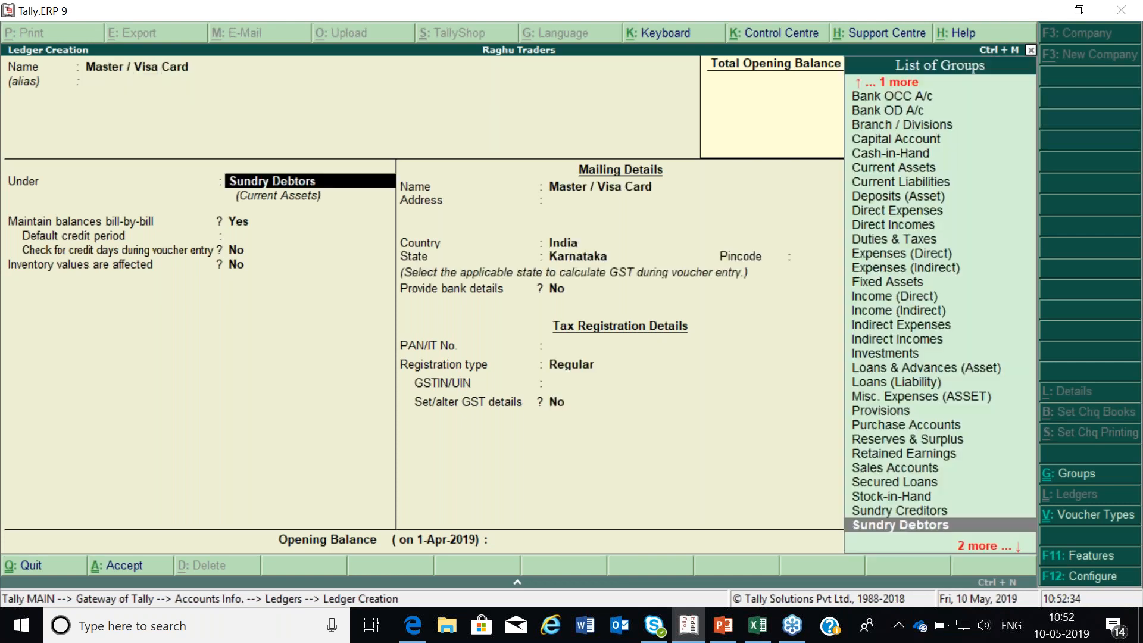
type("Bank")
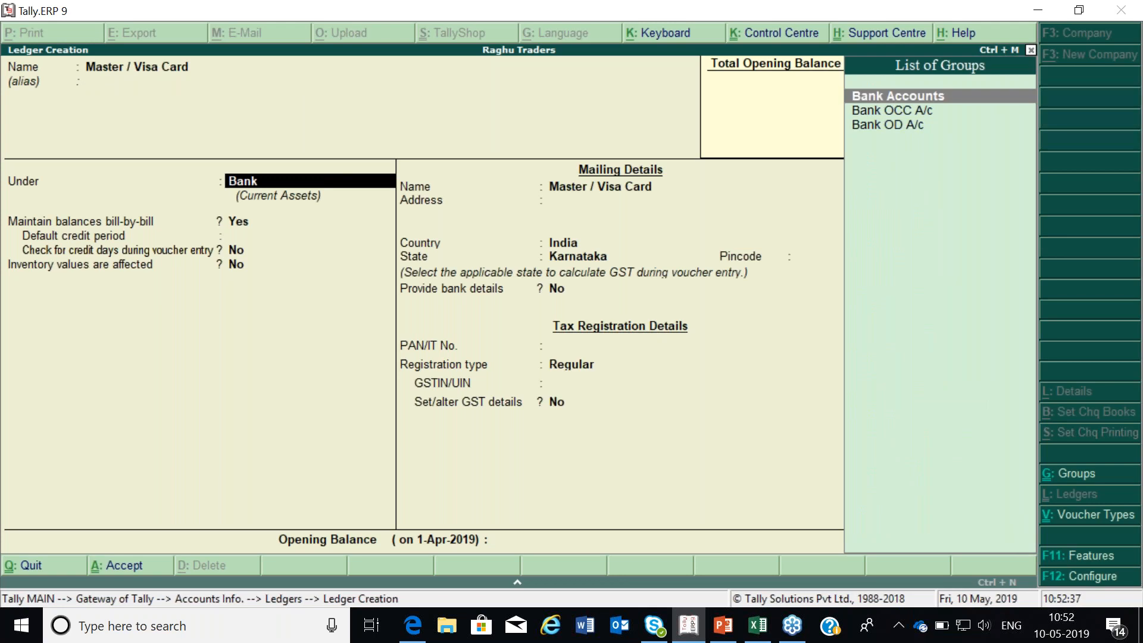
key("Return")
key("Return")
key("Return")
key("Return")
key("Return")
key("Return")
key("Return")
key("Return")
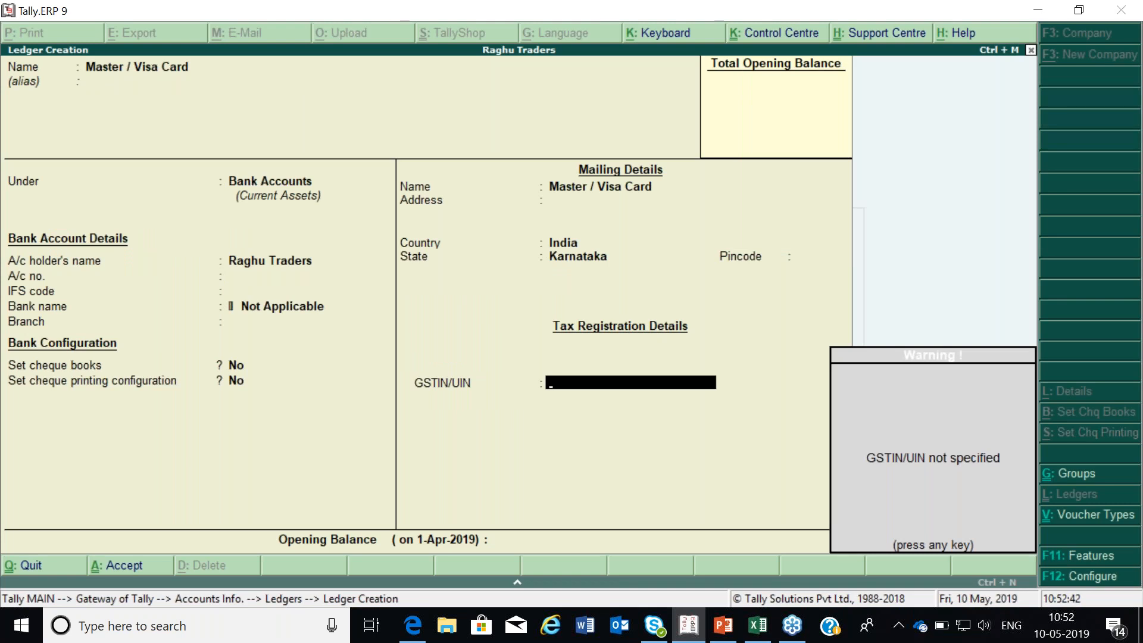
key("Return")
key("Return")
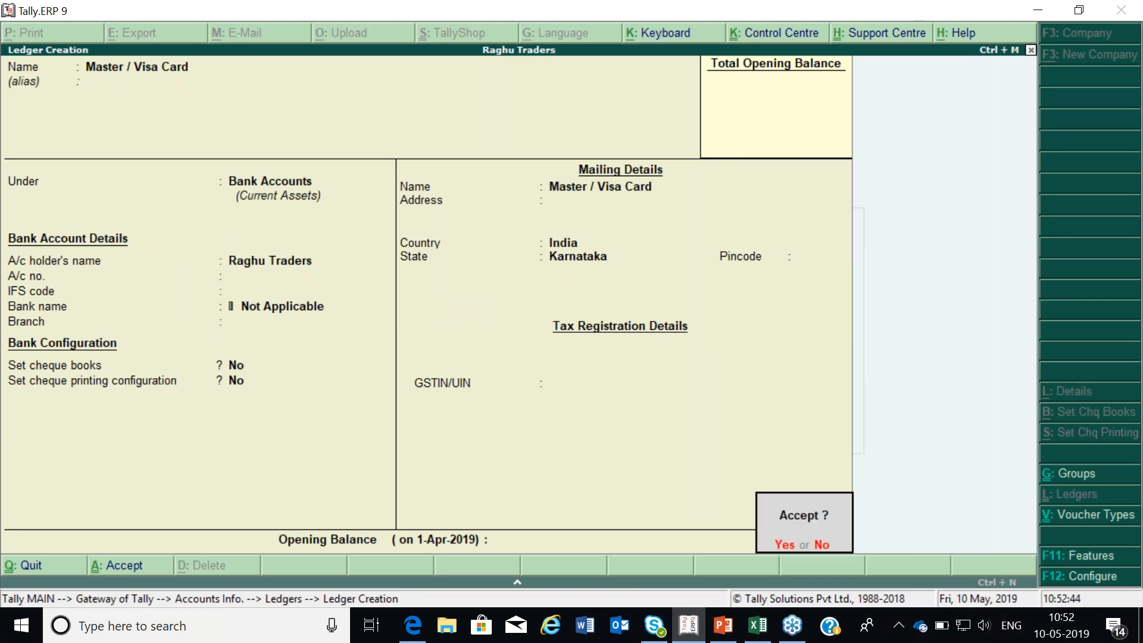
key("Return")
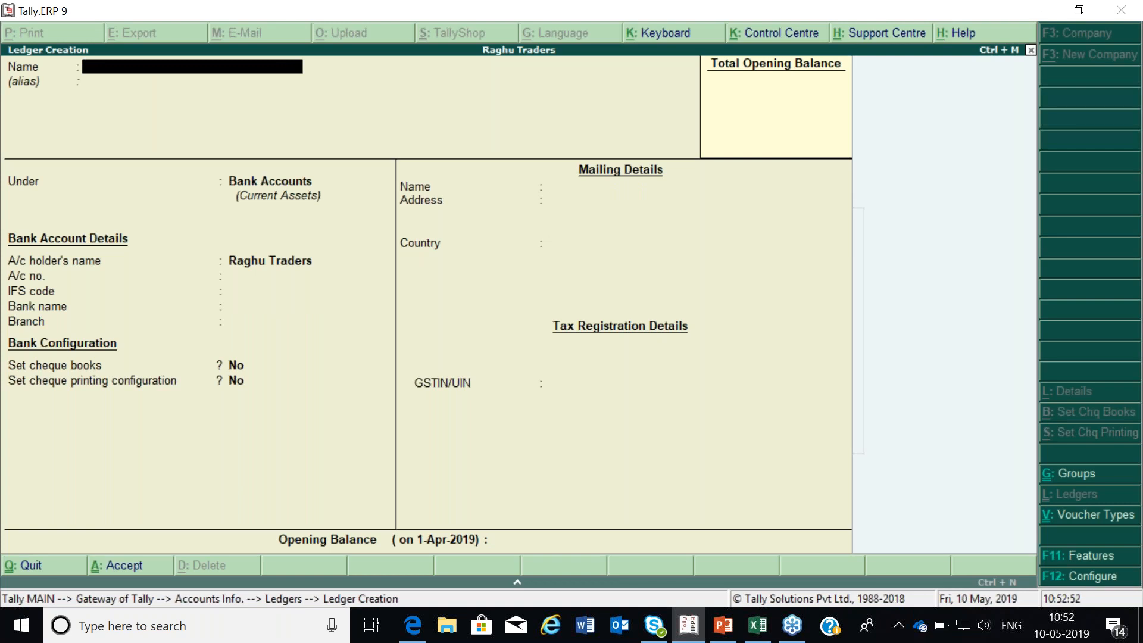
Step: Create and save a 'Kotak Mahindra Bank' ledger under Bank Accounts, skipping bank and address details
type("Kotak Mahindra")
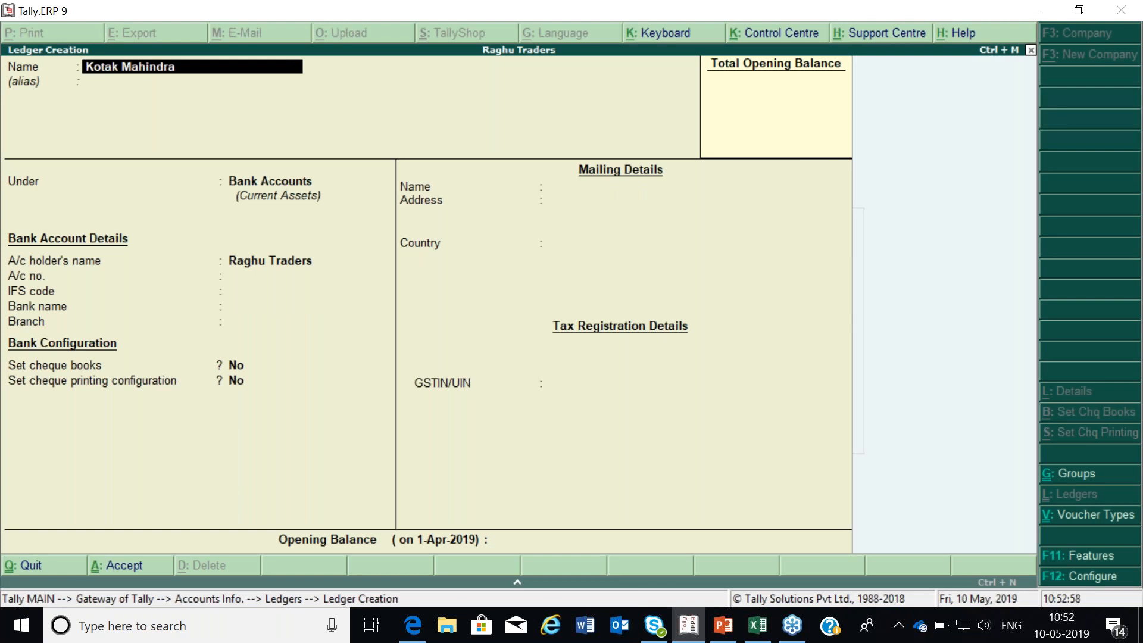
type(" Bank")
key("Return")
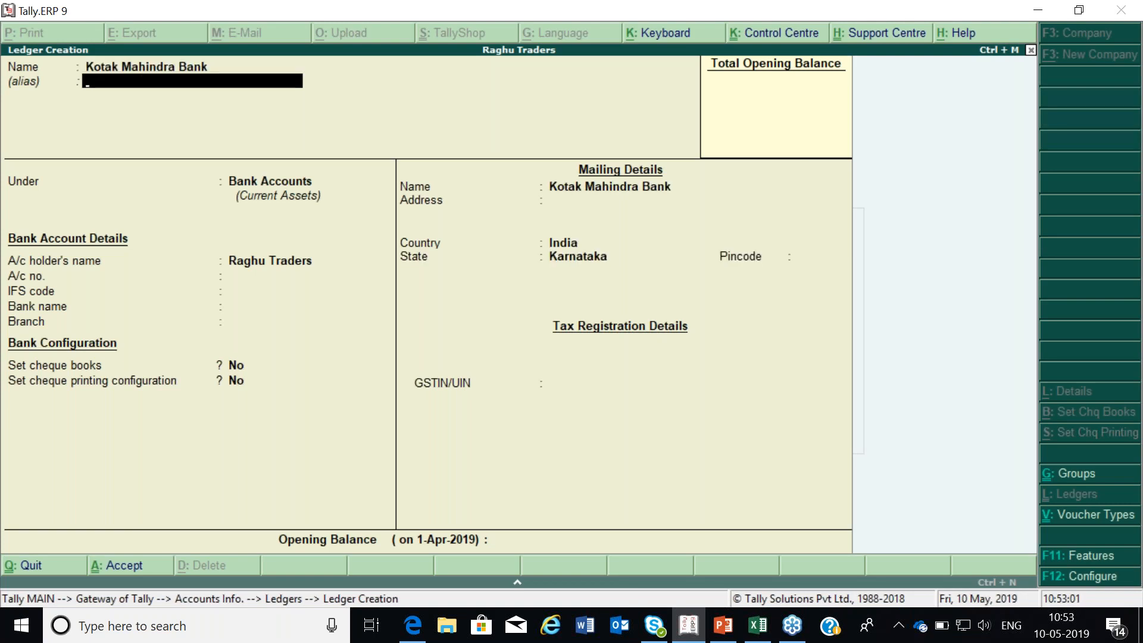
key("Return")
type("Ban")
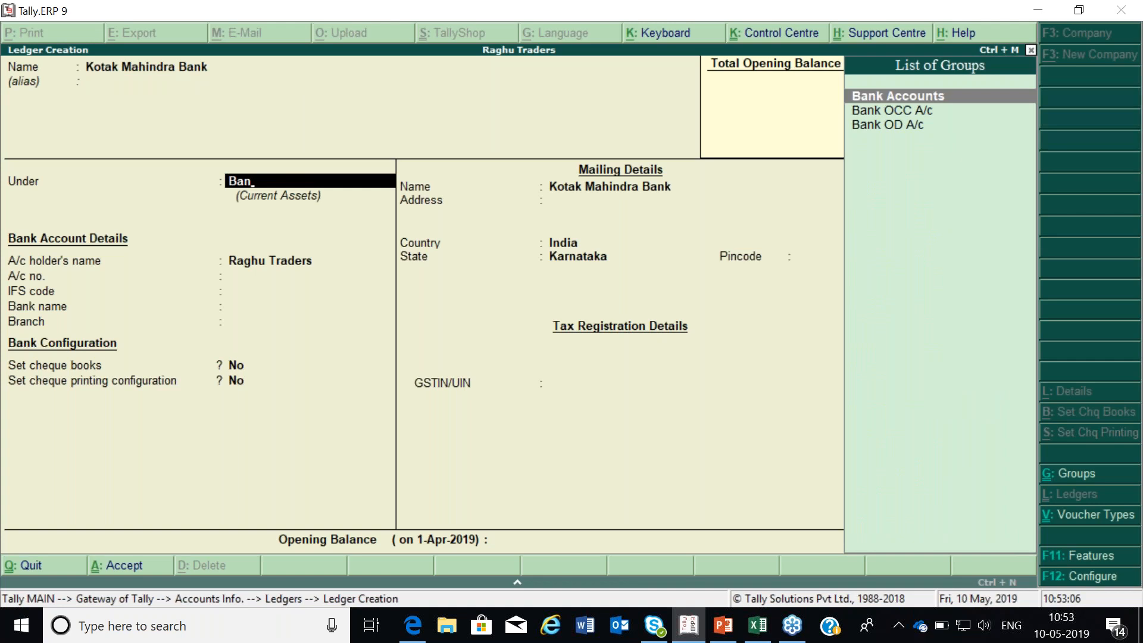
key("Return")
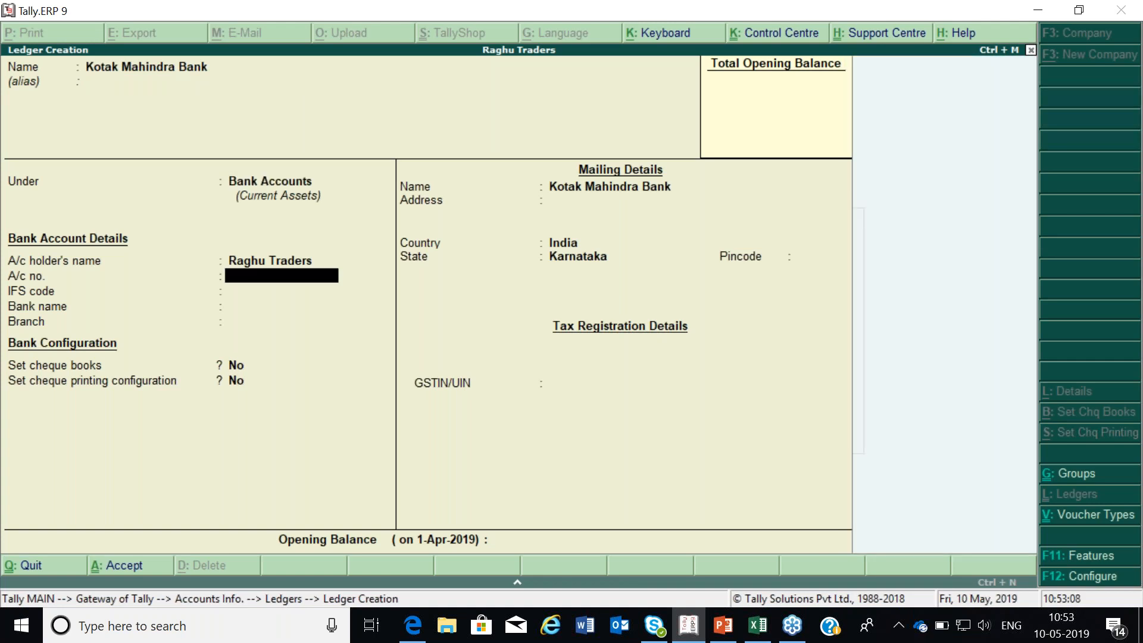
key("Return")
key("Return")
key("Return")
key("Return")
key("Return")
key("Return")
key("Return")
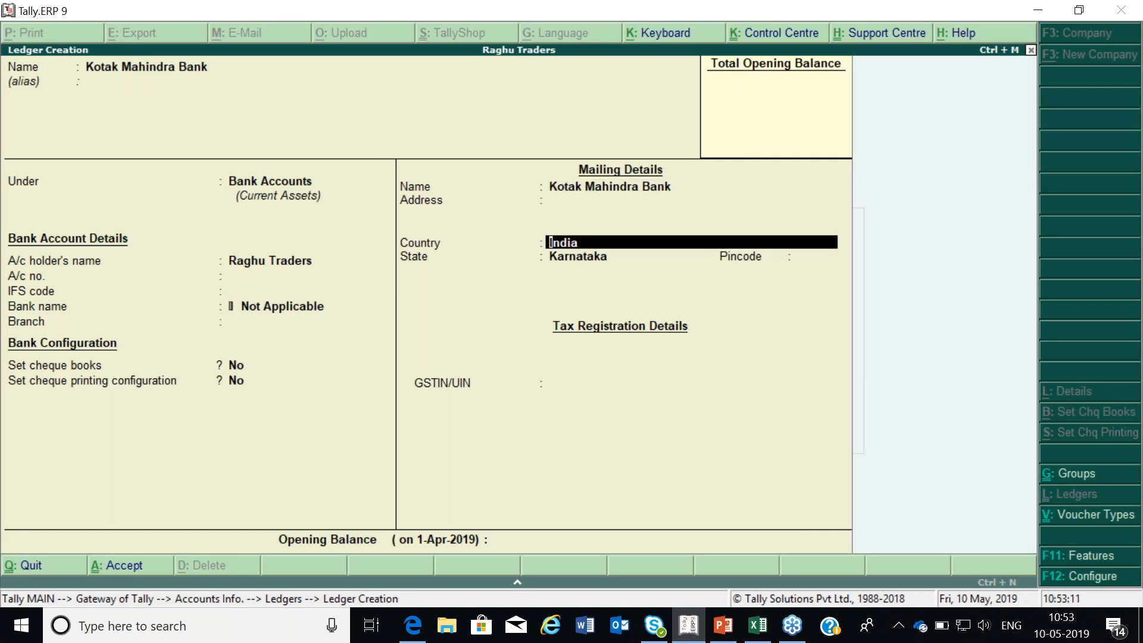
key("Return")
key("Return")
key("Return")
key("Return")
key("Return")
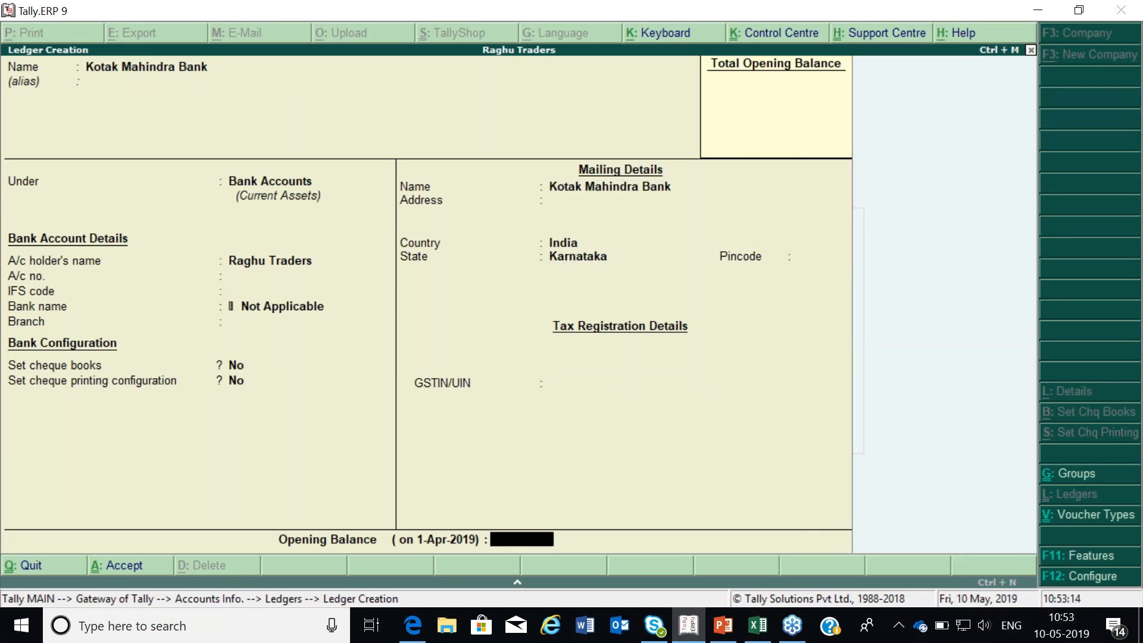
key("Return")
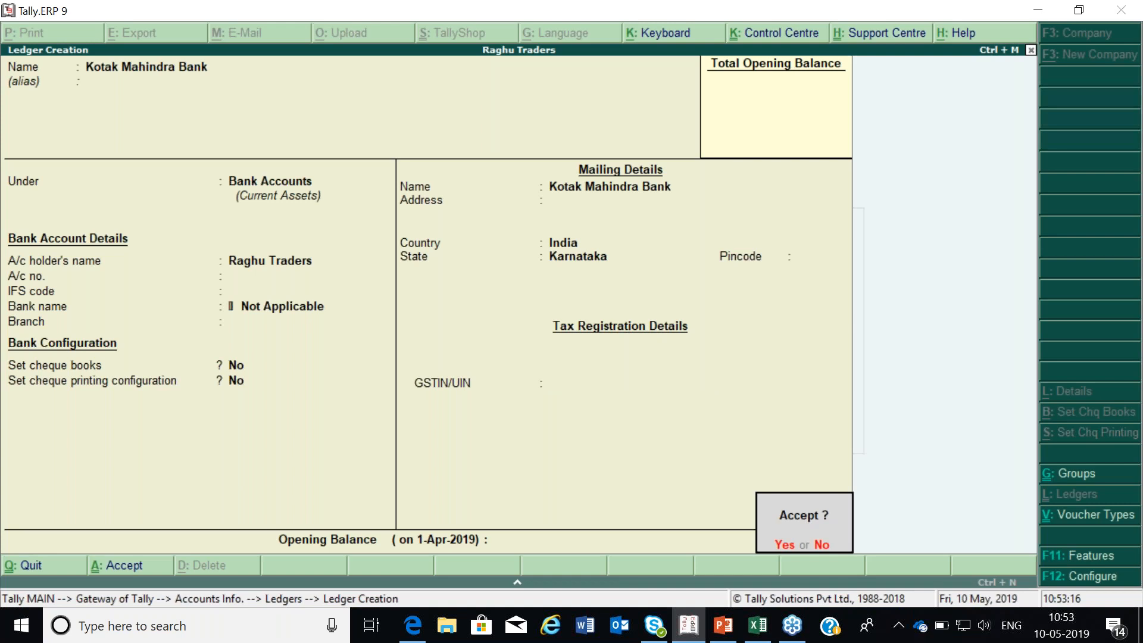
key("Return")
Step: Quit the blank ledger form and review the Gift Voucher ledger in Ledger Alteration
key("Escape")
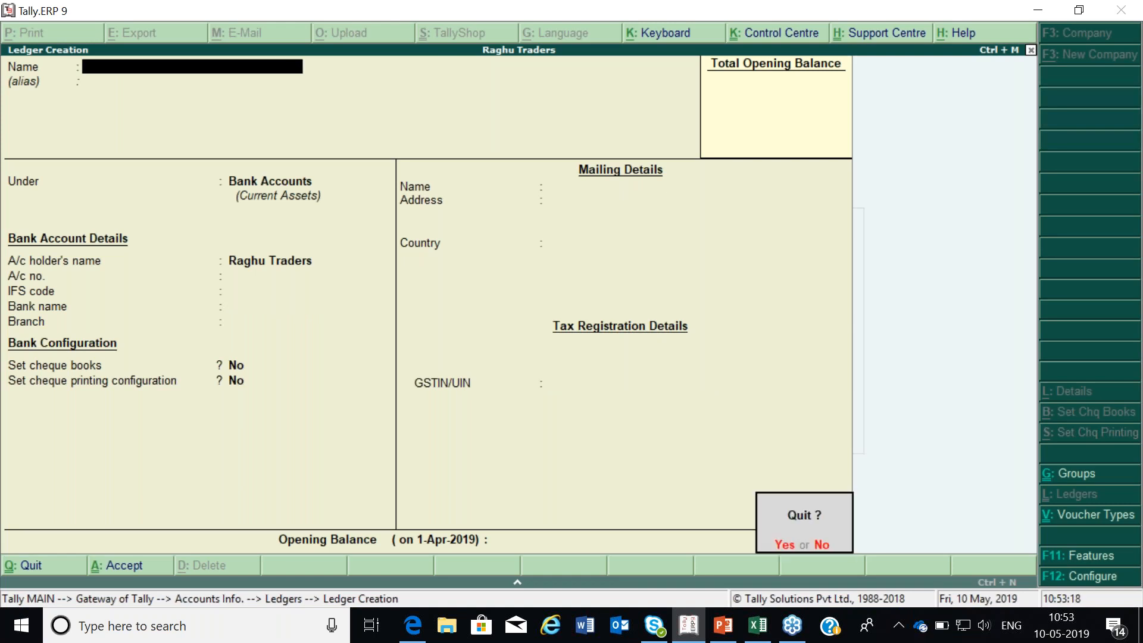
key("Return")
key("Down")
key("Down")
key("Return")
key("Down")
key("Down")
key("Return")
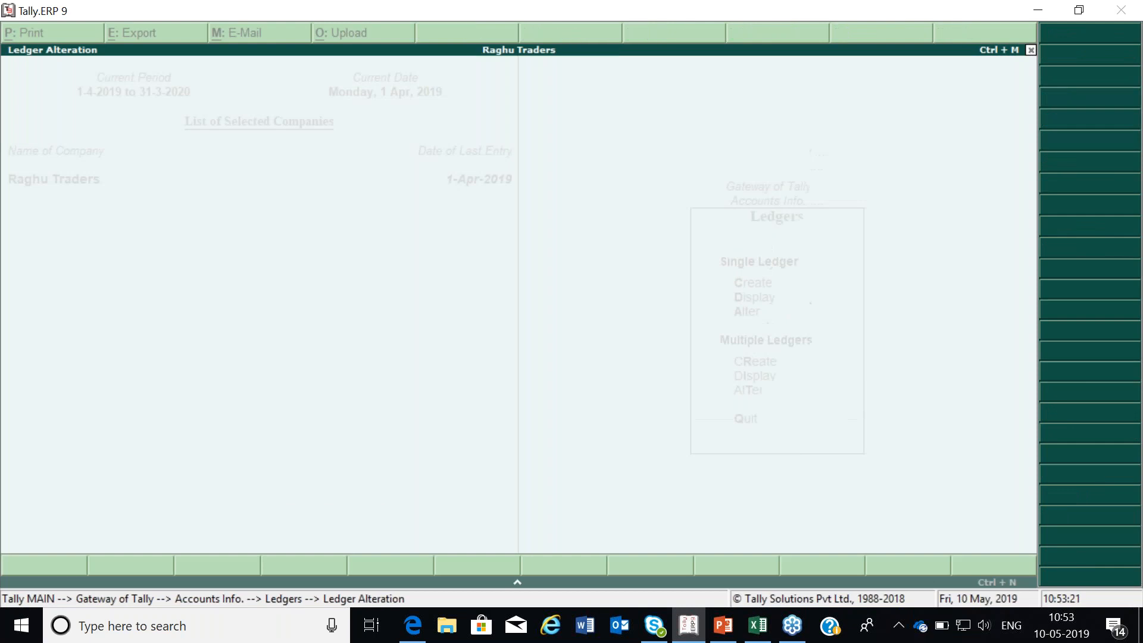
key("Escape")
key("Return")
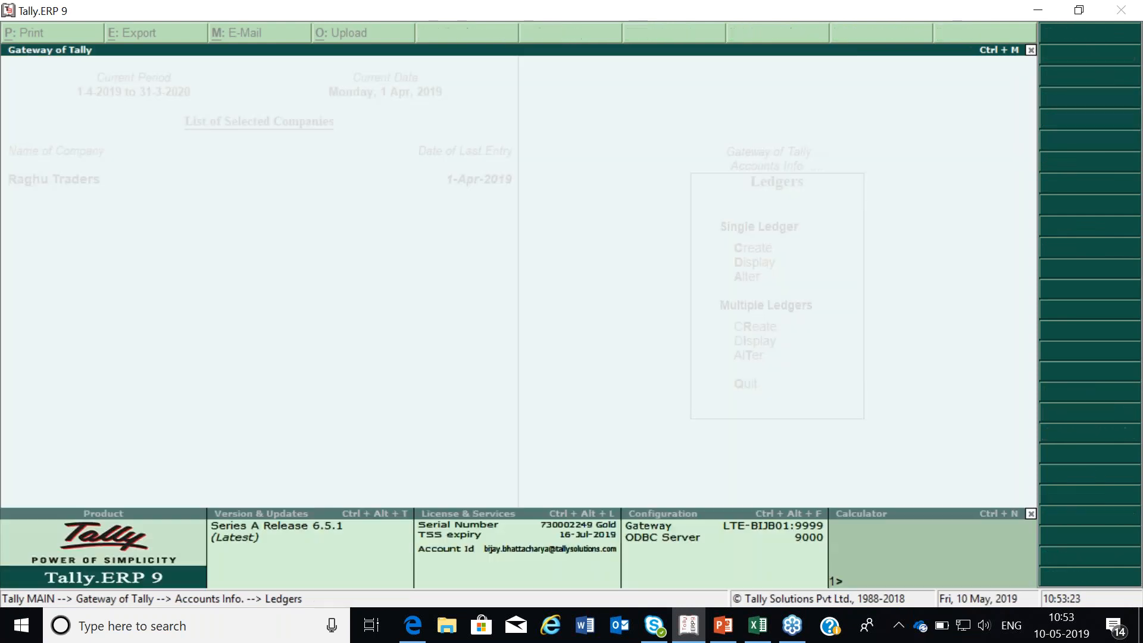
Step: Review the Kotak Mahindra Bank and Master / Visa Card ledgers unchanged, then return to Gateway of Tally
key("Return")
key("Return")
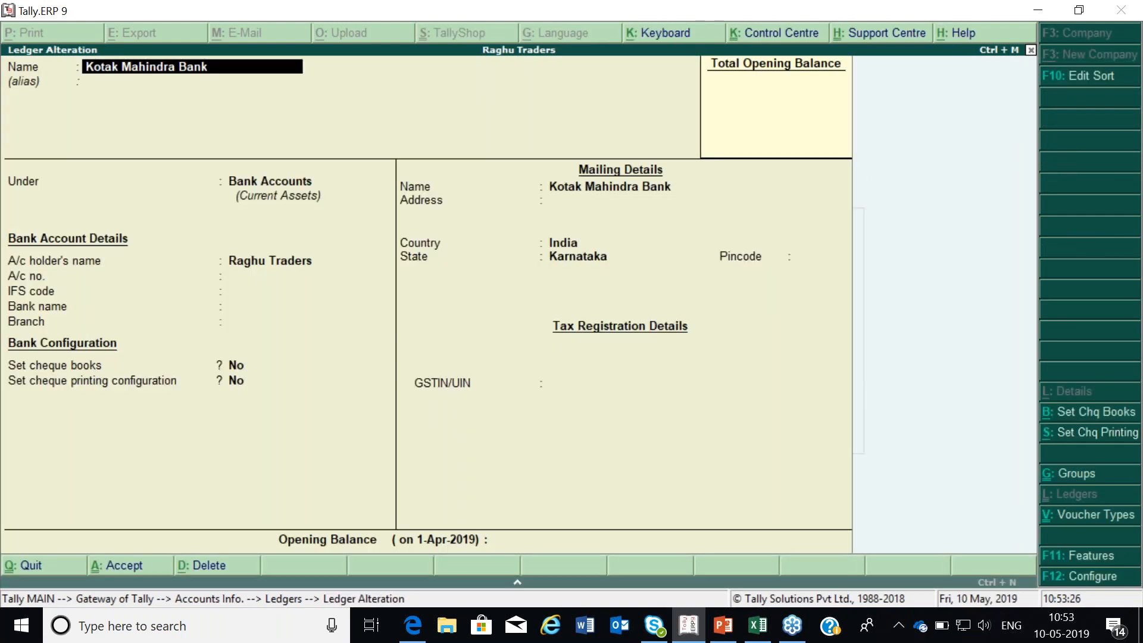
key("Escape")
key("Return")
key("Return")
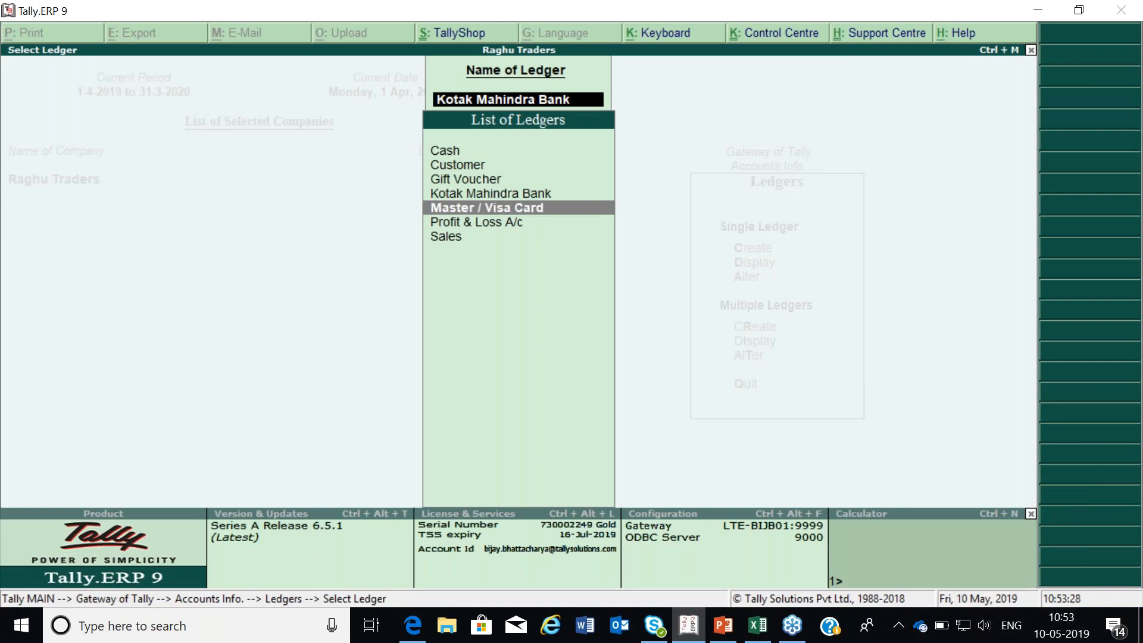
key("Return")
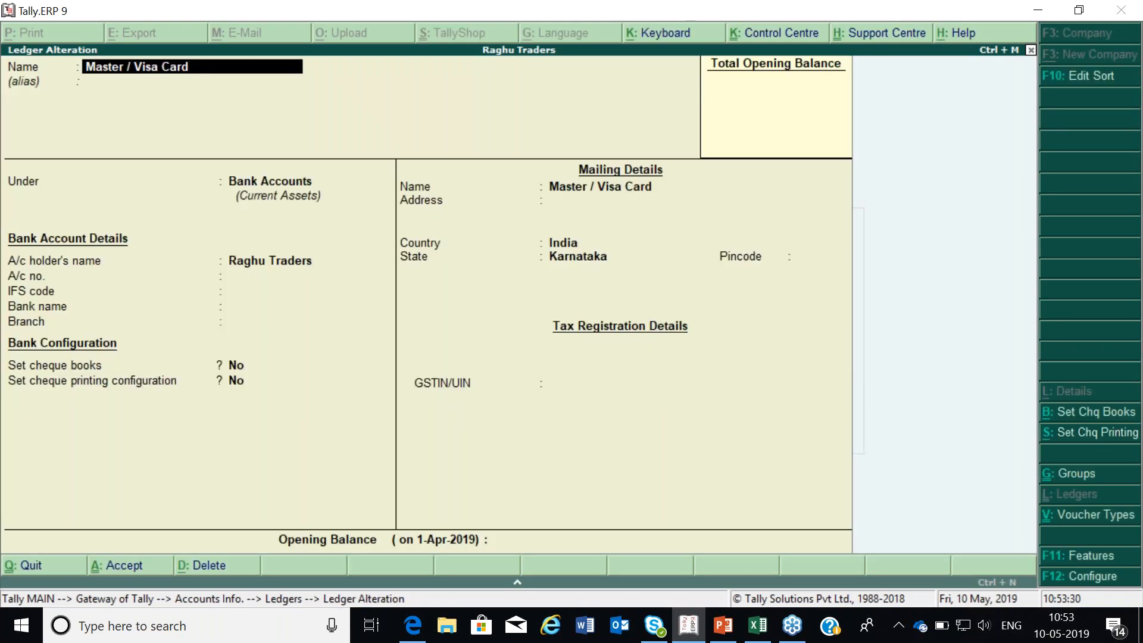
key("BackSpace")
key("Escape")
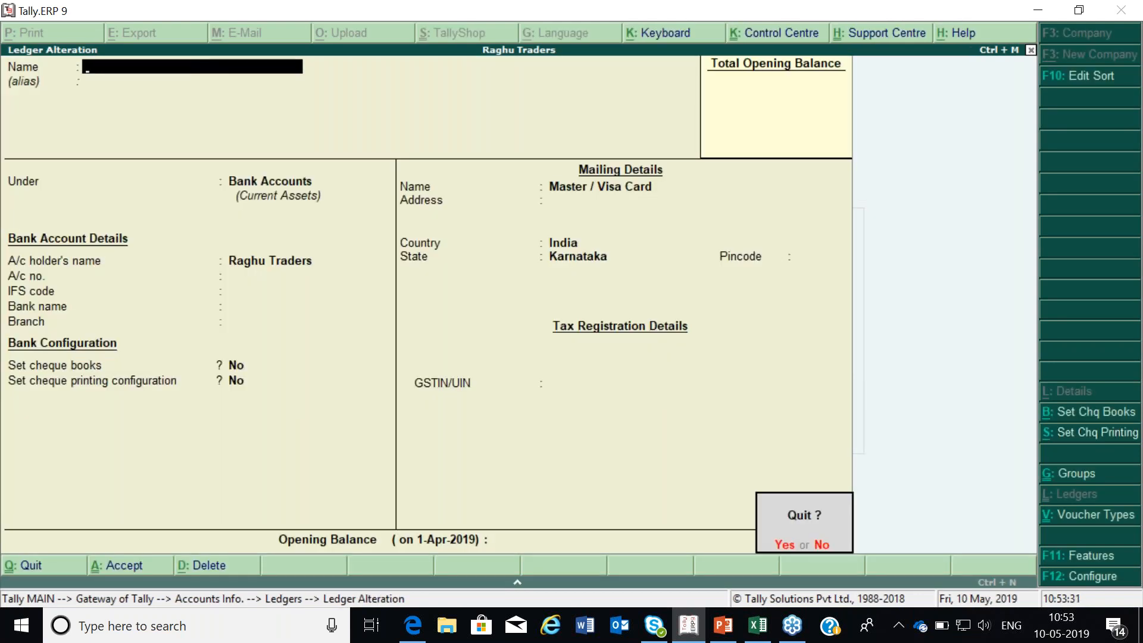
key("y")
key("Escape")
key("Escape")
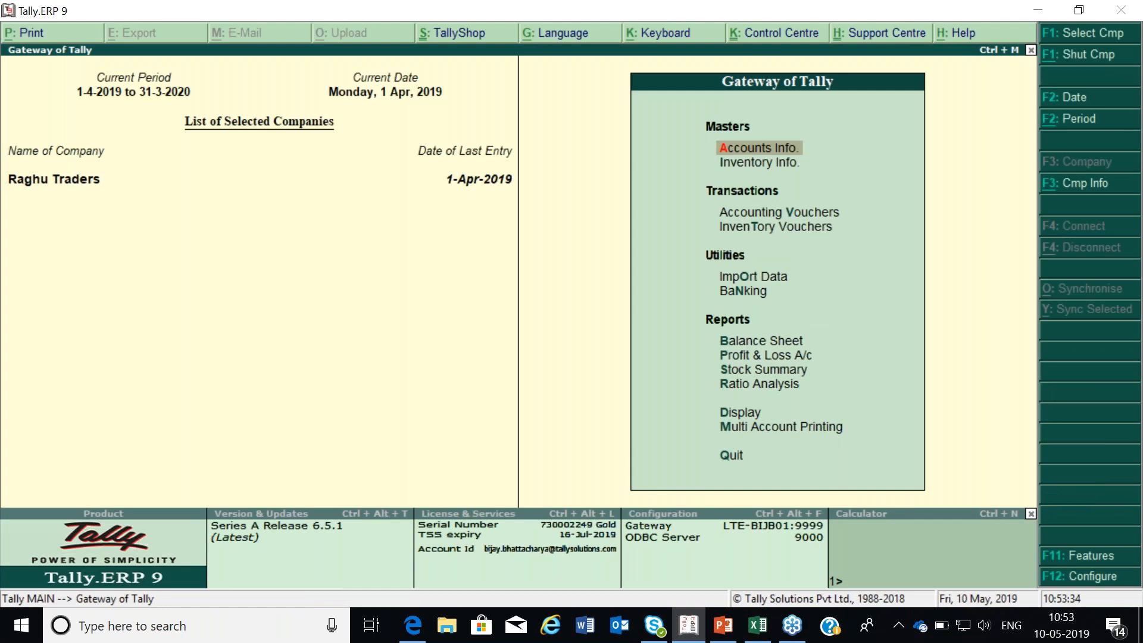
Step: Open the POS Sales voucher type for alteration under Accounts Info > Voucher Types
key("Down")
key("Up")
key("Return")
key("v")
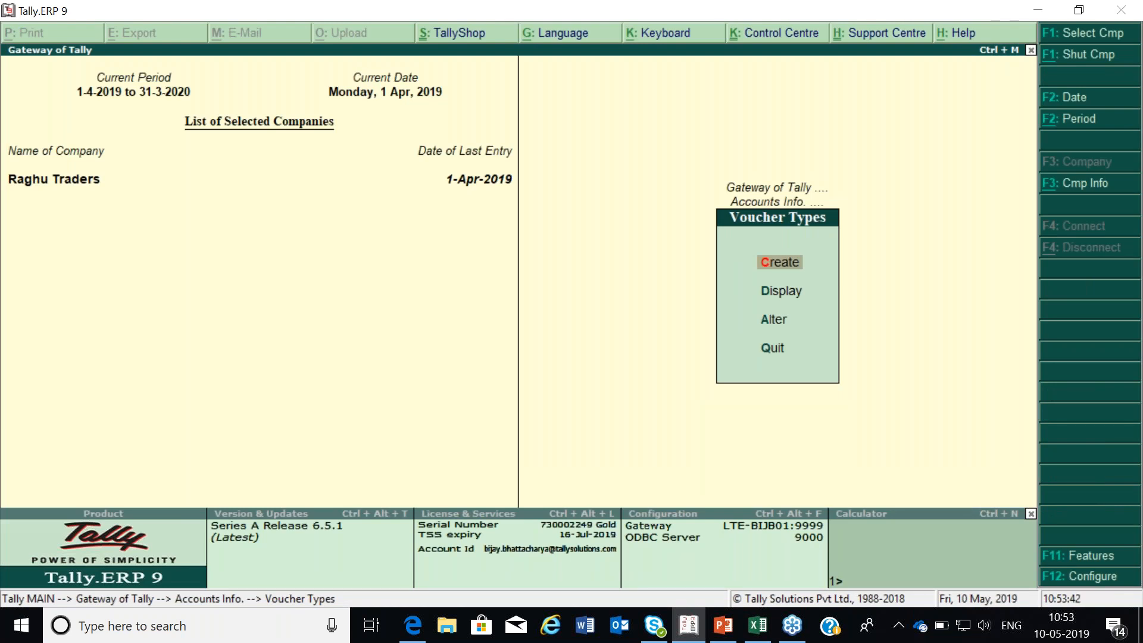
key("Down")
key("Down")
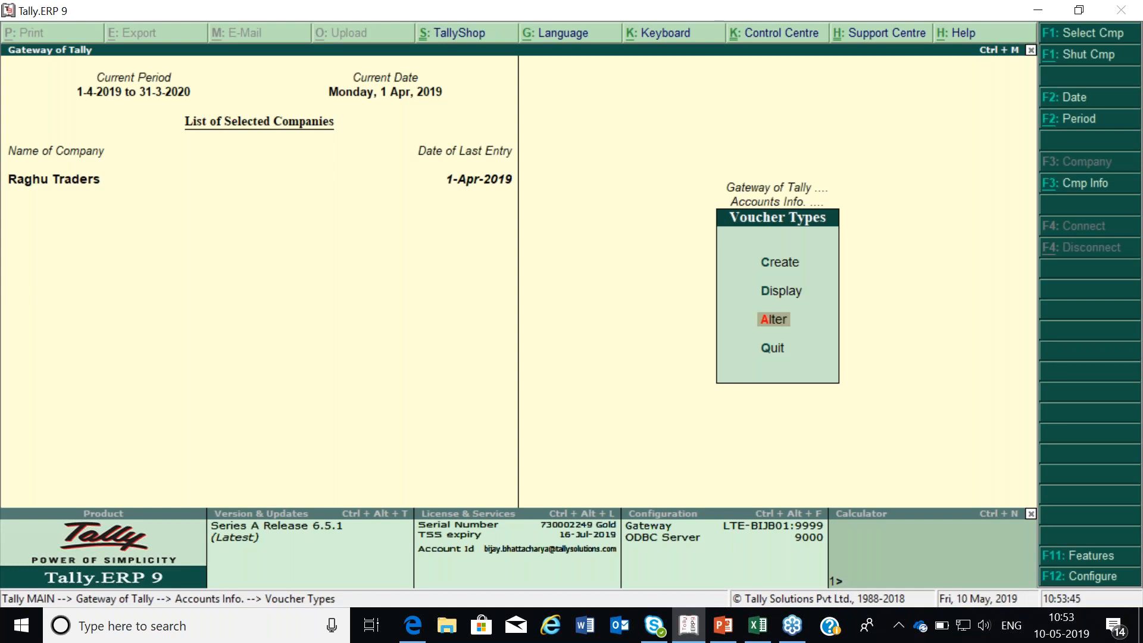
key("Return")
type("Pos")
key("Return")
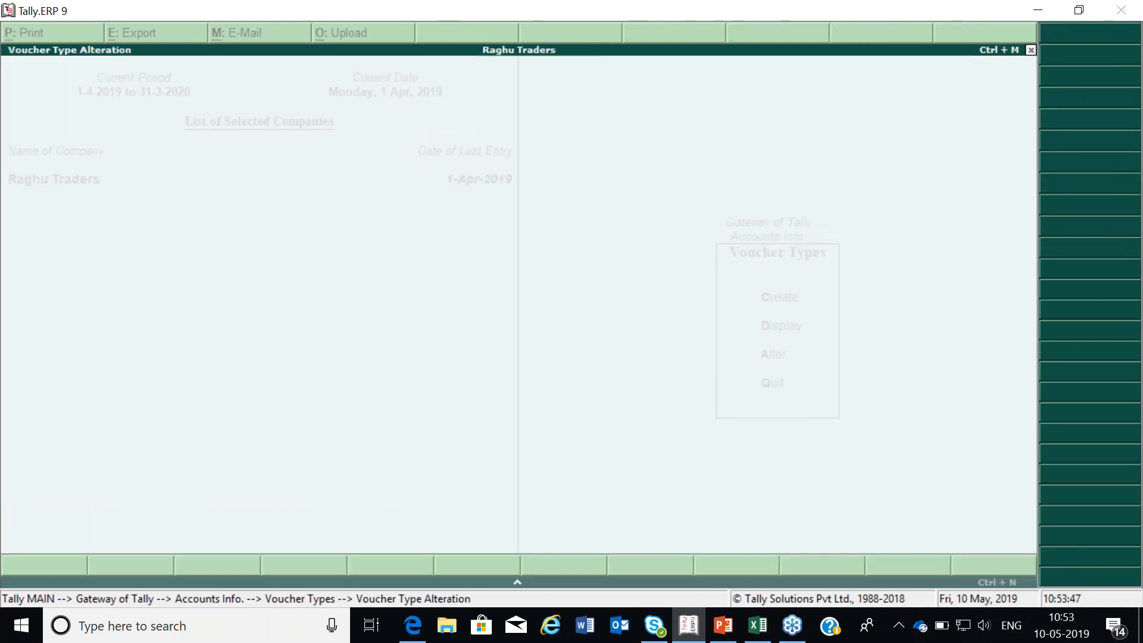
Step: Set 'Set/alter declaration' to Yes and add a voucher class named 'POS Invoice'
key("Return")
key("Return")
key("Return")
key("Return")
key("Return")
key("Return")
key("Return")
key("Return")
key("Return")
key("Return")
key("Return")
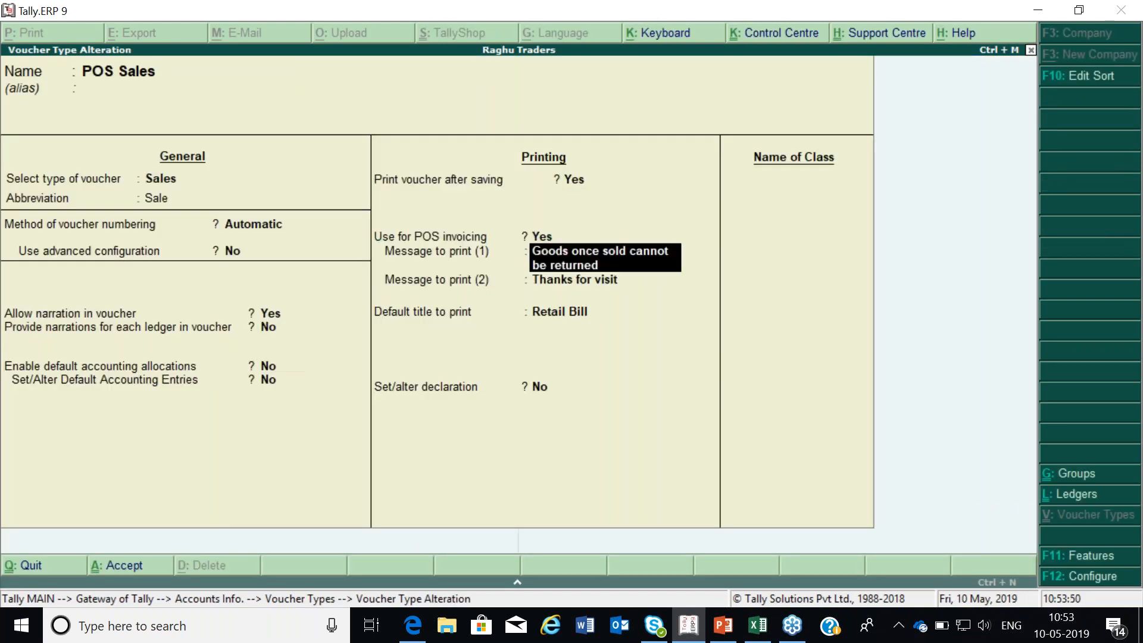
key("Return")
key("Return")
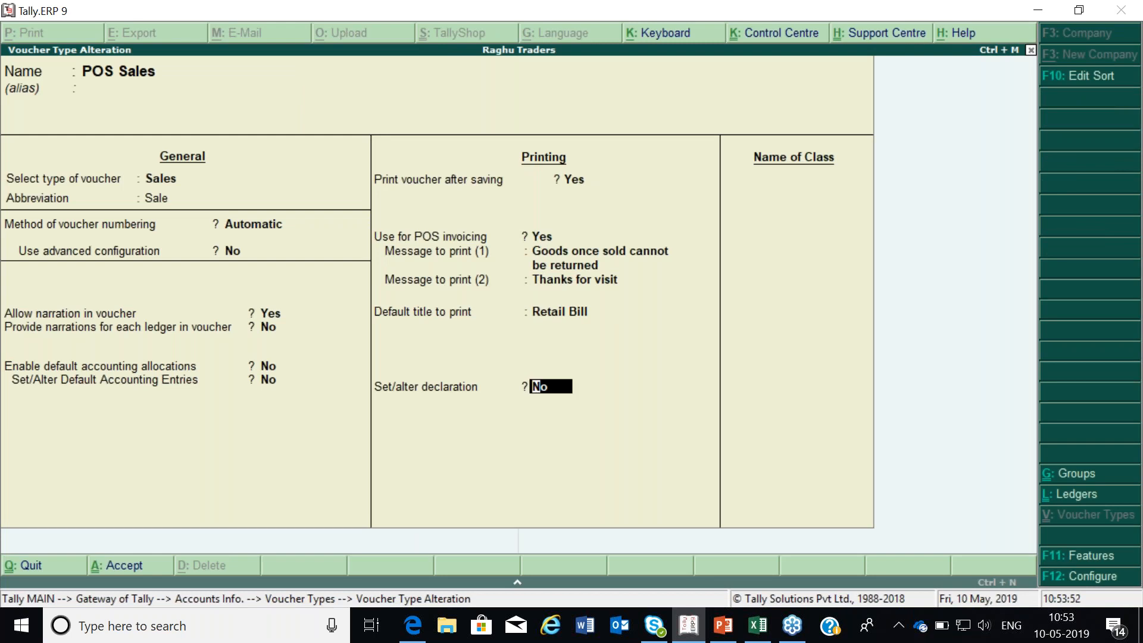
key("y")
key("Return")
key("Return")
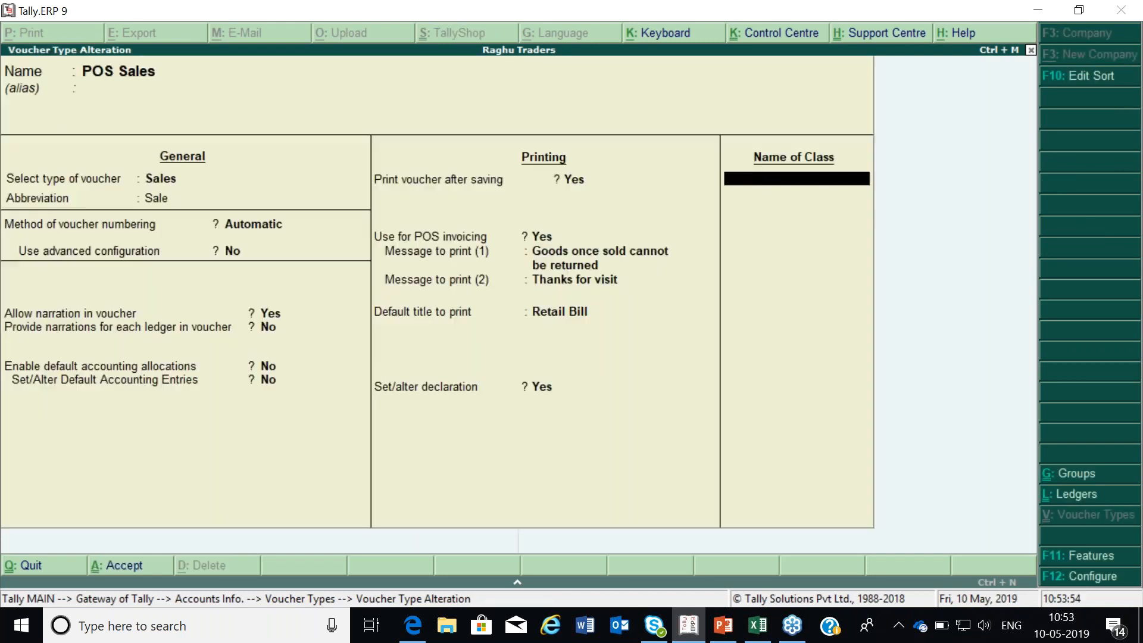
type("POS Invoice")
key("Return")
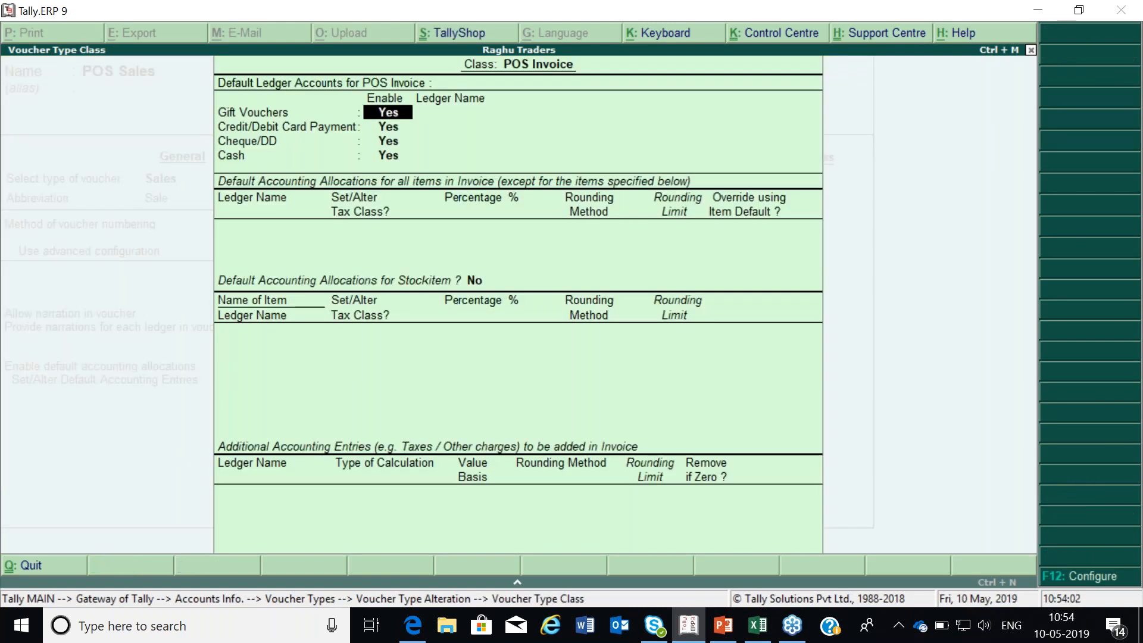
Step: Reopen the POS Invoice class and assign Gift Voucher and Master / Visa Card payment ledgers
key("BackSpace")
key("Escape")
key("y")
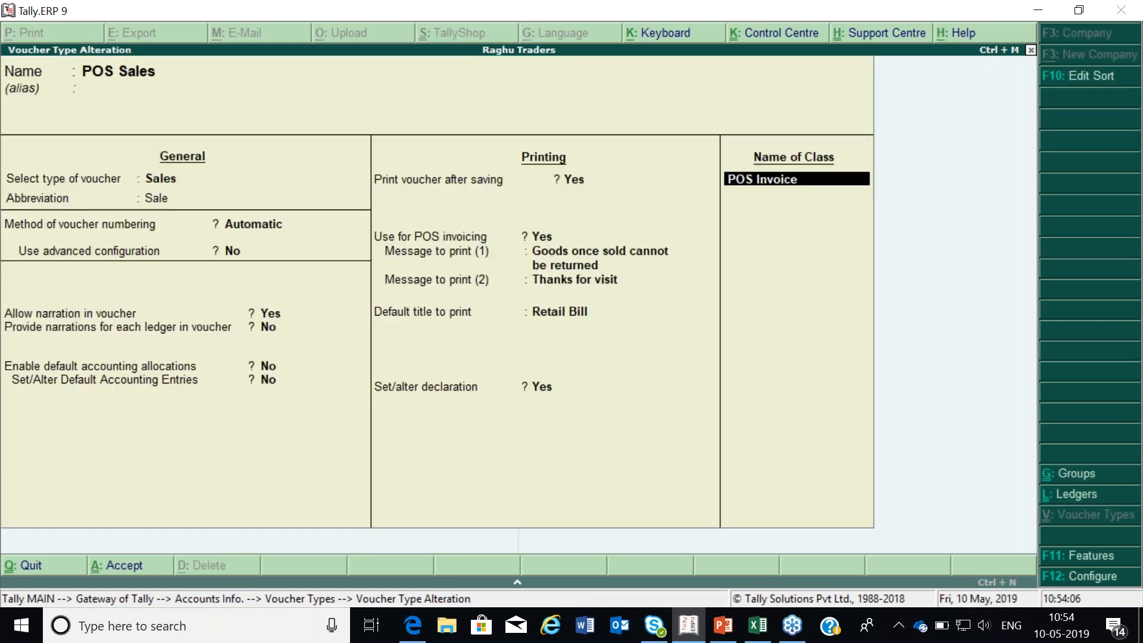
key("Return")
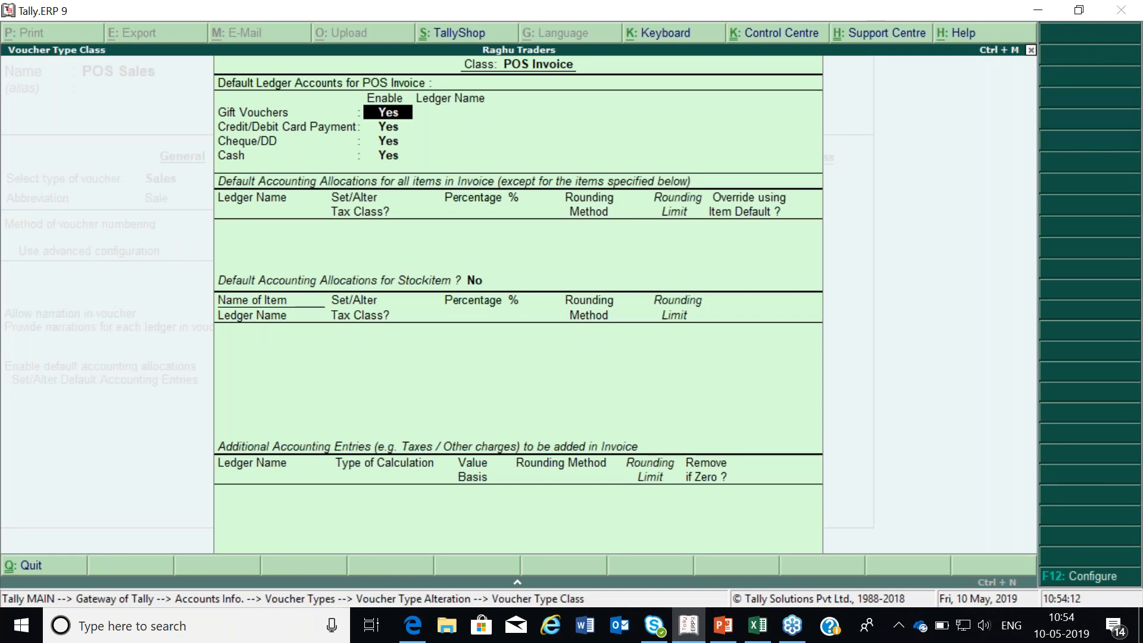
key("Return")
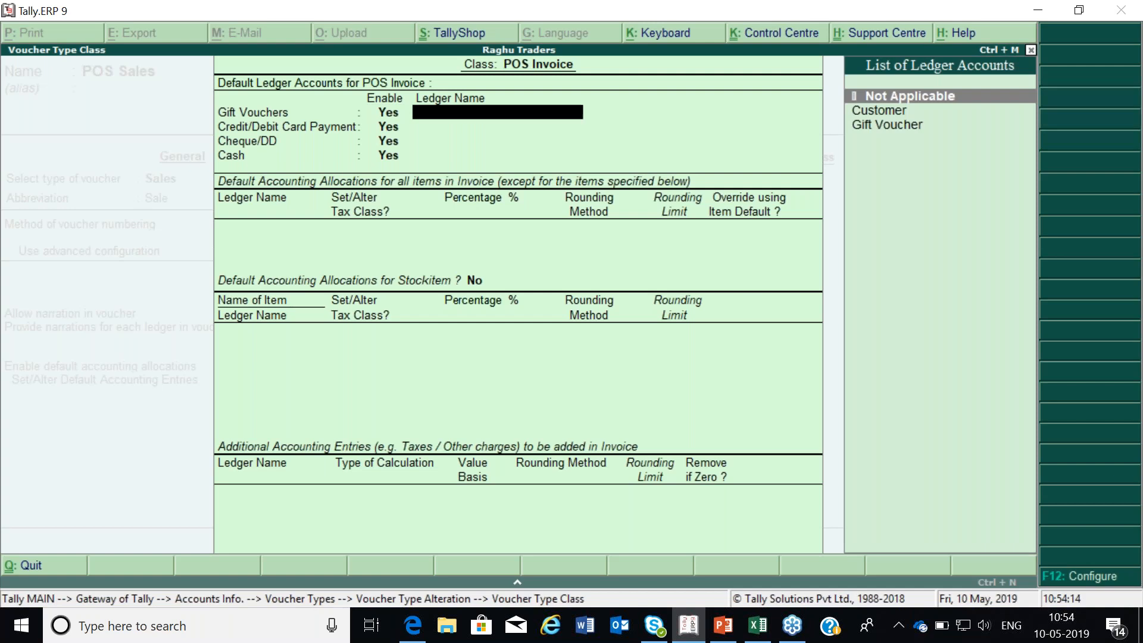
key("Down")
key("Down")
key("Return")
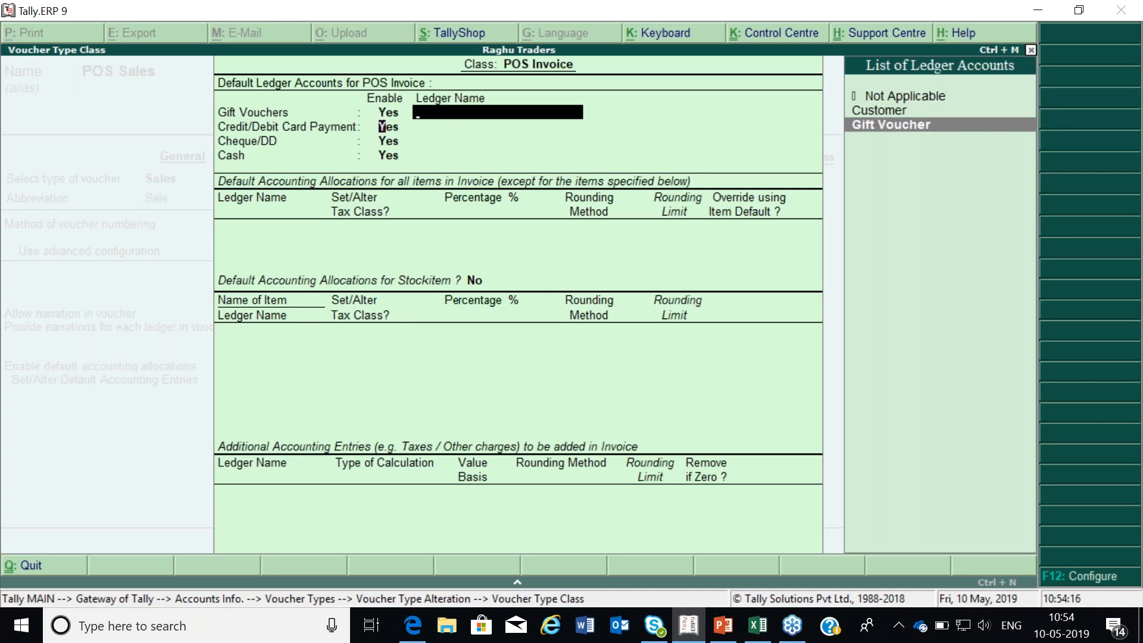
key("Return")
key("Down")
key("Down")
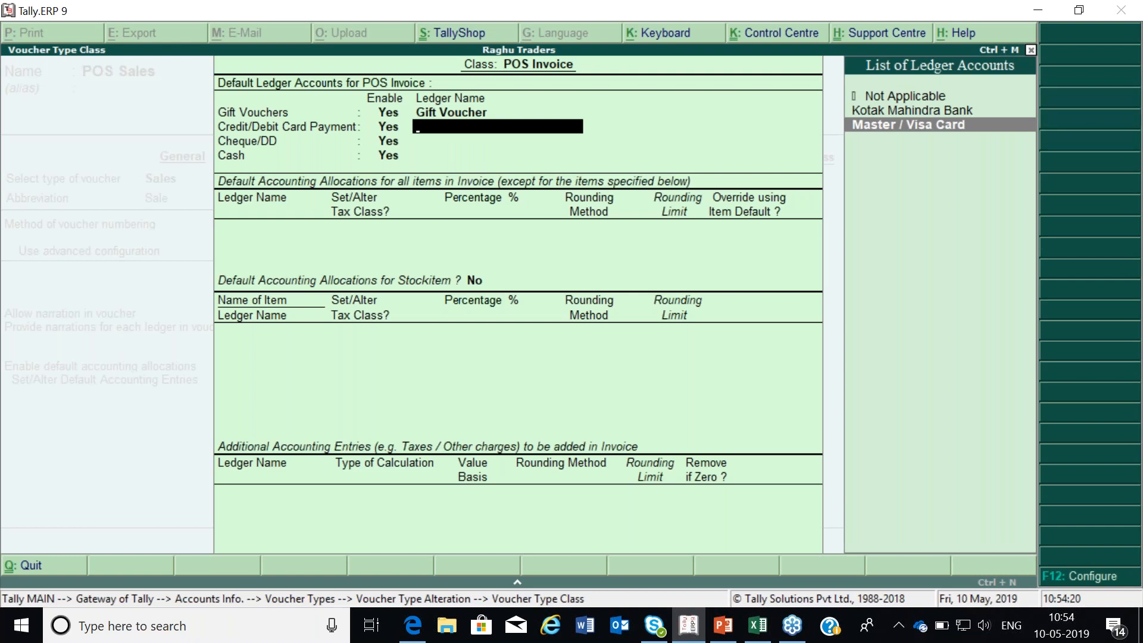
key("Return")
Step: Assign Kotak Mahindra Bank for cheque/DD, keep Cash, and allocate 100% to Sales
key("Return")
key("Down")
key("Return")
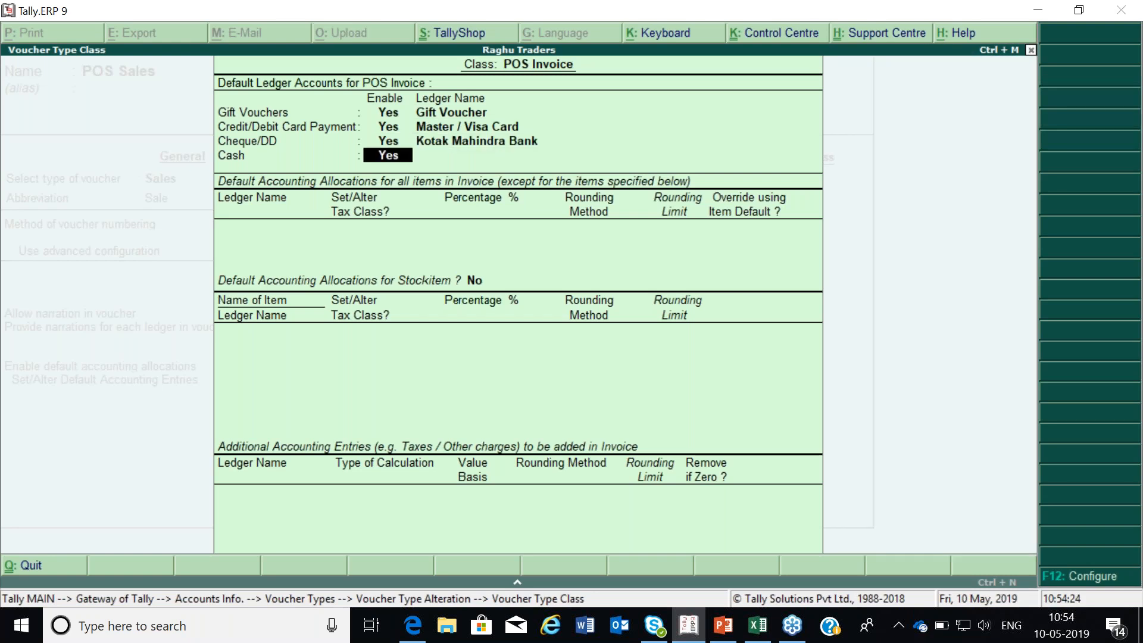
key("Return")
key("Return")
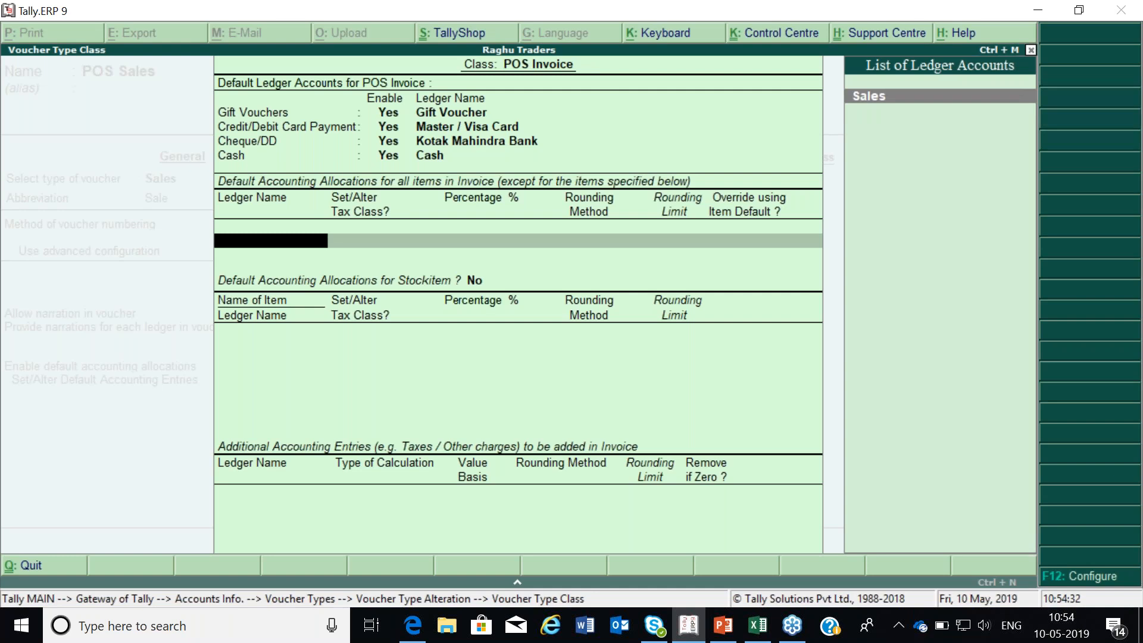
key("Return")
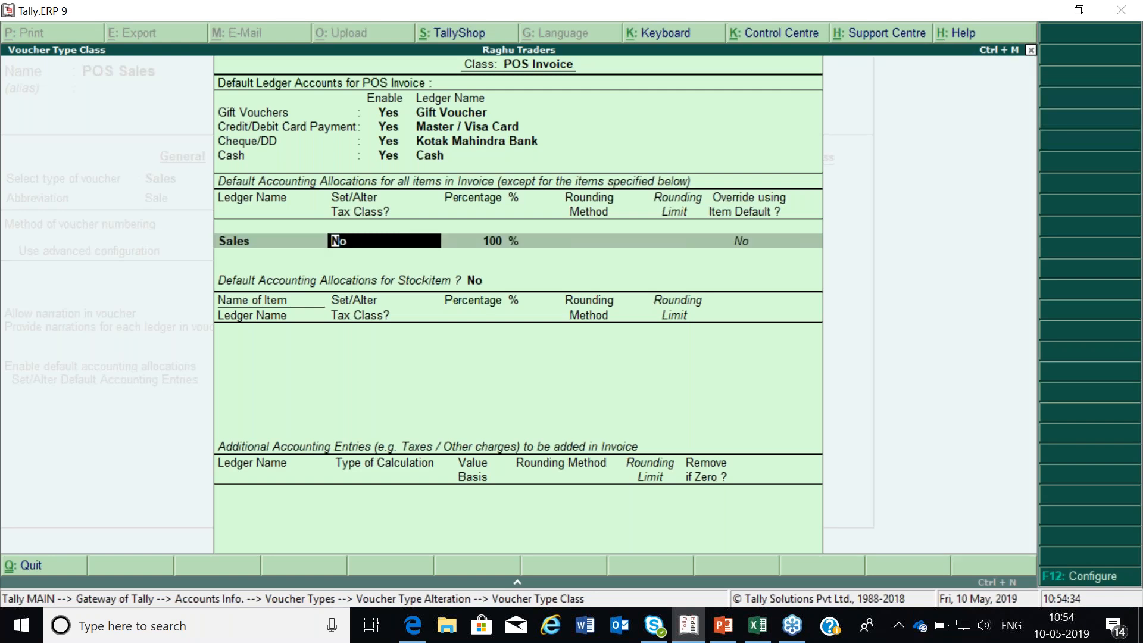
key("Return")
key("Return")
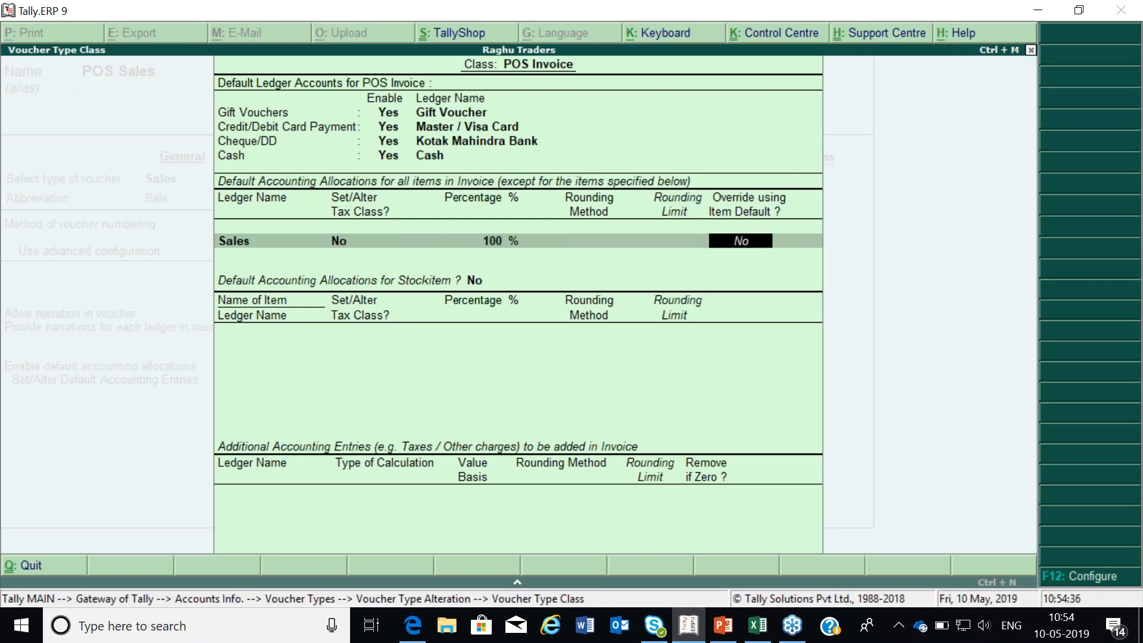
key("Return")
key("Return")
key("Return")
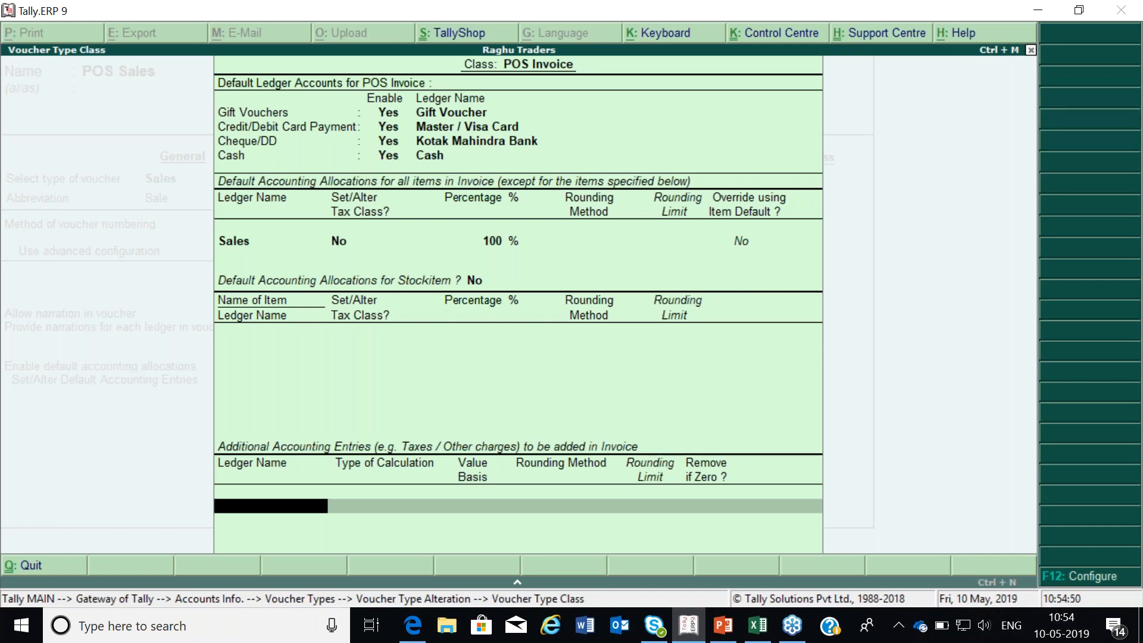
Step: Create a 'Central Tax' ledger under Duties & Taxes with GST duty type and Central Tax
key("alt+c")
type("Centra")
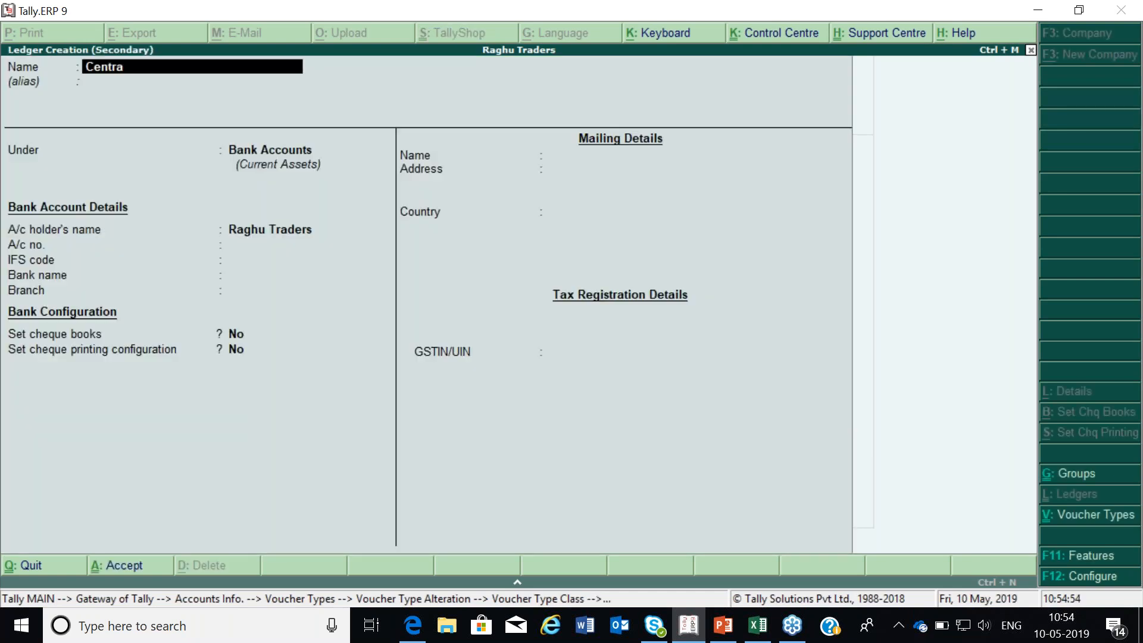
type("l Tax")
key("Return")
key("Return")
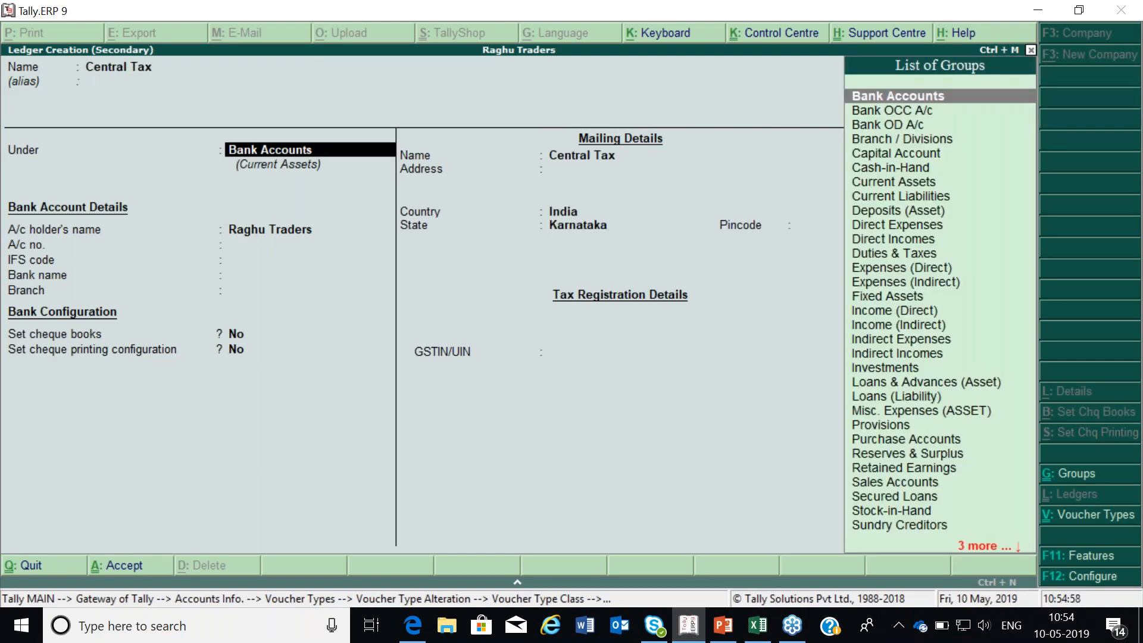
type("Du")
key("Return")
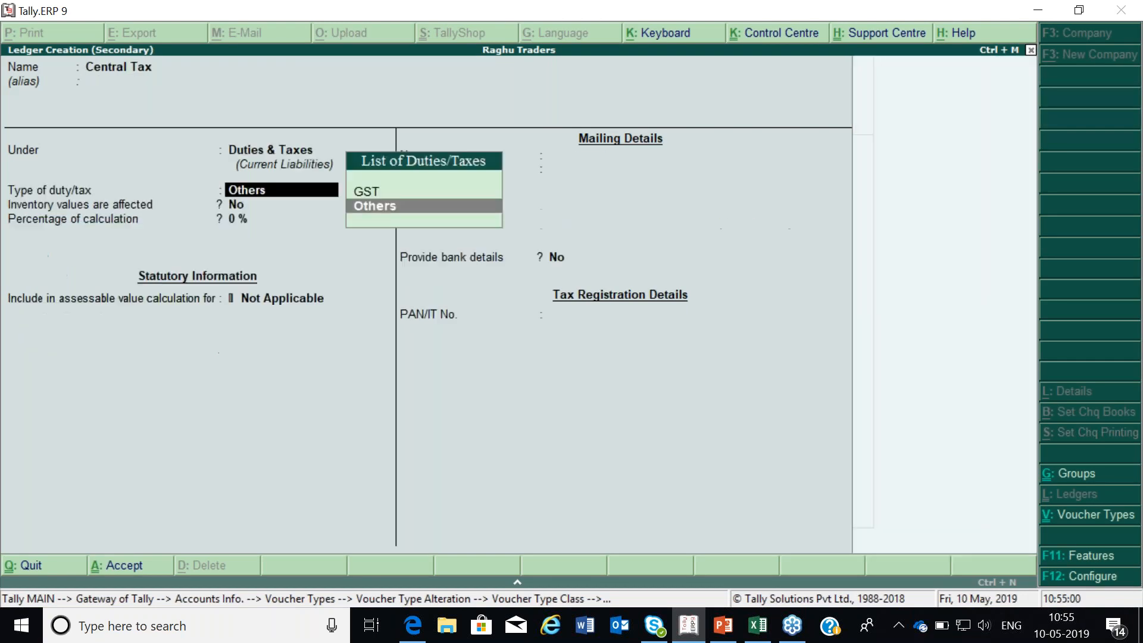
key("Up")
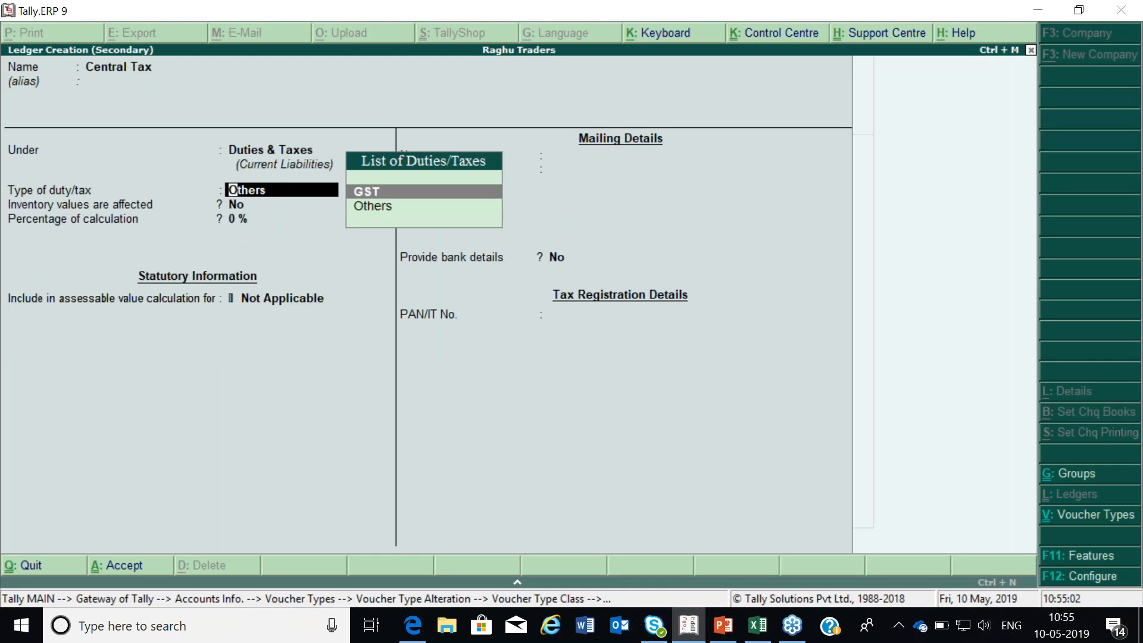
key("Return")
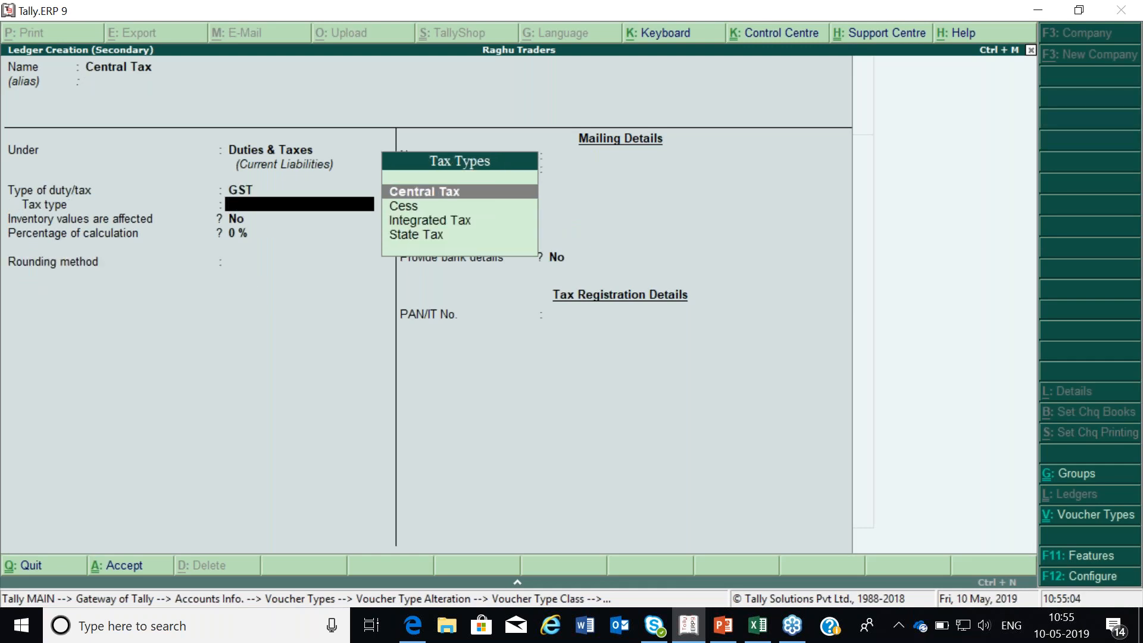
key("Return")
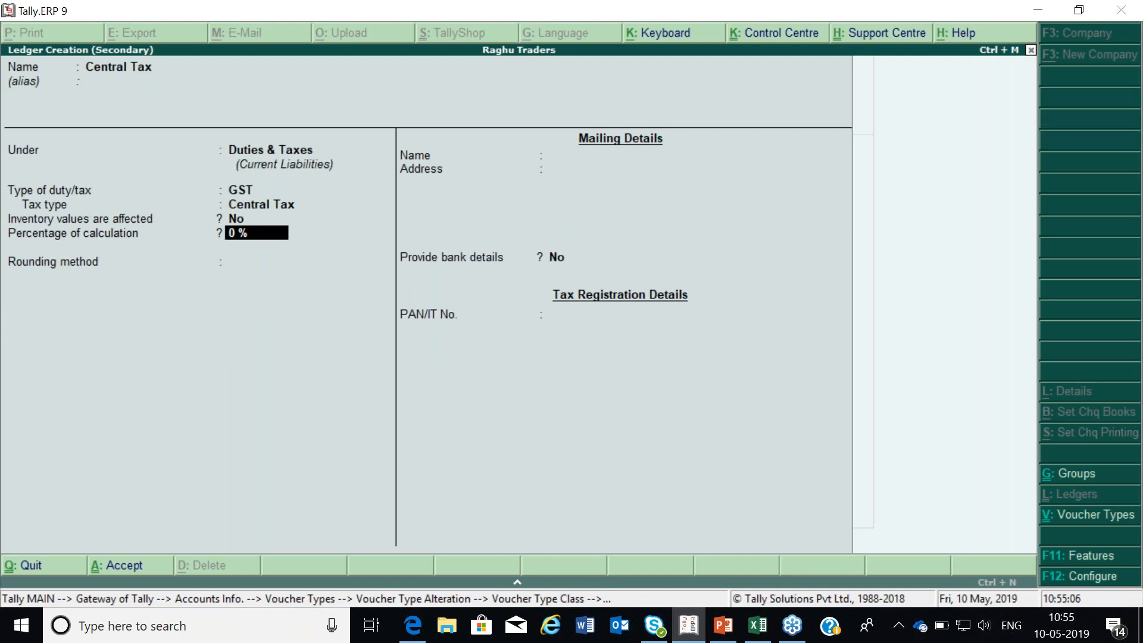
key("Return")
key("Return")
key("Return")
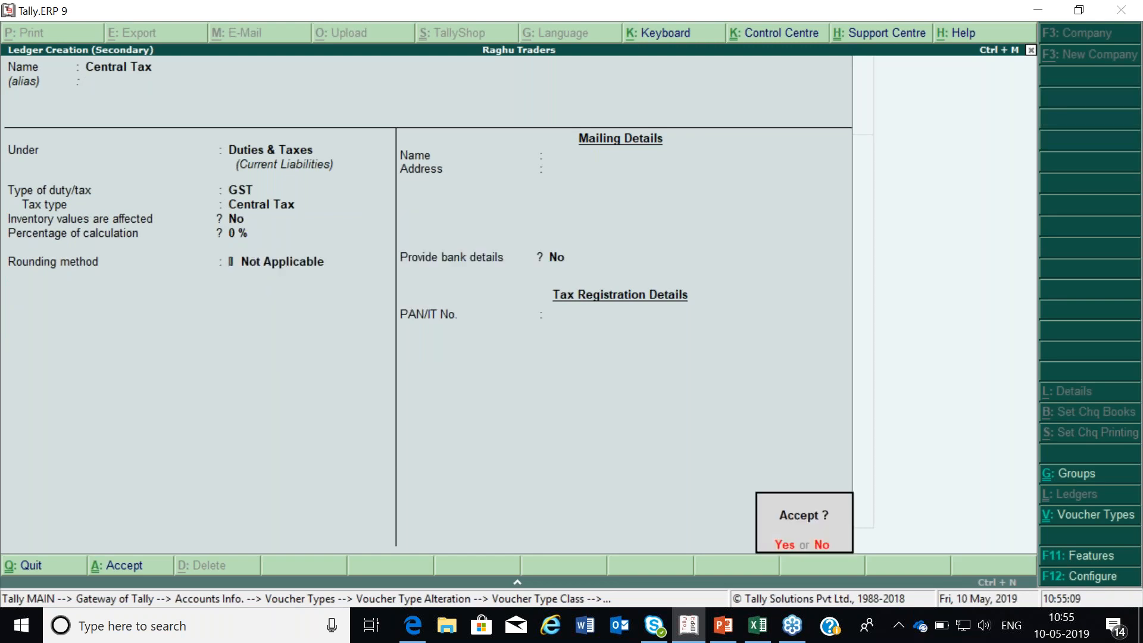
key("Return")
key("Return")
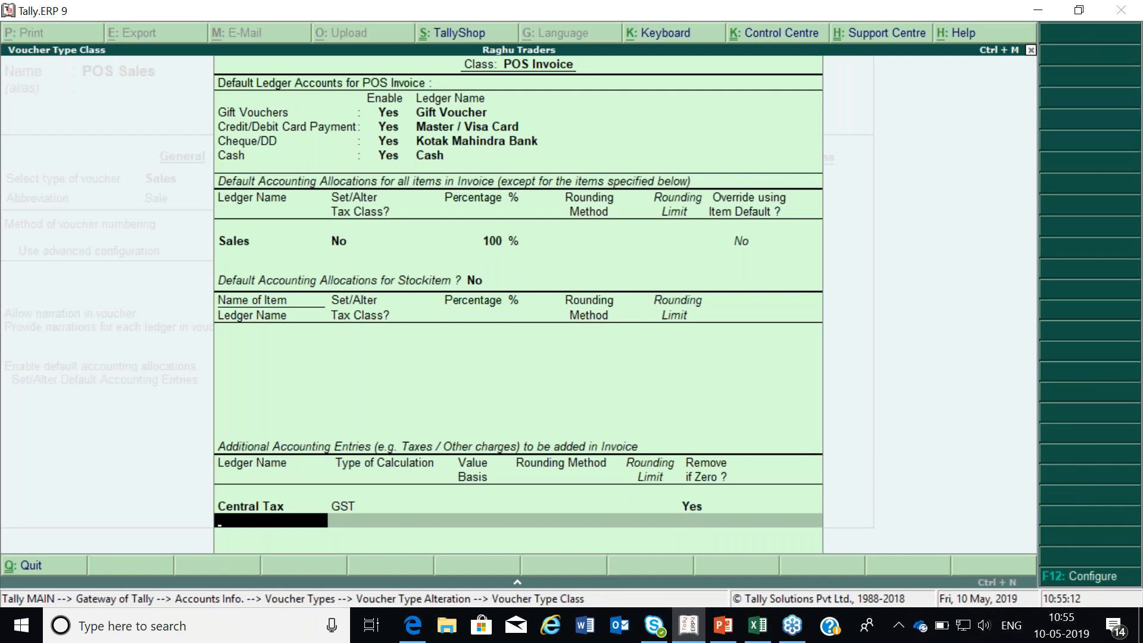
Step: Create a 'State Tax' ledger under Duties & Taxes with GST duty type and State Tax
key("alt+c")
type("State Tax")
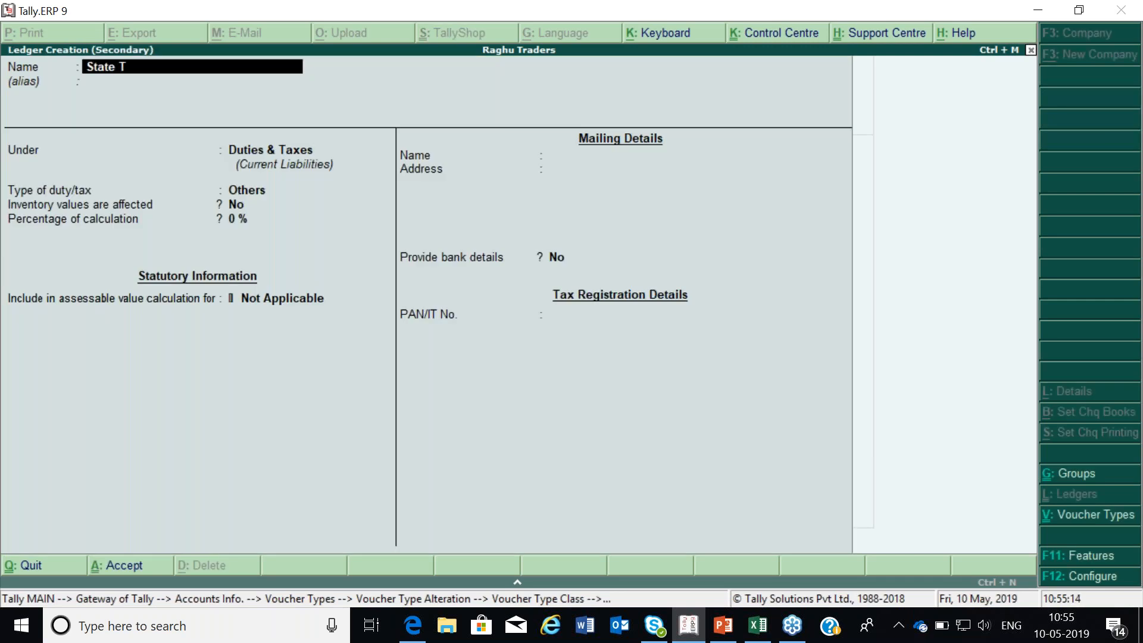
key("Return")
key("Return")
key("Return")
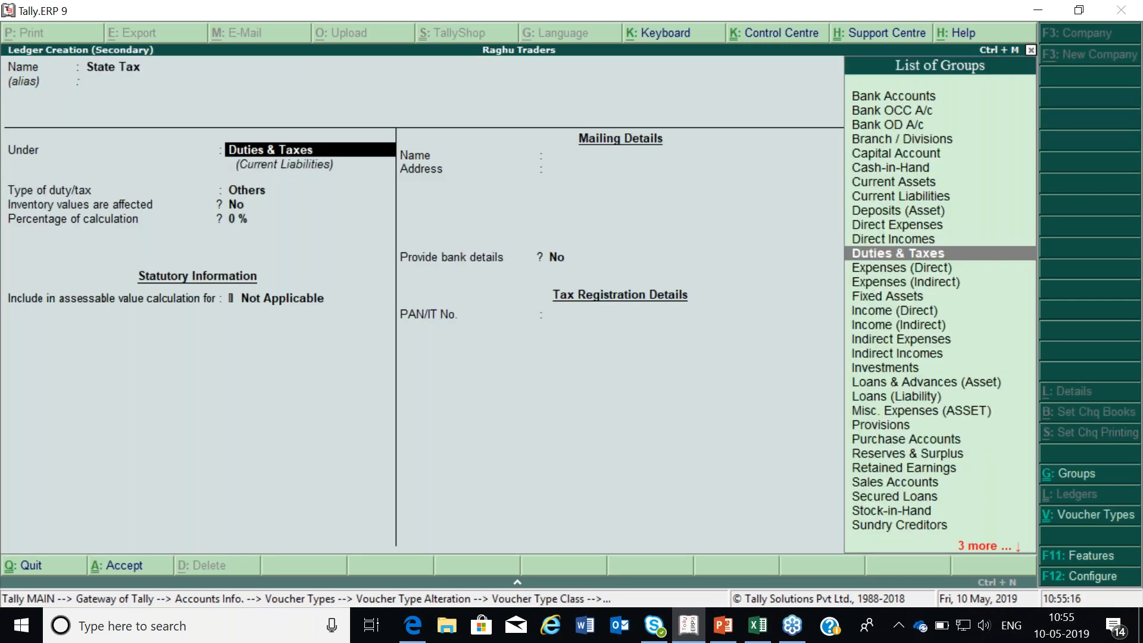
key("Up")
key("Return")
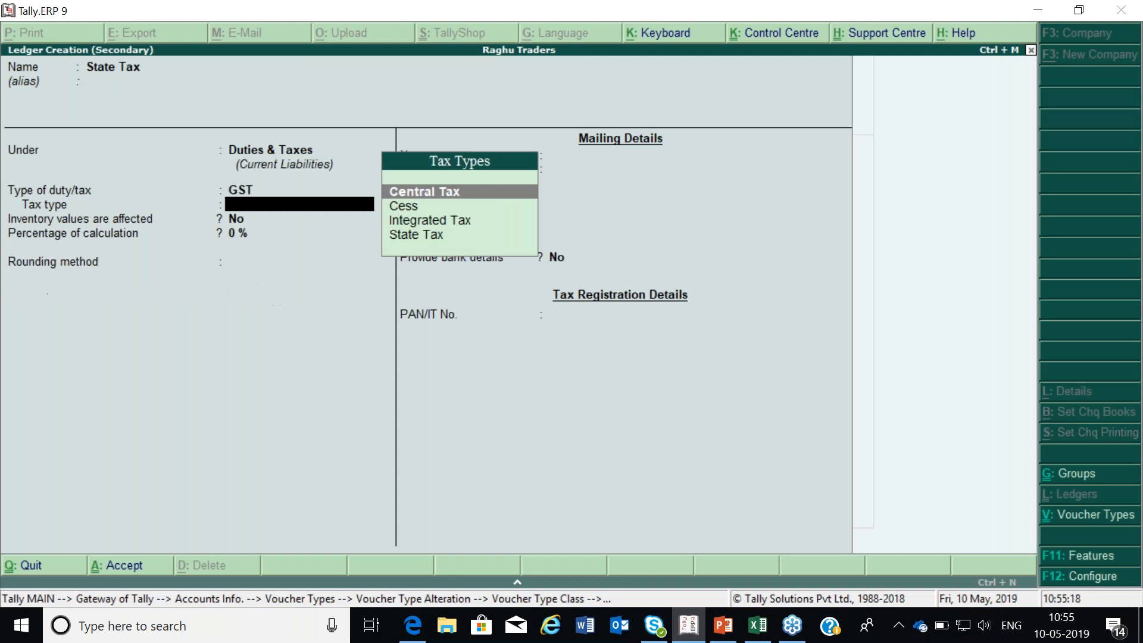
key("Down")
key("Down")
key("Down")
key("Return")
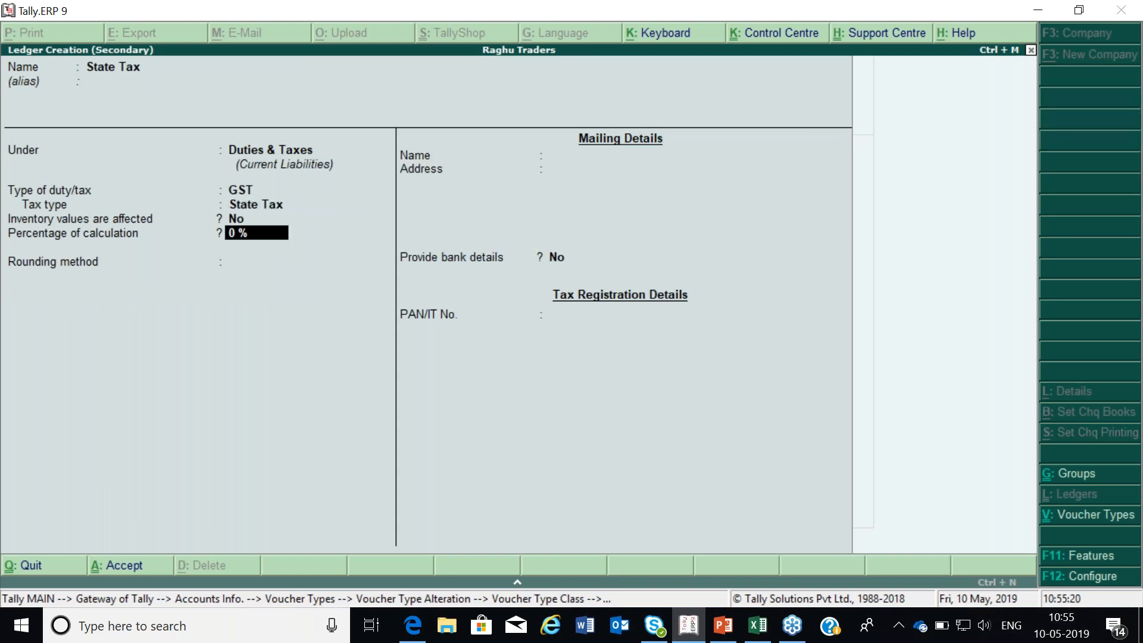
key("Return")
key("Return")
key("Return")
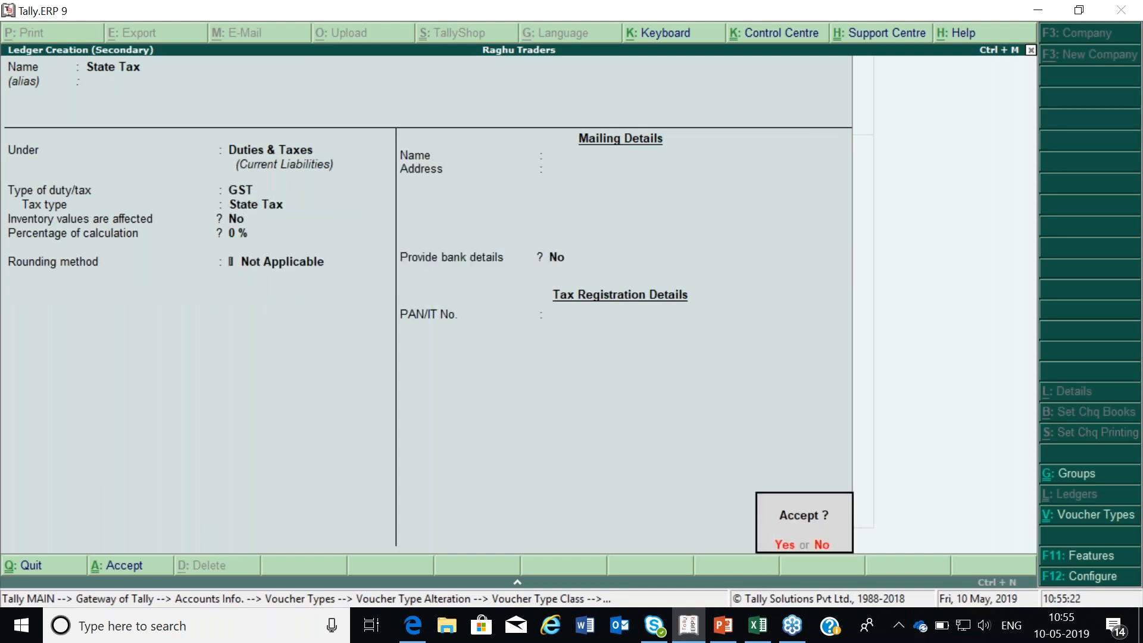
key("Return")
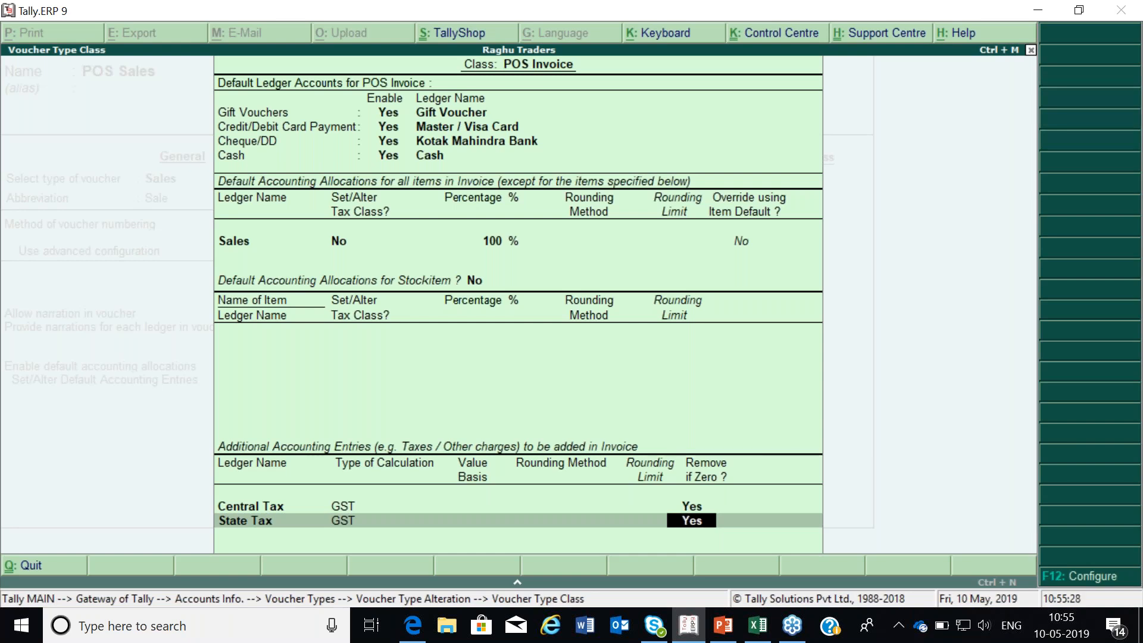
Step: Set State Tax to remove if zero, save the POS Sales voucher type, and reopen its class
key("Return")
key("Return")
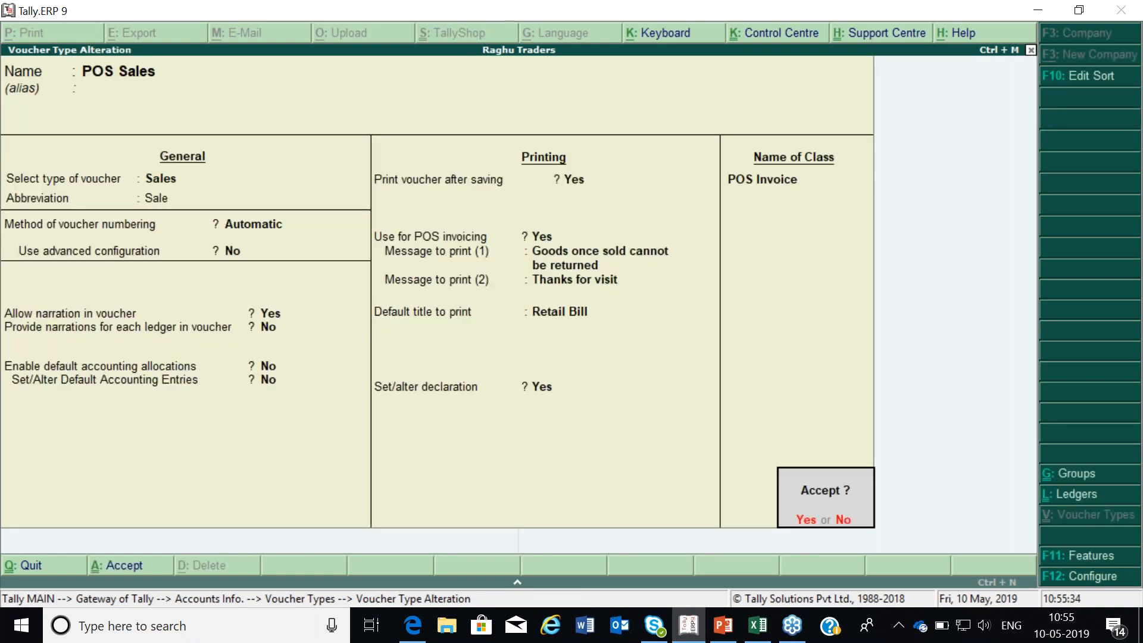
key("y")
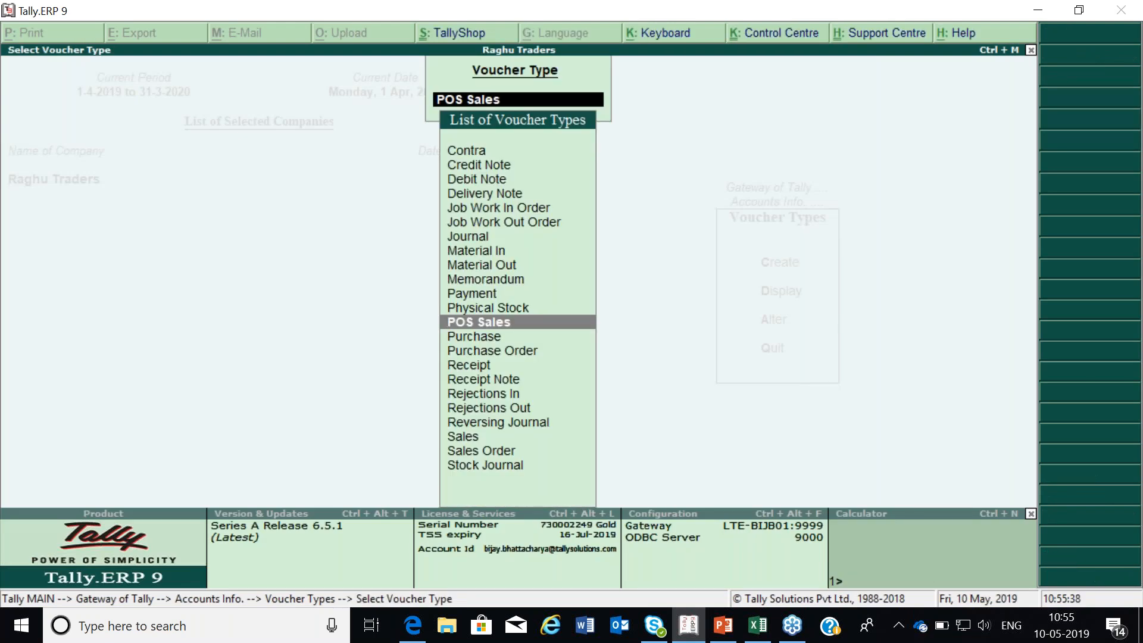
key("Return")
key("Return")
key("Return")
key("Return")
key("Return")
key("Return")
key("Return")
key("Return")
key("Return")
key("Return")
key("Return")
key("Return")
key("Return")
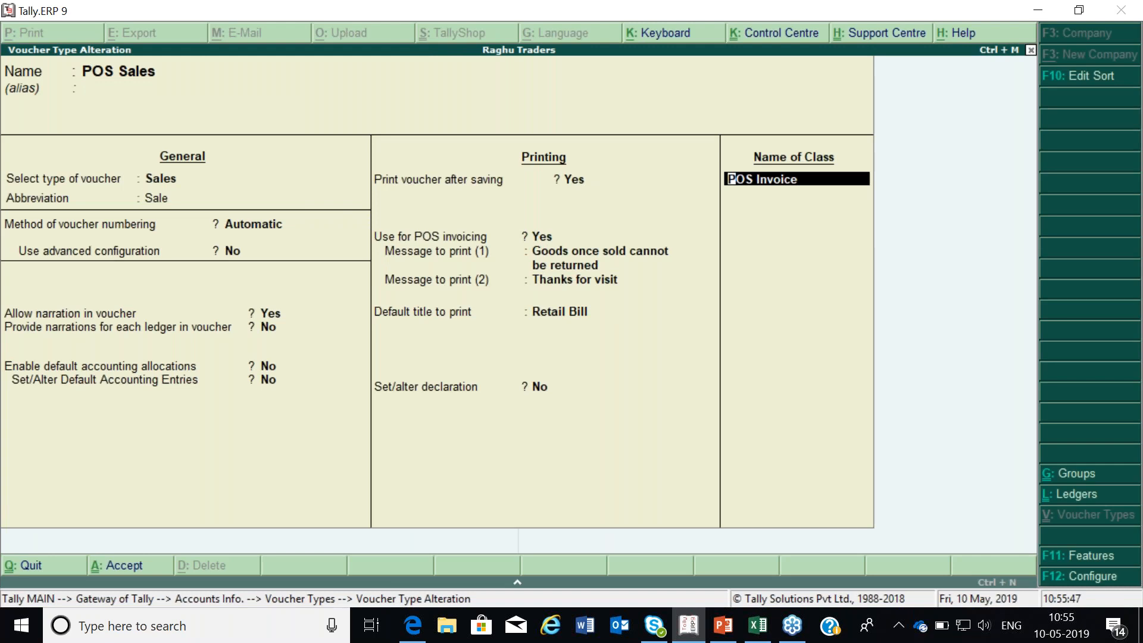
key("Return")
Step: Review the POS Invoice class ledgers and Sales allocation unchanged, then return to Gateway of Tally
key("Return")
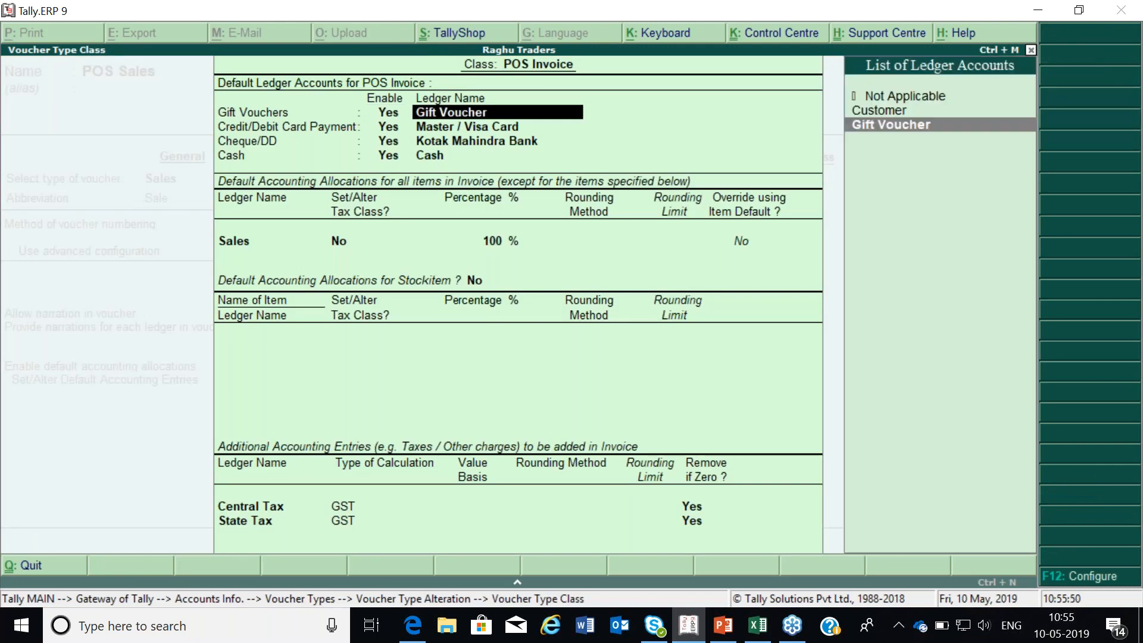
key("Return")
key("Return")
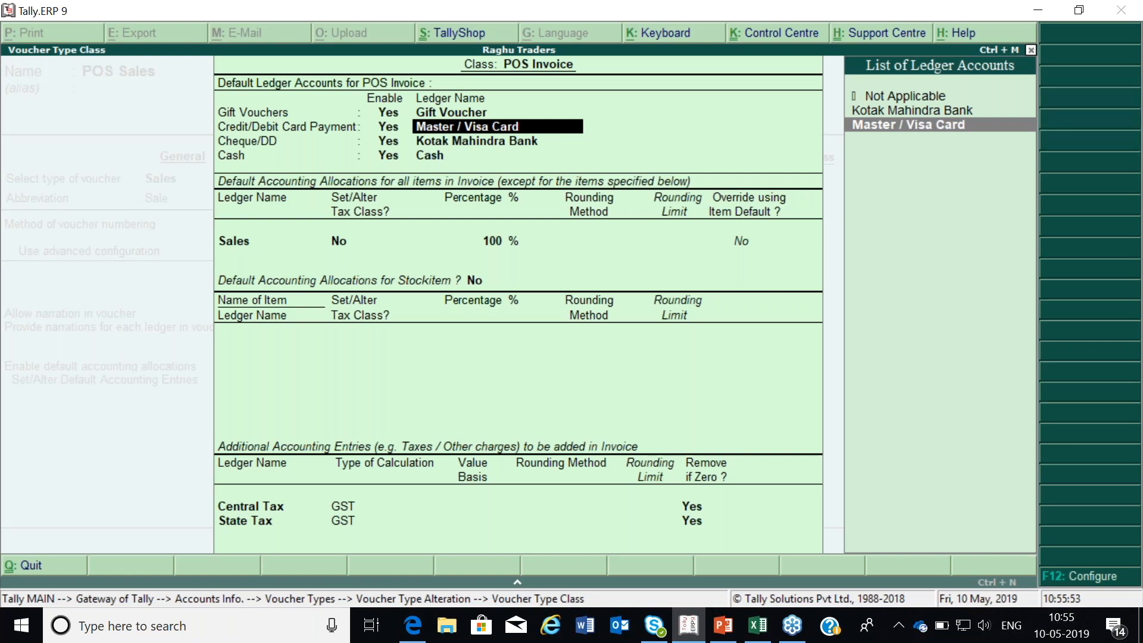
key("Return")
key("Return")
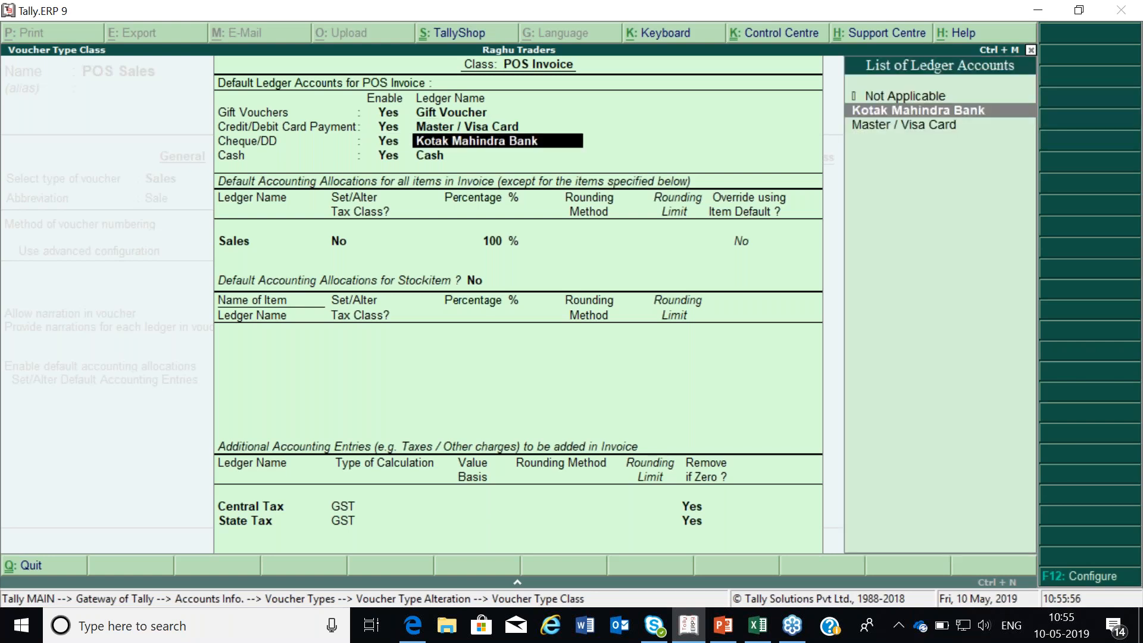
key("Return")
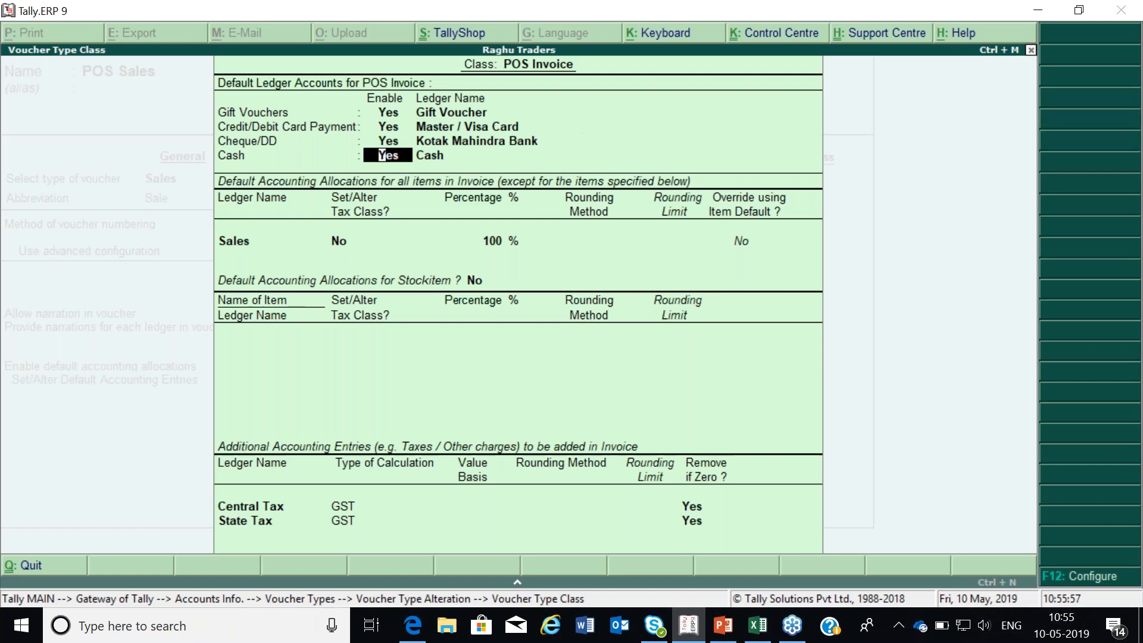
key("Return")
key("Return")
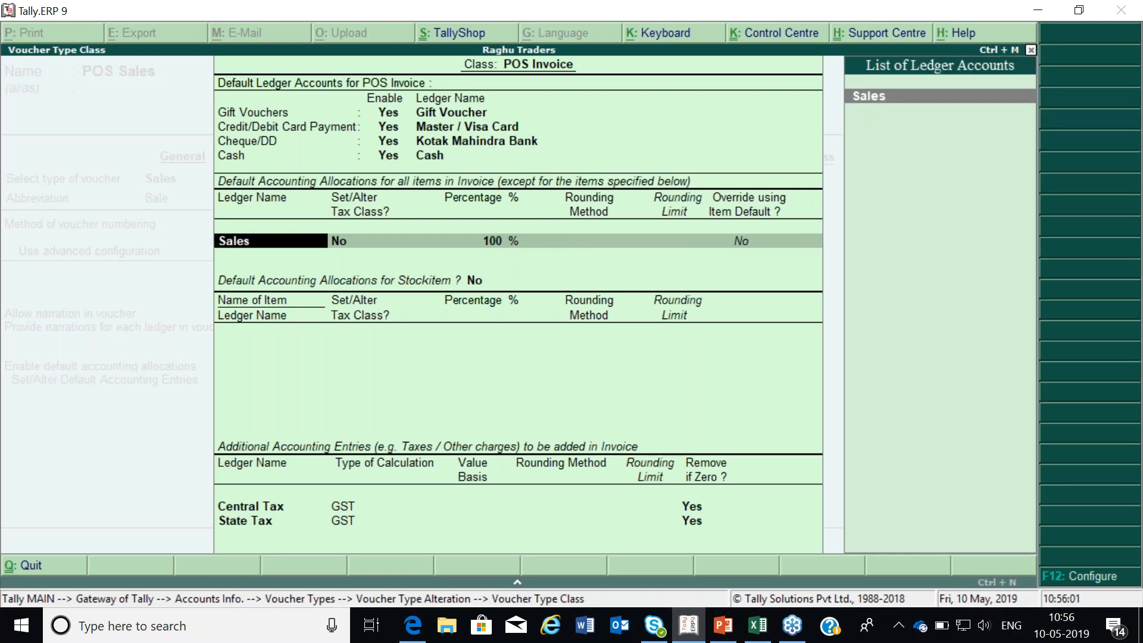
key("Return")
key("Return")
key("Return")
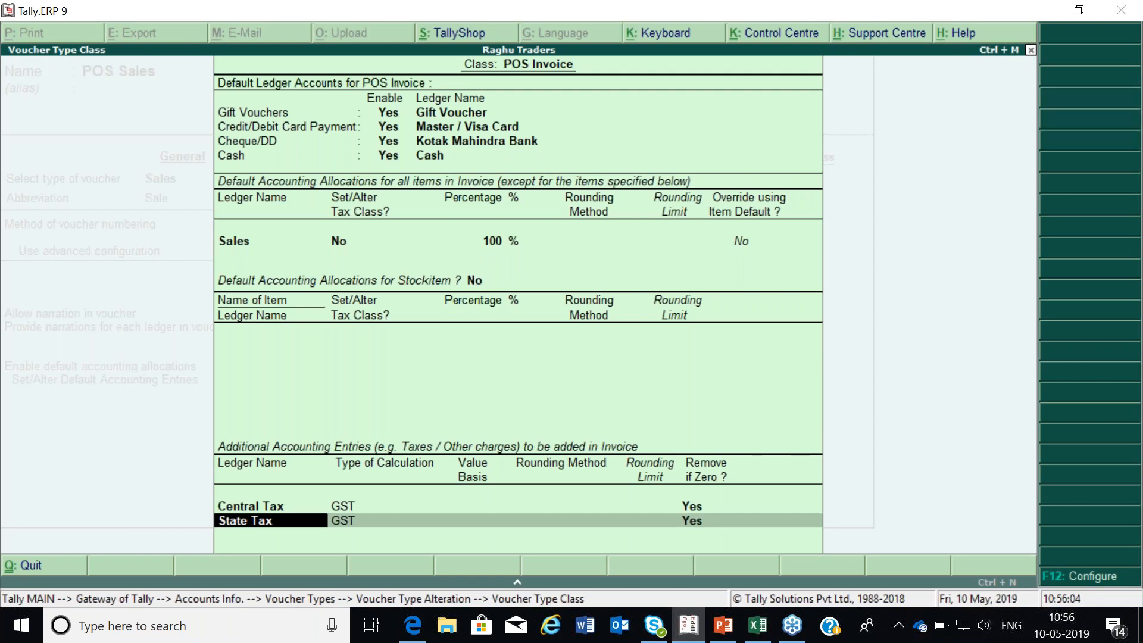
key("Return")
key("Return")
key("Return")
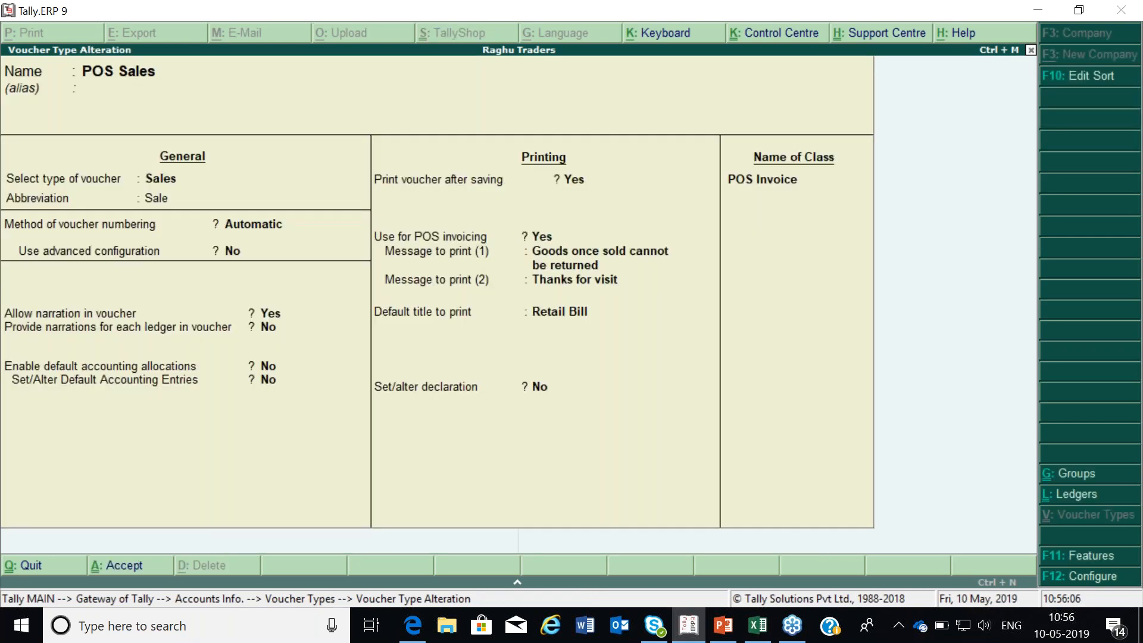
key("Return")
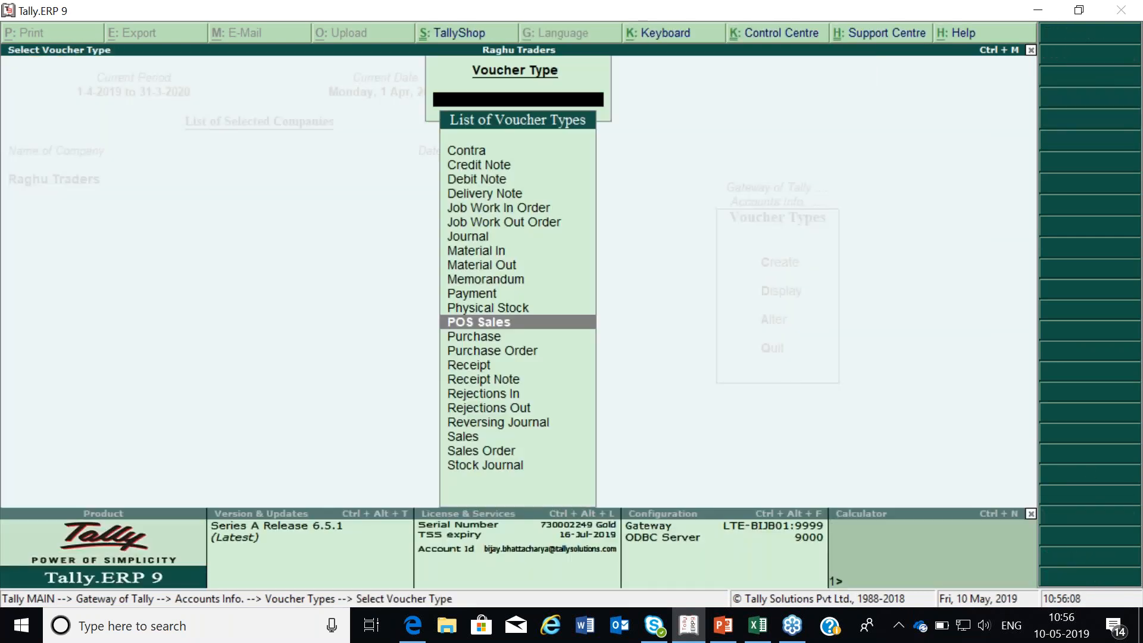
key("Escape")
key("Escape")
Step: Start a POS Sales voucher dated 2-4-2019 for Customer in Karnataka with the Sales ledger
key("Down")
key("Down")
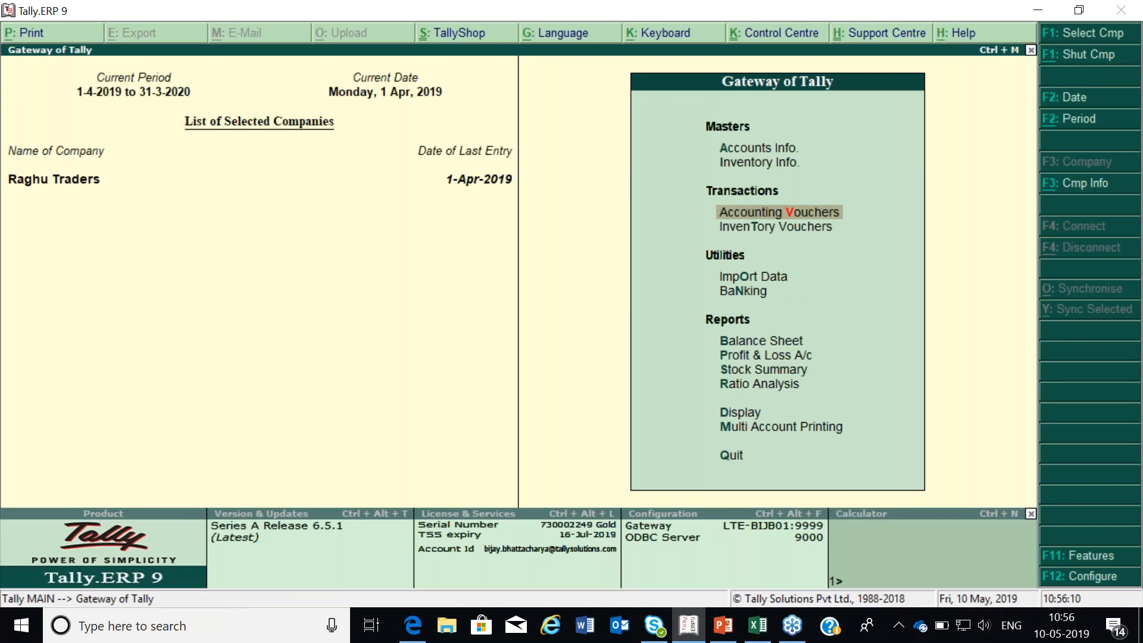
key("Return")
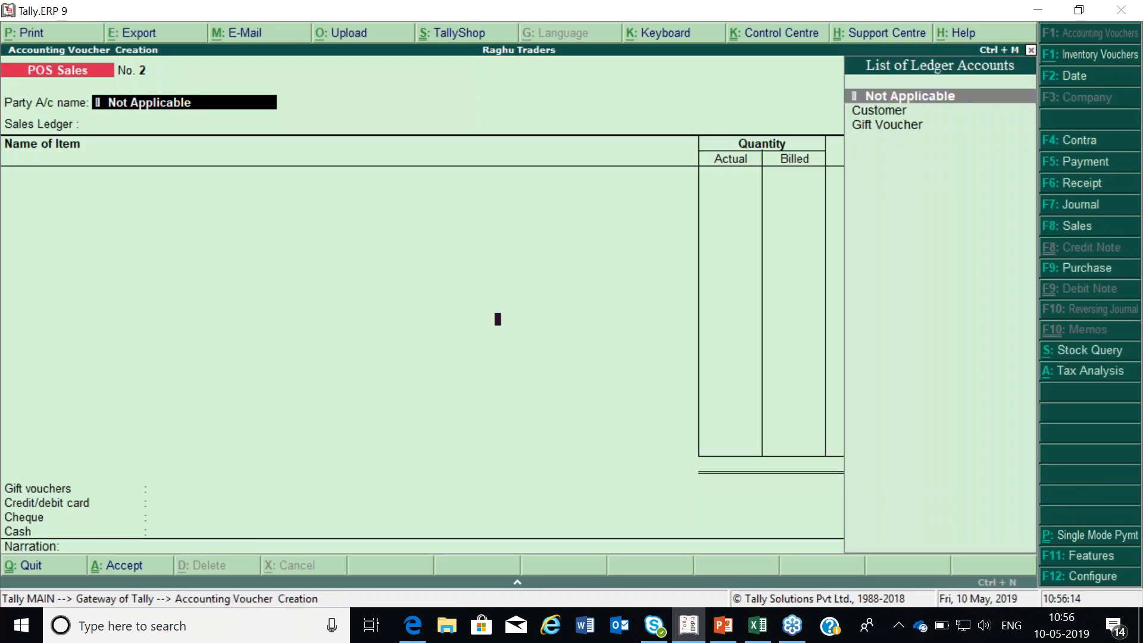
key("F2")
key("Return")
key("Down")
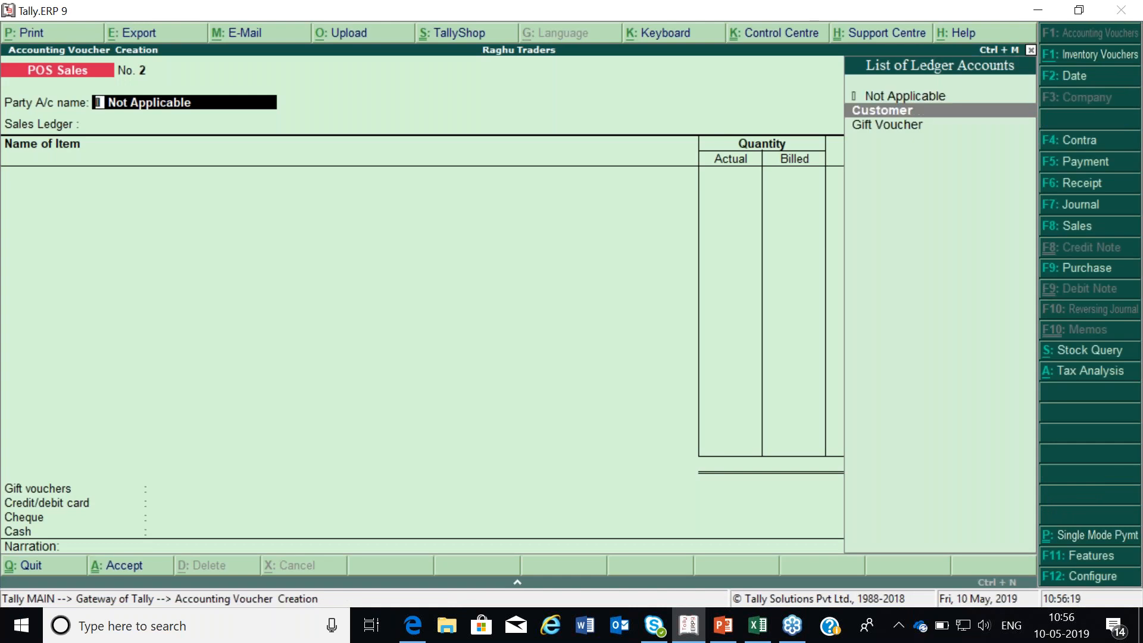
key("Return")
key("Return")
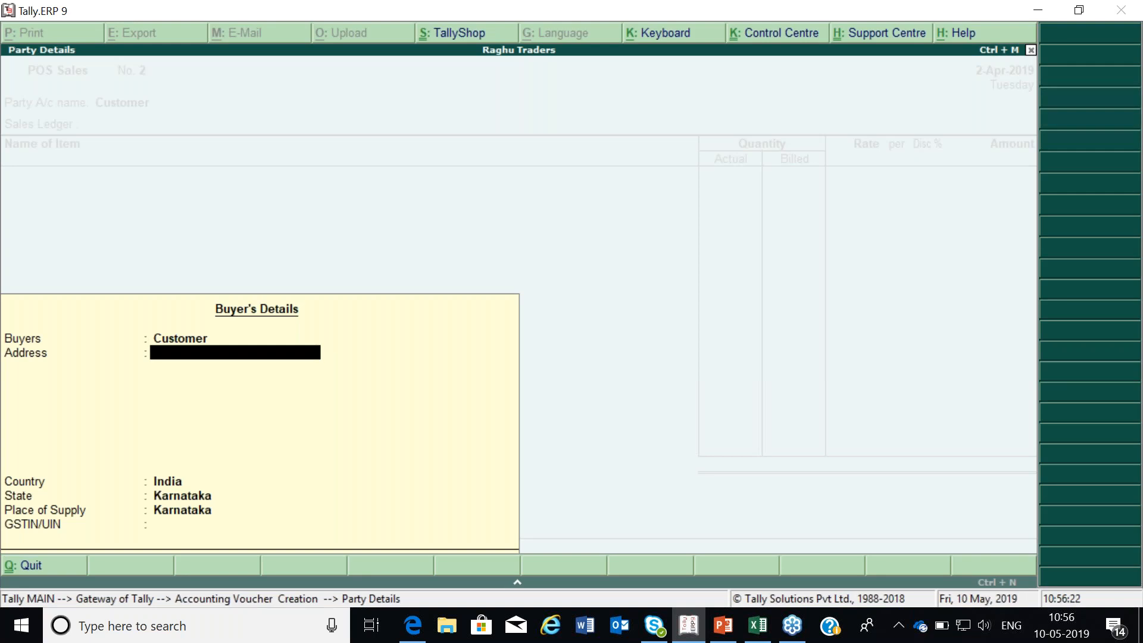
key("Return")
key("Return")
key("Return")
key("Return")
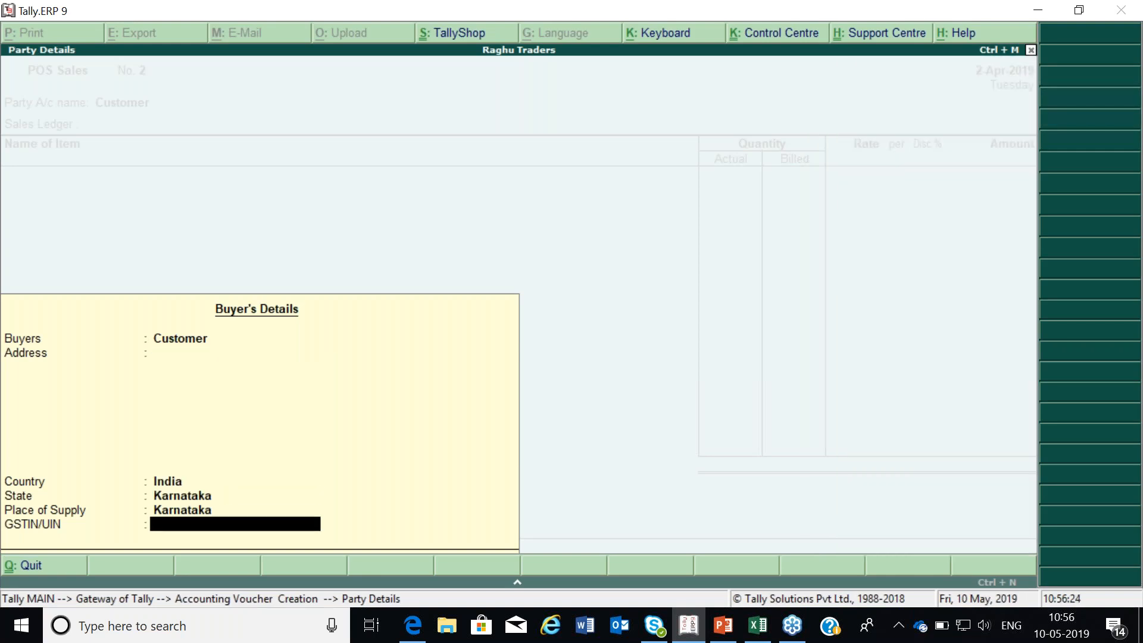
key("Return")
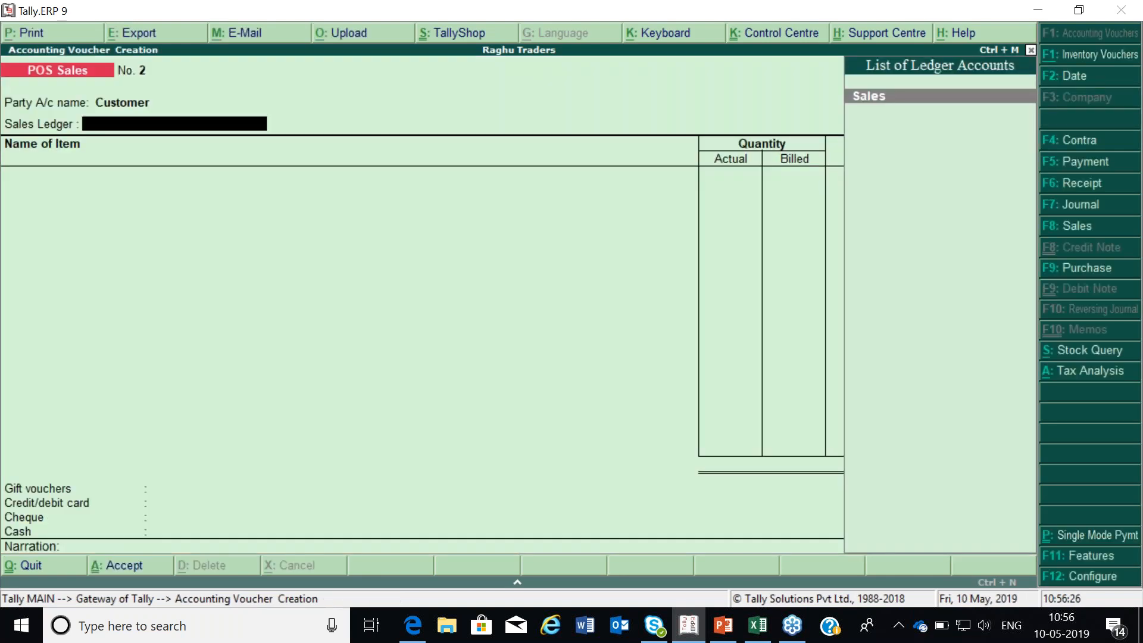
key("Return")
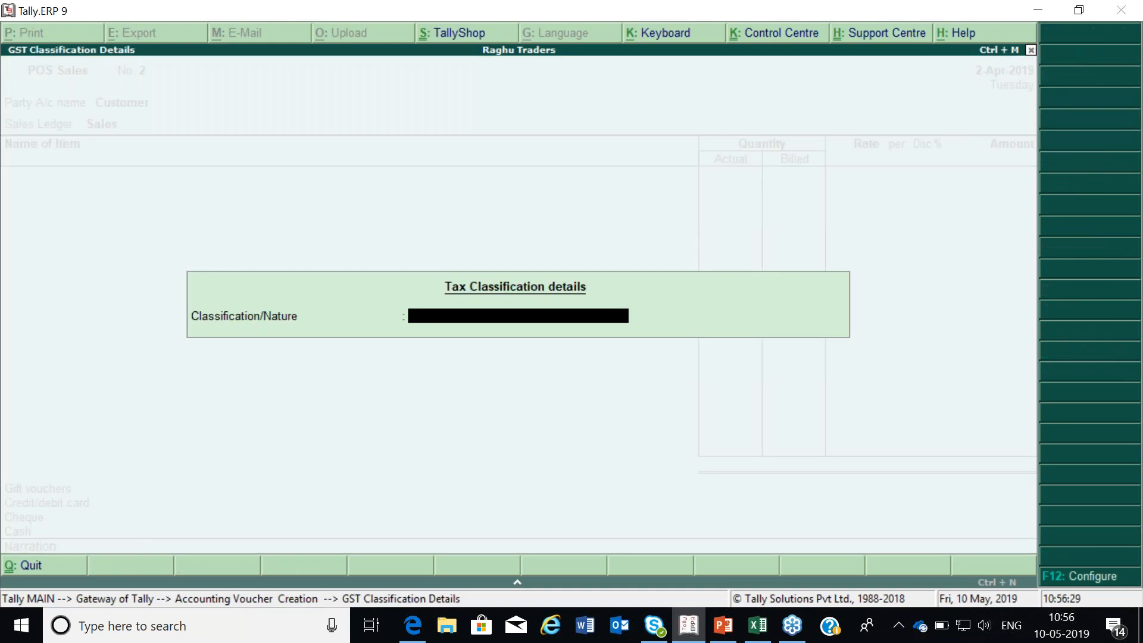
key("Return")
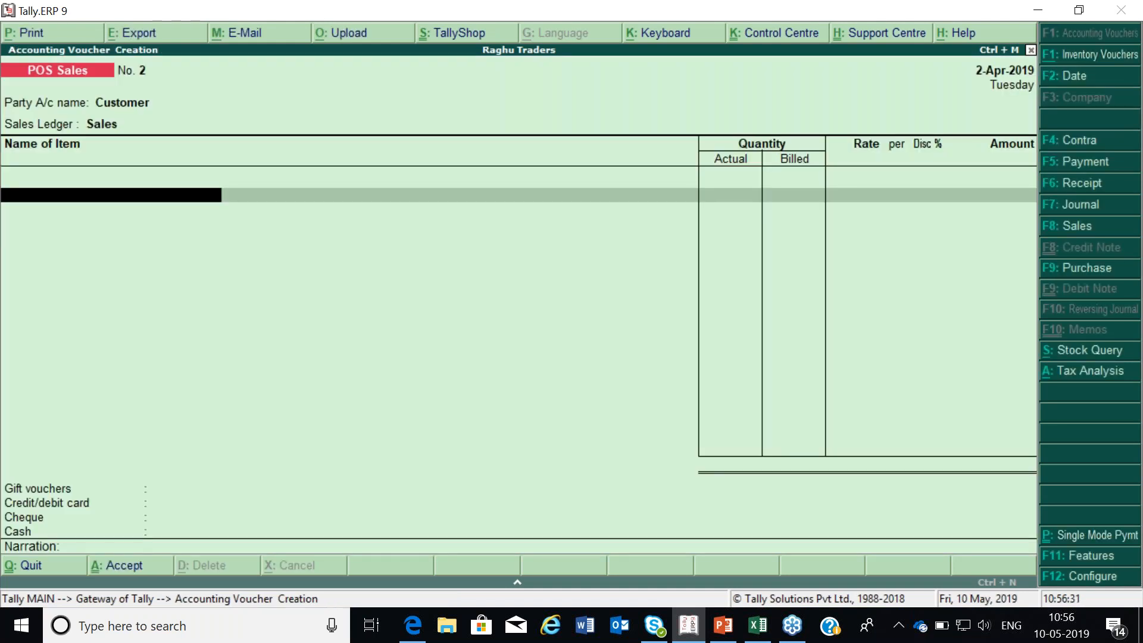
Step: Add one Dell Laptop at rate 24,500 with a 2% discount
key("Down")
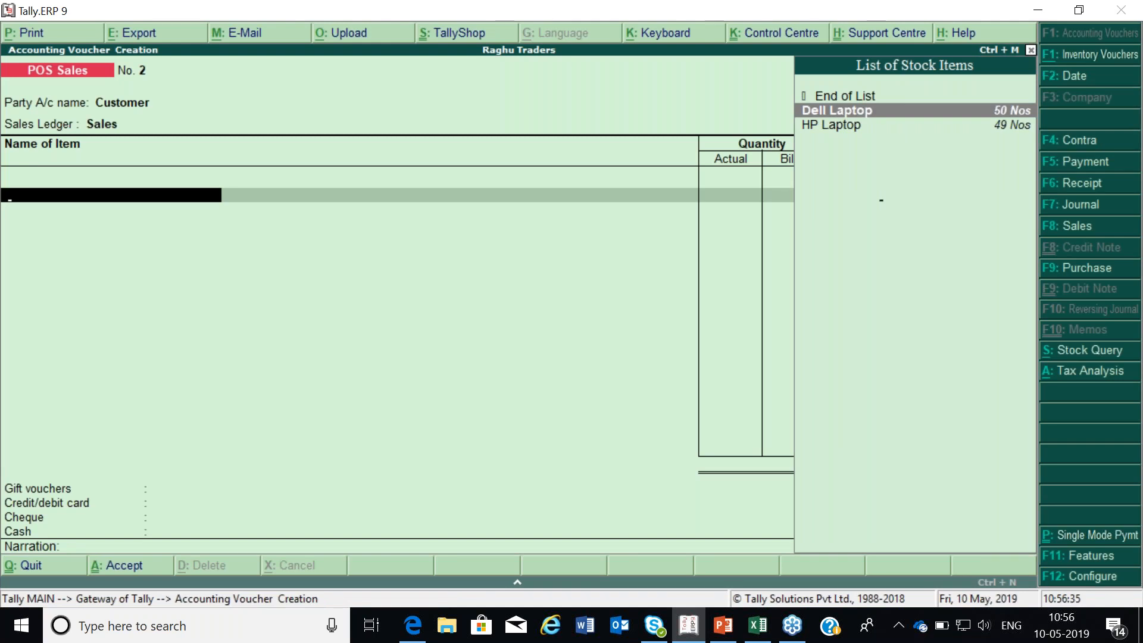
key("Return")
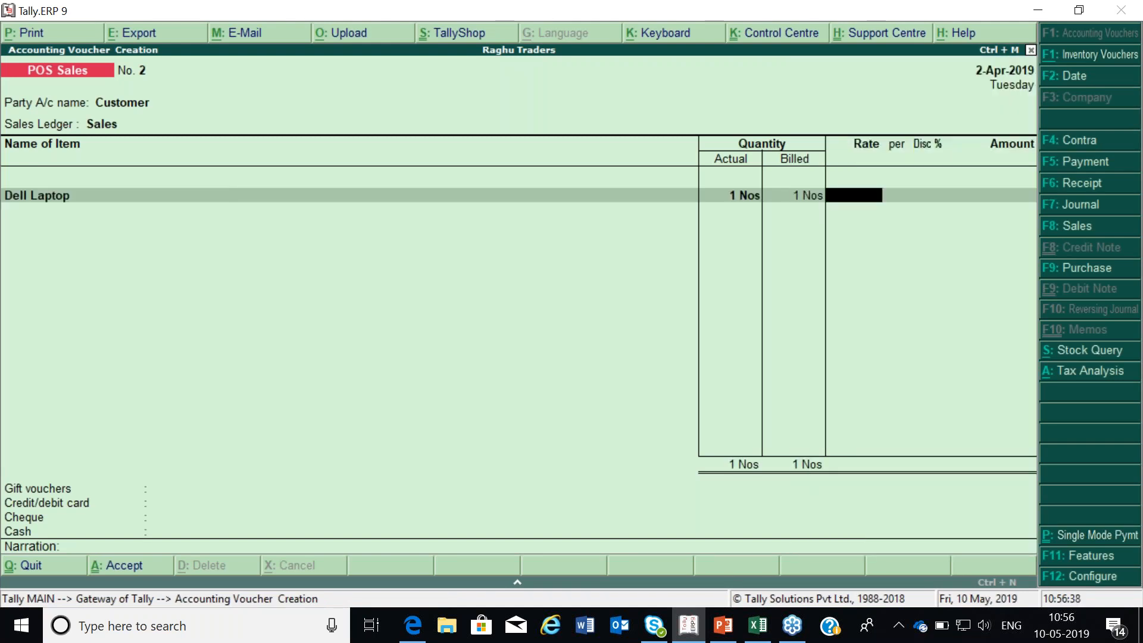
type("24,500")
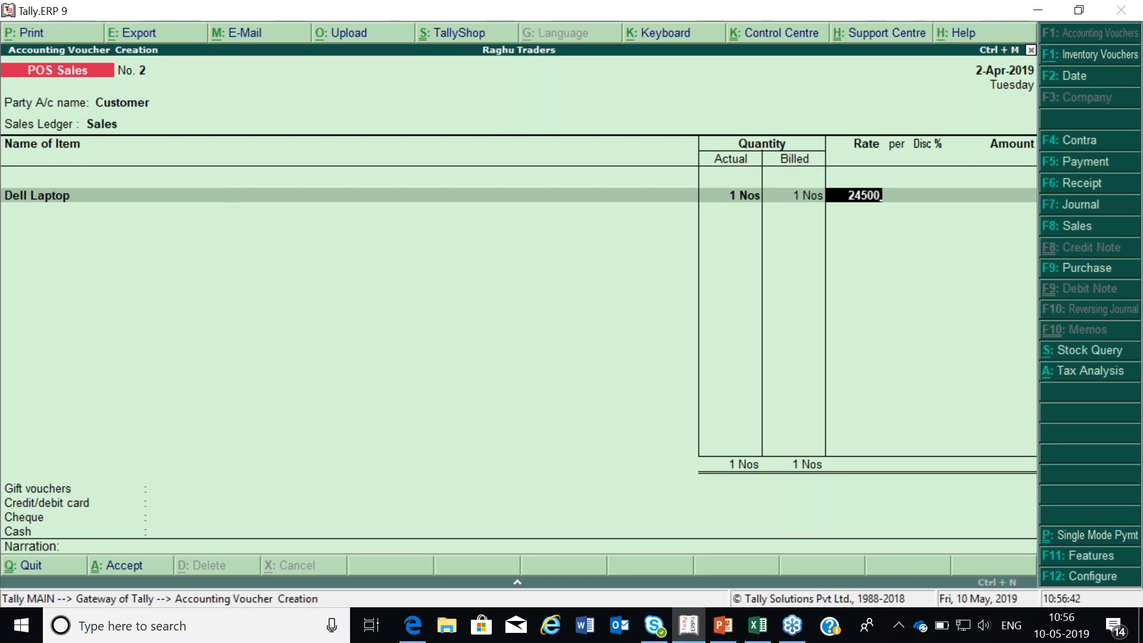
key("Return")
key("BackSpace")
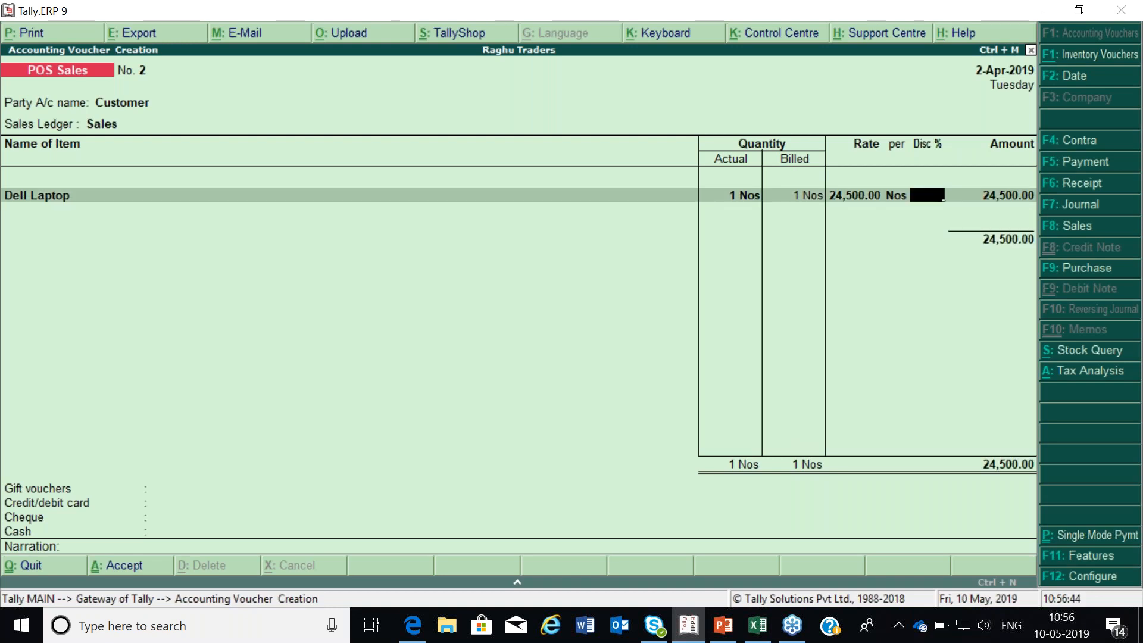
type("2")
key("Return")
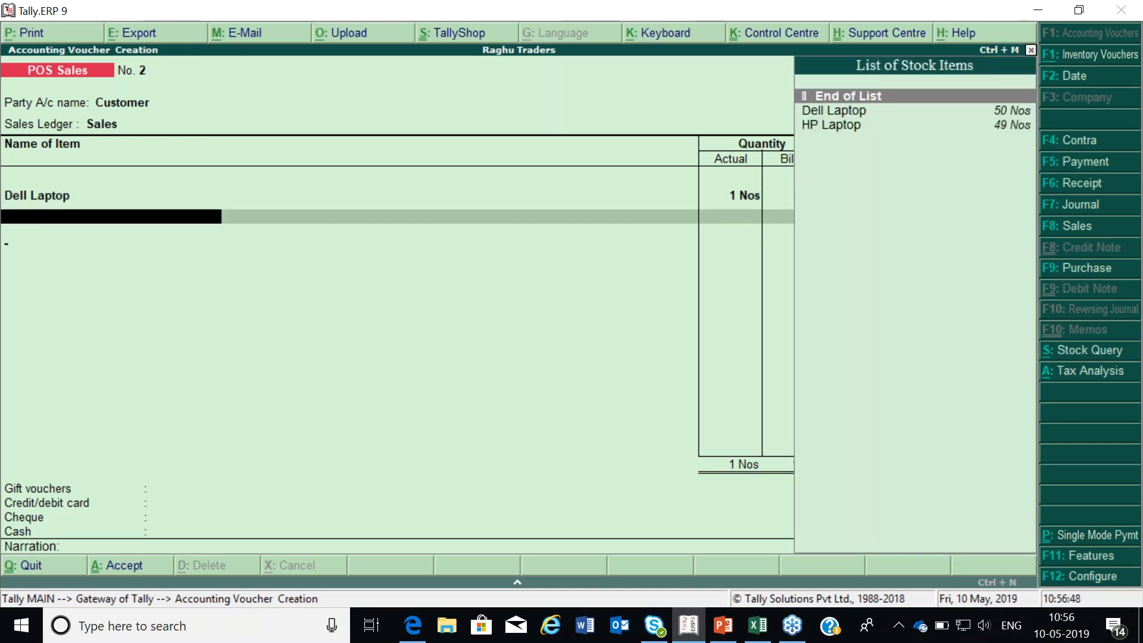
Step: Discard the unsaved voucher and reopen a blank POS Sales voucher No. 2
key("Return")
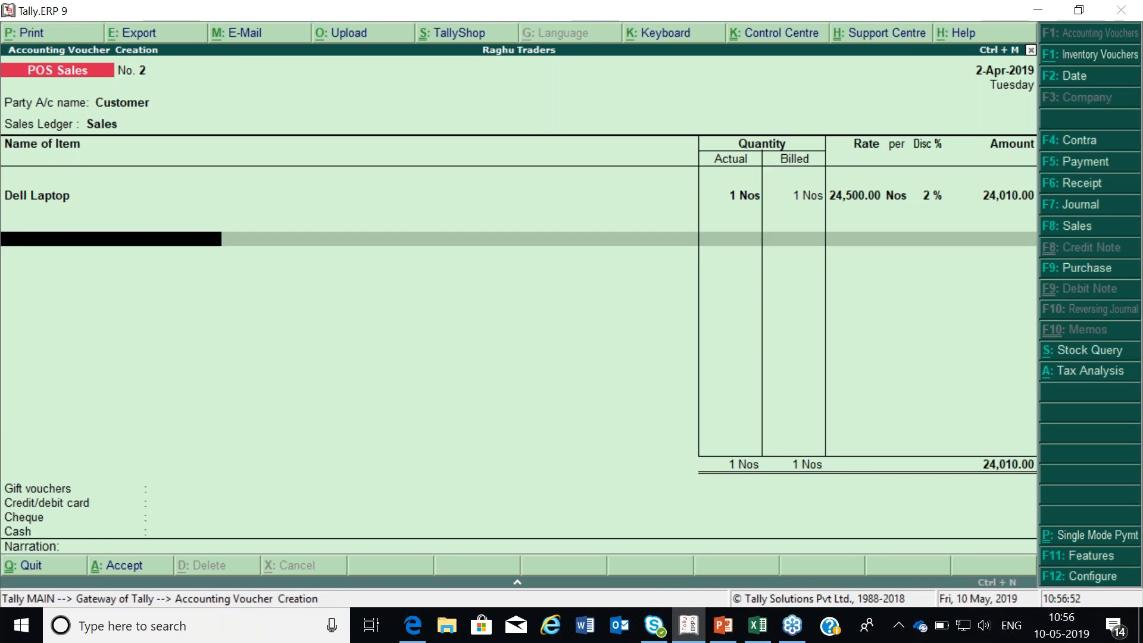
key("Escape")
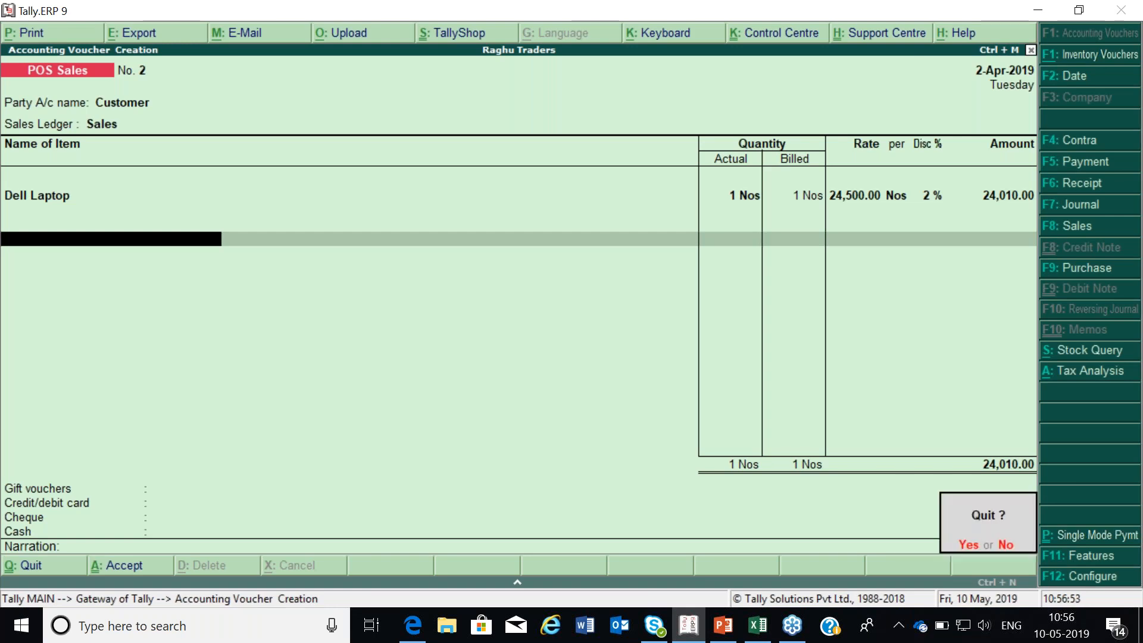
key("y")
key("Return")
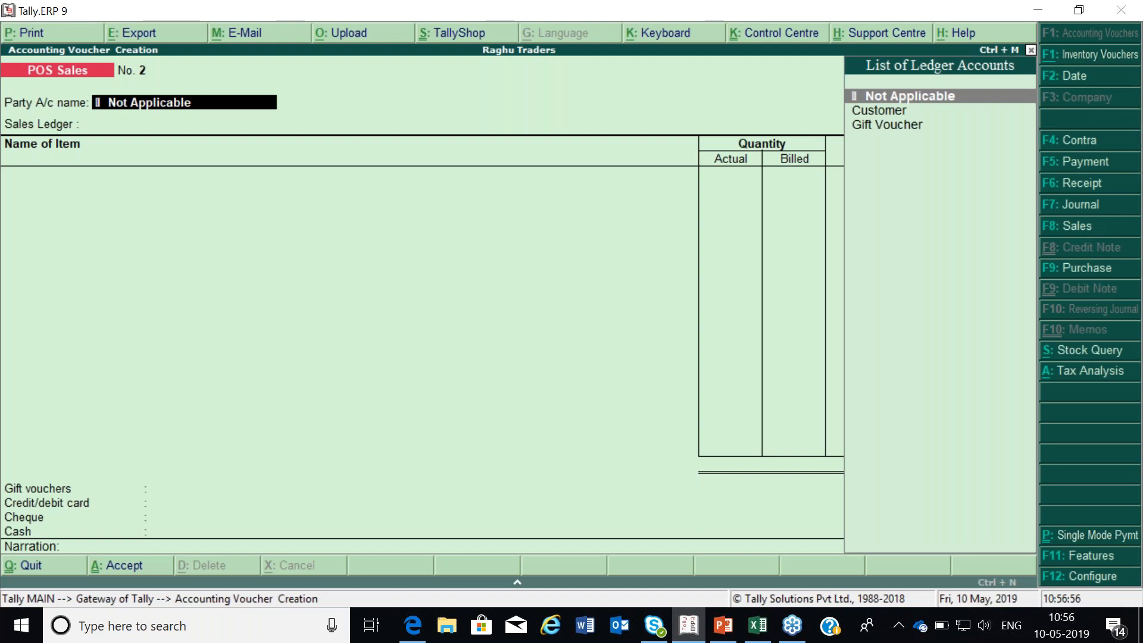
Step: Switch the POS Sales voucher to the POS Invoice class and select Customer as the party
key("F8")
key("Return")
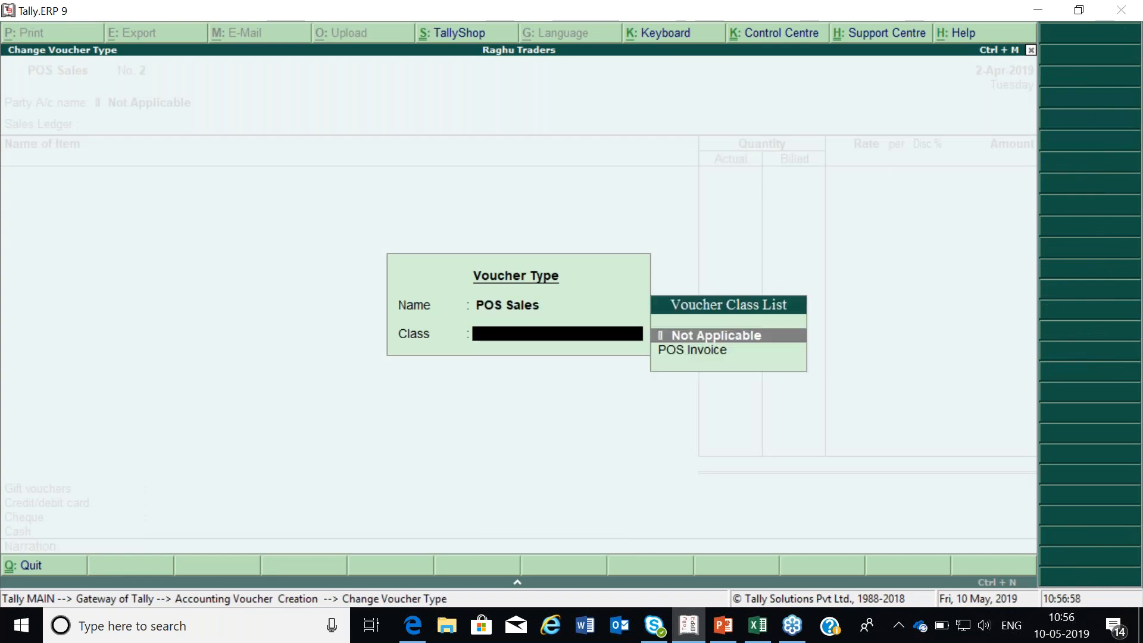
key("Down")
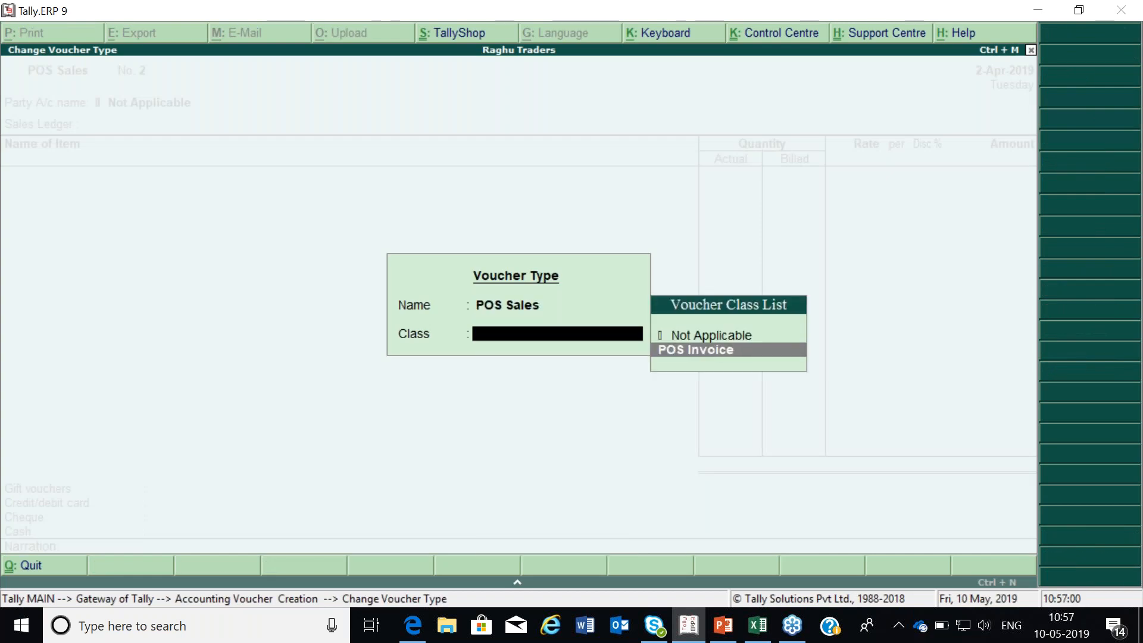
key("Return")
key("Down")
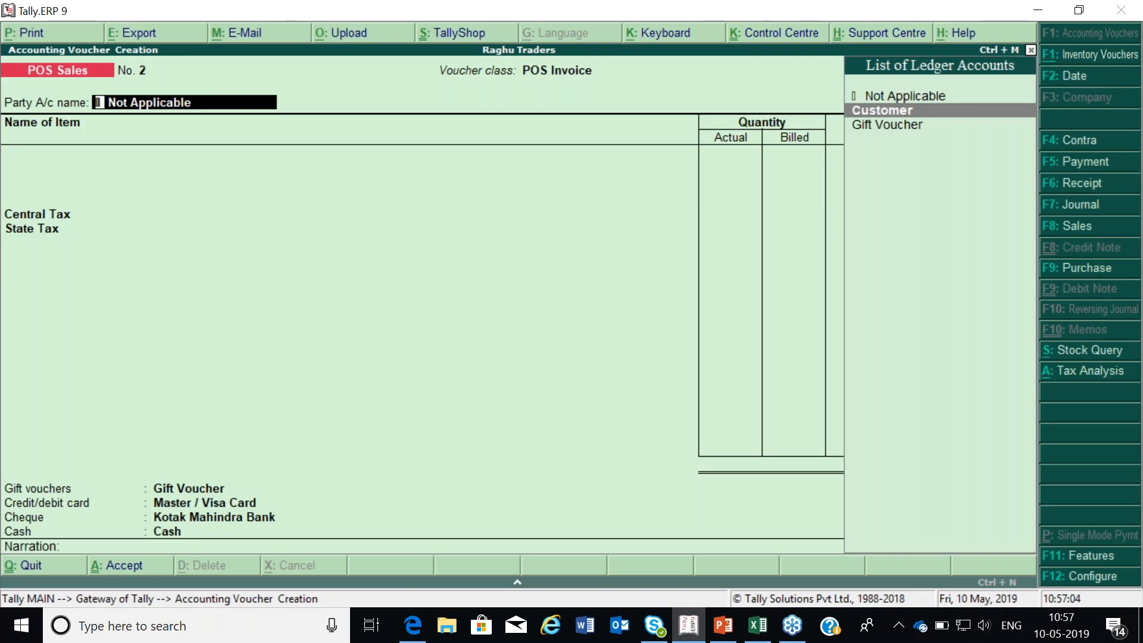
key("Return")
key("Return")
key("Return")
key("Return")
key("Return")
key("Return")
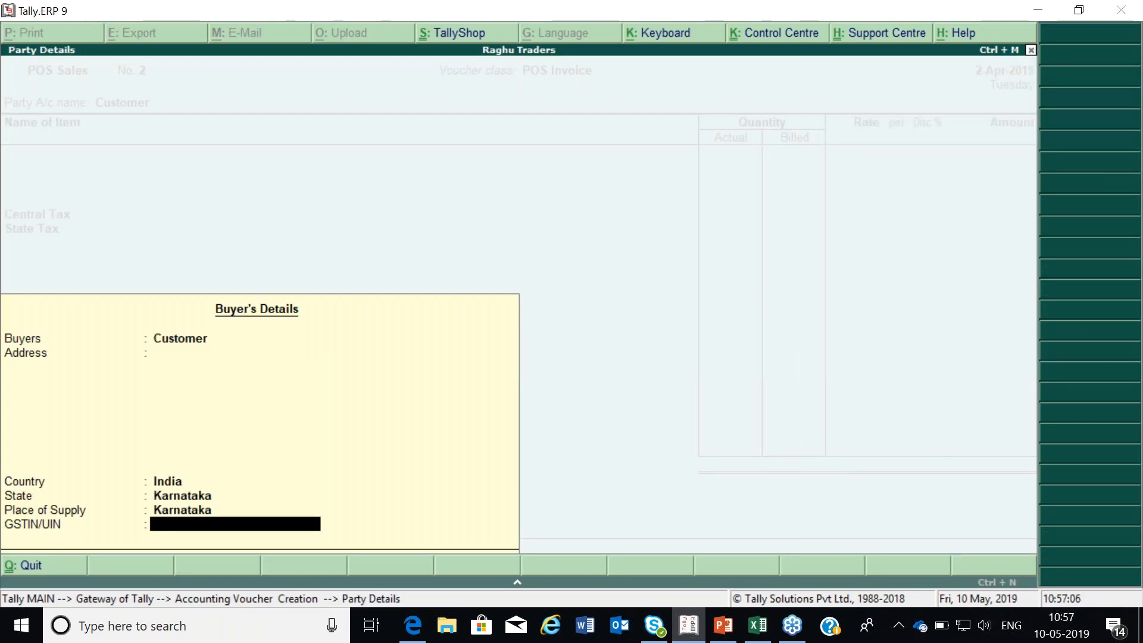
Step: Add Dell Laptop with an actual quantity of 2 Nos at a rate of 25,400
key("Down")
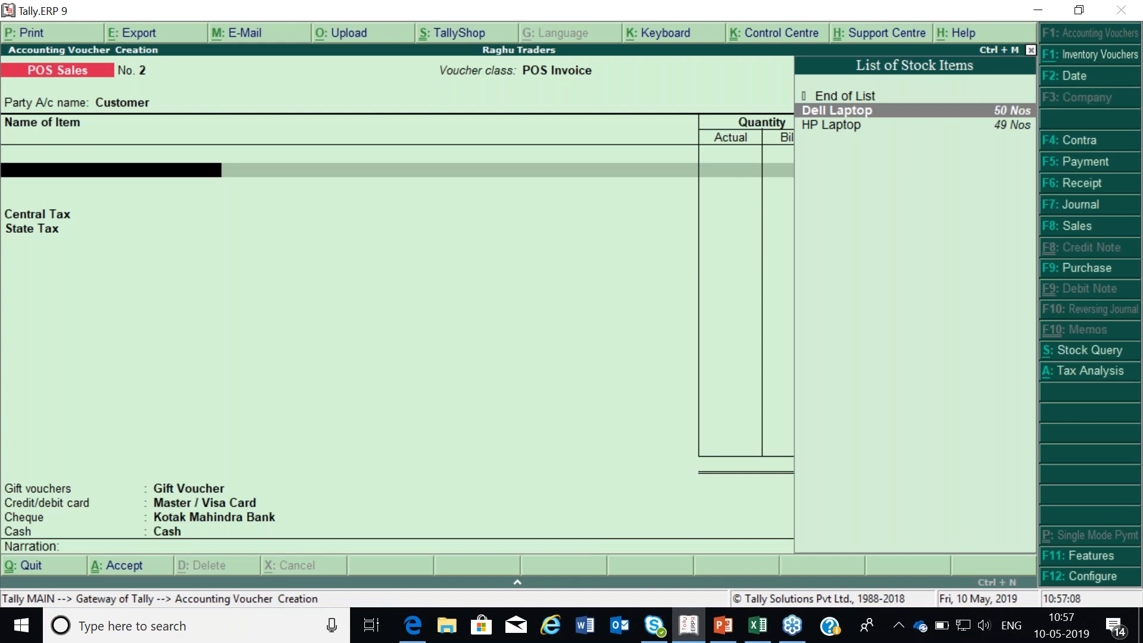
key("Return")
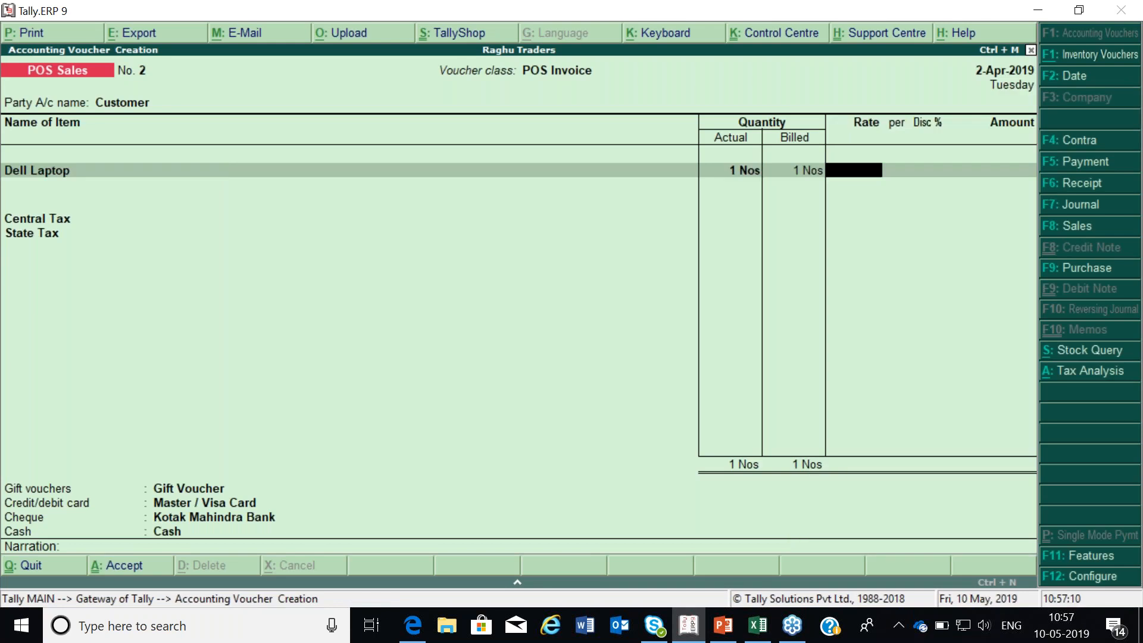
key("BackSpace")
key("BackSpace")
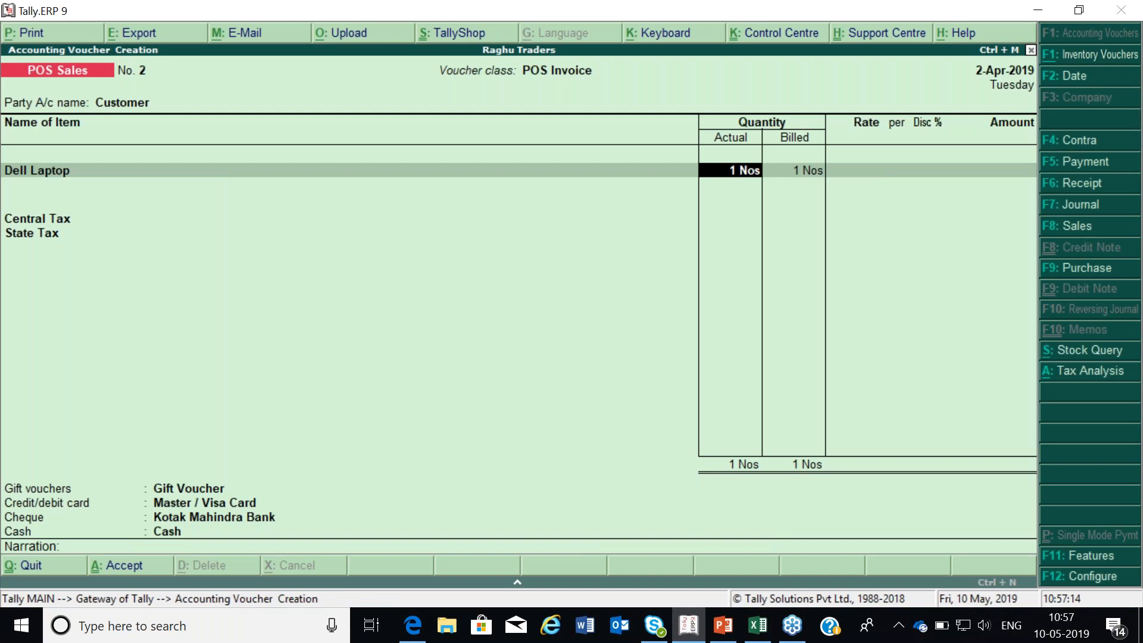
type("2")
key("Return")
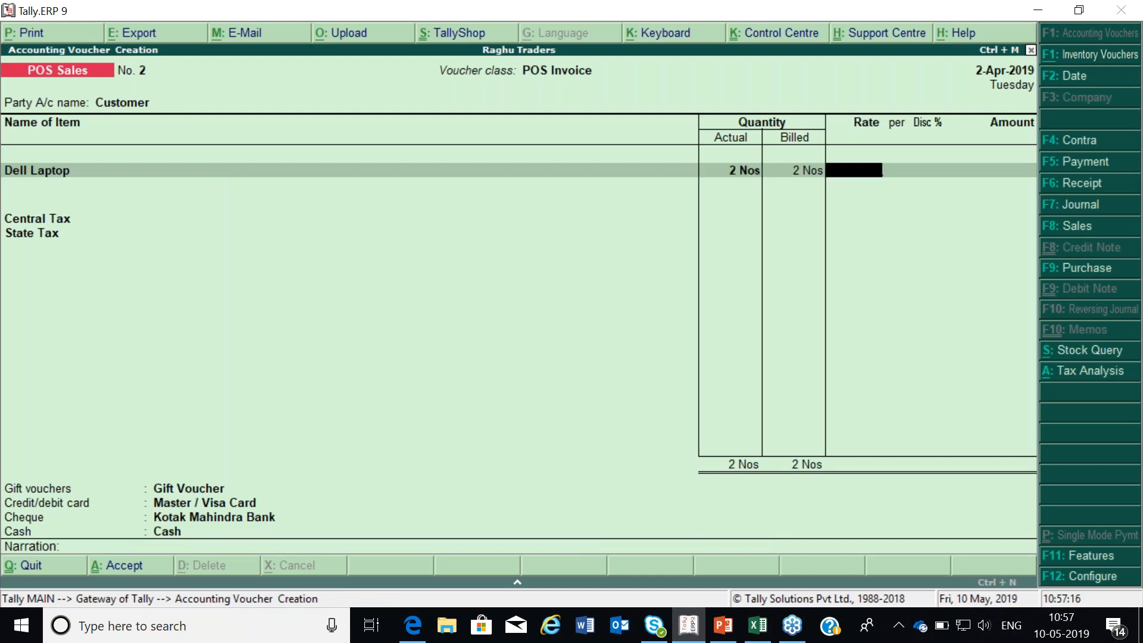
type("2")
key("Return")
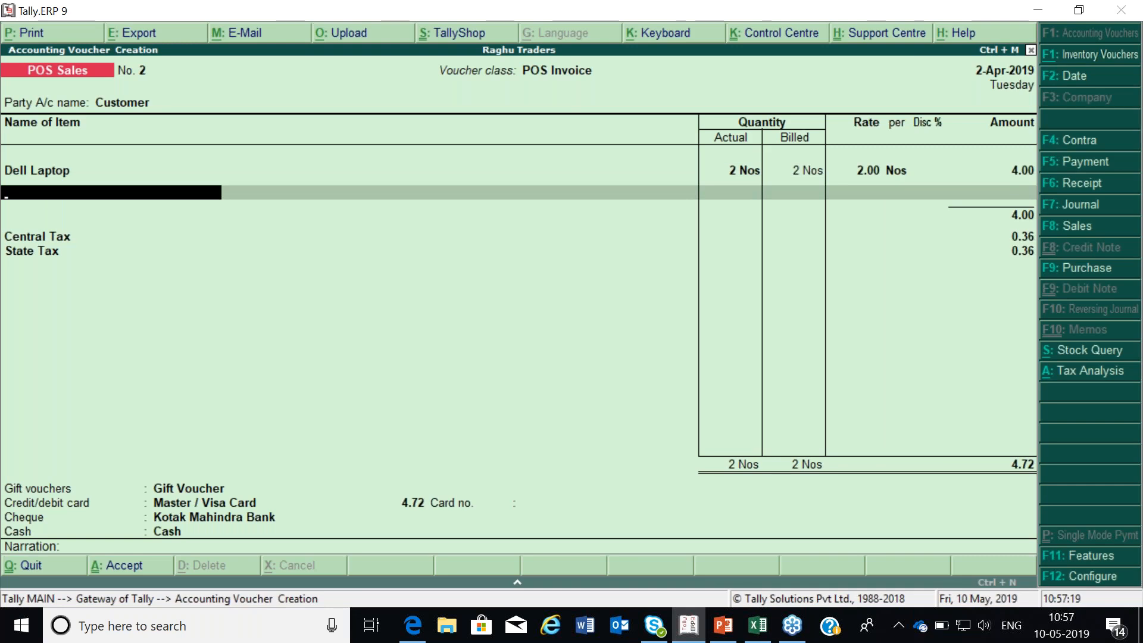
key("BackSpace")
key("BackSpace")
type("25400")
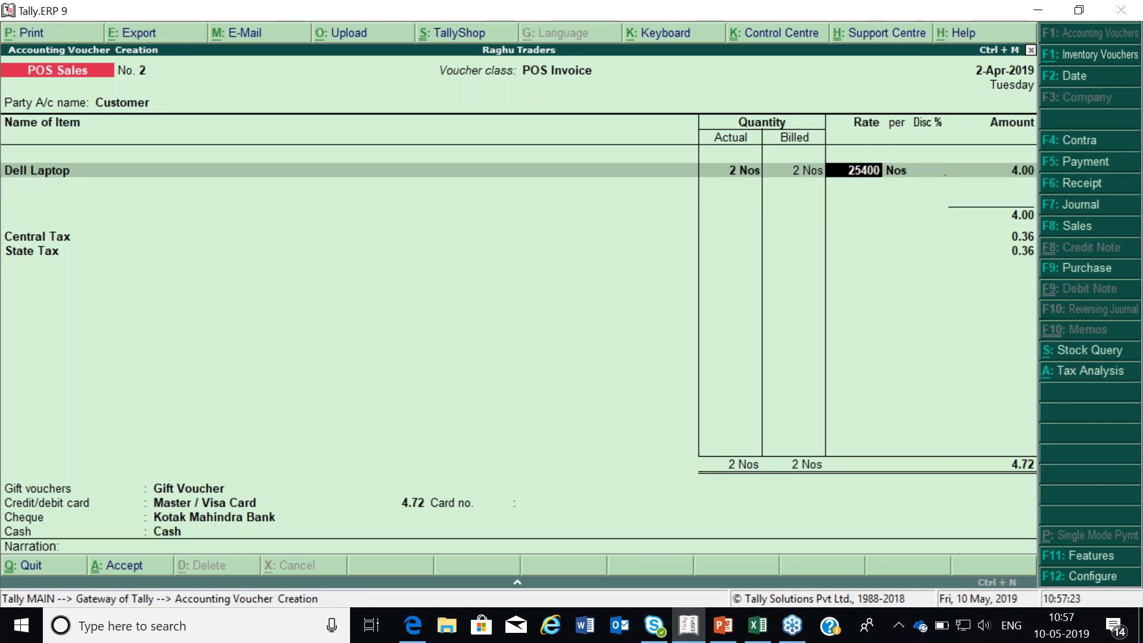
key("Return")
Step: Apply a 2% discount and set the billed quantity to 1 Nos, finishing the item lines
key("Return")
key("BackSpace")
type("2")
key("Return")
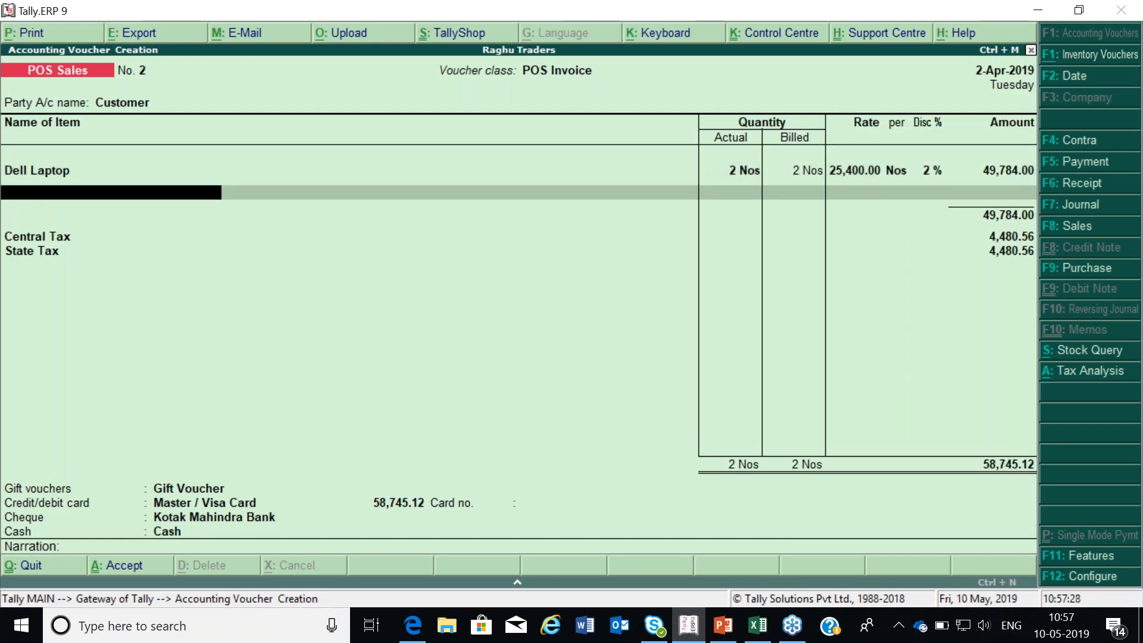
key("Return")
key("BackSpace")
key("BackSpace")
type("1")
key("Return")
key("Return")
key("Return")
key("Return")
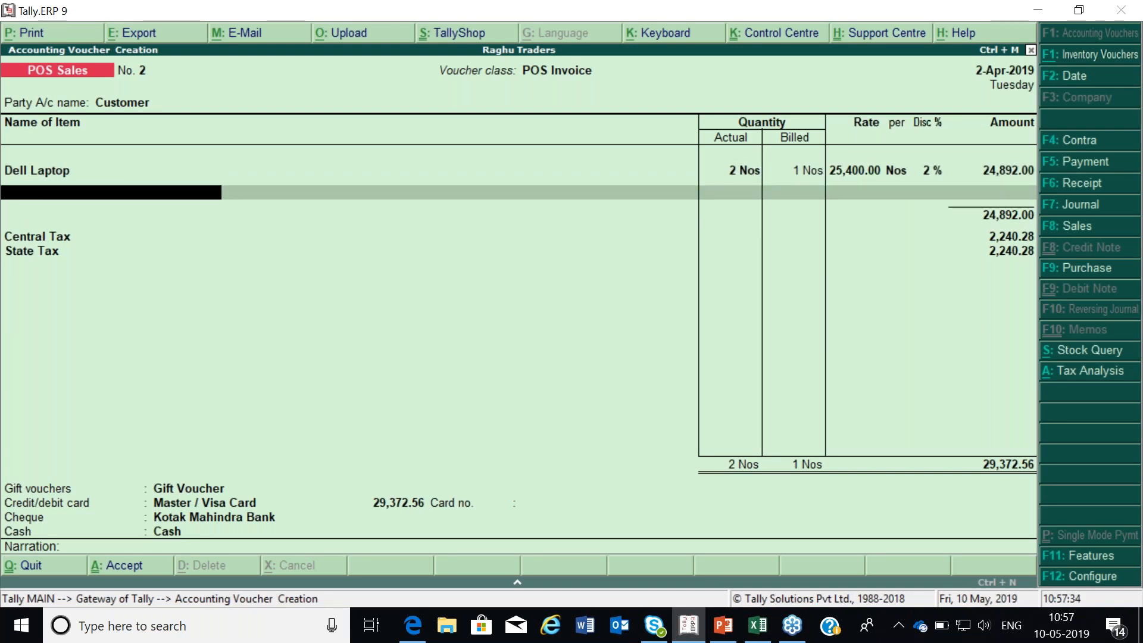
key("Return")
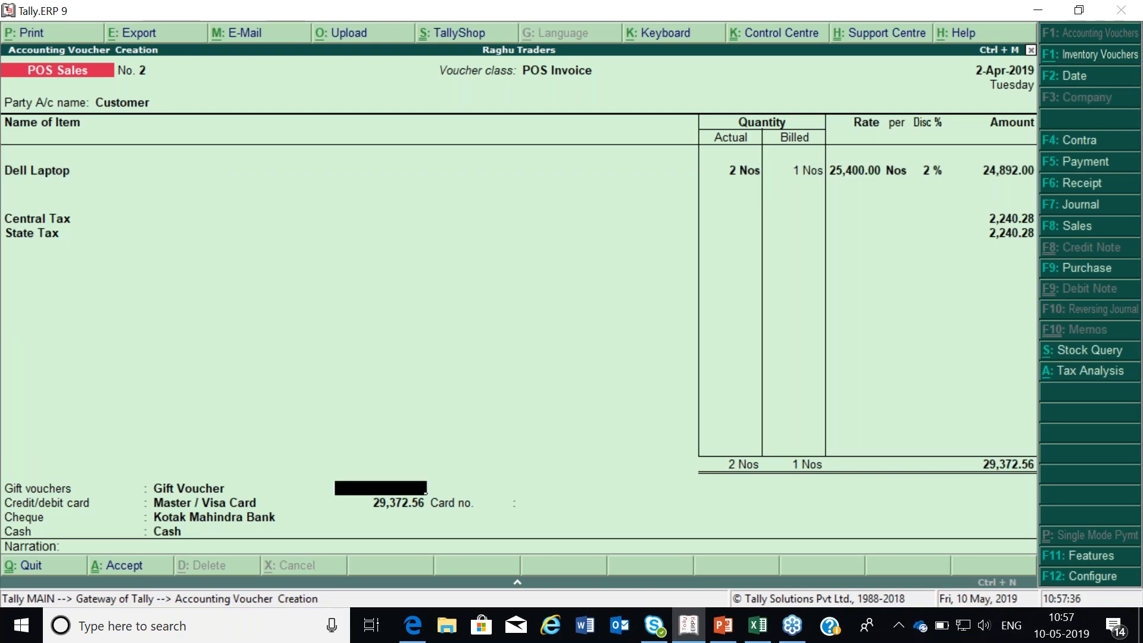
Step: Pay 29,372.56 by credit/debit card, enter the card number, and save the voucher
key("Return")
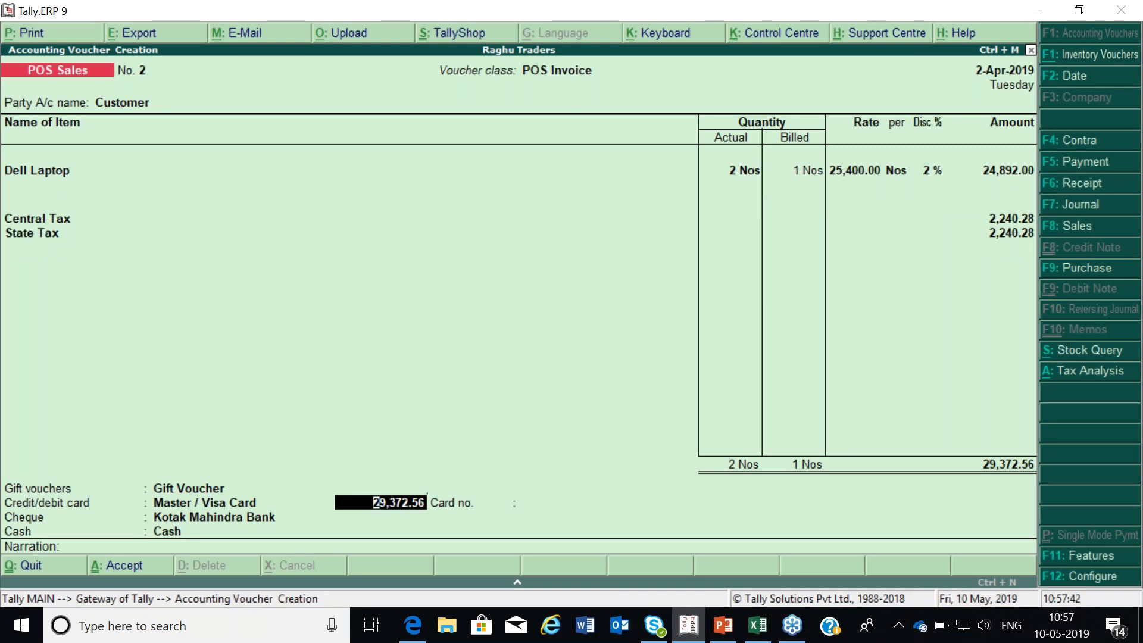
key("Return")
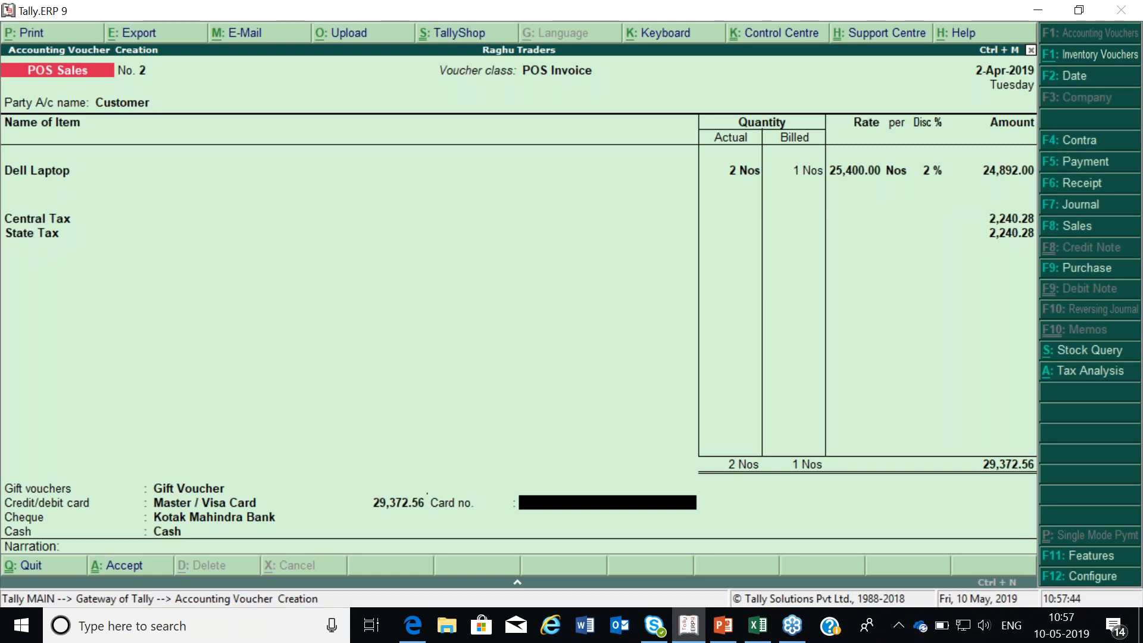
type("223344551122")
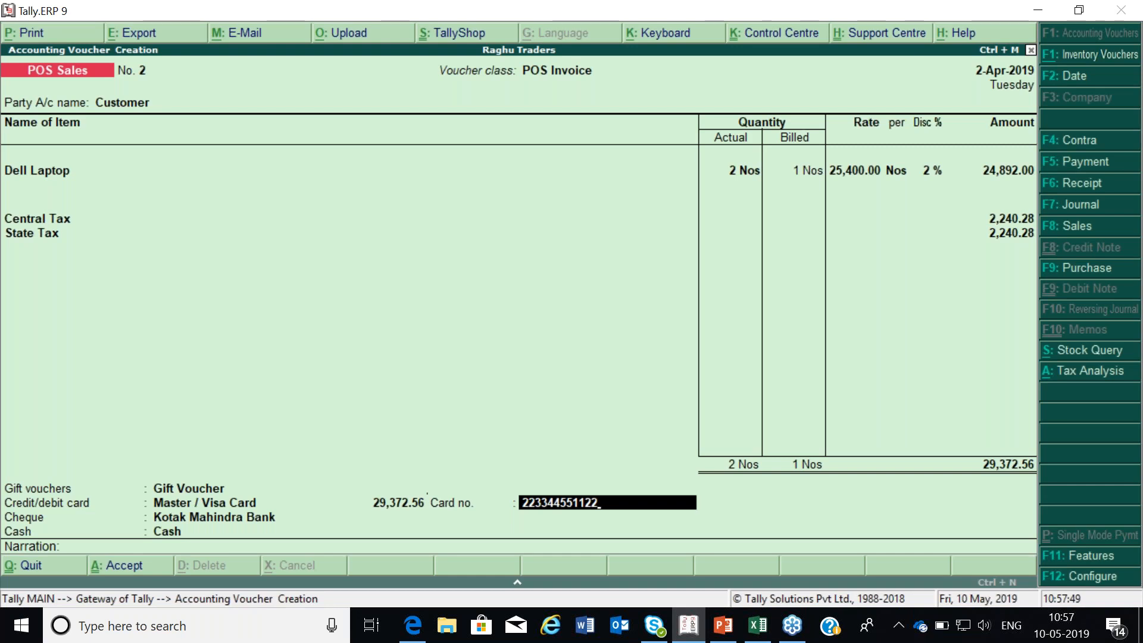
key("Return")
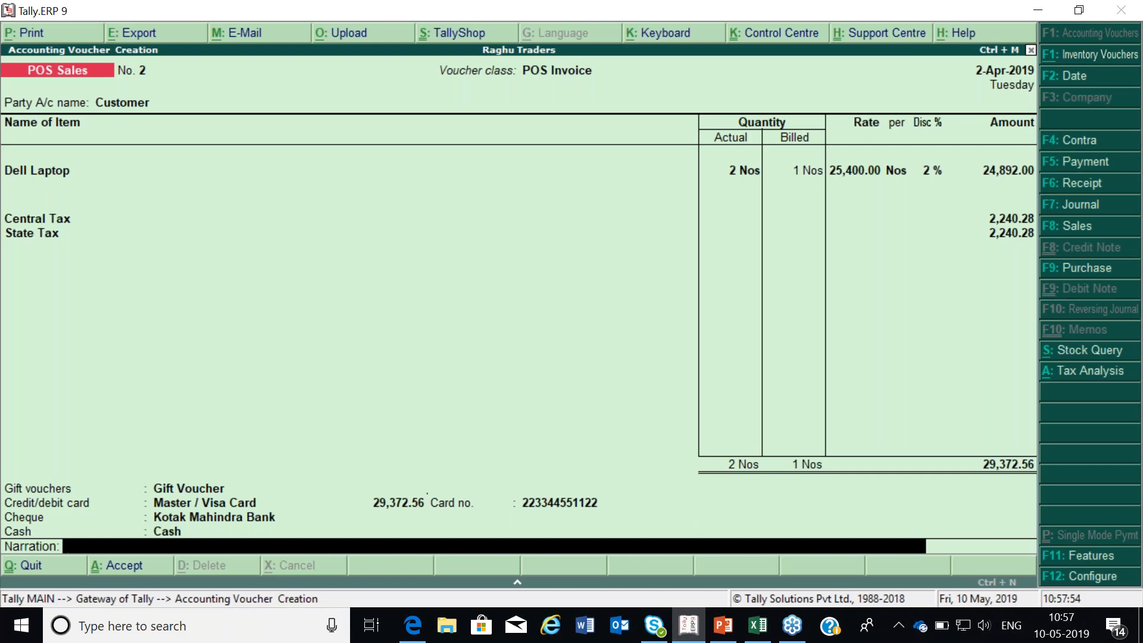
key("Return")
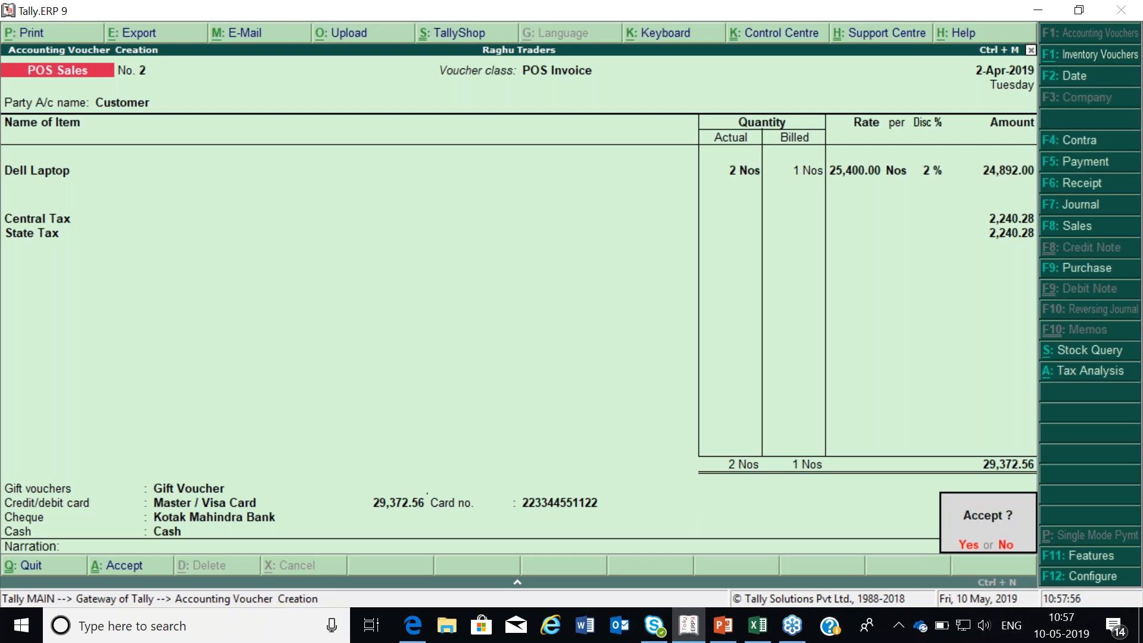
key("Return")
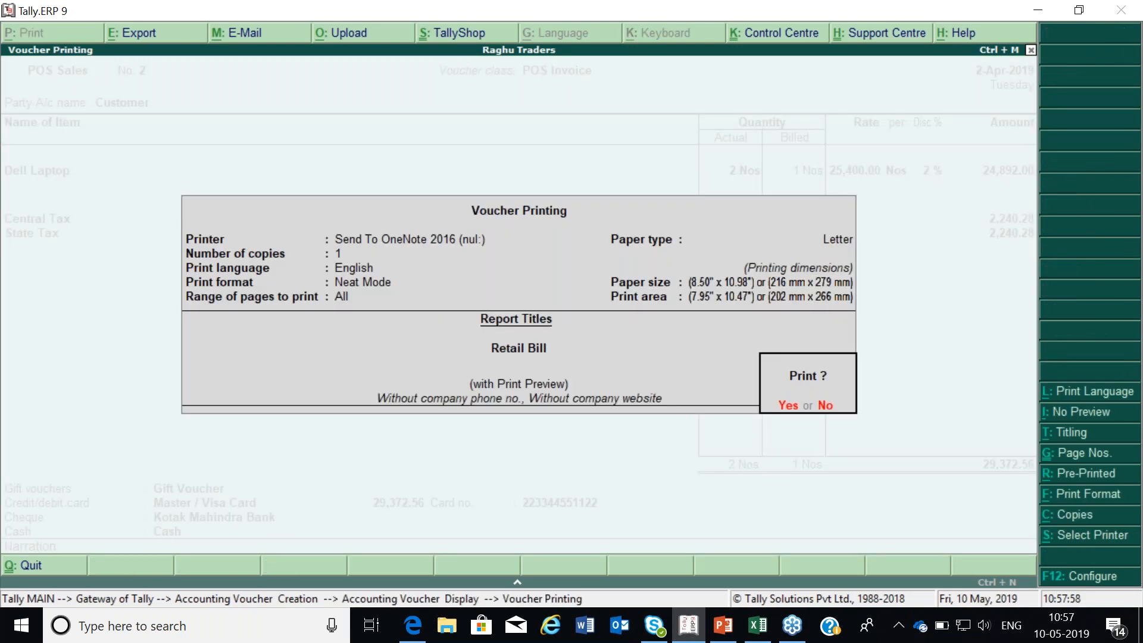
Step: Confirm printing to preview Retail Bill No. 2 for the Dell Laptop sale
key("Return")
key("Return")
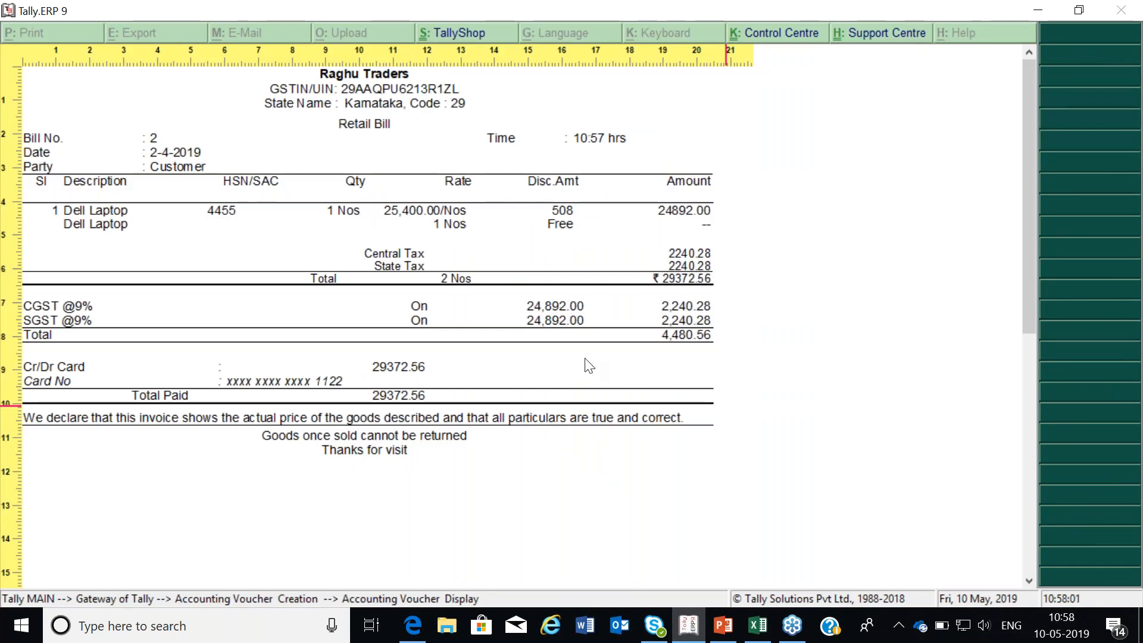
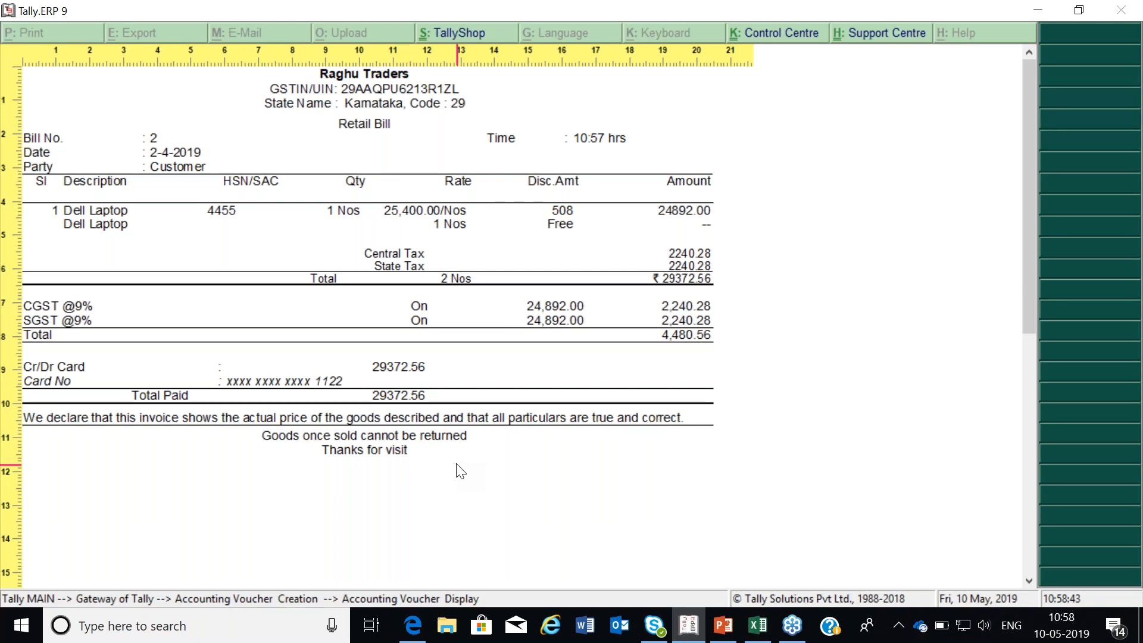
Step: Close the Retail Bill No. 2 preview and back out of blank POS voucher No. 3
key("Escape")
key("Escape")
key("Escape")
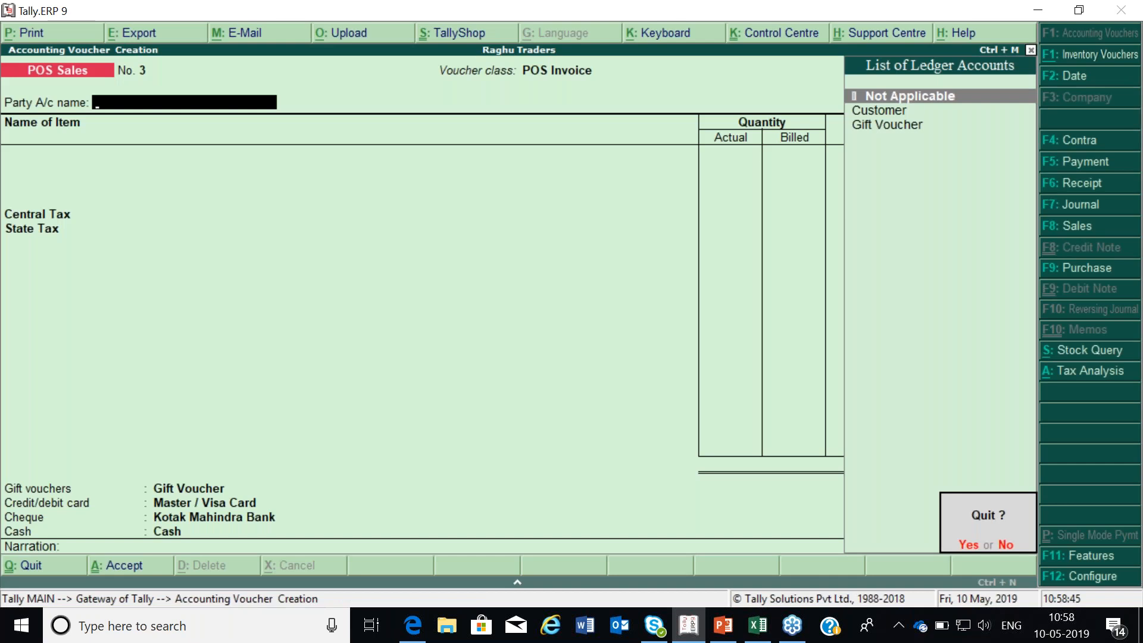
key("Escape")
key("Escape")
key("Escape")
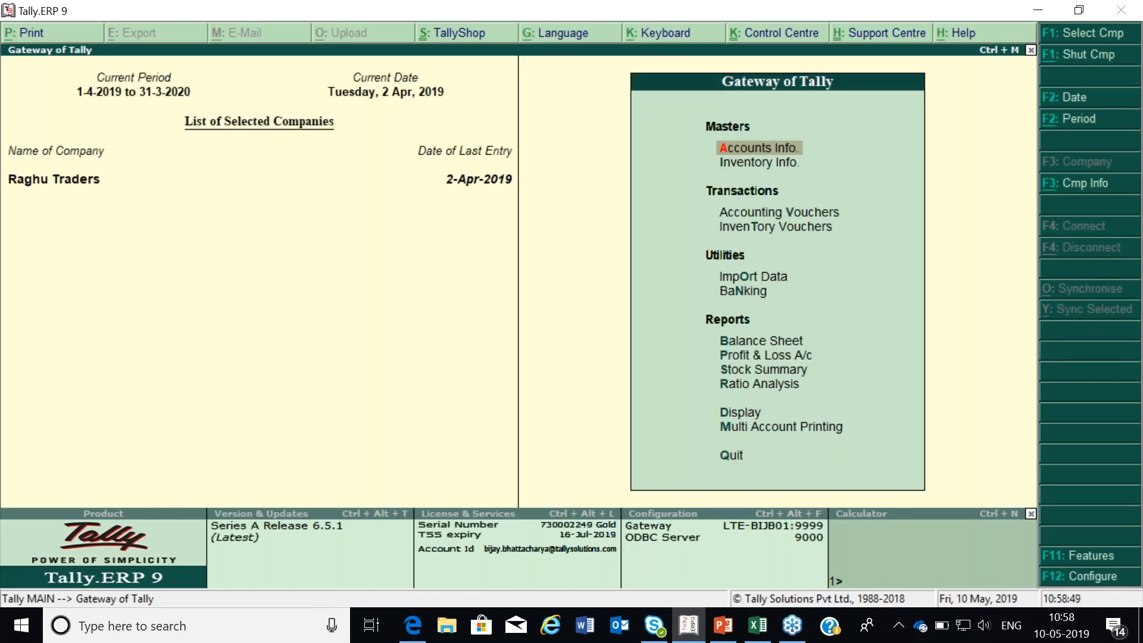
Step: In Inventory Features, set Maintain multiple Godowns to Yes and save the change
key("F11")
key("Down")
key("Down")
key("Up")
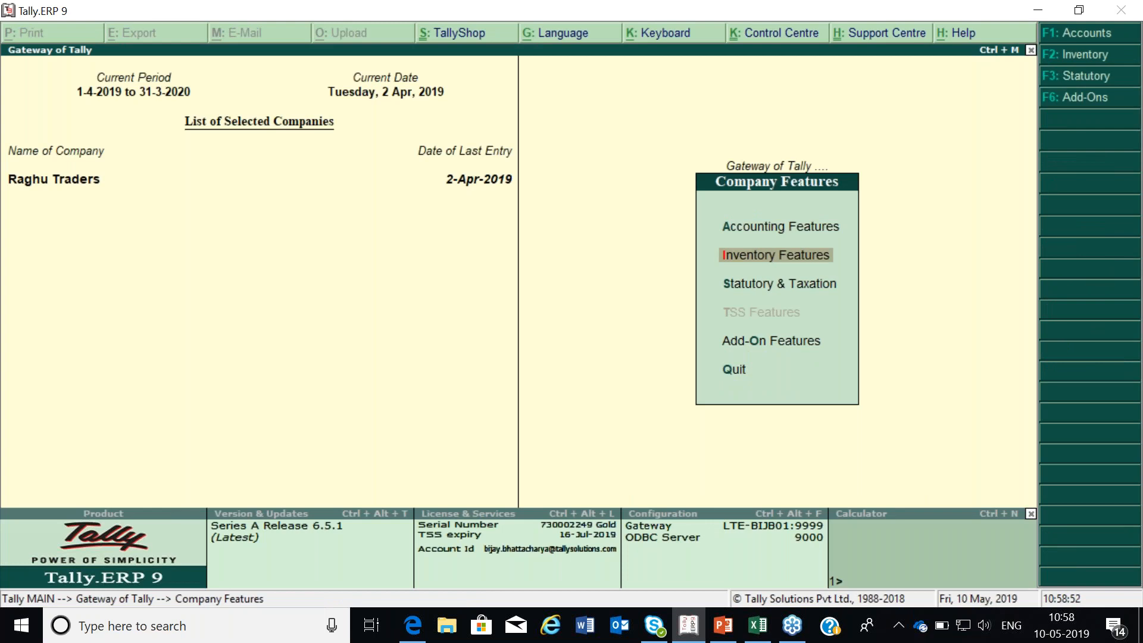
key("Return")
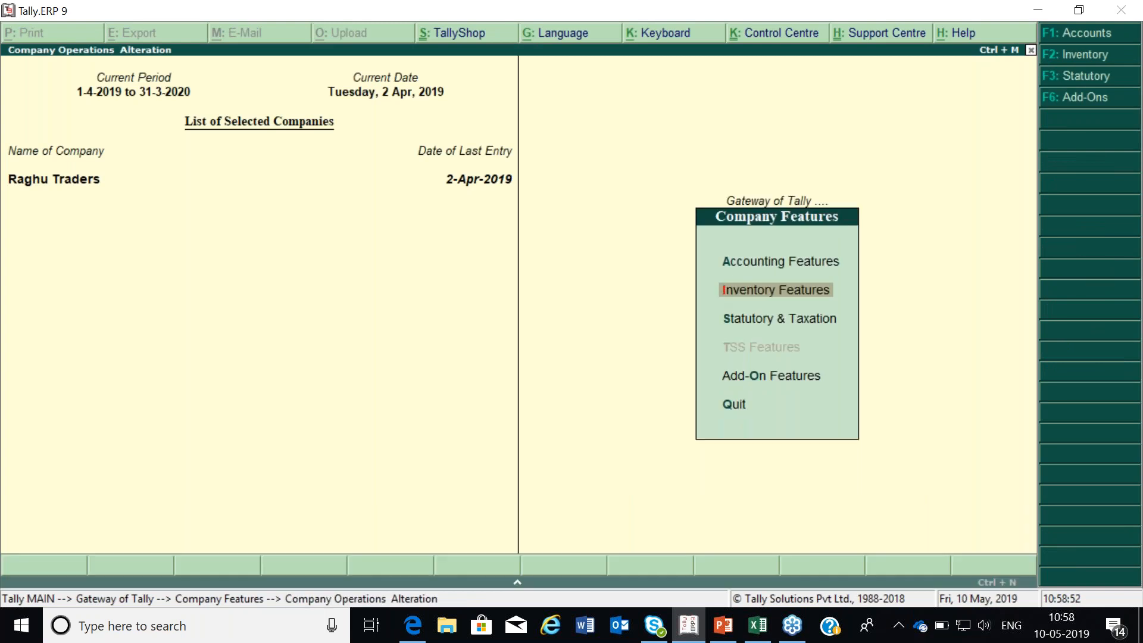
key("Return")
type("y")
key("Return")
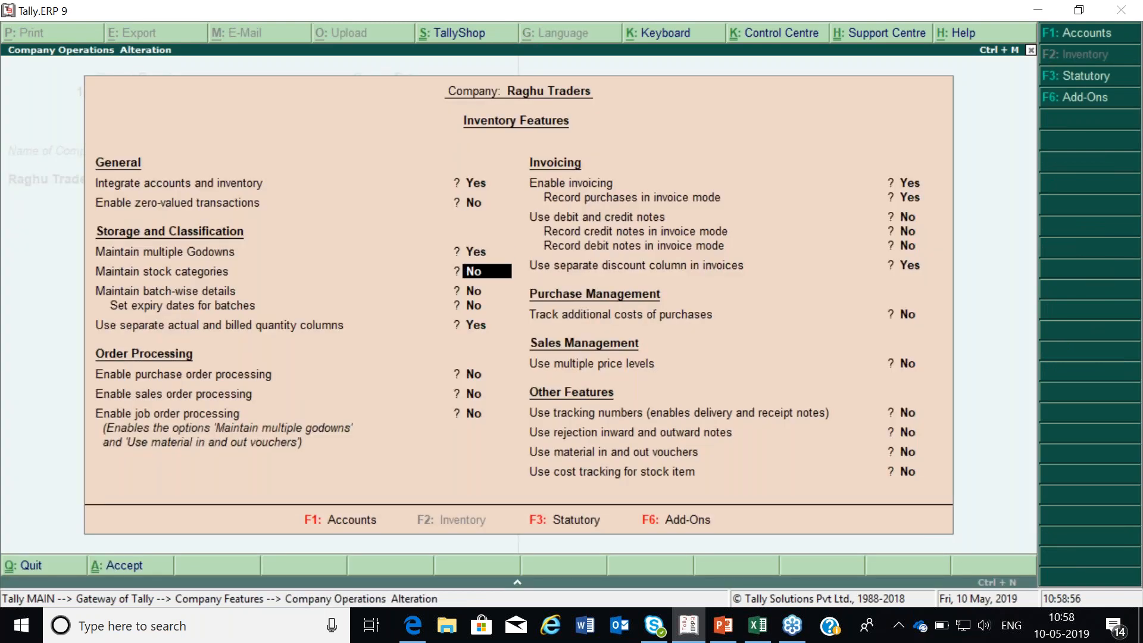
key("Return")
key("Return")
key("Return")
key("Return")
key("Return")
key("Return")
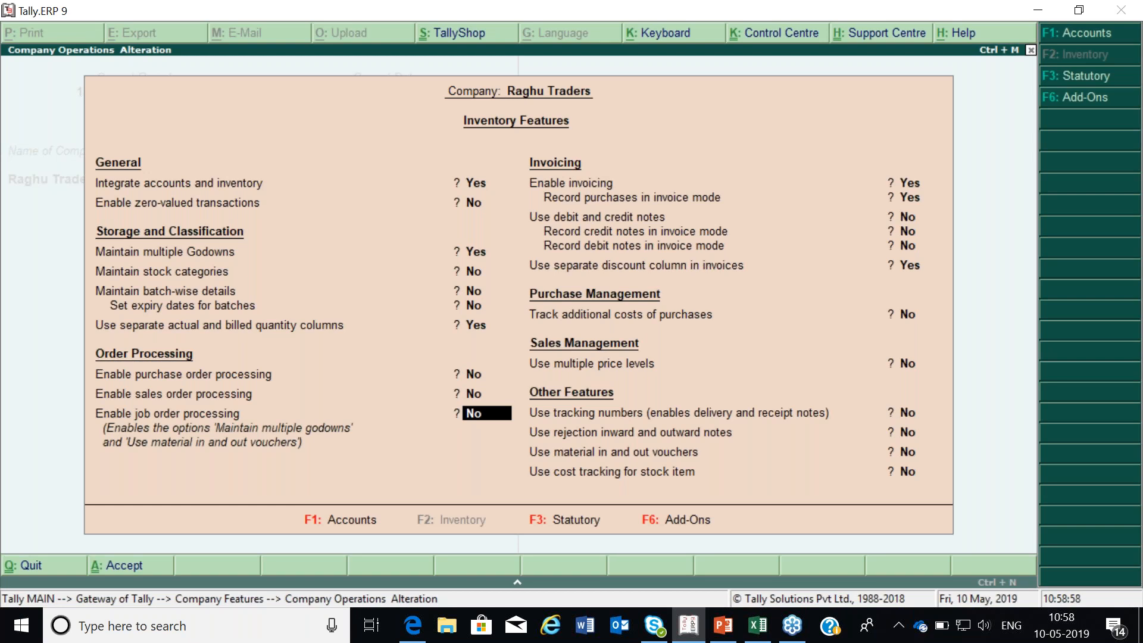
key("Return")
key("Return")
key("Return")
key("Return")
key("Return")
key("Return")
key("Return")
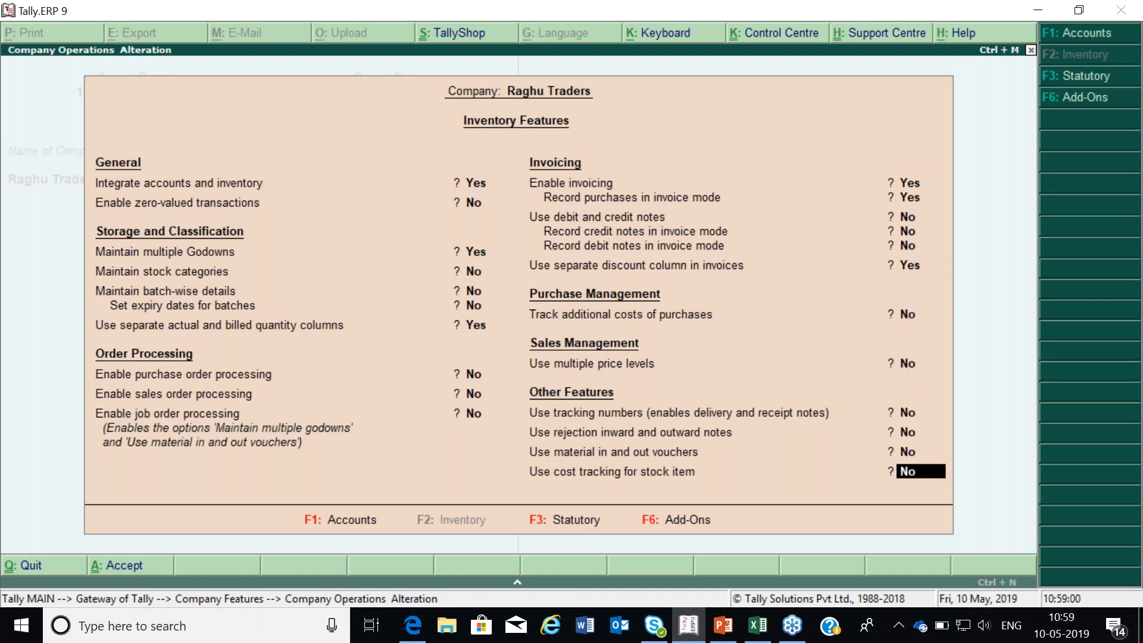
key("Return")
key("Return")
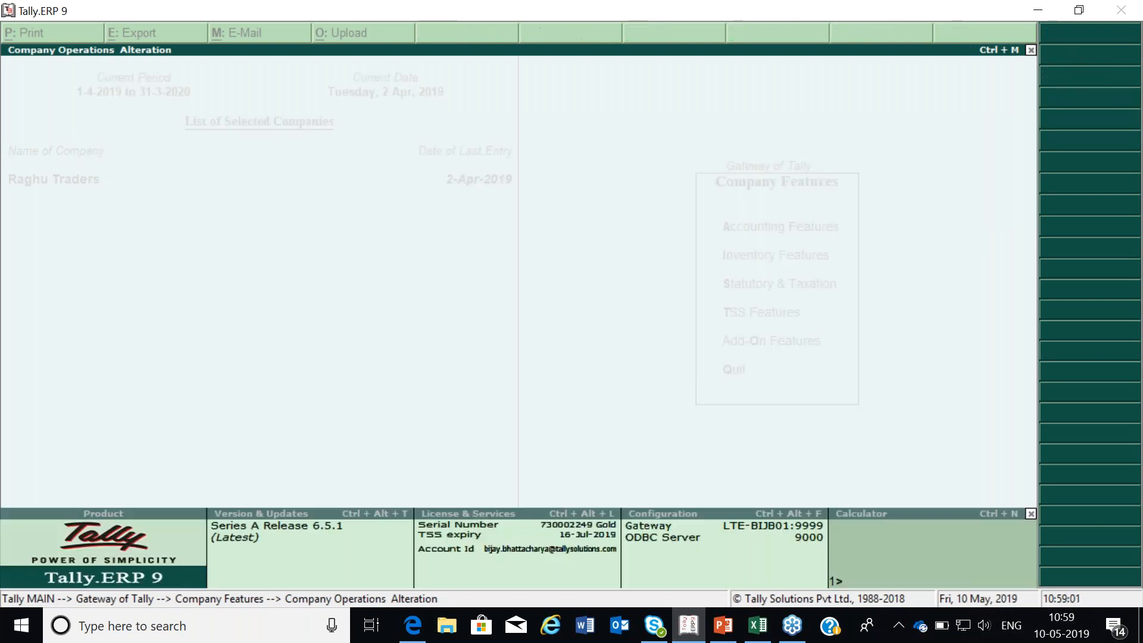
Step: Alter the Dell Laptop stock item so its 50 Nos opening stock is in Main Location, and save it
key("Return")
key("Down")
key("Return")
key("Down")
key("Down")
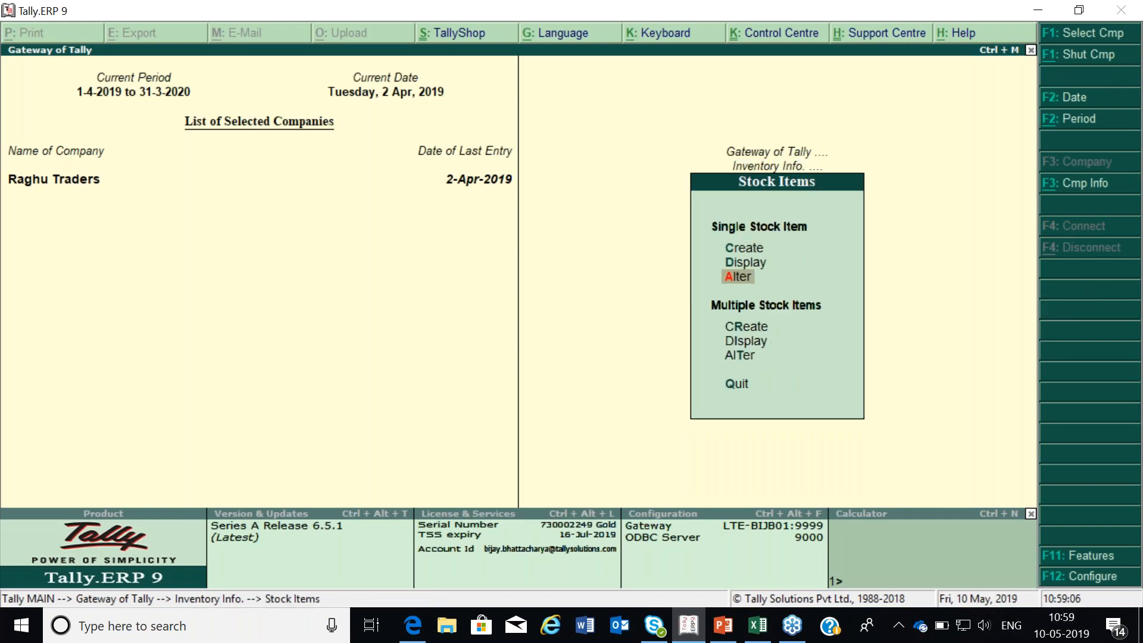
key("Return")
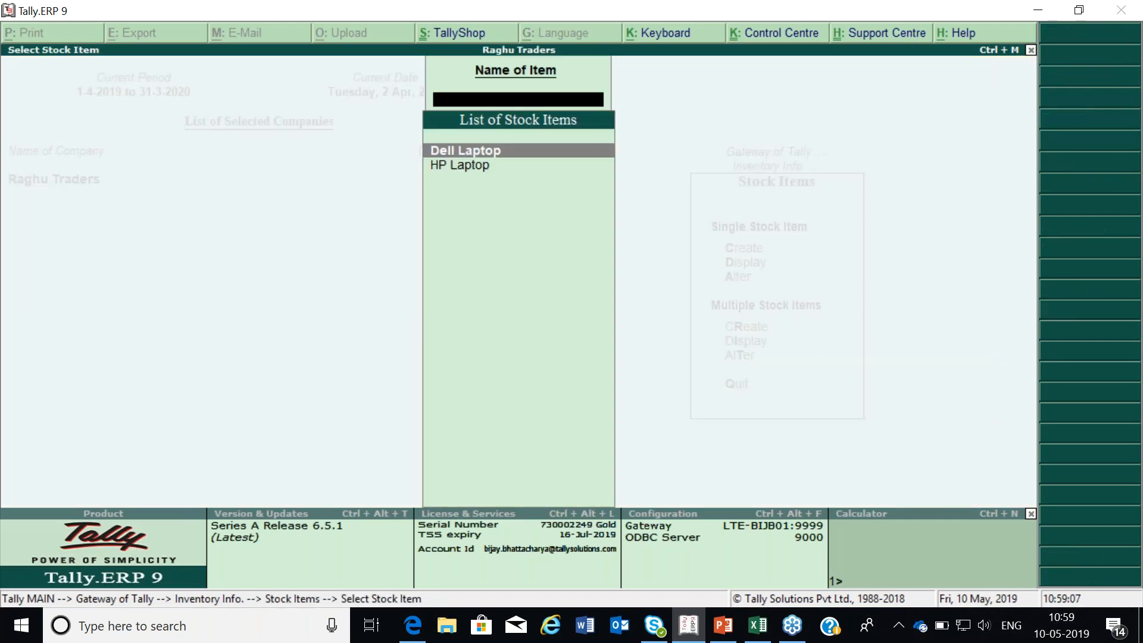
key("Return")
key("Return")
key("Return")
key("Return")
key("Return")
key("Return")
key("Return")
key("Return")
key("Return")
key("Return")
key("Return")
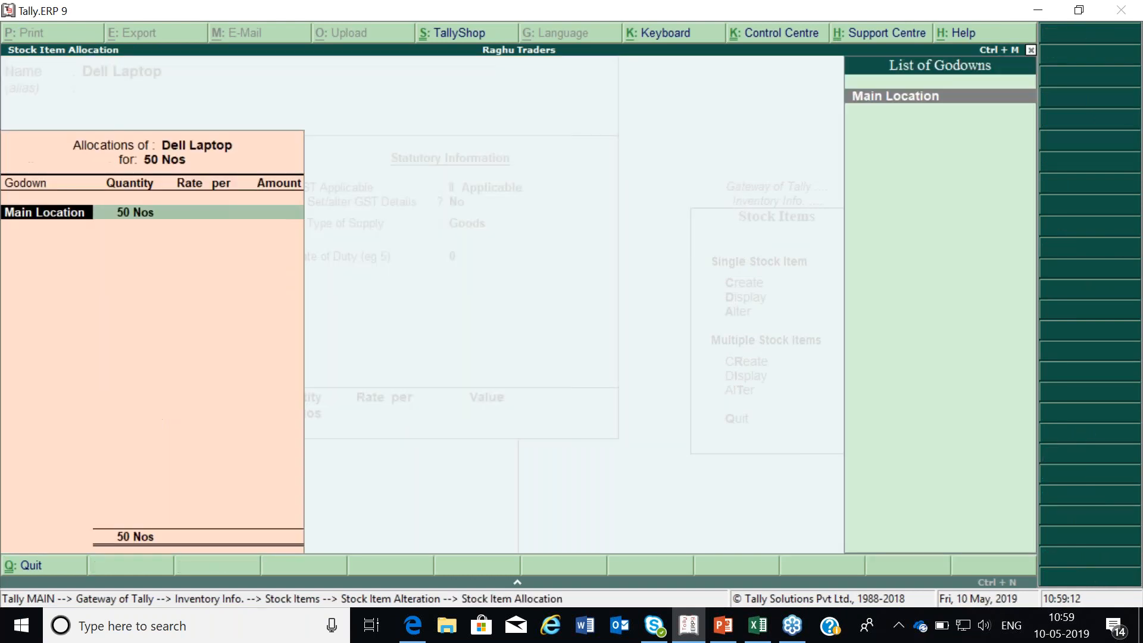
key("Return")
key("Return")
key("Return")
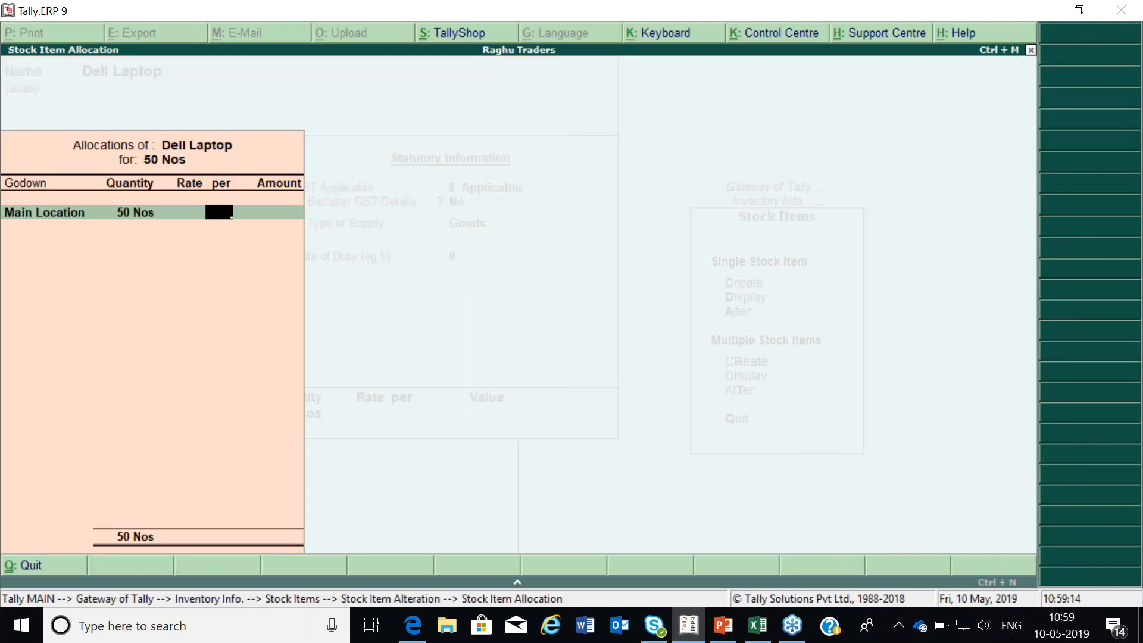
key("Return")
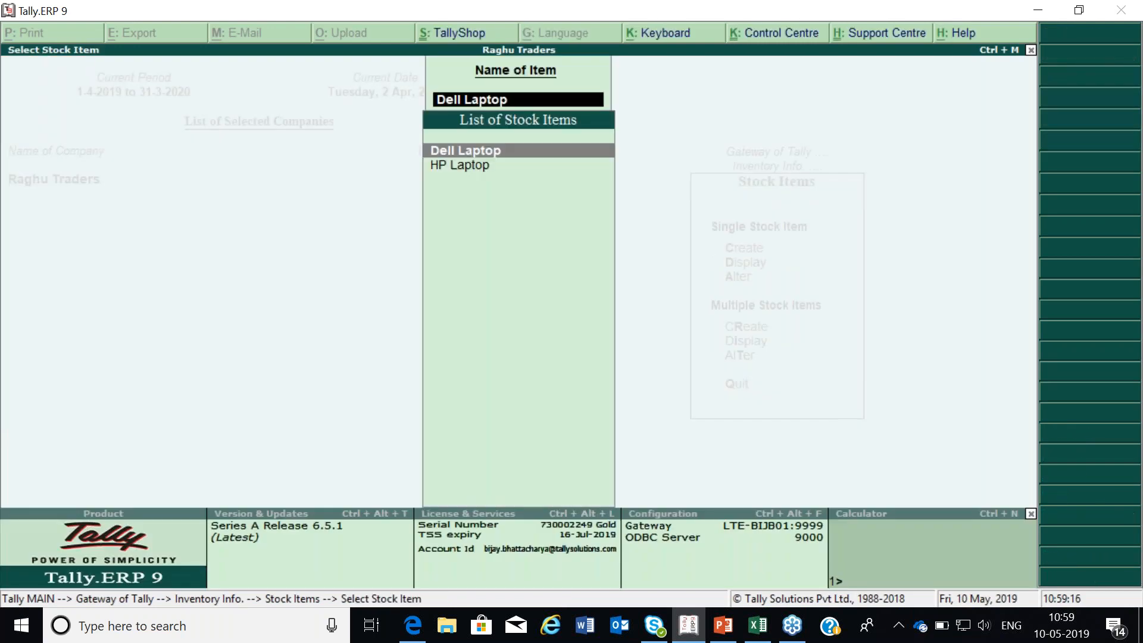
key("Escape")
key("Escape")
key("Escape")
key("Down")
key("Return")
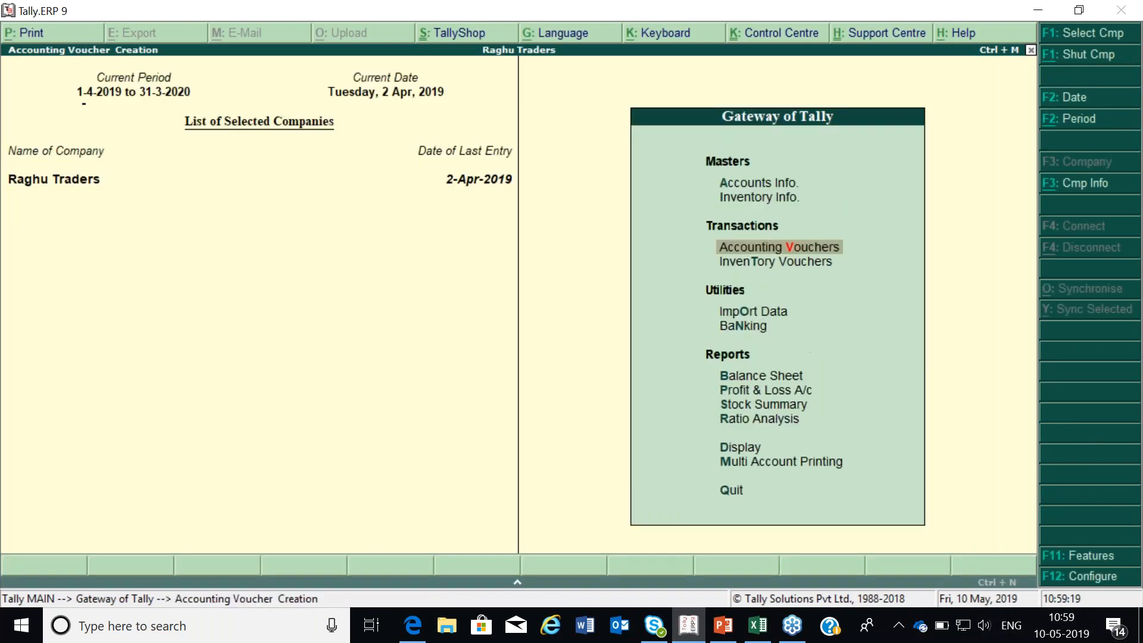
Step: Start the POS sale dated 3-4-2019 from Main Location, billed to Customer with Karnataka as the state
key("F2")
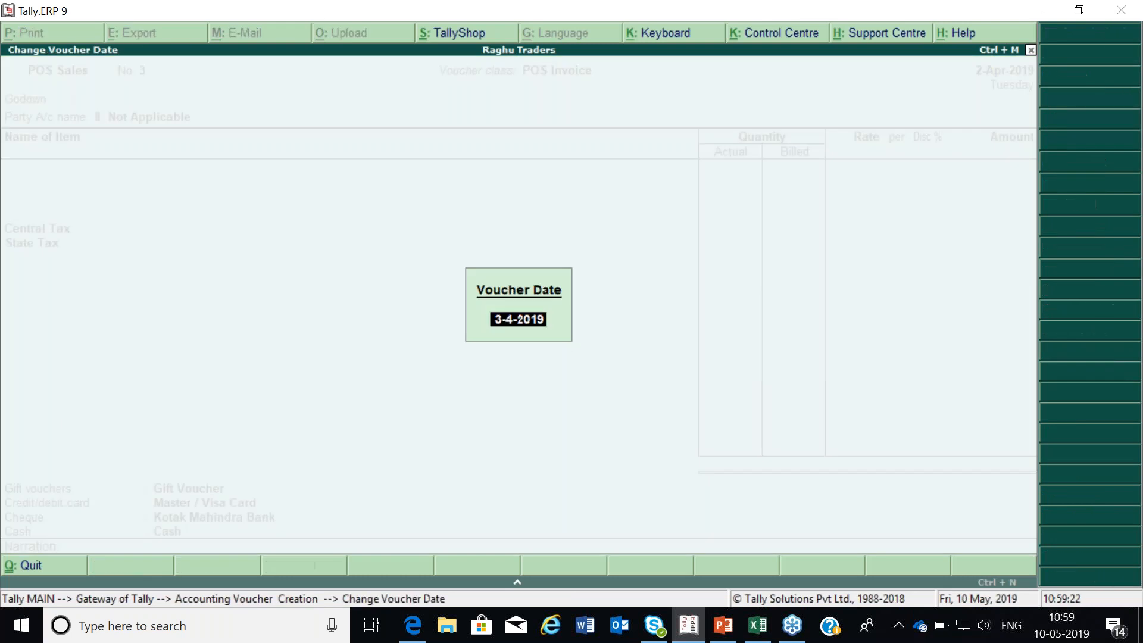
type("3")
key("Return")
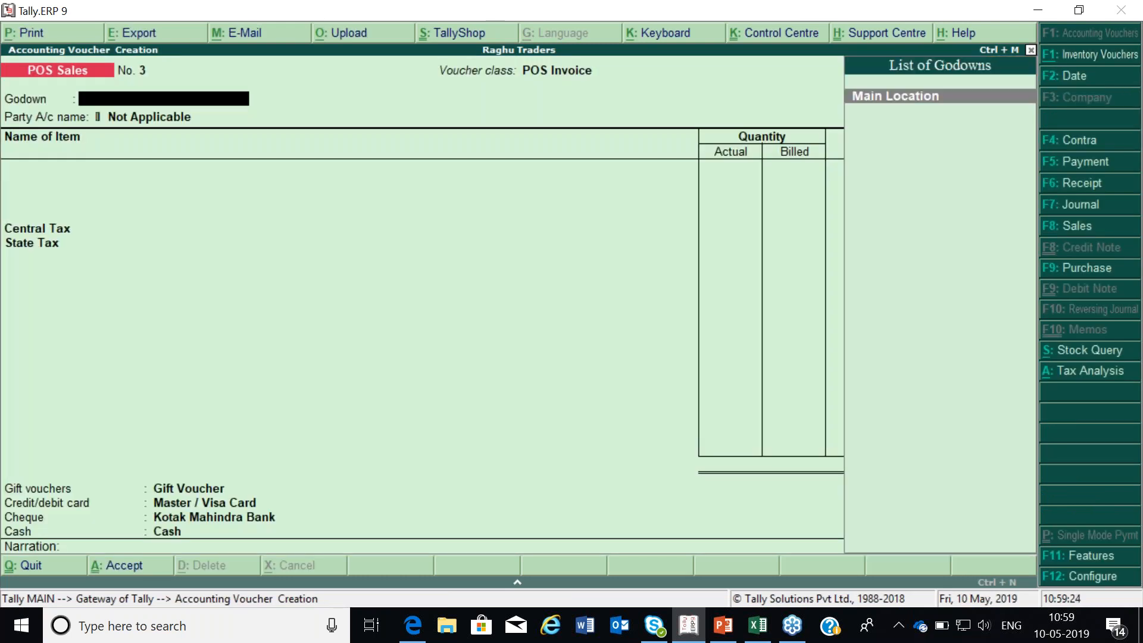
key("Return")
key("BackSpace")
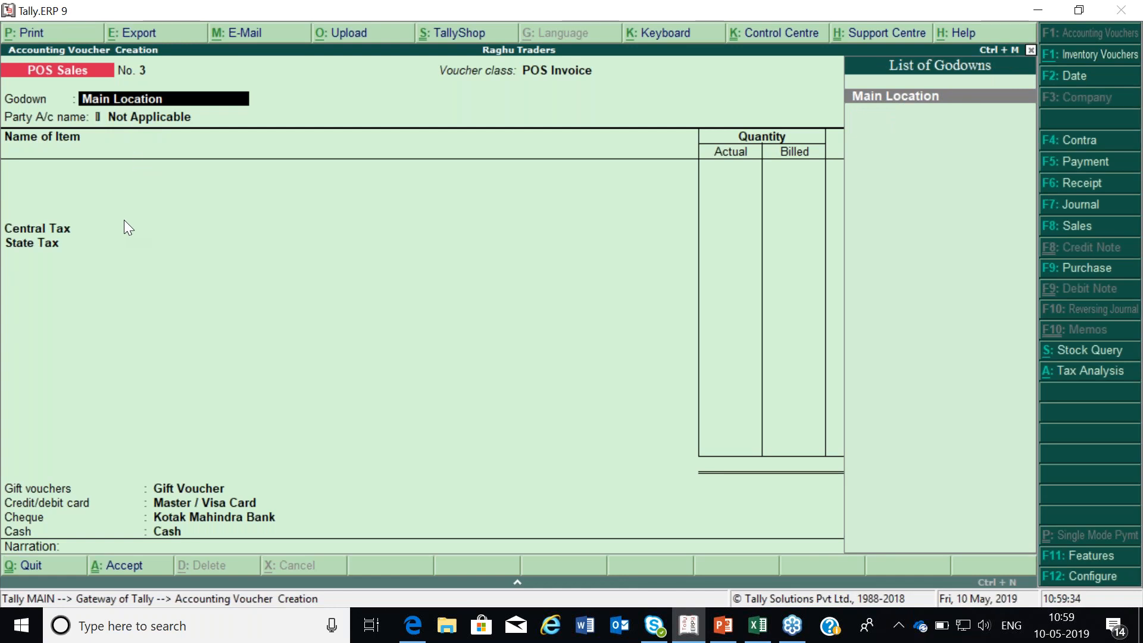
key("Return")
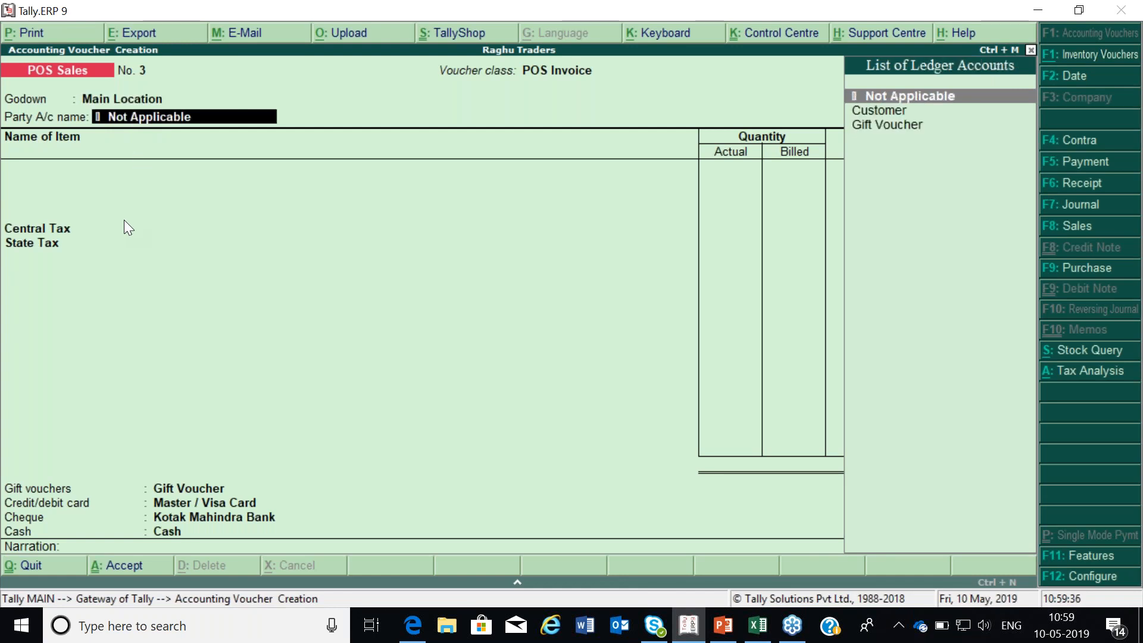
key("Down")
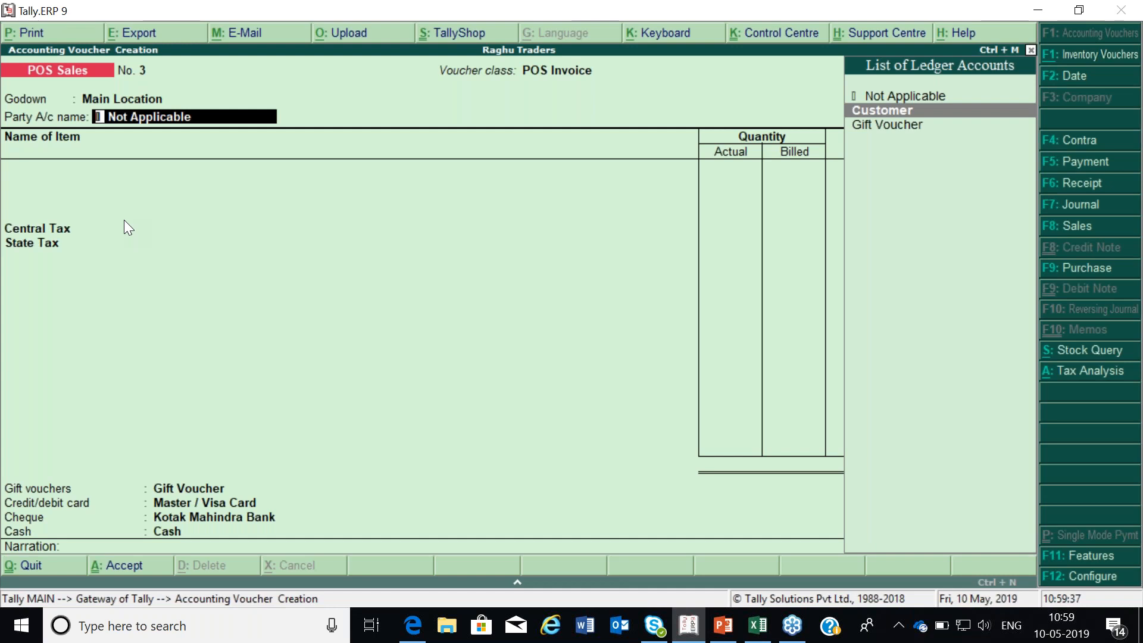
key("Return")
key("Return")
key("Return")
key("Return")
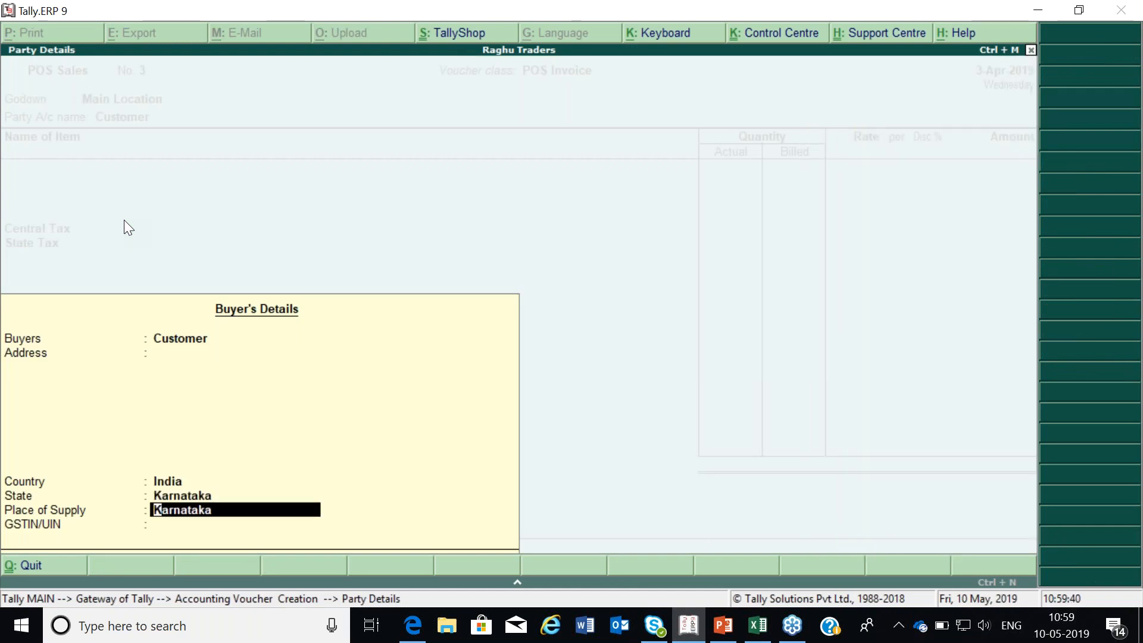
key("Return")
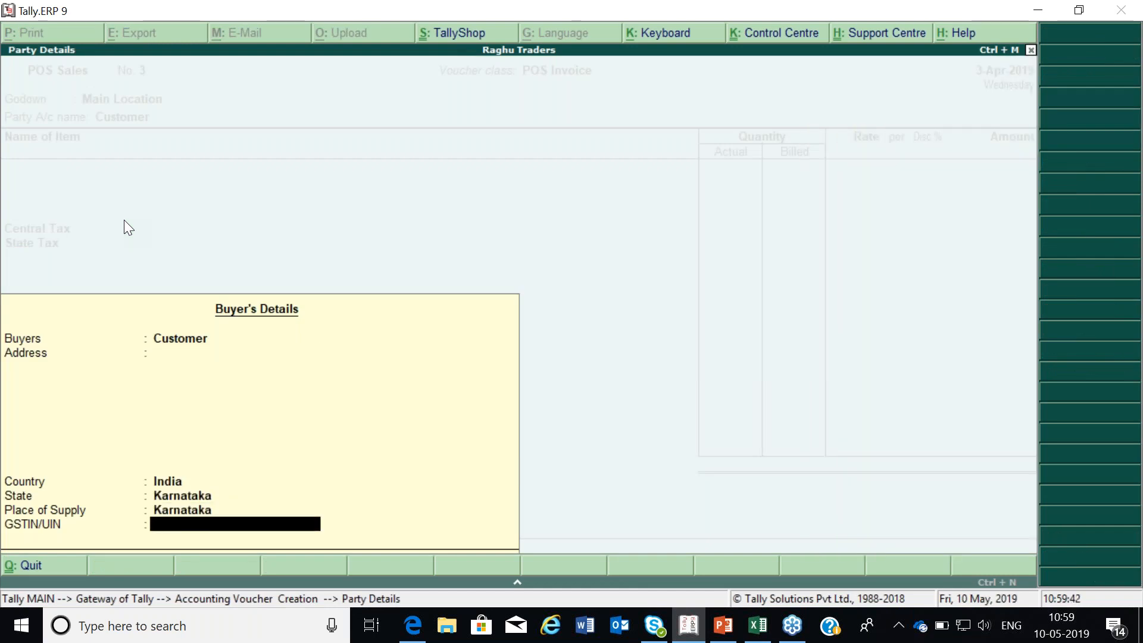
key("Return")
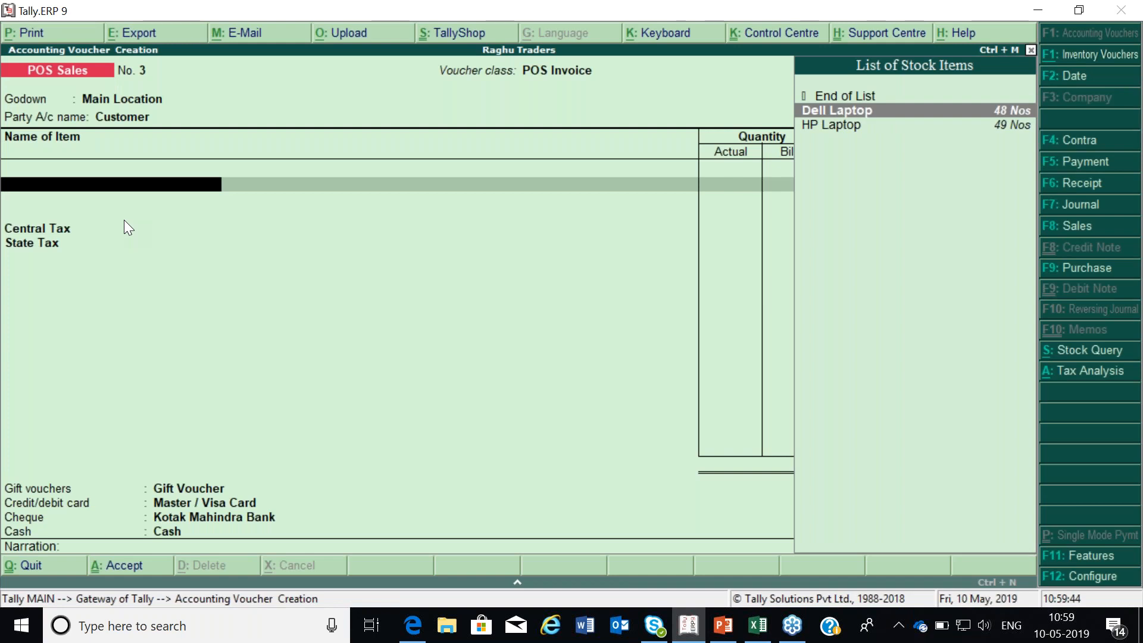
Step: Bill one Dell Laptop and take 20,000.00 by card, entering the card number
key("Return")
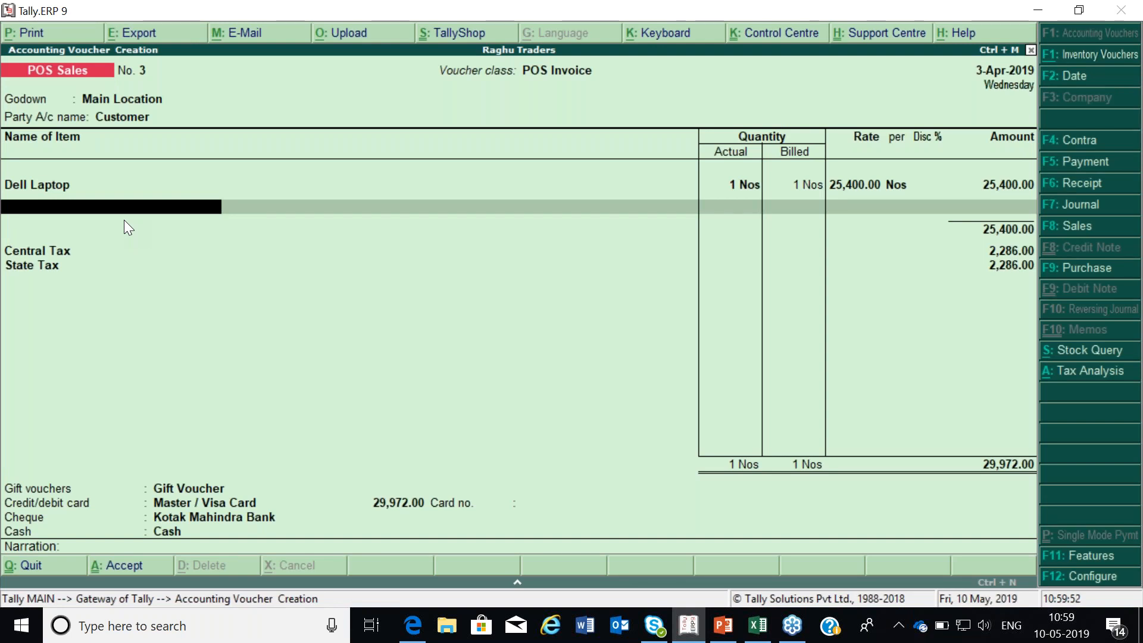
key("Return")
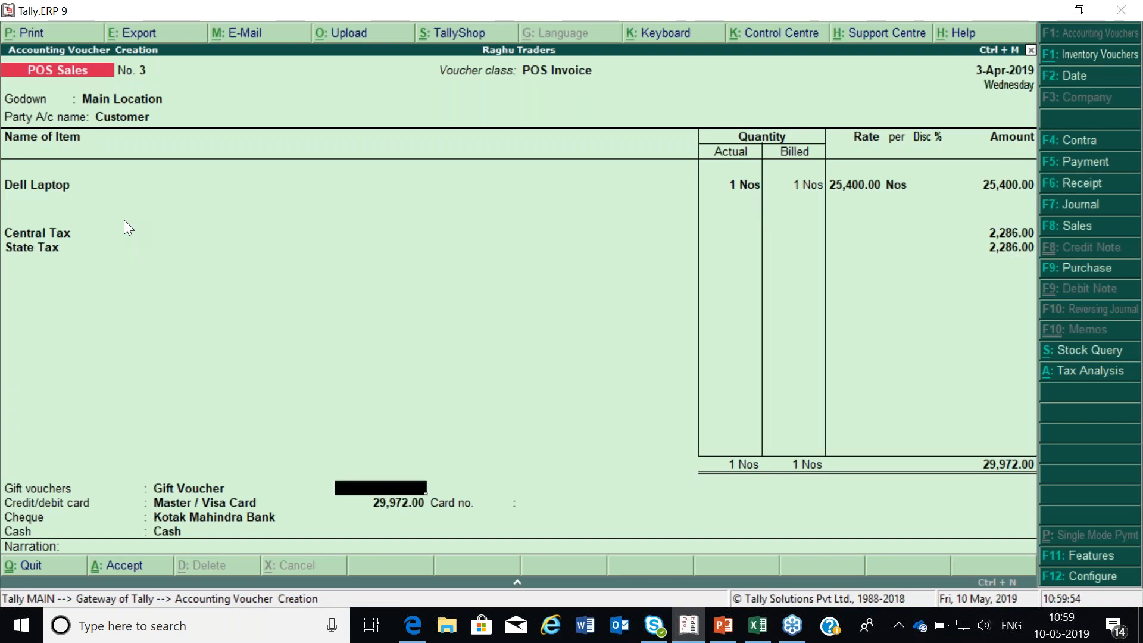
key("Return")
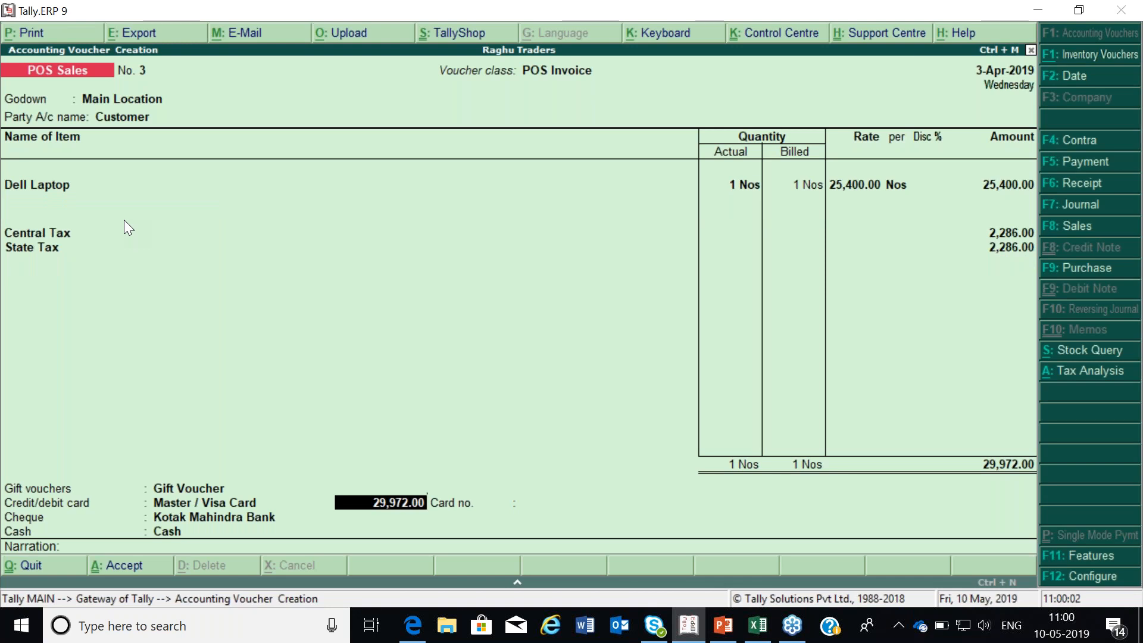
type("20000")
key("Return")
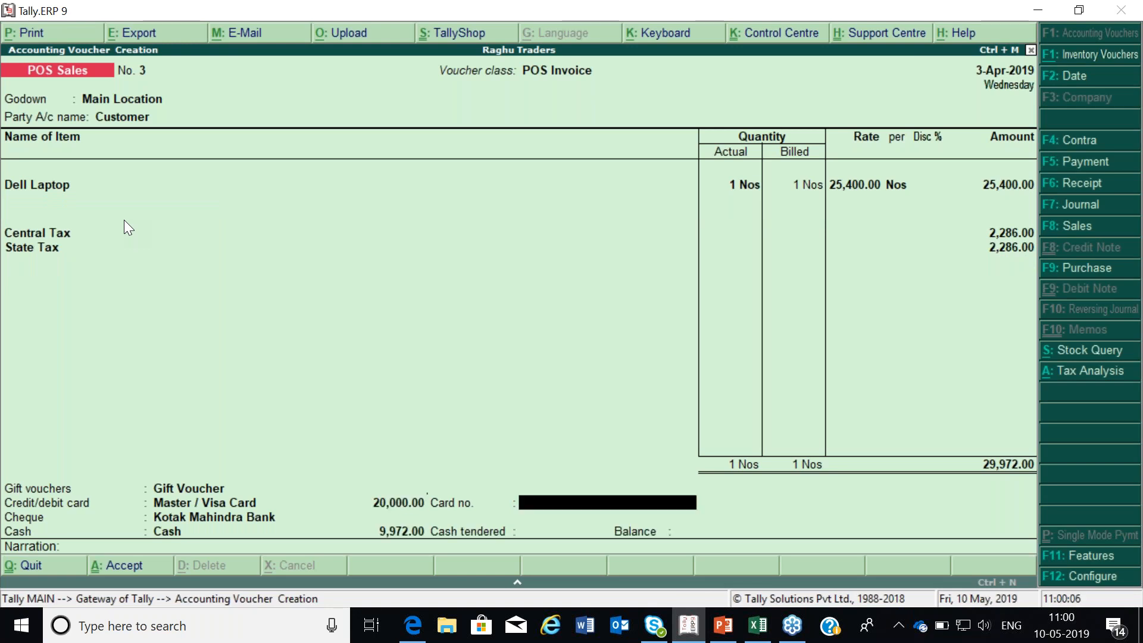
type("223344668899")
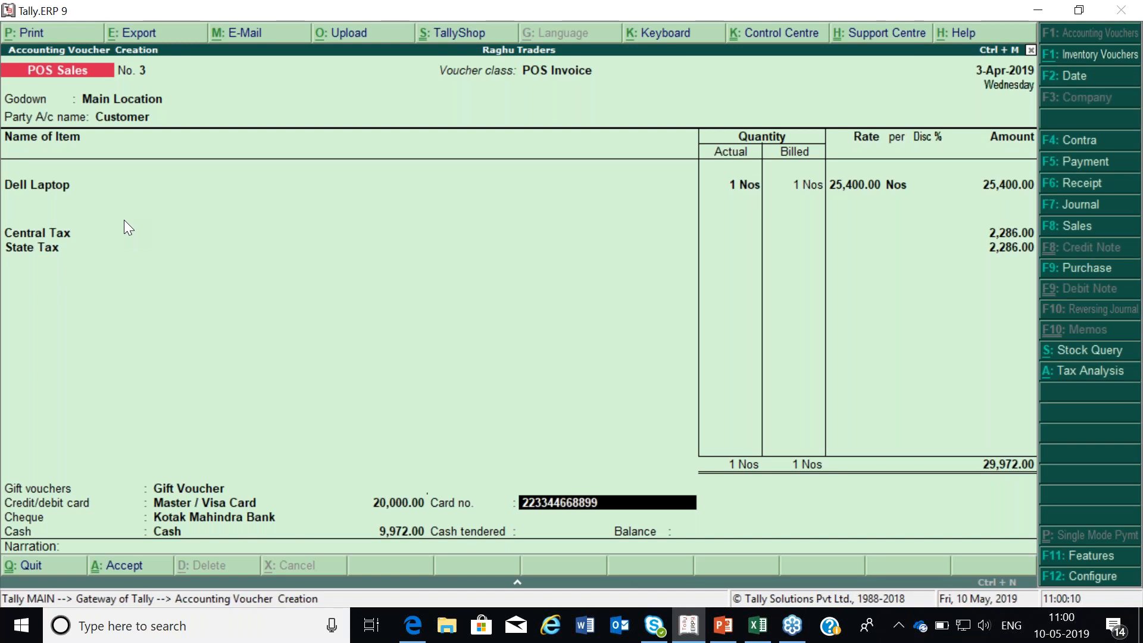
key("Return")
key("Return")
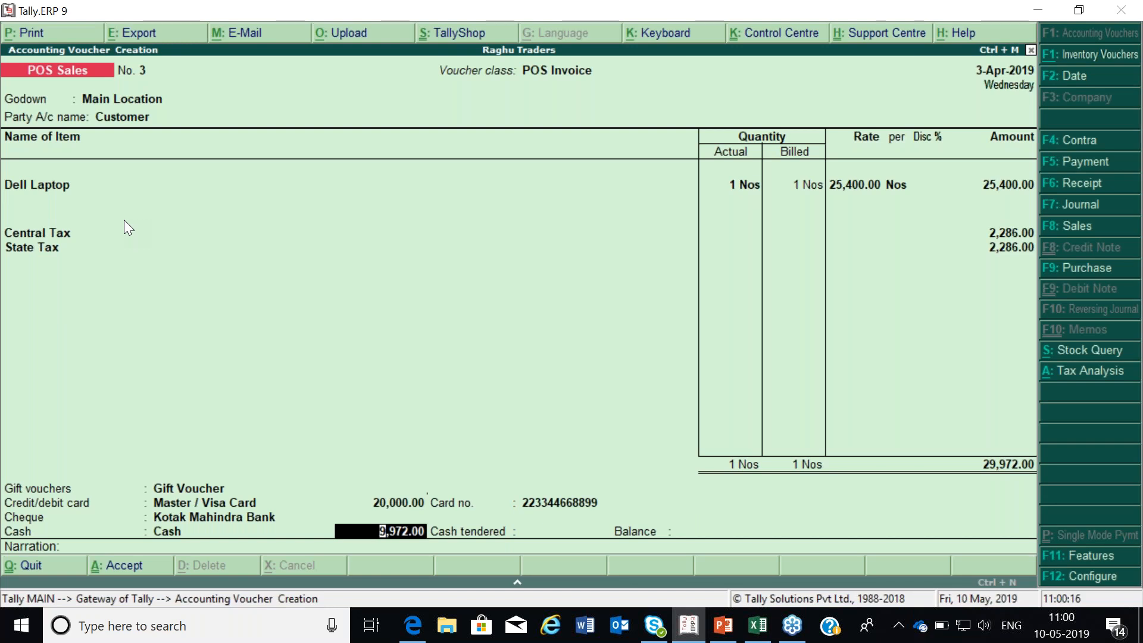
Step: Record 10,000 cash tendered against the 9,972.00 balance and skip the narration
key("Return")
type("10000")
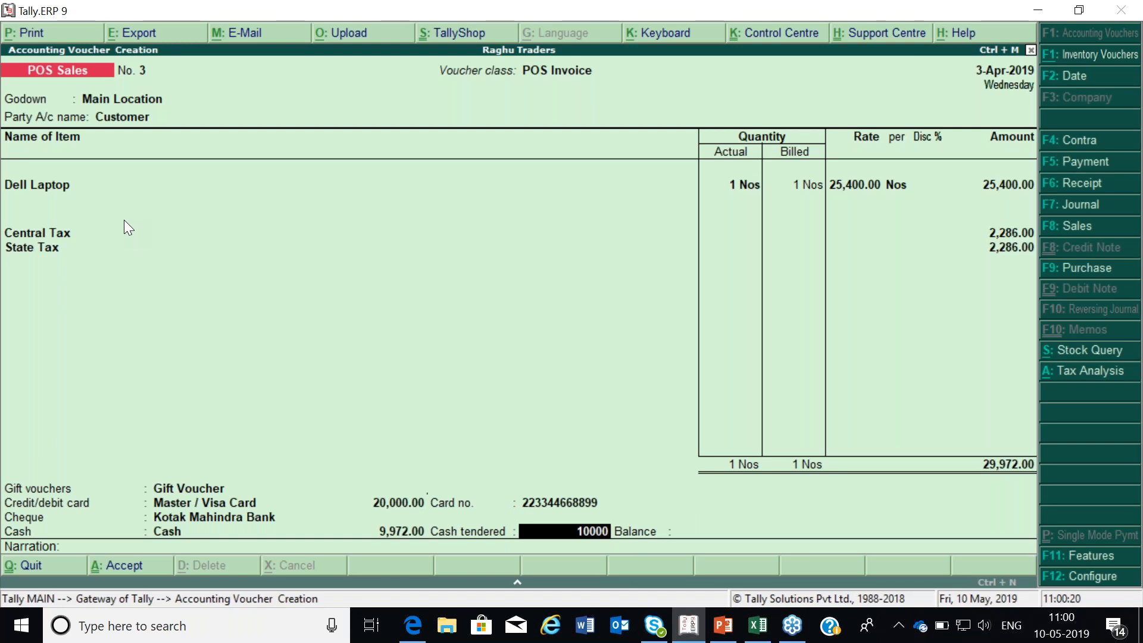
key("Return")
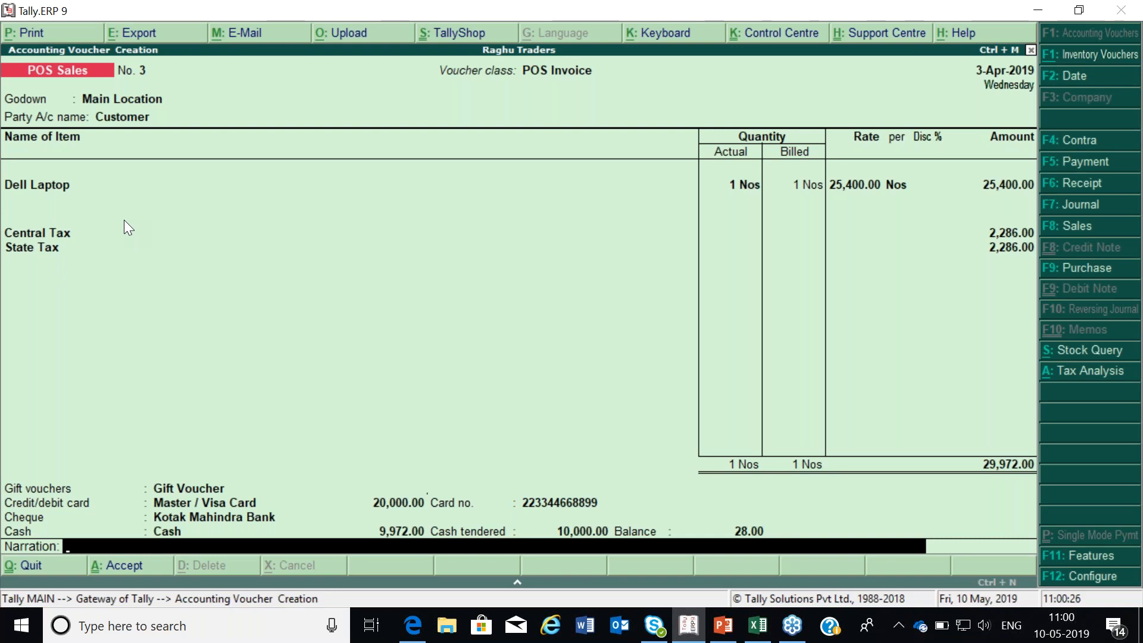
key("Return")
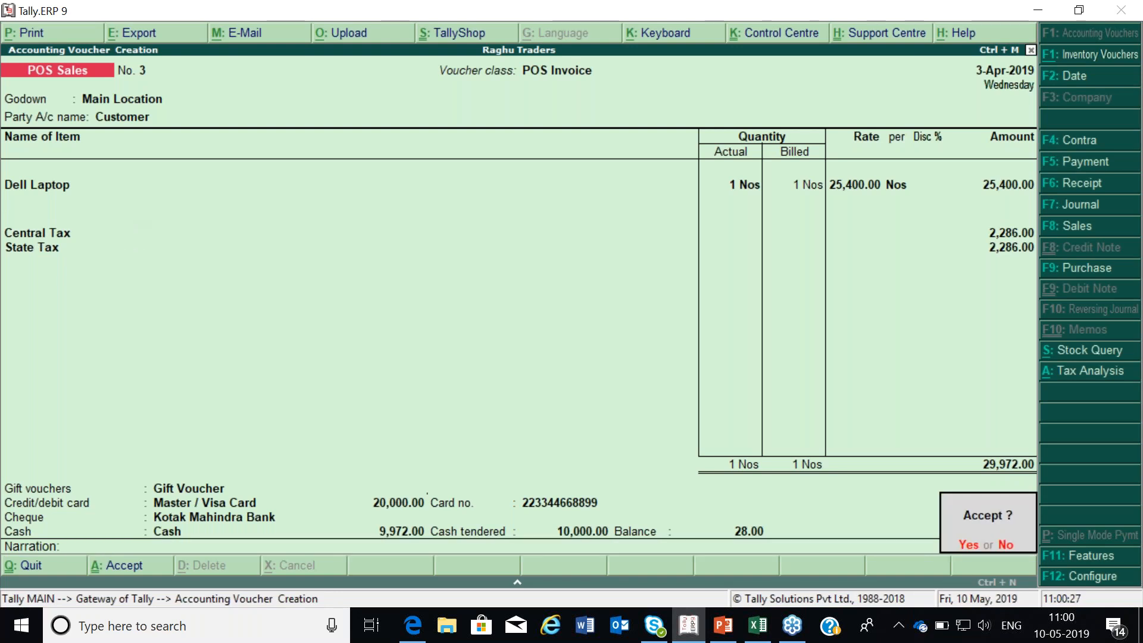
Step: Save POS sale No. 3, view its Retail Bill enlarged, then close the preview
key("Return")
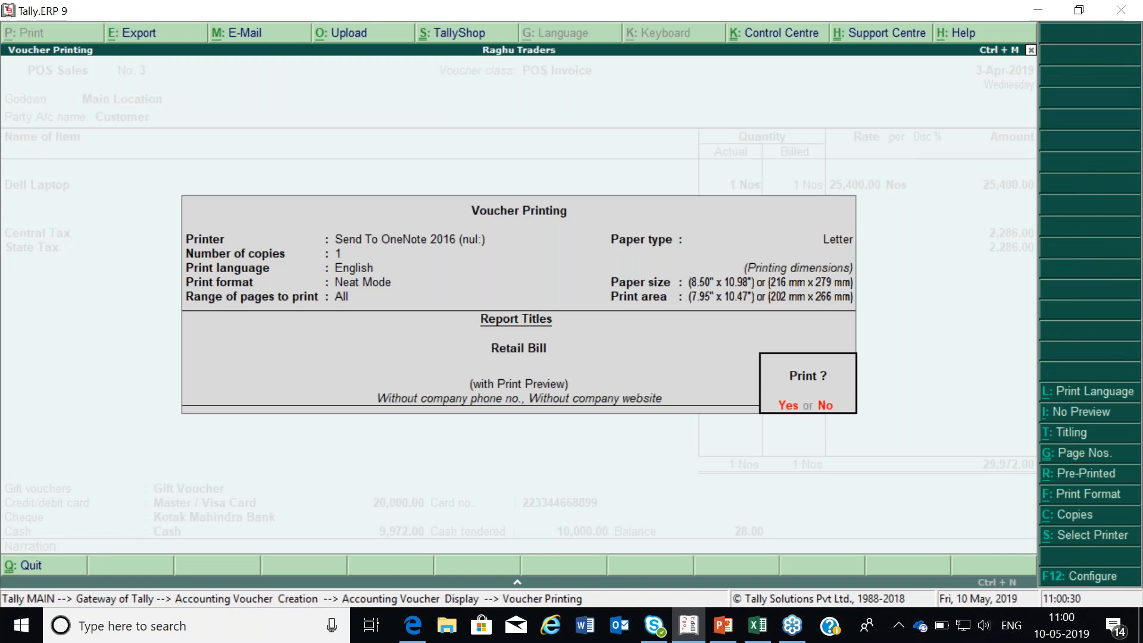
key("Return")
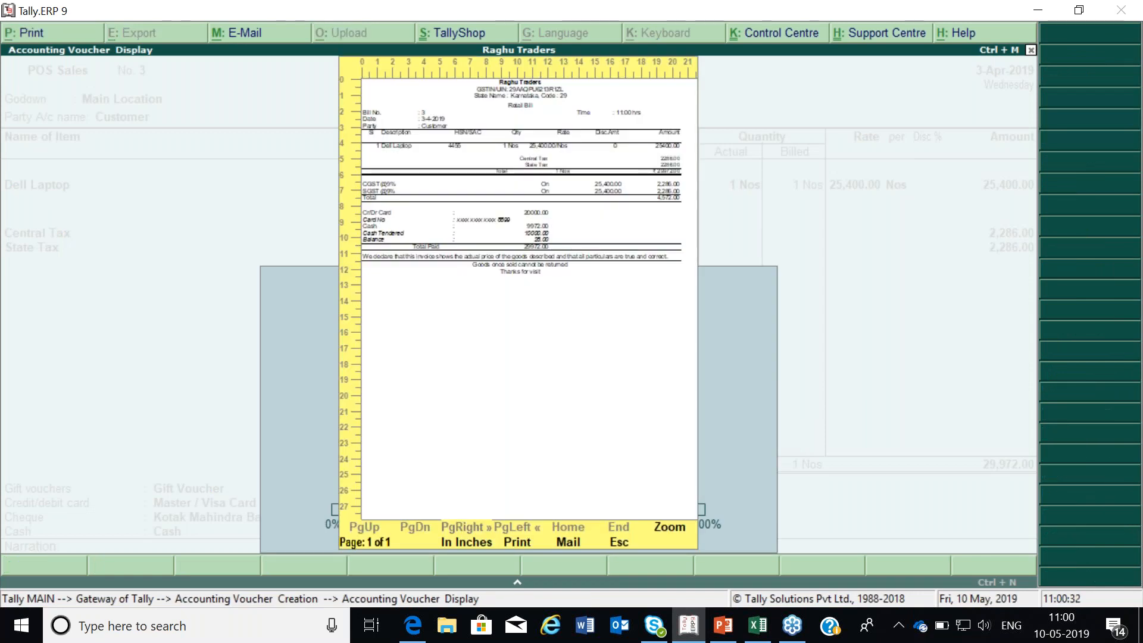
key("alt+z")
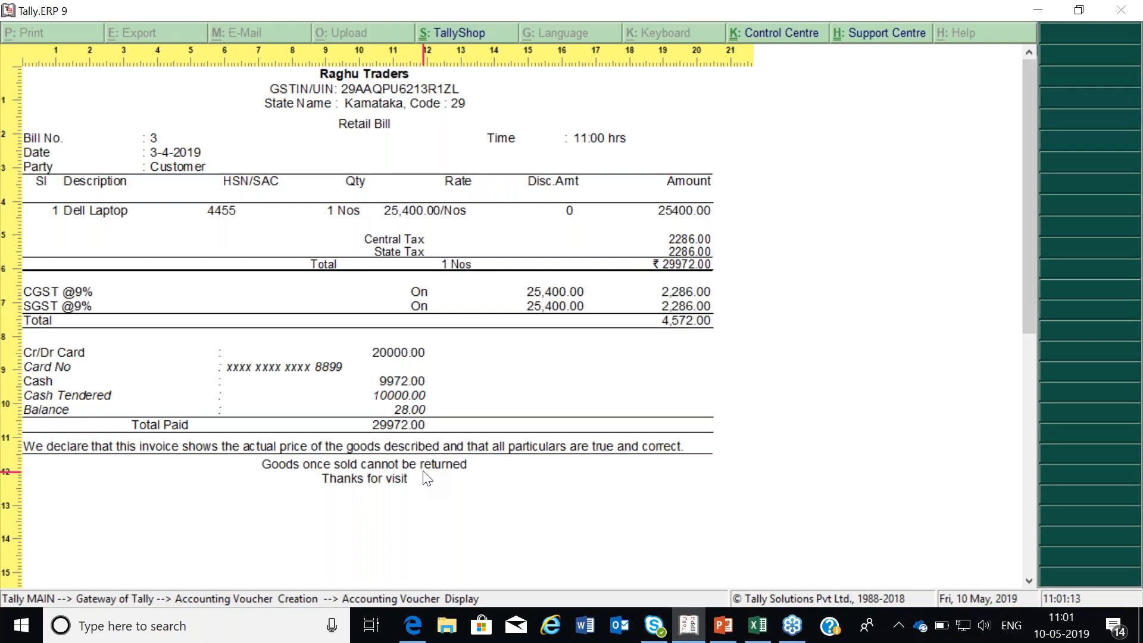
key("Escape")
key("Escape")
key("Escape")
key("Escape")
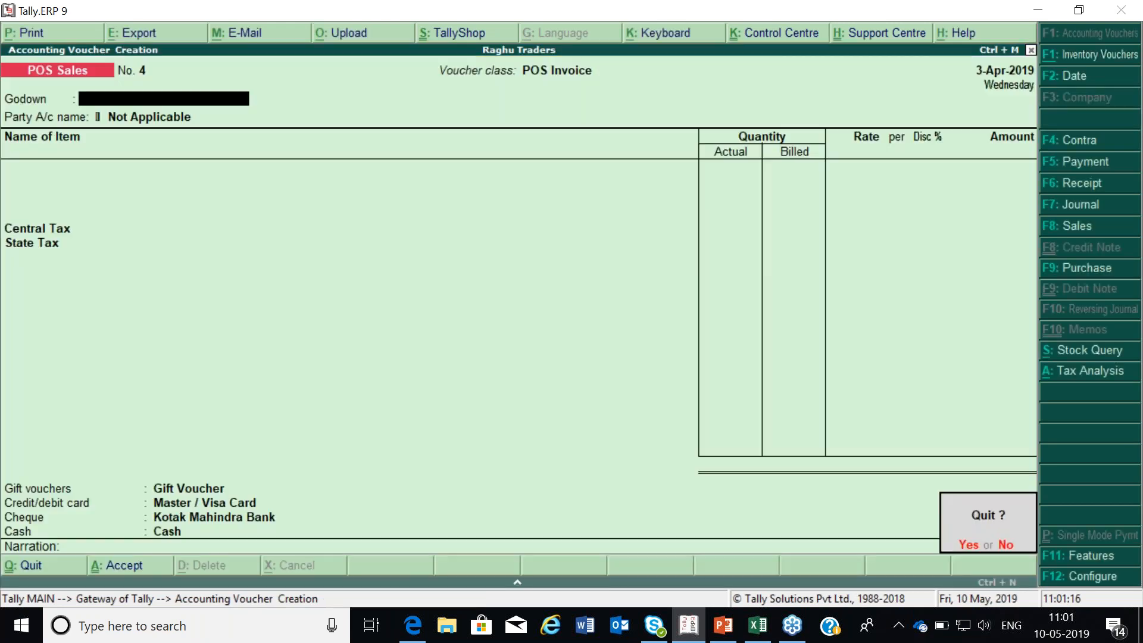
Step: Quit blank voucher No. 4 and go through the Display menu to Account Books
key("Return")
key("Down")
key("Down")
key("Down")
key("Down")
key("Down")
key("Down")
key("Down")
key("Down")
key("Return")
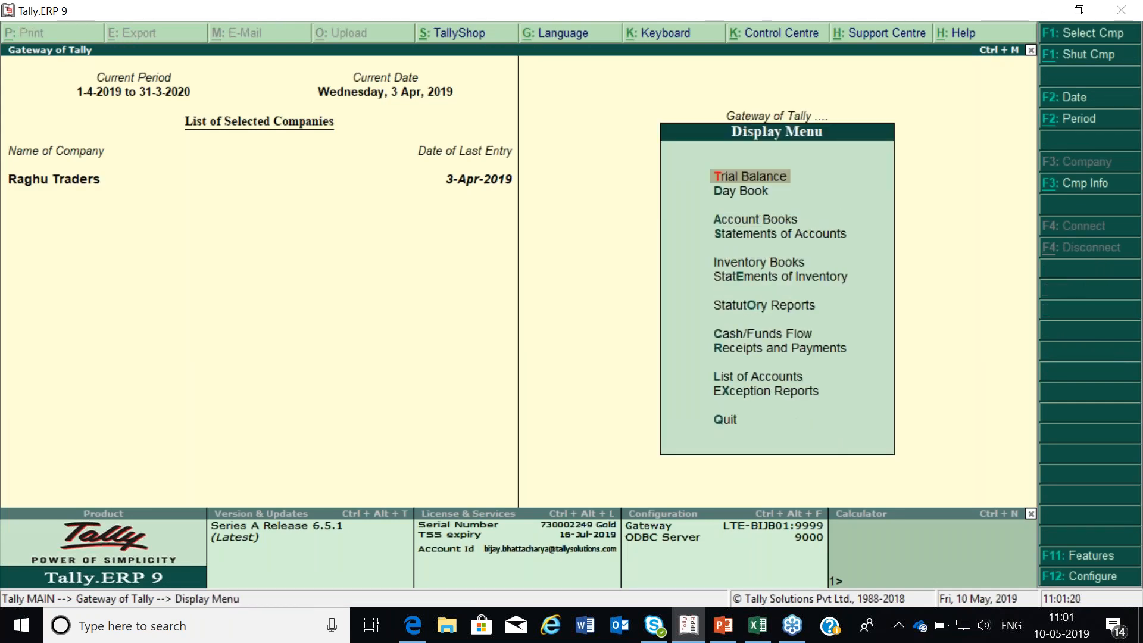
key("Down")
key("Down")
key("Down")
key("Return")
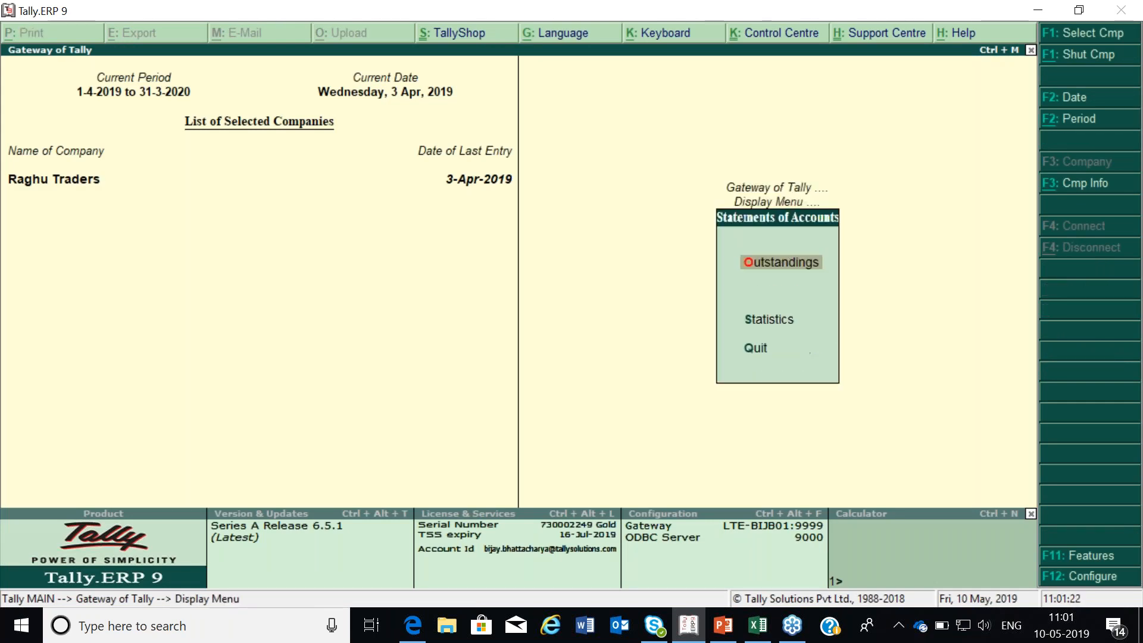
key("Escape")
key("Up")
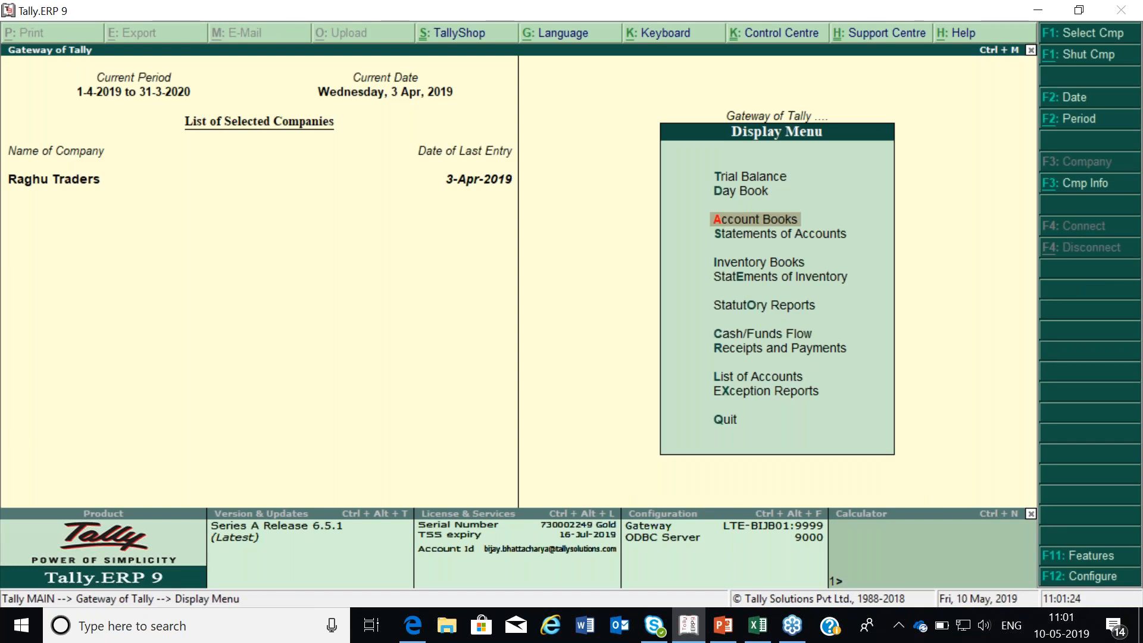
Step: Open the POS Register and set its period to 1-4-2019 through 3-4-2019
key("Return")
key("Down")
key("Down")
key("Down")
key("Down")
key("Down")
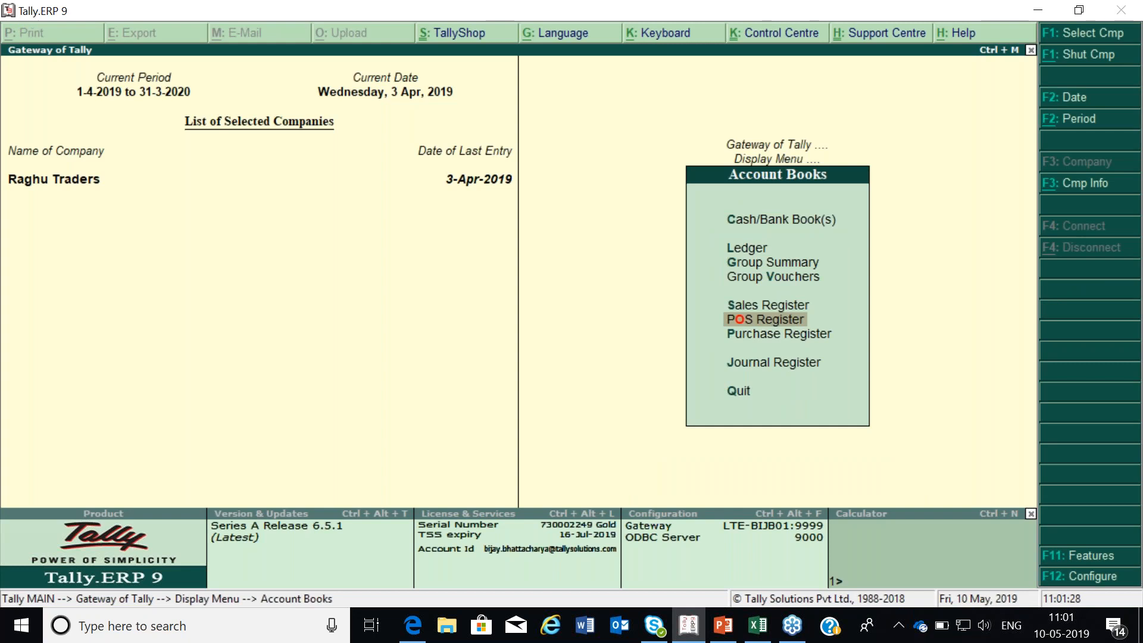
key("Return")
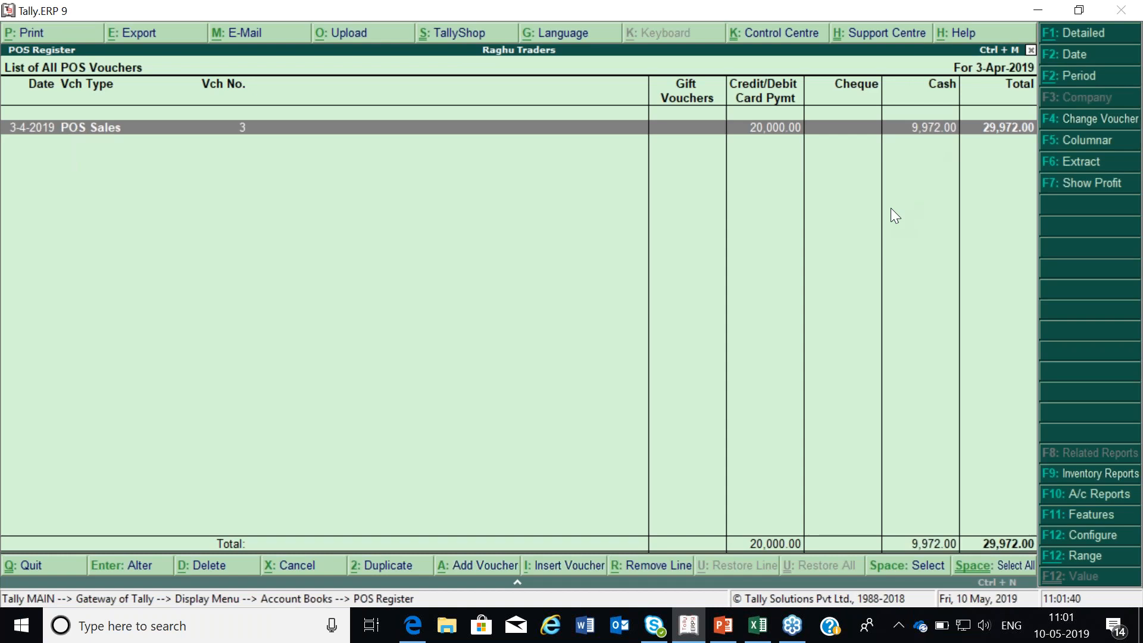
key("alt+F2")
type("1")
key("Return")
key("Return")
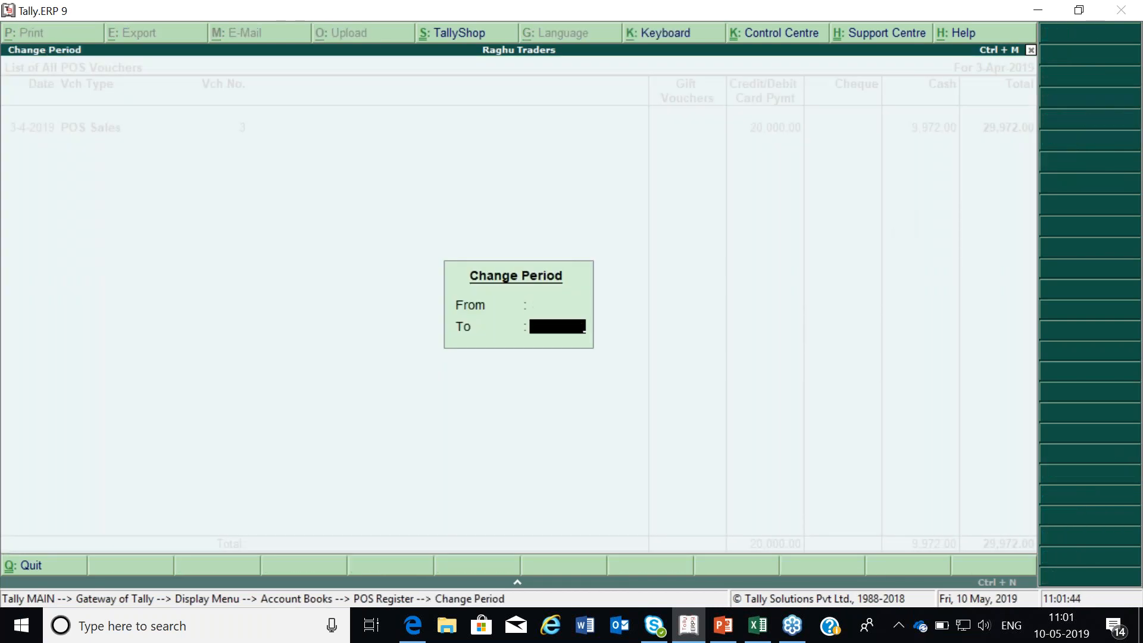
Step: Browse the 1-4, 2-4 and 3-4-2019 sales listed in the register
key("Down")
key("Down")
key("Up")
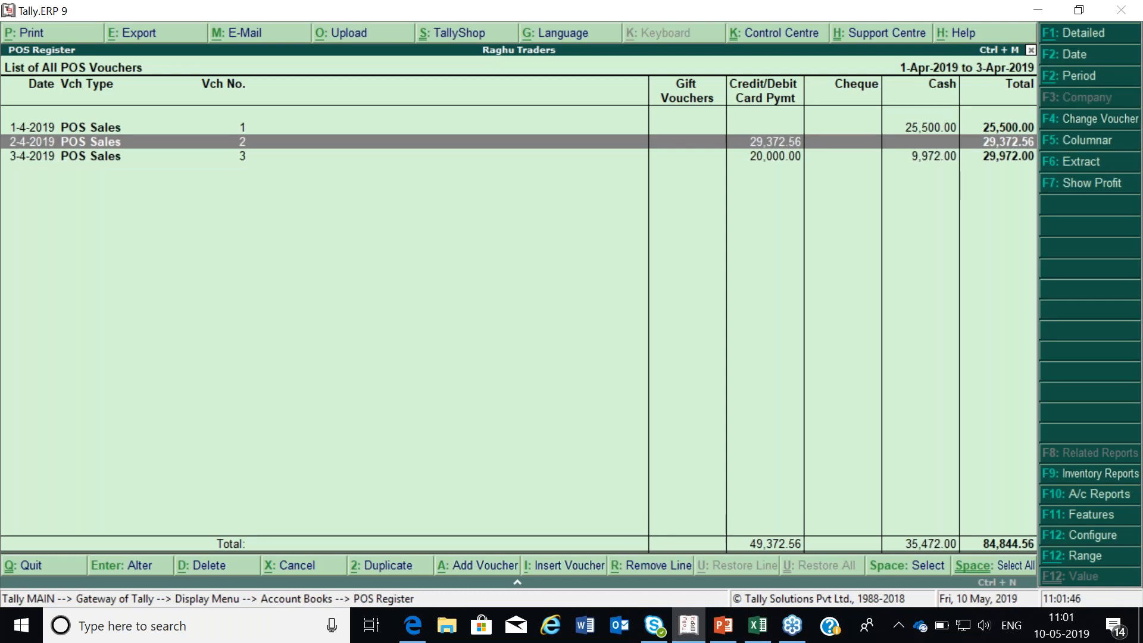
key("Up")
key("Down")
key("Down")
key("Up")
key("Up")
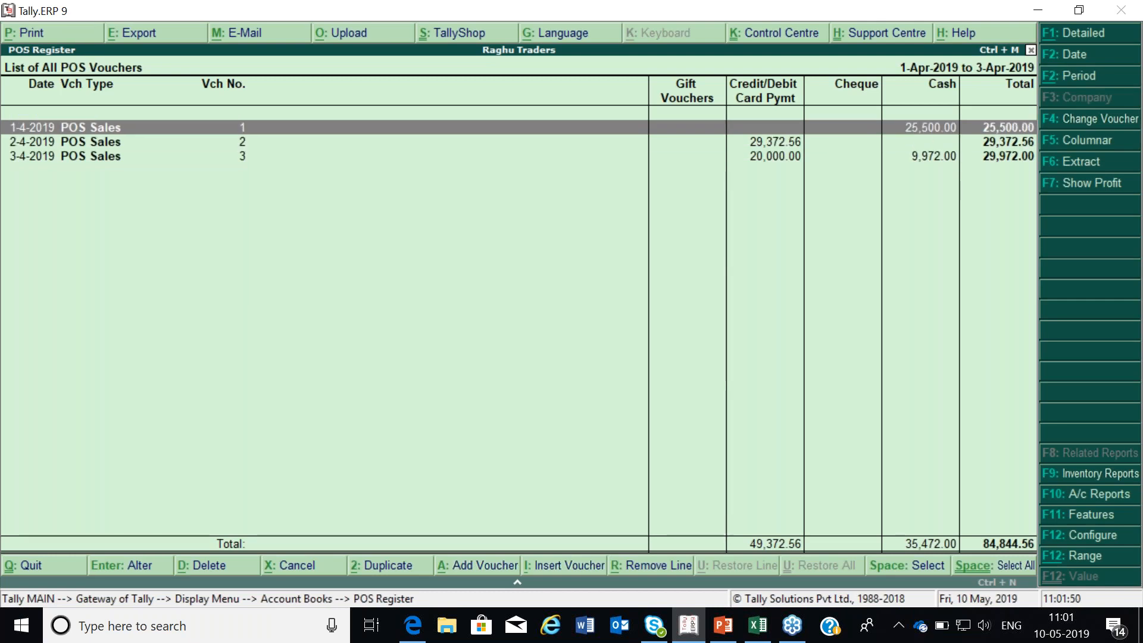
key("Down")
key("Down")
key("Up")
key("Up")
key("Down")
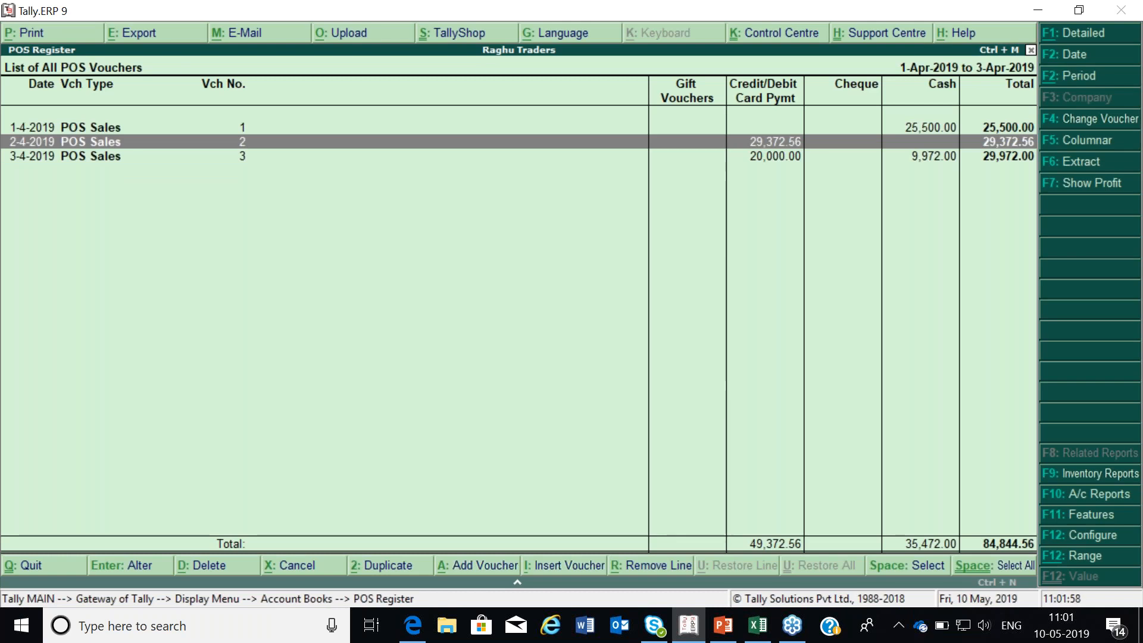
Step: Configure the POS Register to the Detailed format with inventory details shown
key("F12")
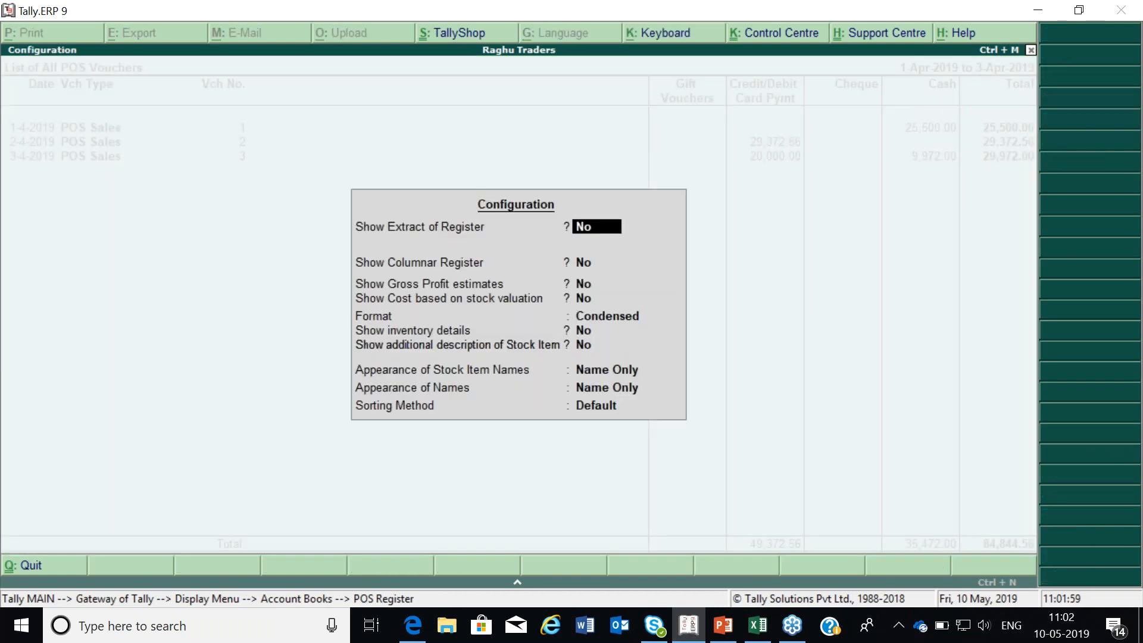
key("Return")
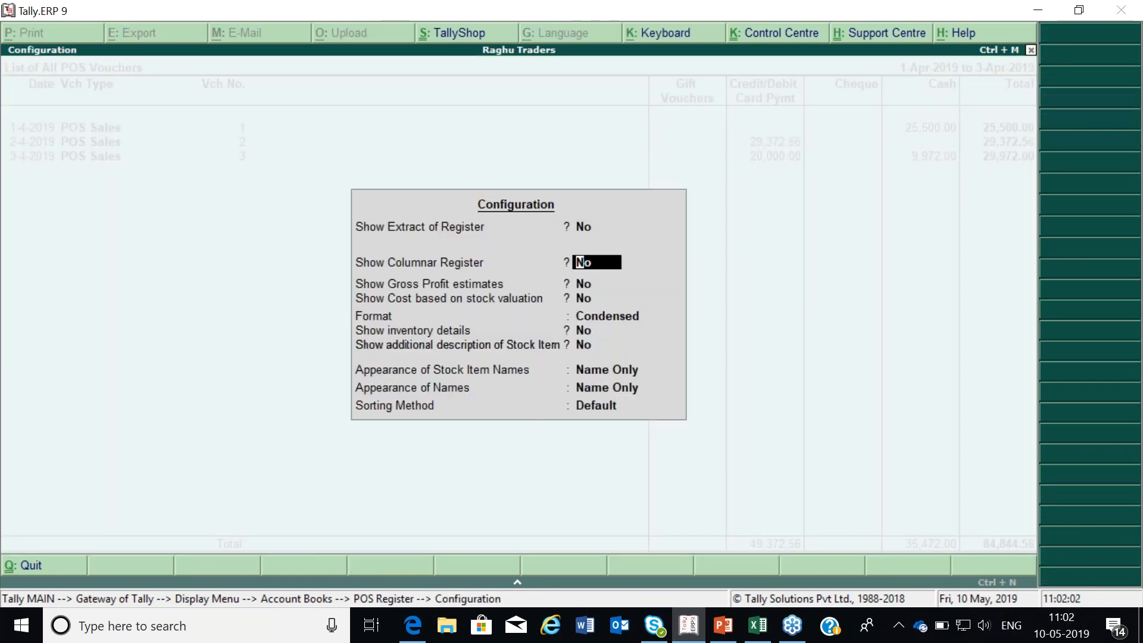
key("Return")
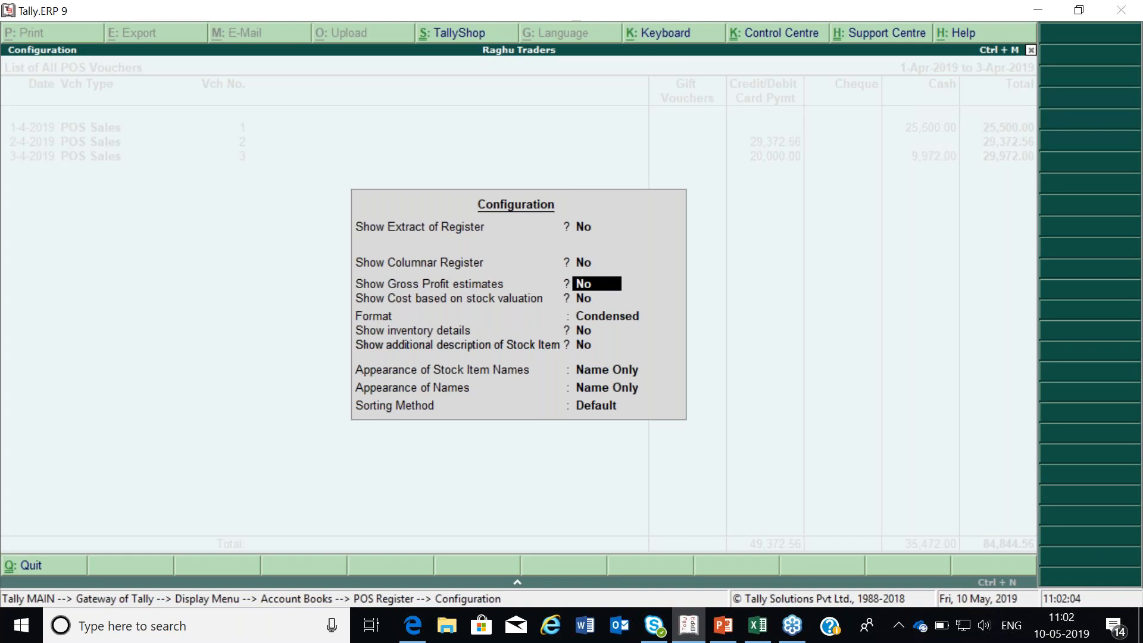
key("Return")
key("Return")
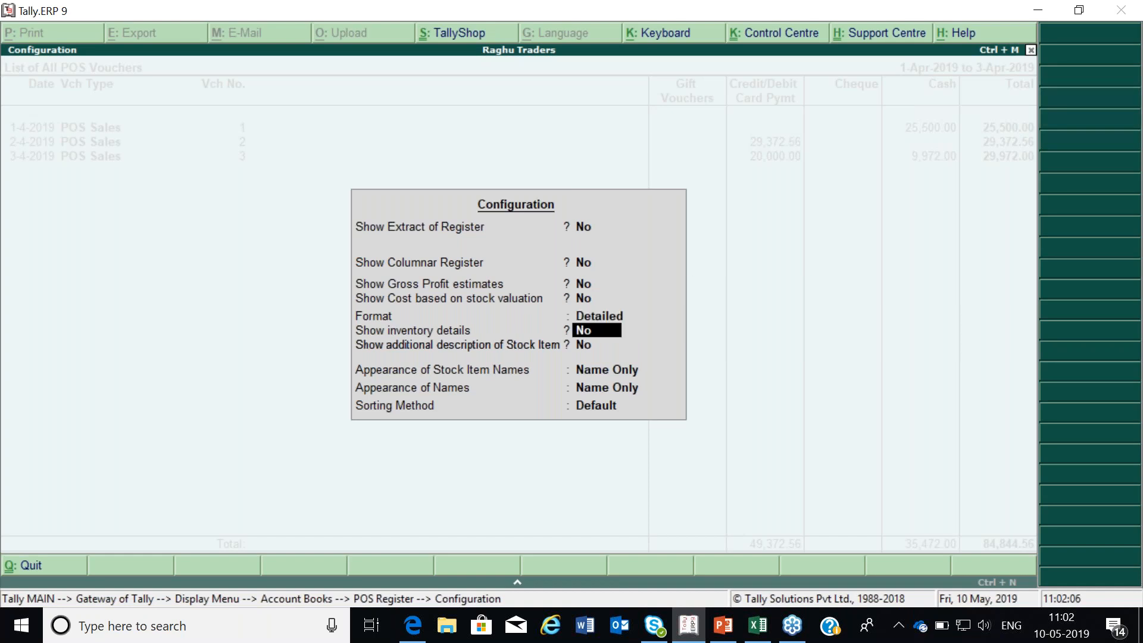
type("y")
key("Return")
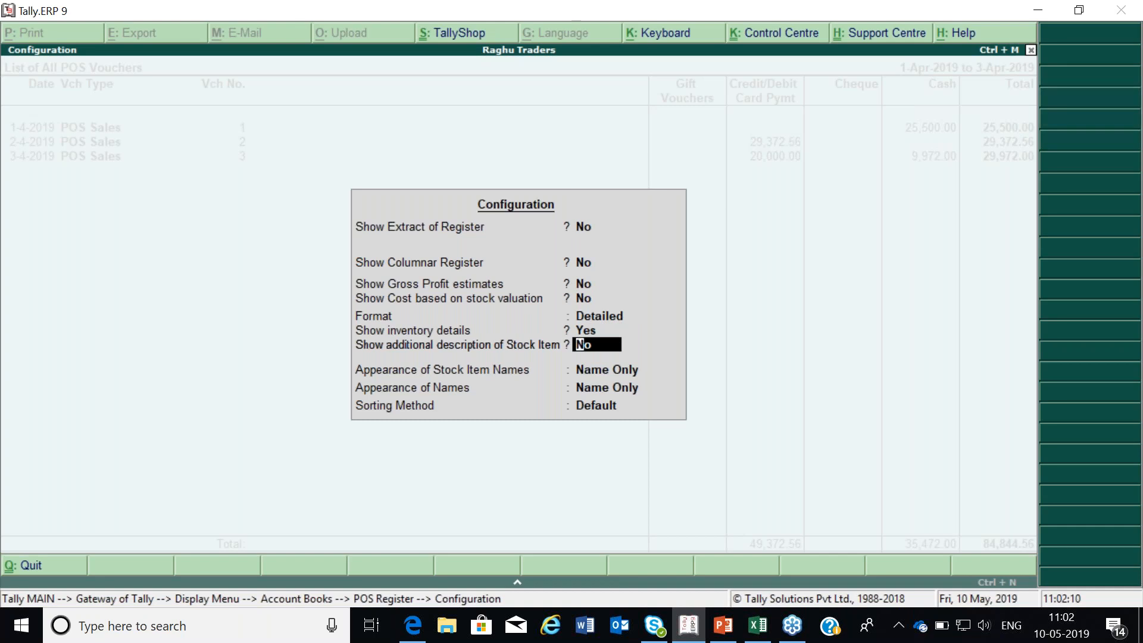
key("Return")
key("Return")
key("Return")
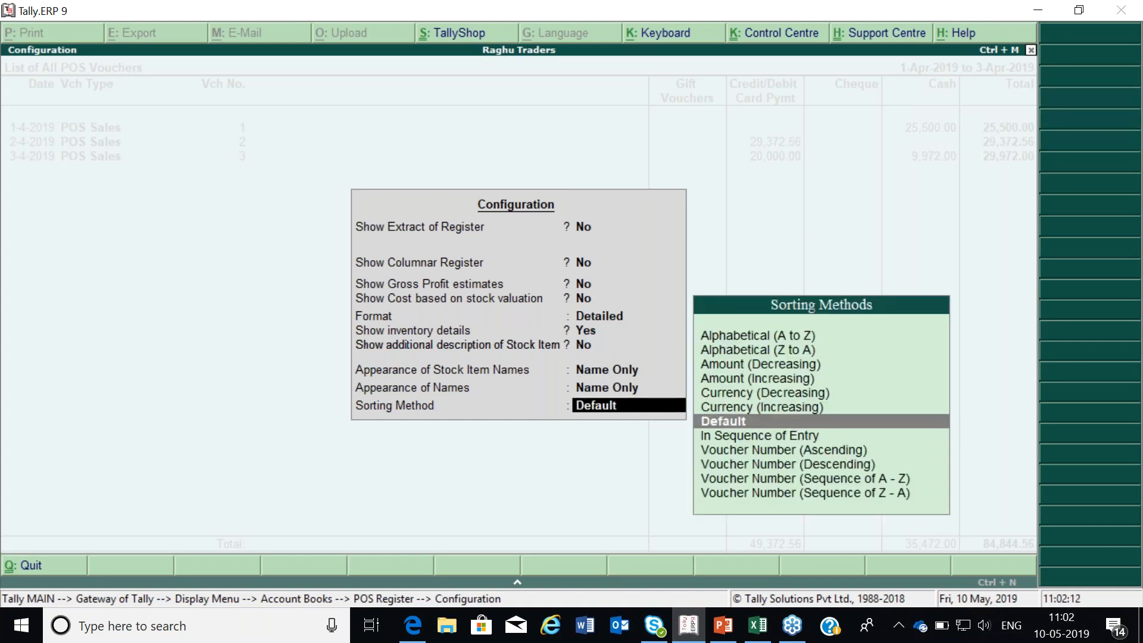
Step: Browse the detailed lines: HP Laptop, and the 2-4-2019 Central and State Tax entries
key("Up")
key("Up")
key("Up")
key("Down")
key("Down")
key("Down")
key("Down")
key("Down")
key("Down")
key("Up")
key("Up")
key("Up")
key("Down")
key("Down")
key("Down")
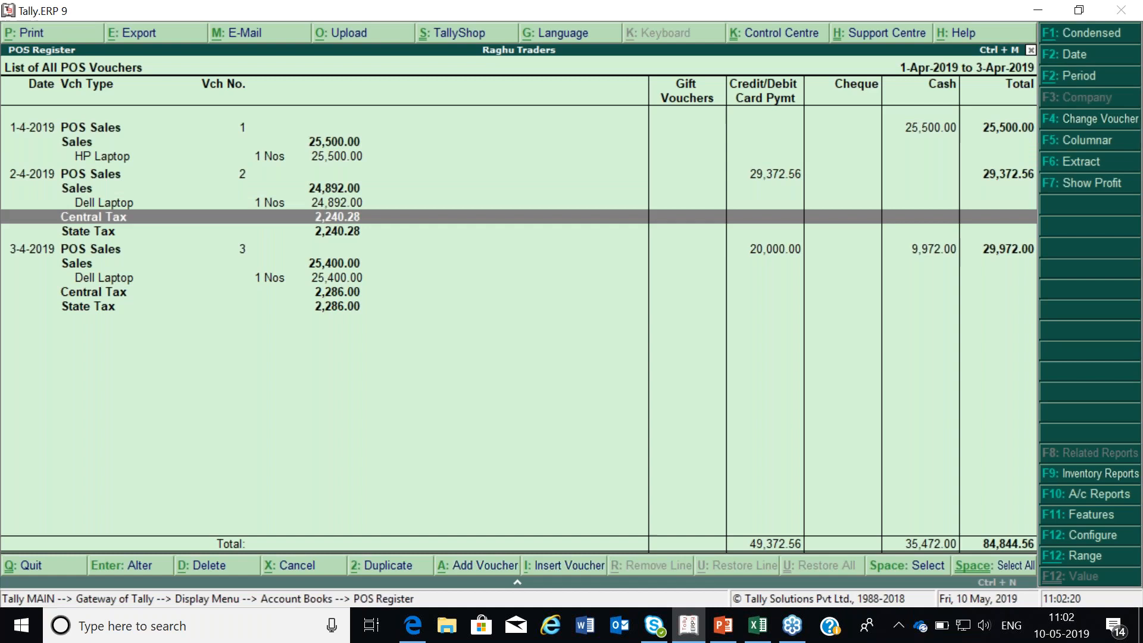
key("Down")
key("Down")
Step: Review each sale's Sales, item and tax lines, then close the POS Register
key("Up")
key("Up")
key("Up")
key("Up")
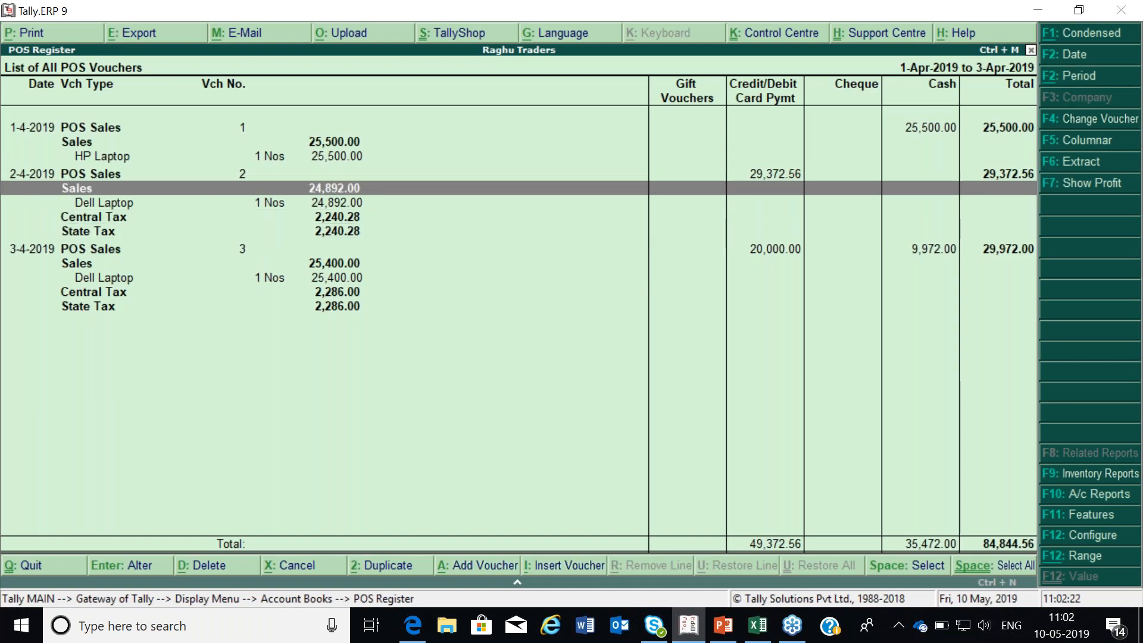
key("Up")
key("Up")
key("Up")
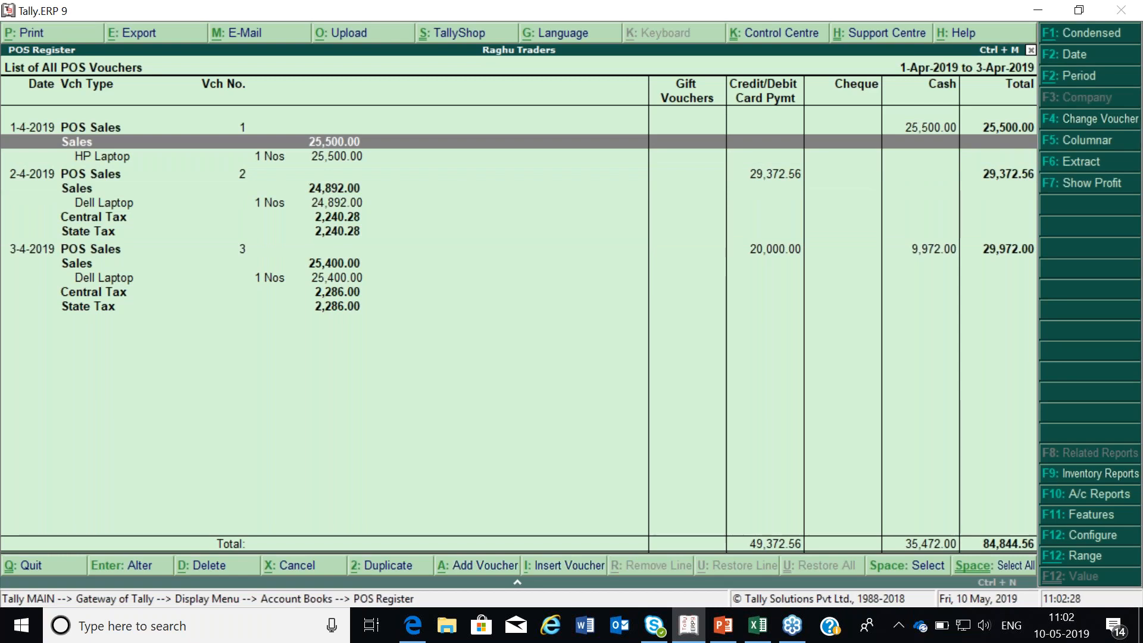
key("Down")
key("Down")
key("Down")
key("Down")
key("Down")
key("Down")
key("Up")
key("Up")
key("Up")
key("Up")
key("Up")
key("Up")
key("Down")
key("Down")
key("Down")
key("Down")
key("Up")
key("Up")
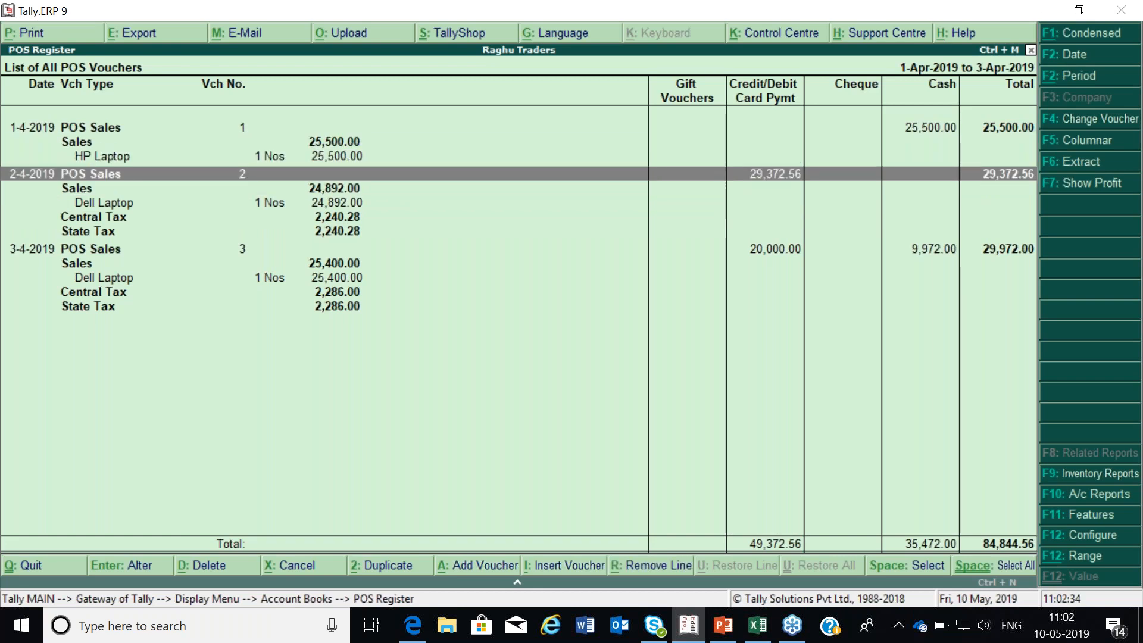
key("Up")
key("Up")
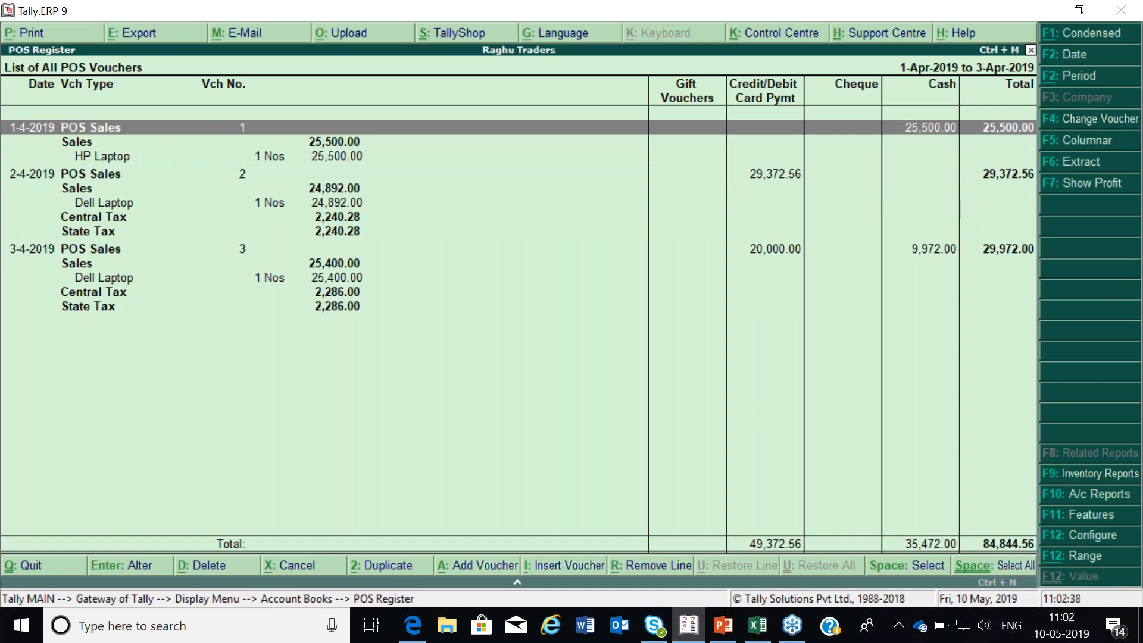
key("Down")
key("Down")
key("Down")
key("Down")
key("Down")
key("Down")
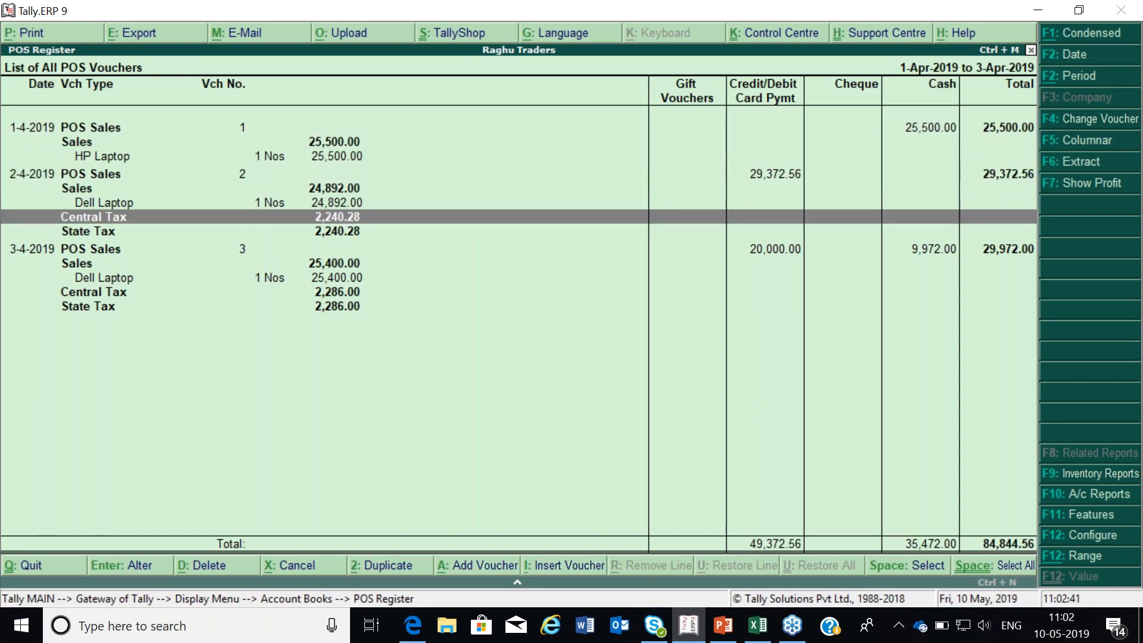
key("Escape")
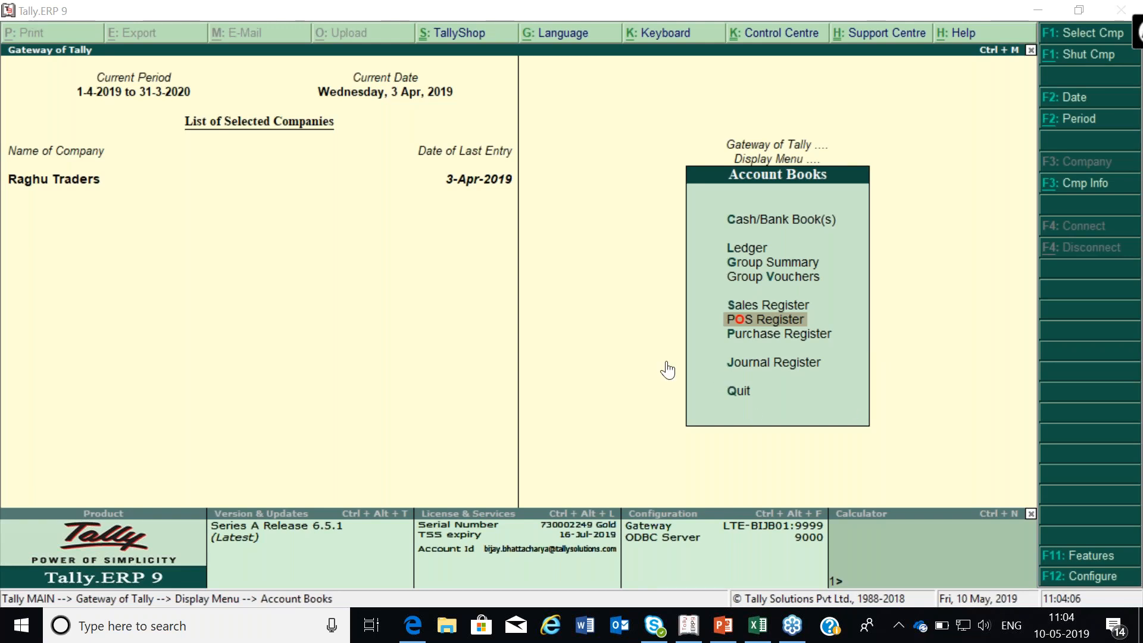
Step: Go from the Gateway to Accounts Info's Voucher Types menu, quitting an accidentally opened Create form
left_click(629, 345)
key("Escape")
key("Escape")
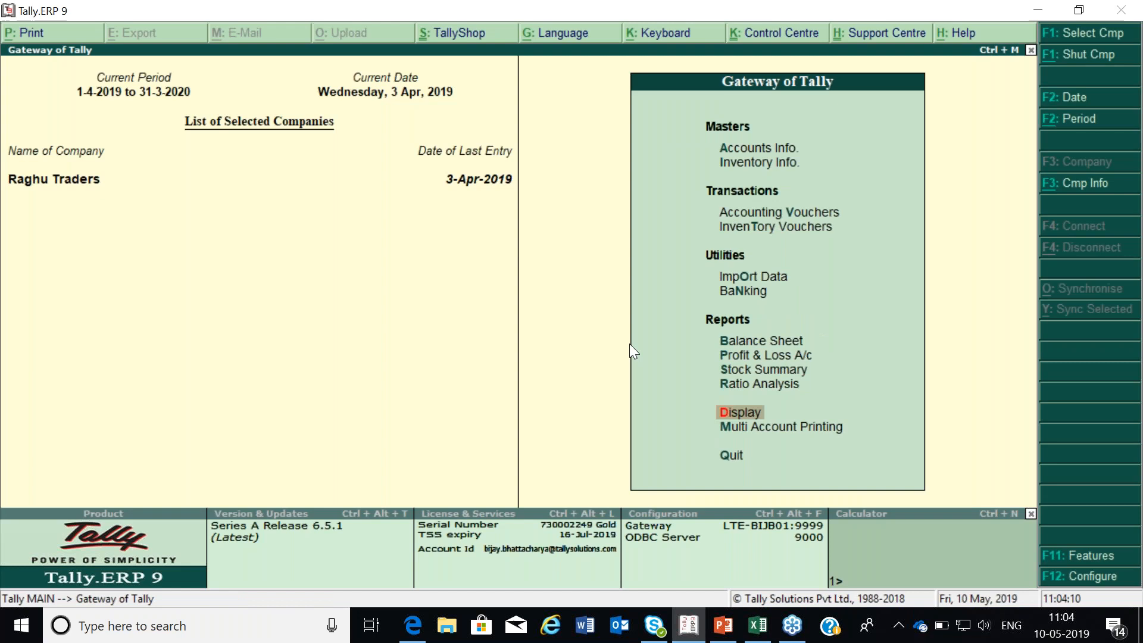
key("Up")
key("Up")
key("Up")
key("Up")
key("Up")
key("Up")
key("Up")
key("Up")
key("Up")
key("Up")
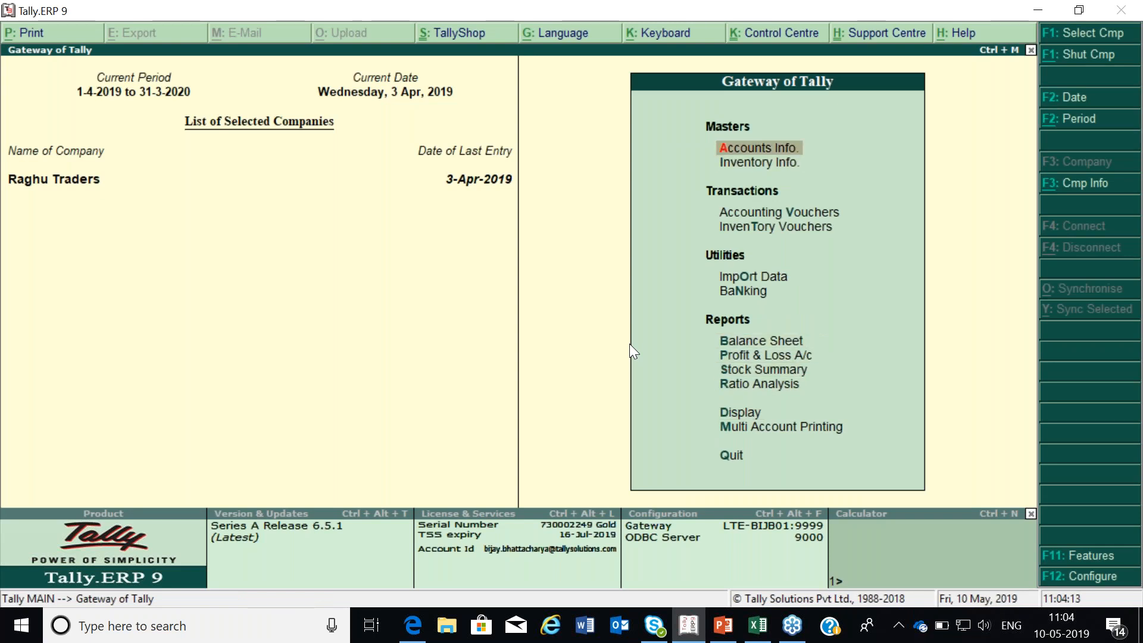
key("Return")
key("Down")
key("Up")
key("Return")
key("Down")
key("Down")
key("Down")
key("Up")
key("Up")
key("Up")
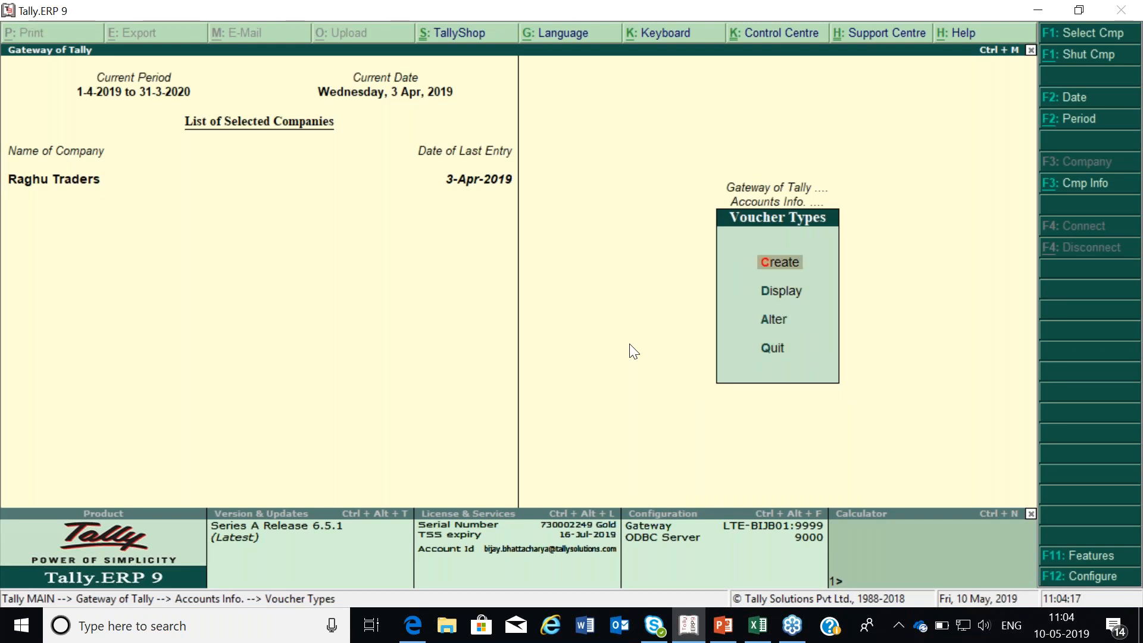
key("Return")
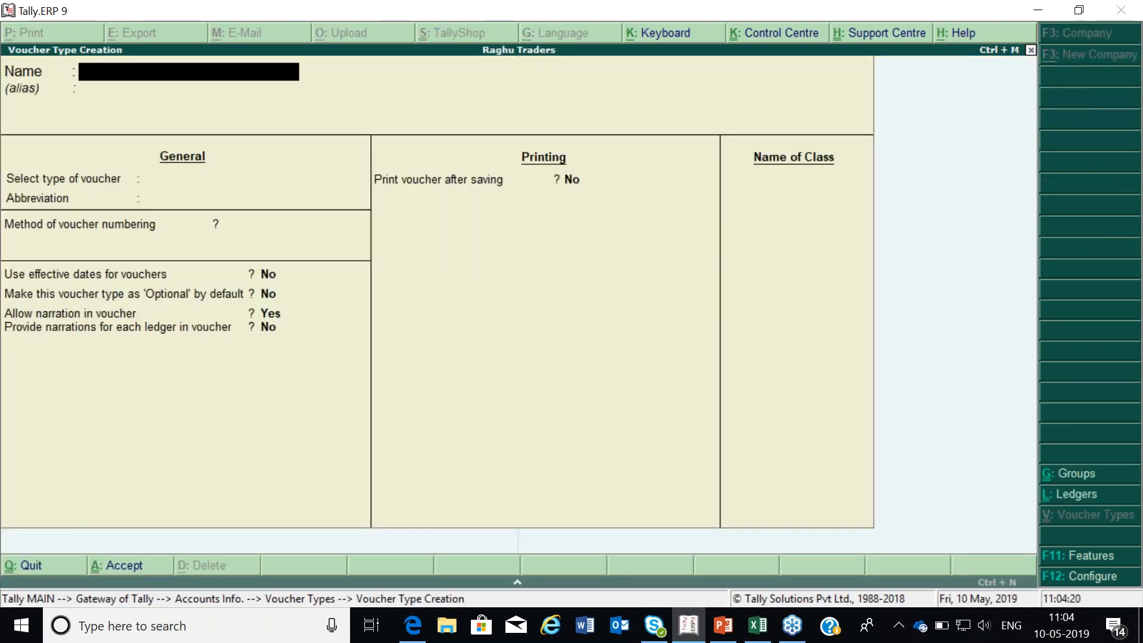
key("Escape")
key("y")
Step: Choose Alter and select POS Sales from the voucher type list
key("Down")
key("Down")
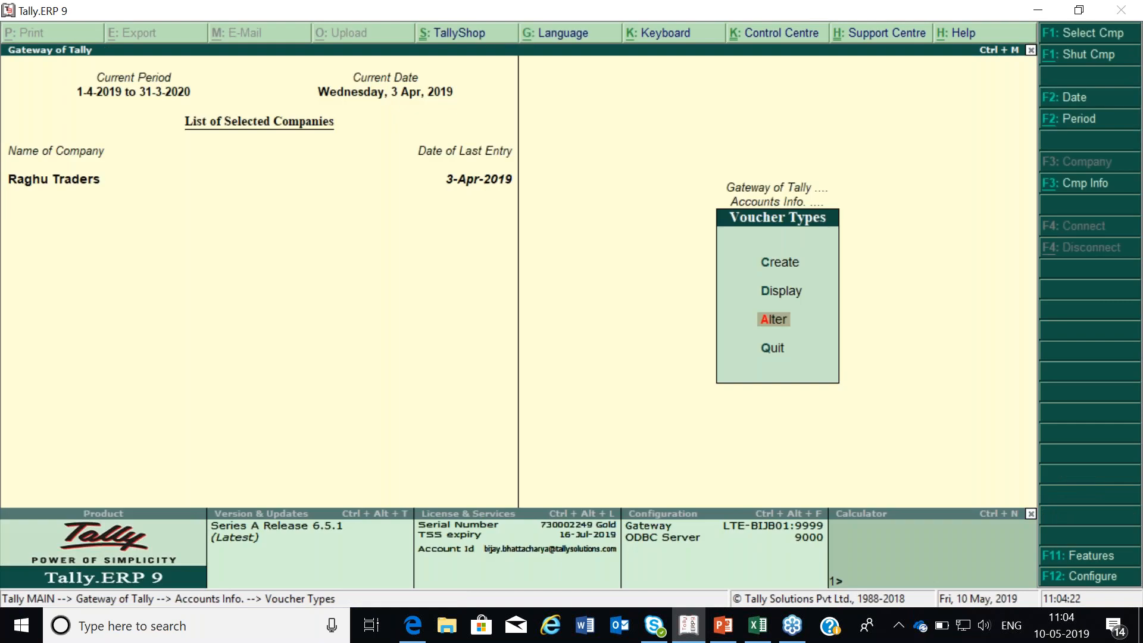
key("Return")
type("P")
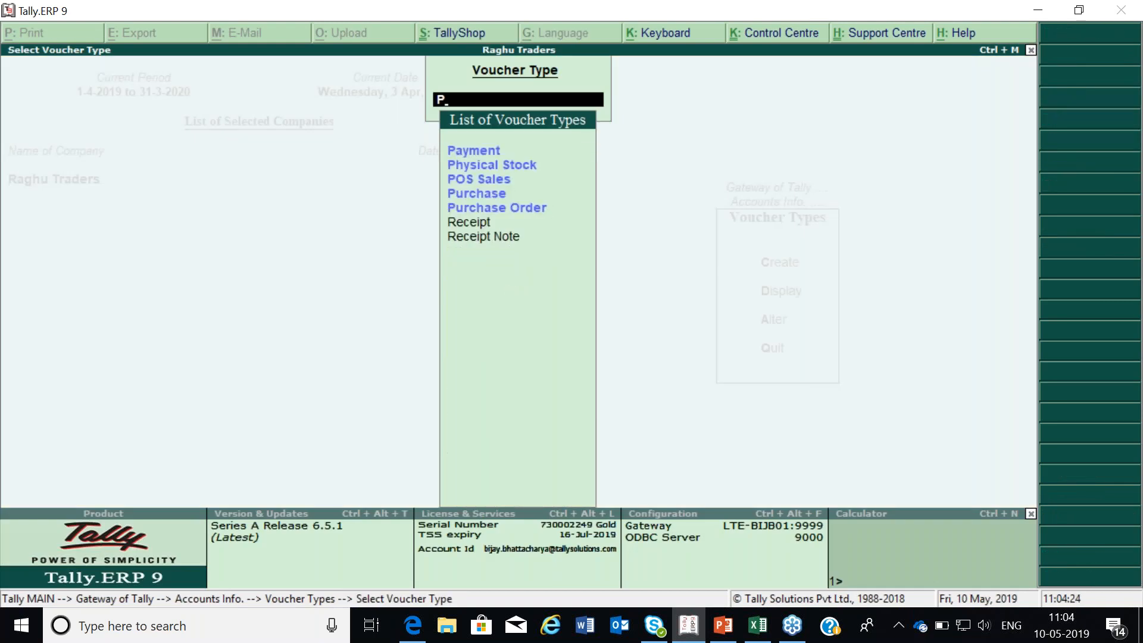
key("Down")
key("Down")
key("Return")
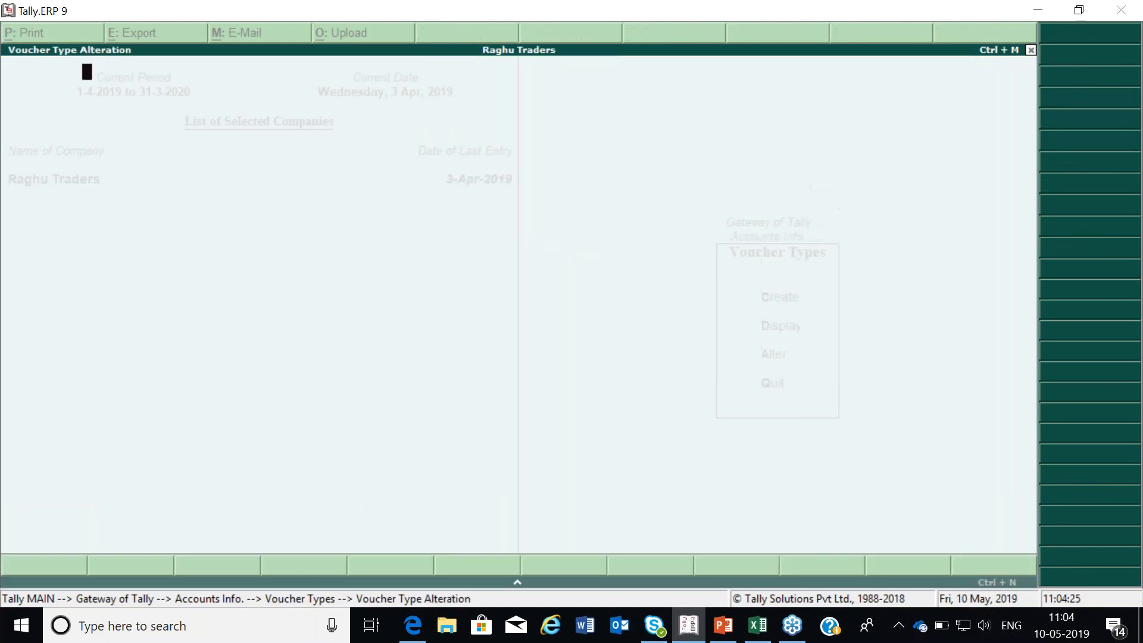
Step: Keep both printed messages, set 'Set/alter declaration' to Yes with its default text, and enter the POS Invoice class
key("Return")
key("Return")
key("Return")
key("Return")
key("Return")
key("Return")
key("Return")
key("Return")
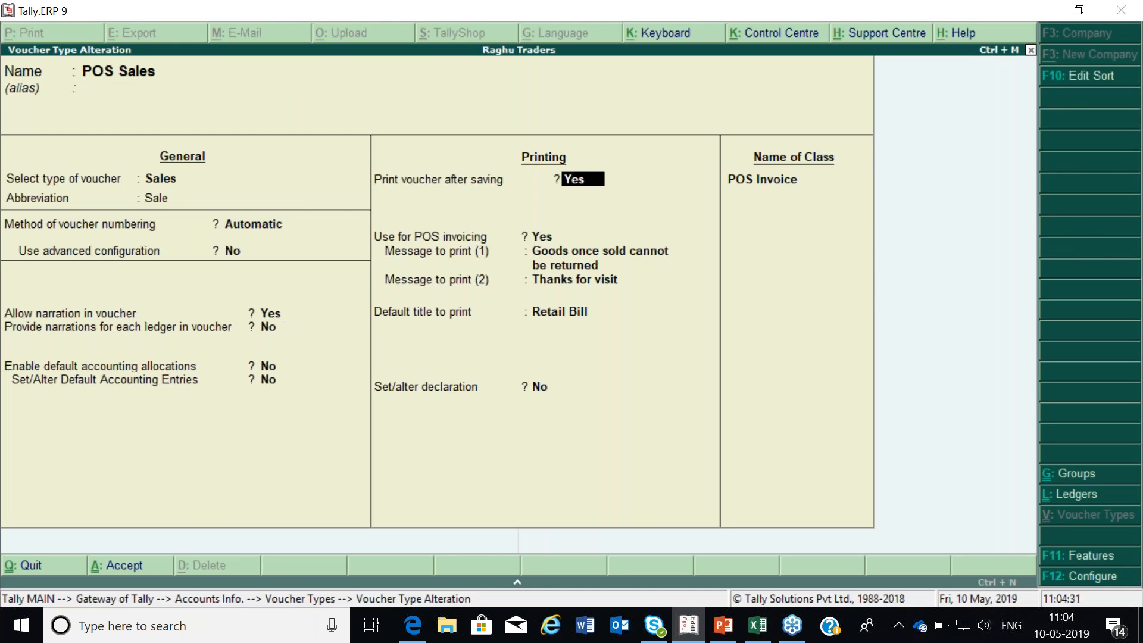
key("Return")
key("Return")
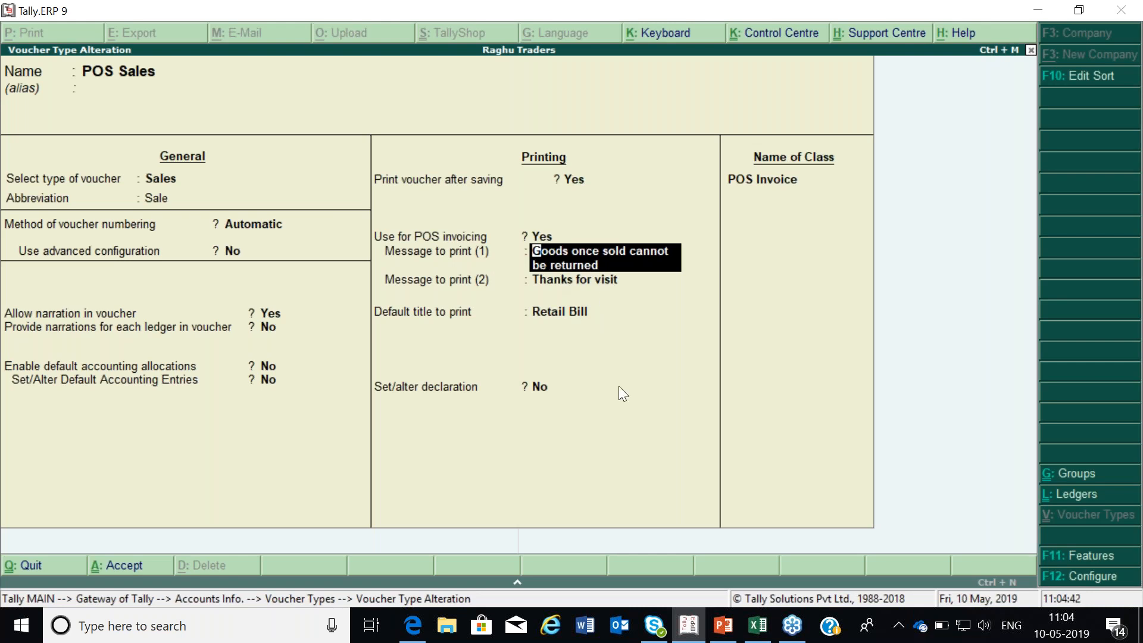
key("Return")
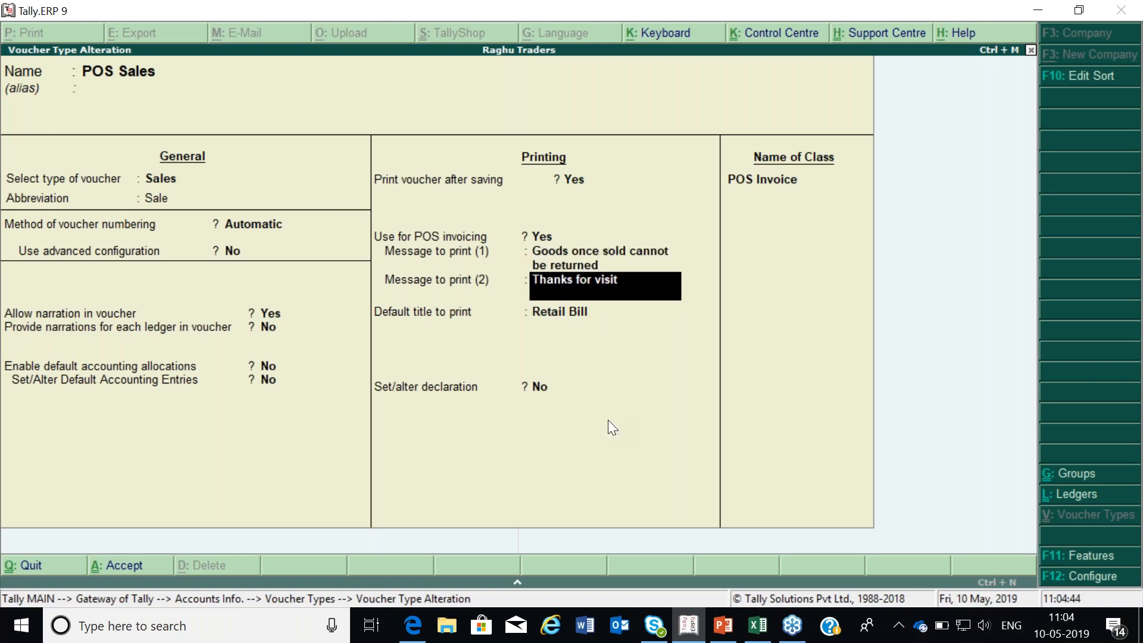
key("Return")
key("Return")
type("y")
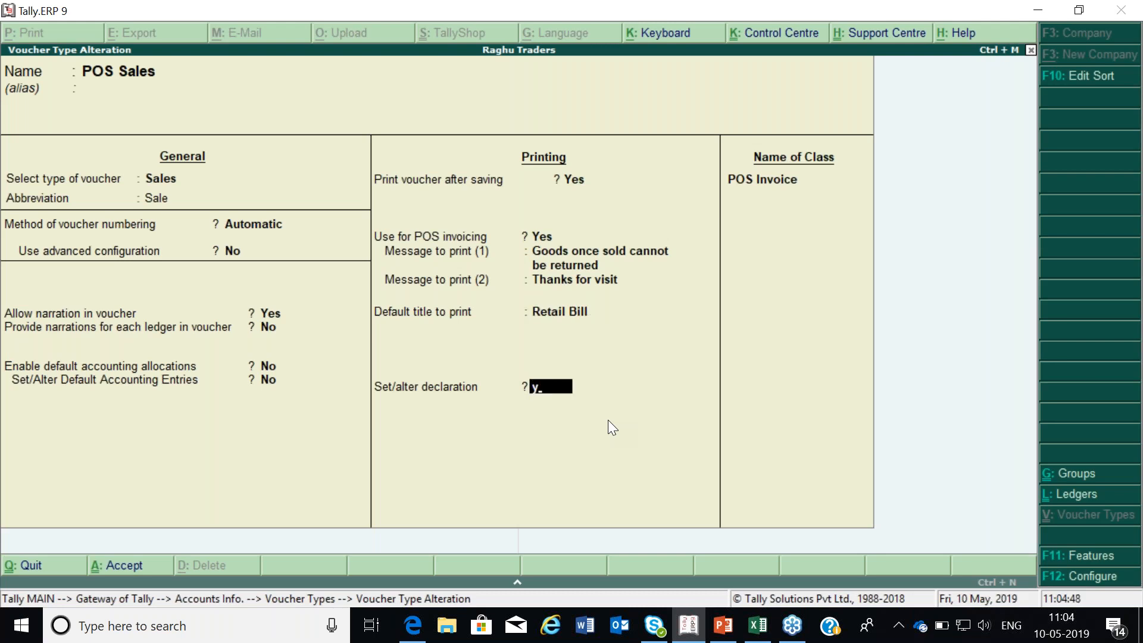
key("Return")
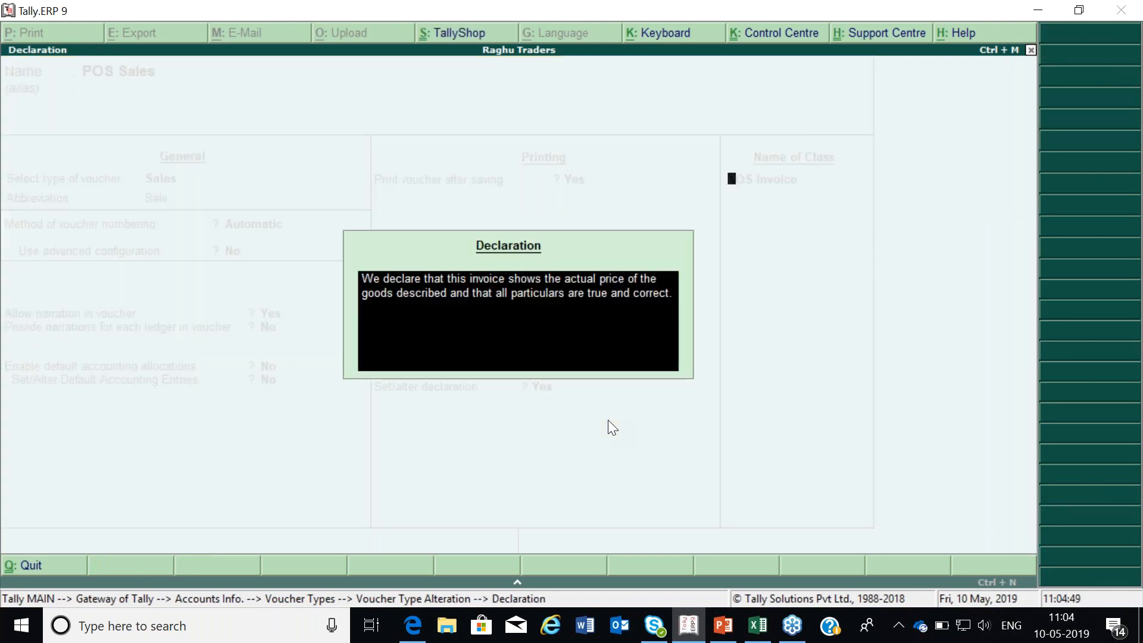
key("Return")
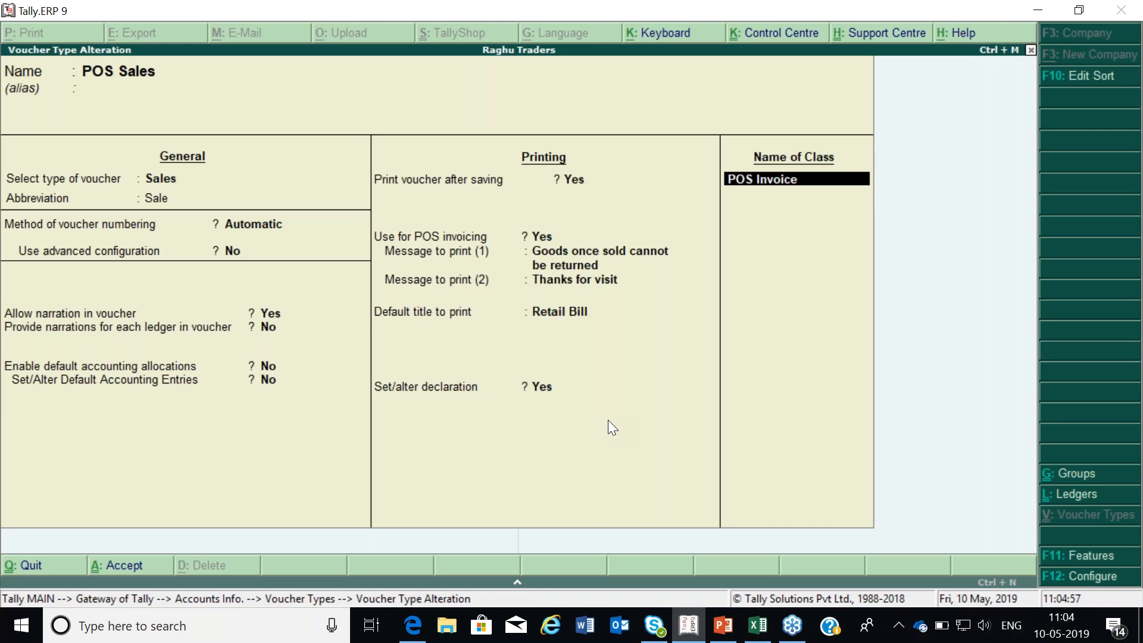
key("Return")
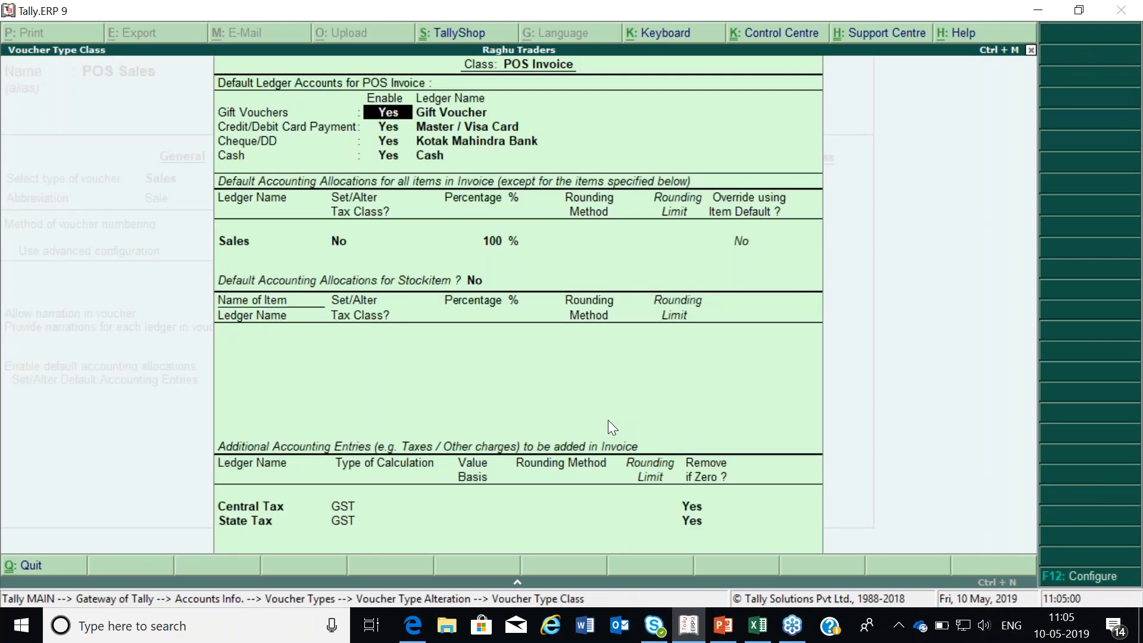
Step: Keep the Gift Voucher, Master / Visa Card, Kotak Mahindra Bank, Cash and Sales ledgers and tax entries
key("Return")
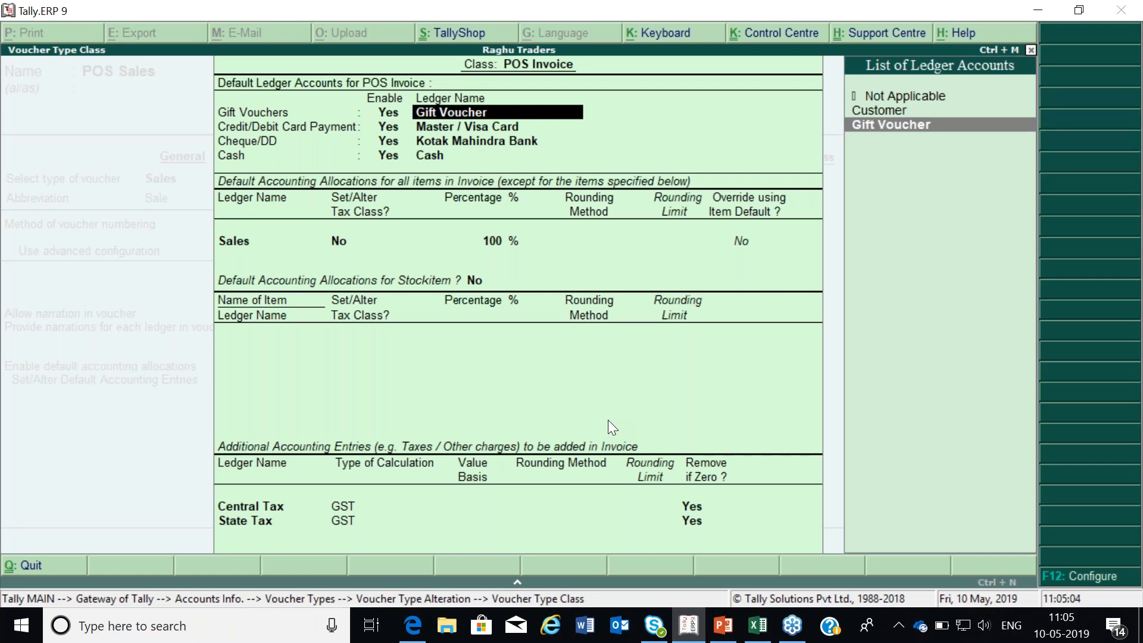
key("Return")
key("Return")
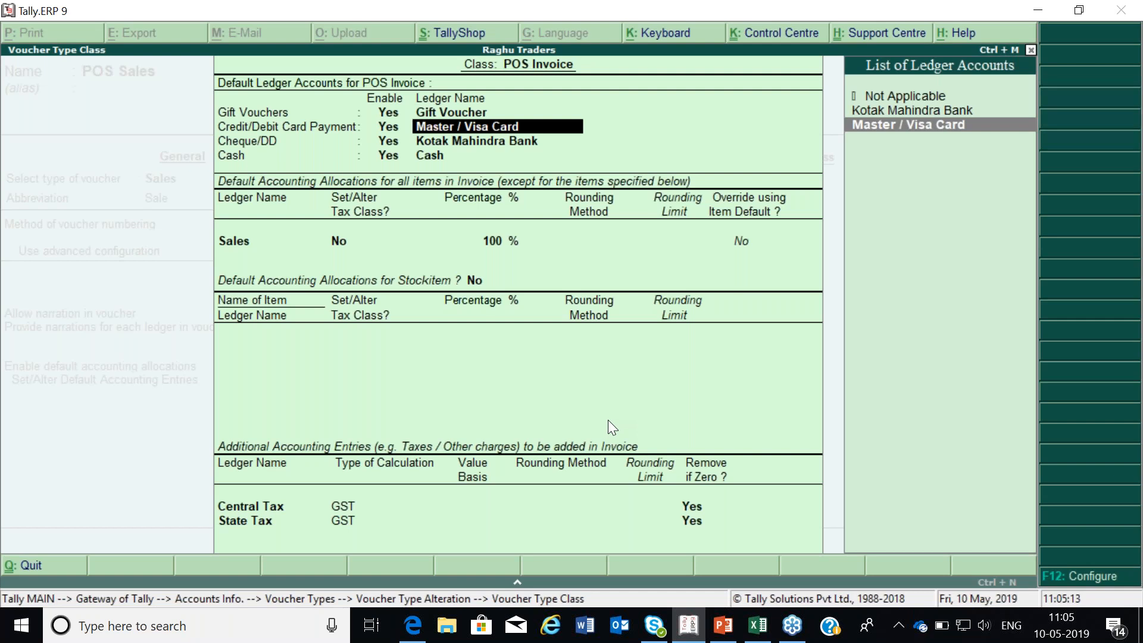
key("Return")
key("Return")
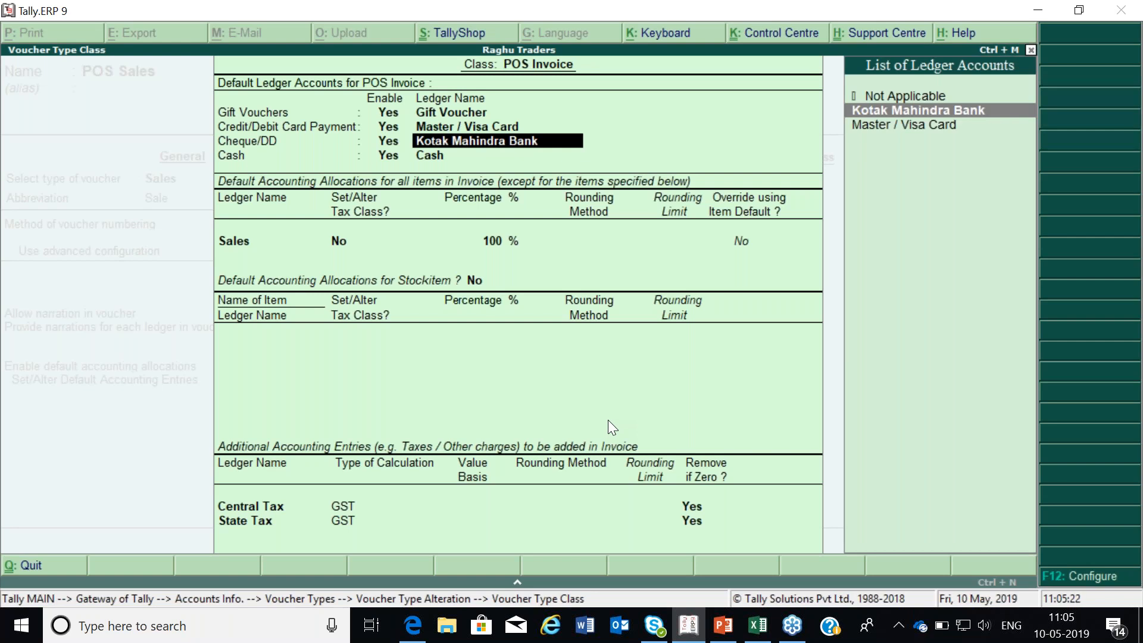
key("Return")
key("Return")
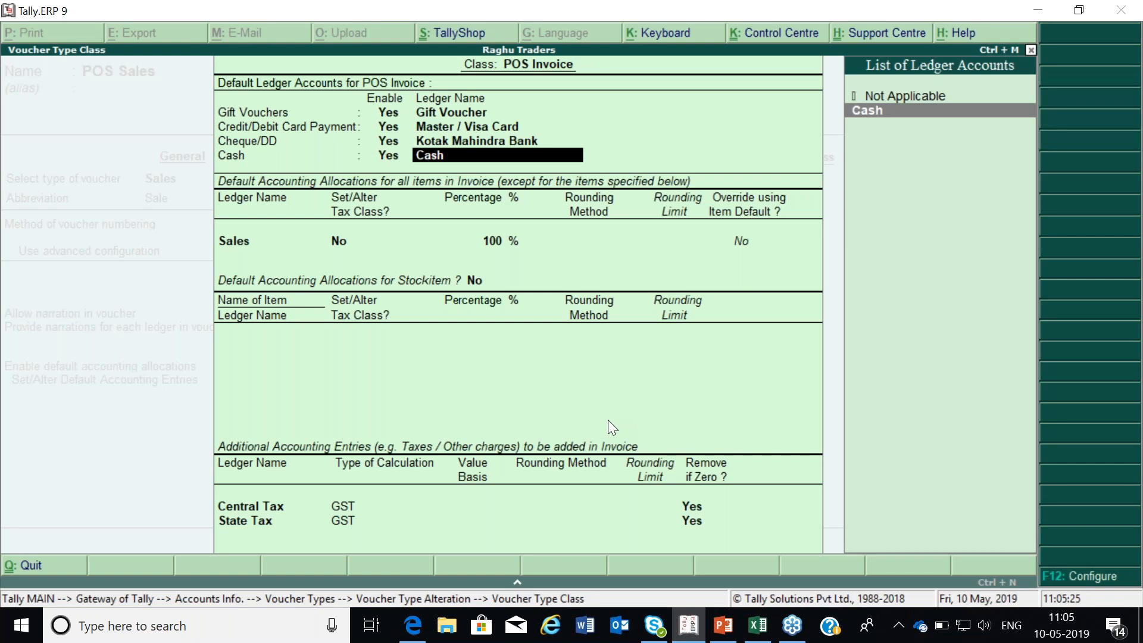
key("Return")
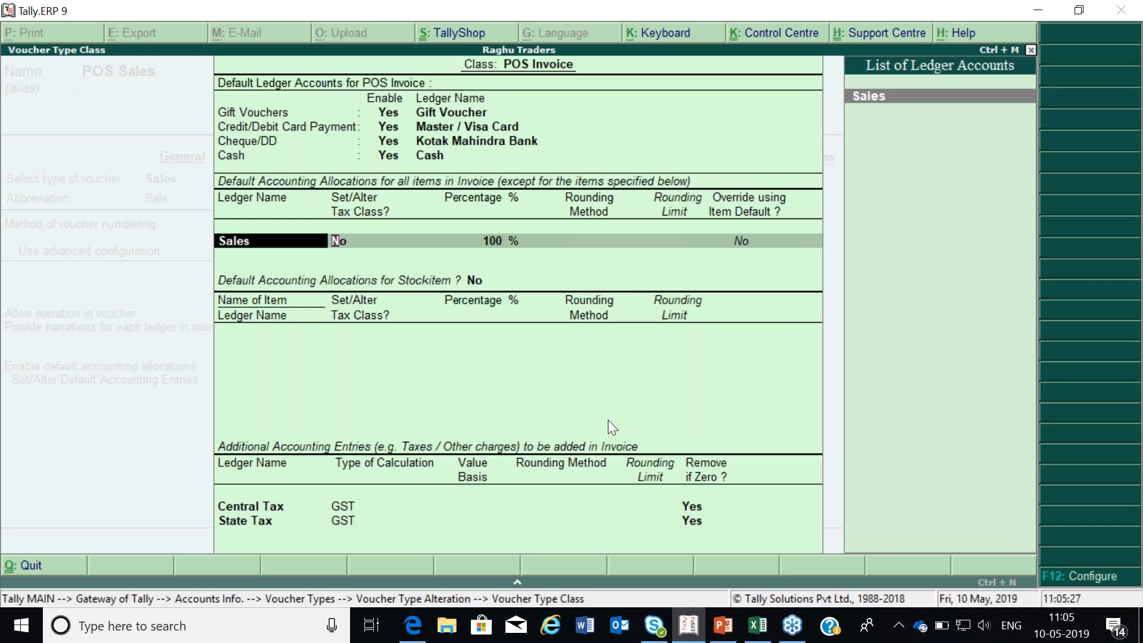
key("Return")
key("Return")
key("Return")
key("Return")
key("Return")
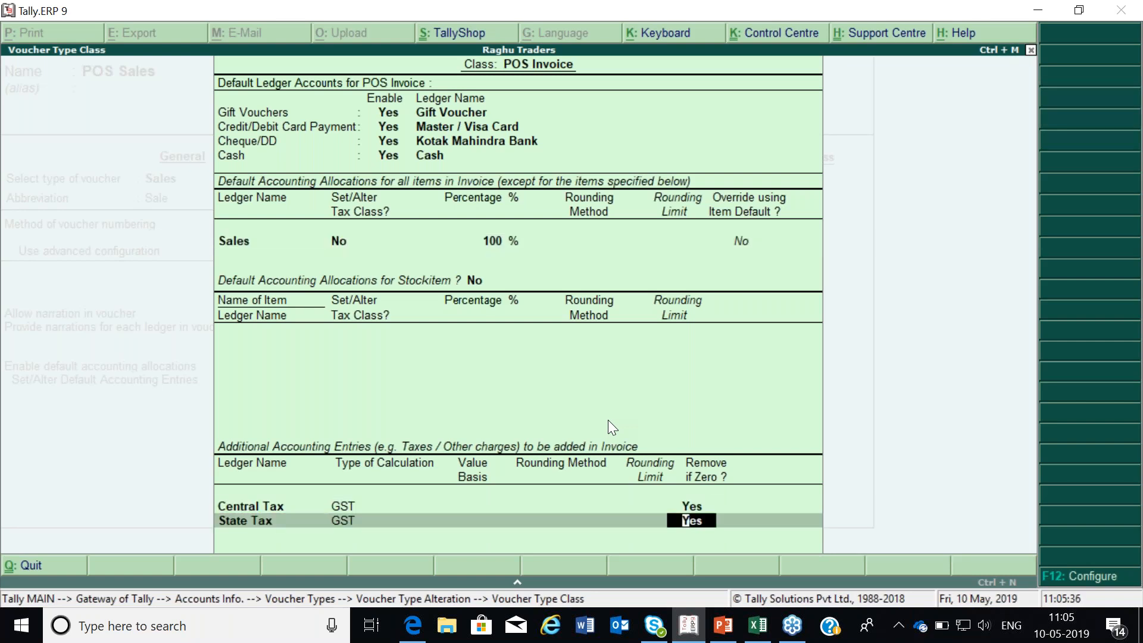
key("Return")
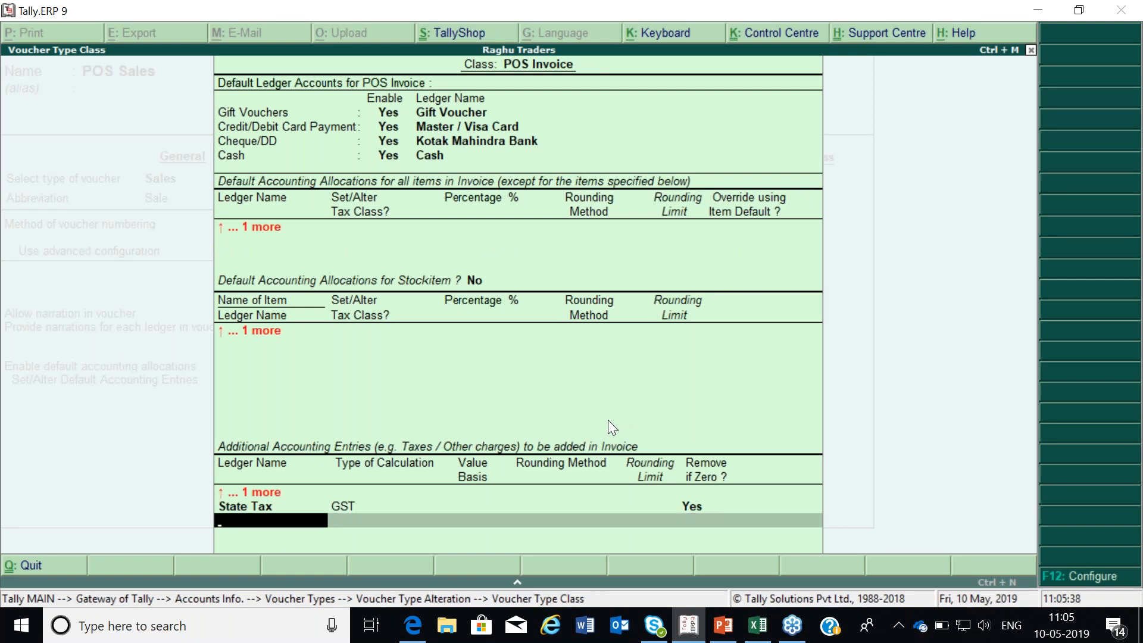
key("Return")
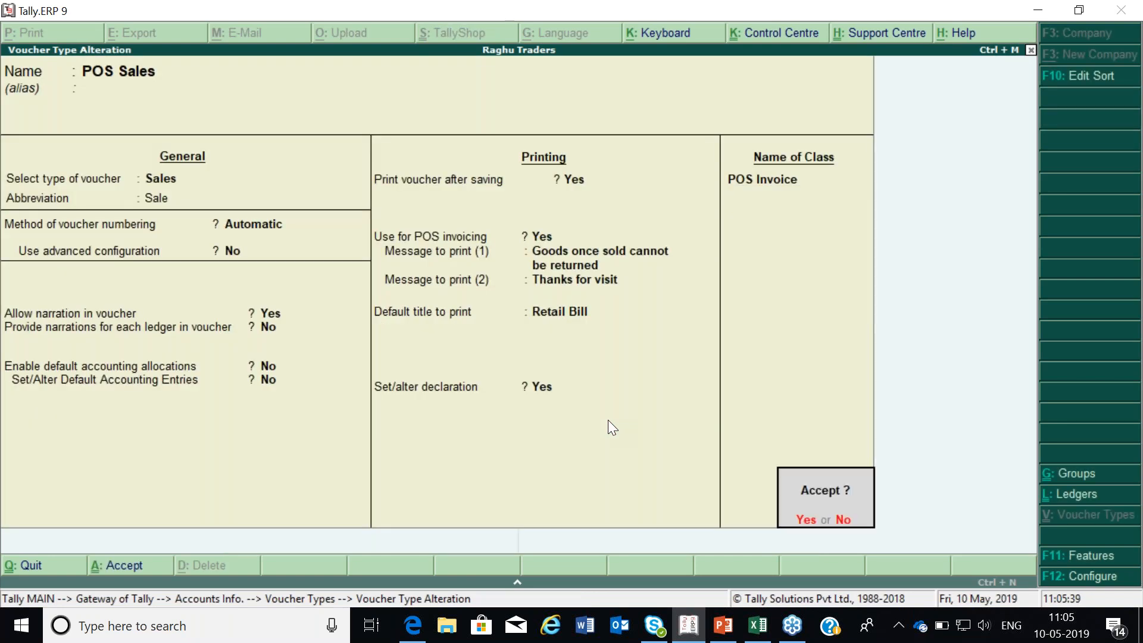
Step: Save the POS Sales voucher type and start a new POS Sales voucher from the Gateway
key("Return")
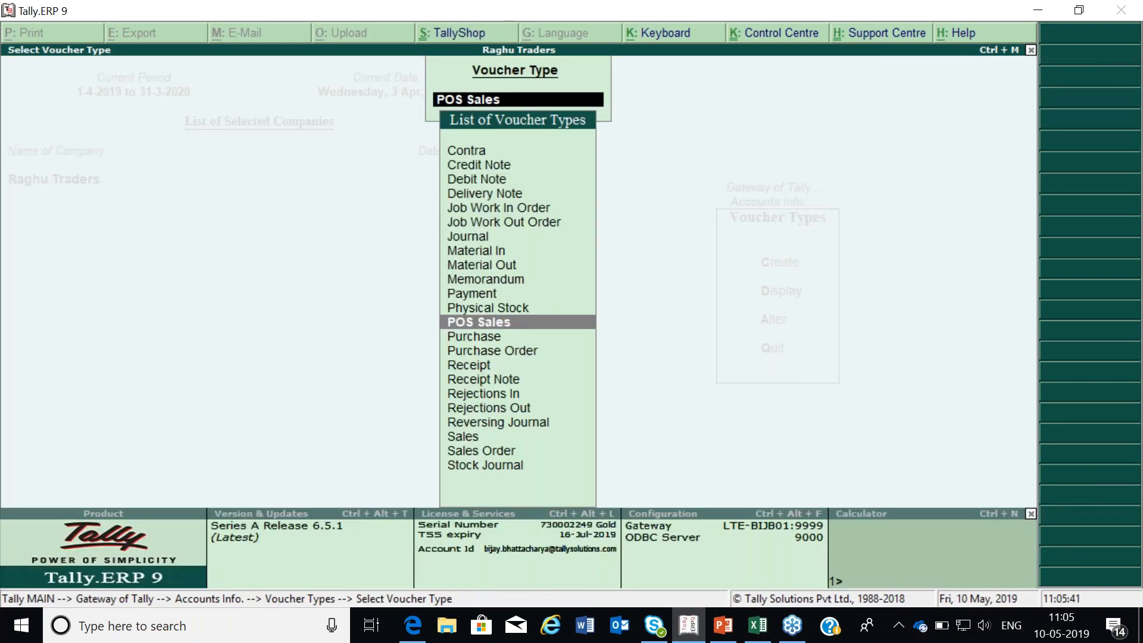
key("Escape")
key("Escape")
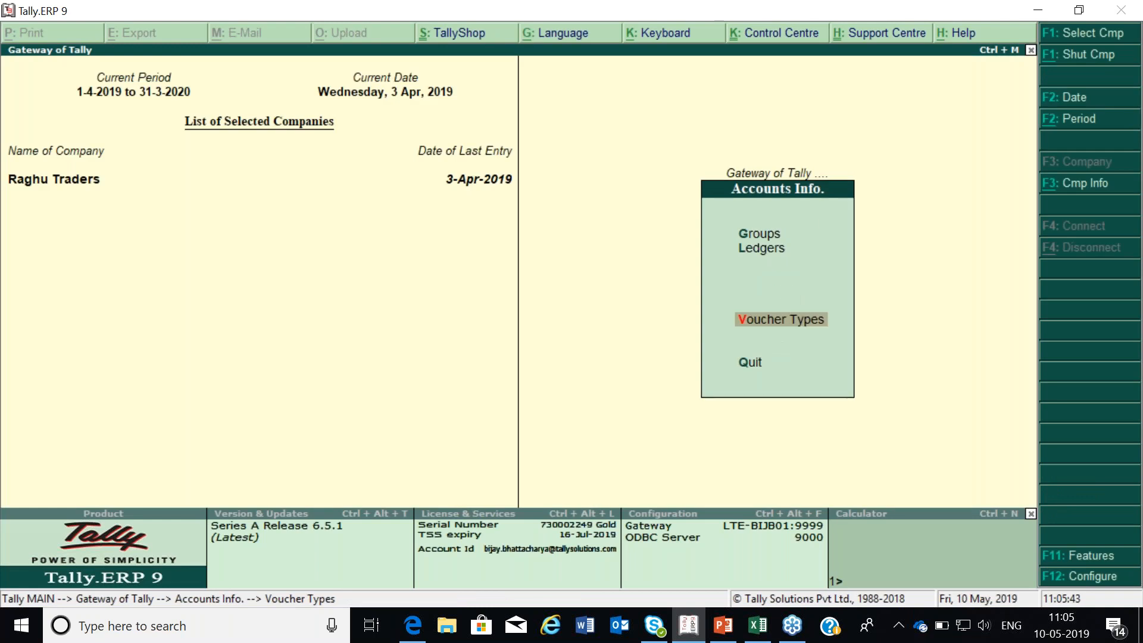
key("Escape")
key("Down")
key("Down")
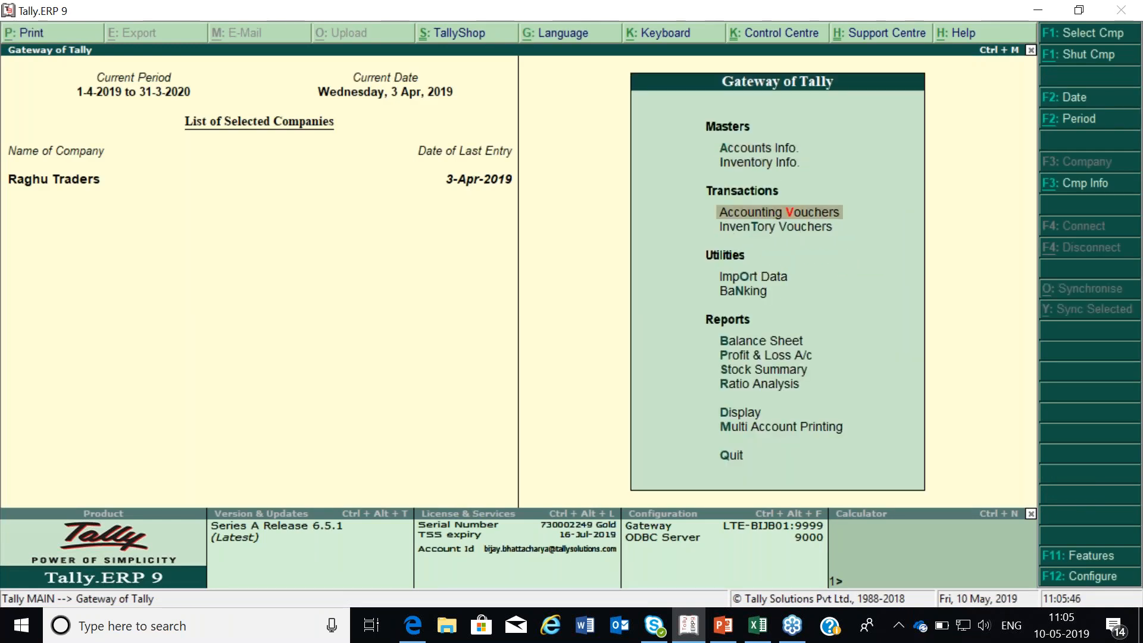
key("Return")
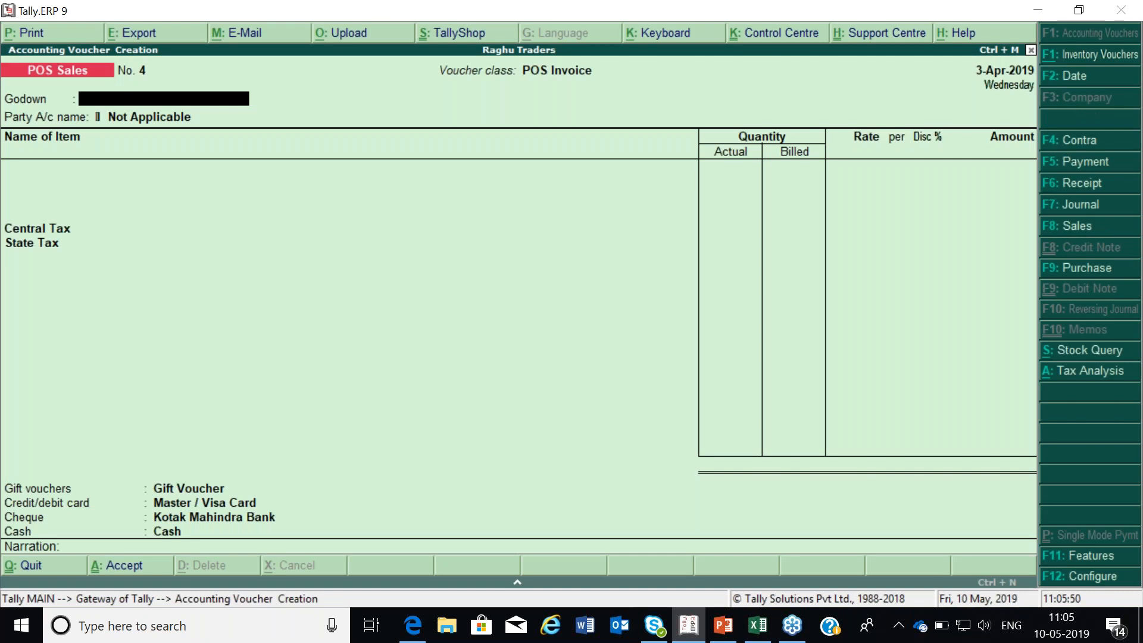
Step: Date the sale 4-Apr-2019, godown Main Location, party Customer, and add one Dell Laptop
key("F2")
key("Return")
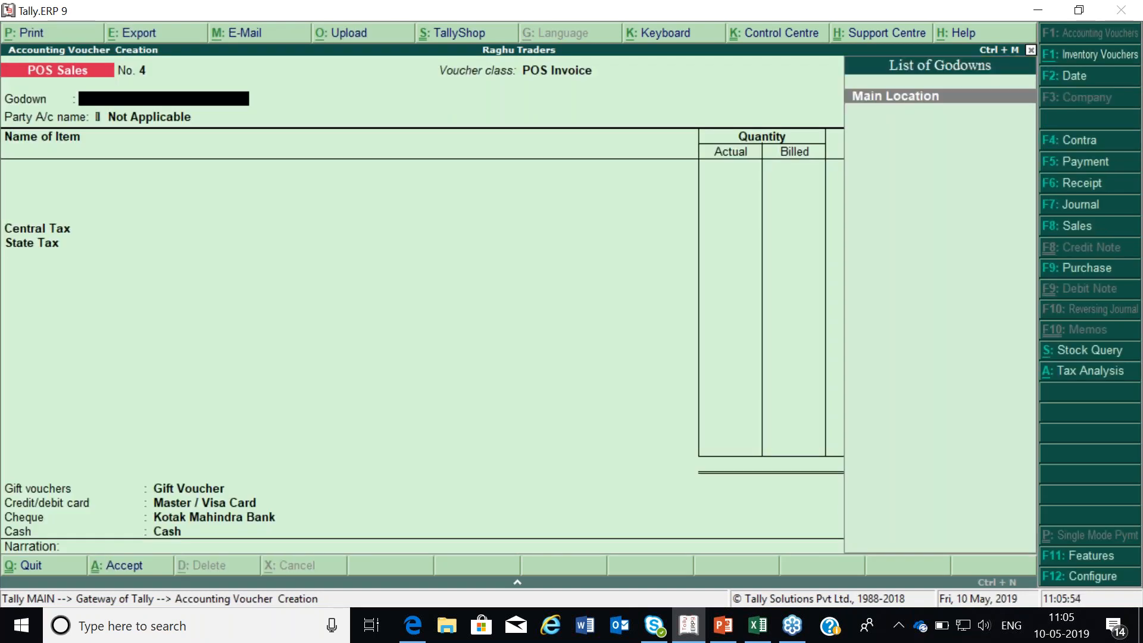
key("Return")
key("Down")
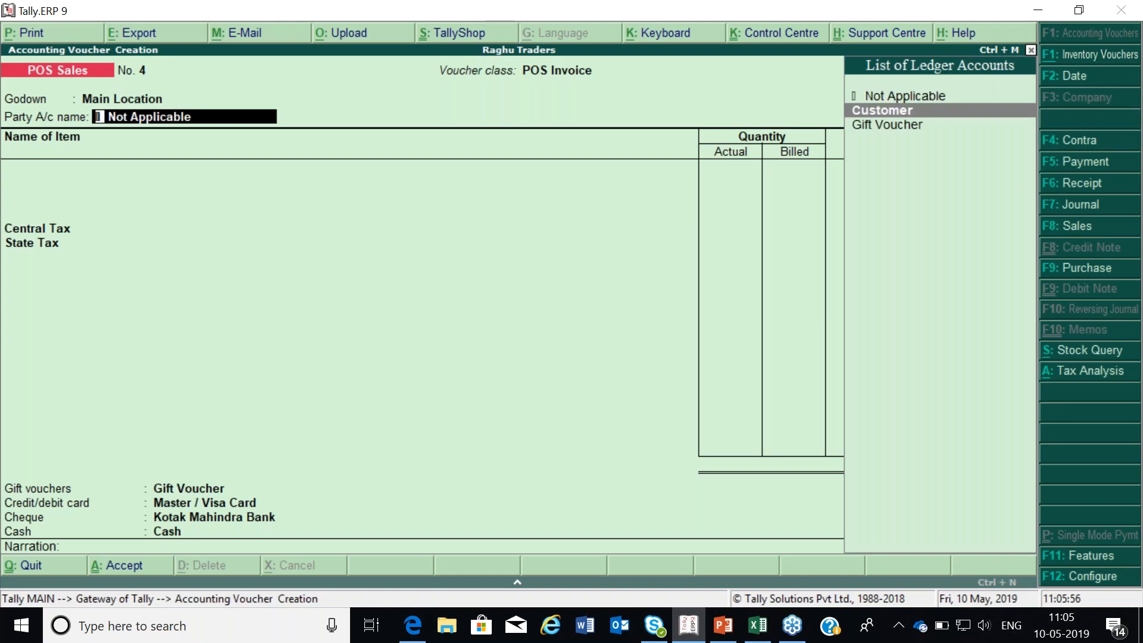
key("Return")
key("Return")
key("Return")
key("Return")
key("Return")
key("Return")
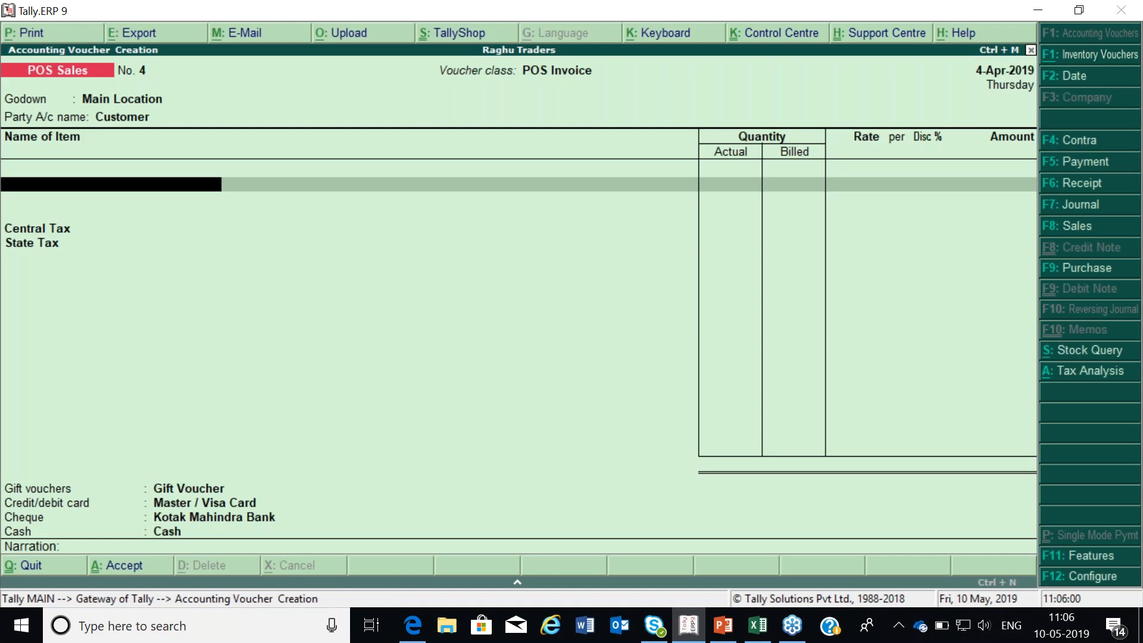
key("Up")
key("Down")
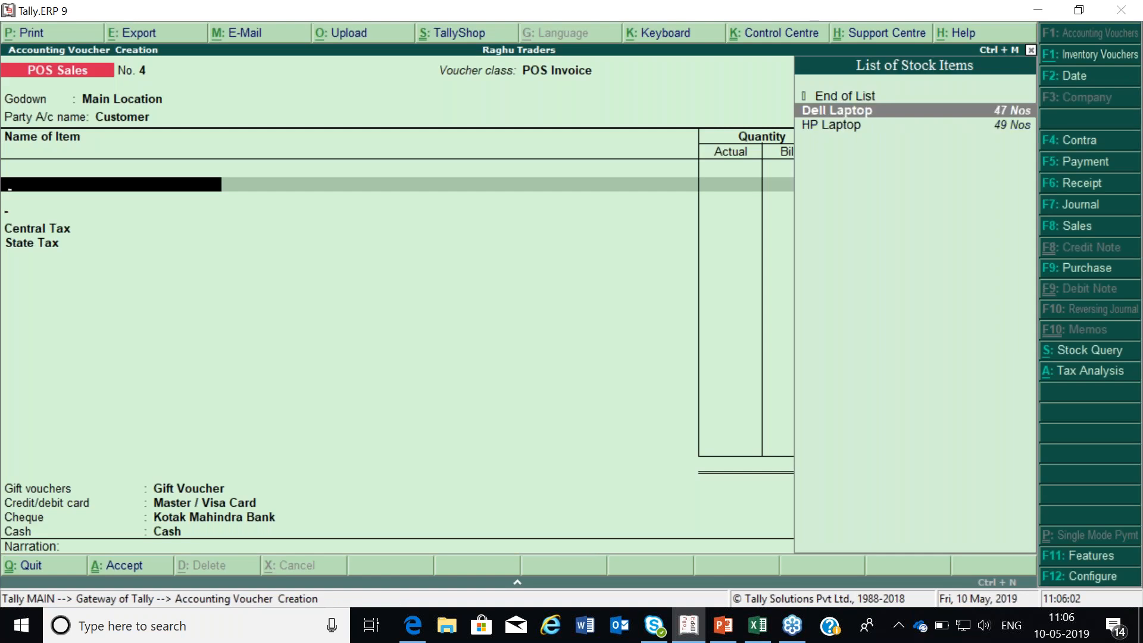
key("Return")
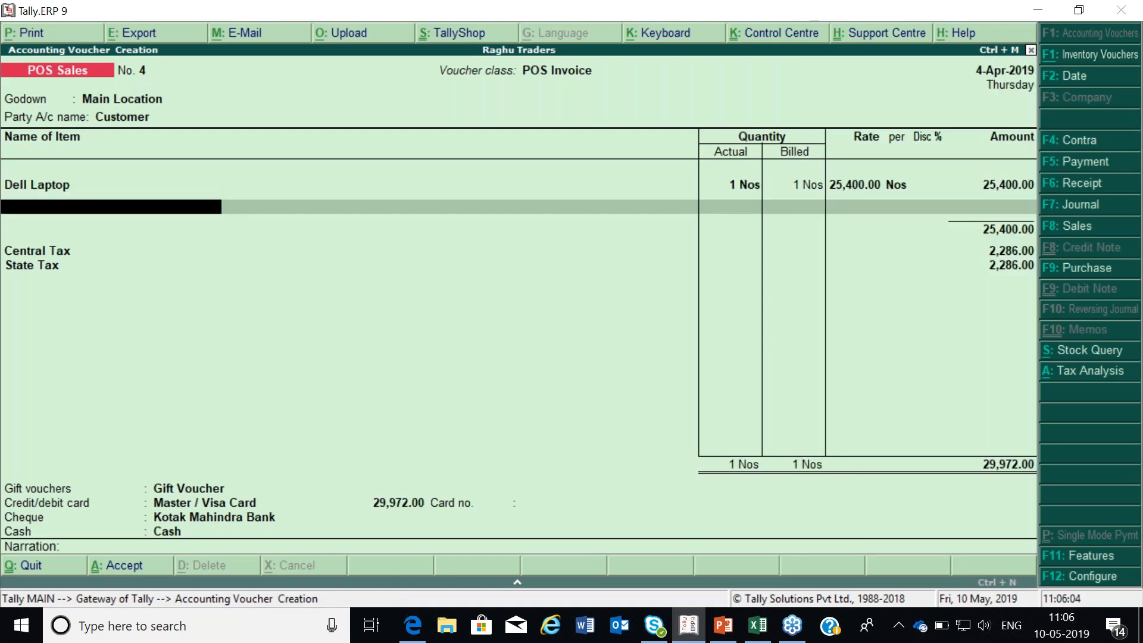
Step: Enter a 29,972.00 Gift Voucher payment and finish the voucher without narration
key("Return")
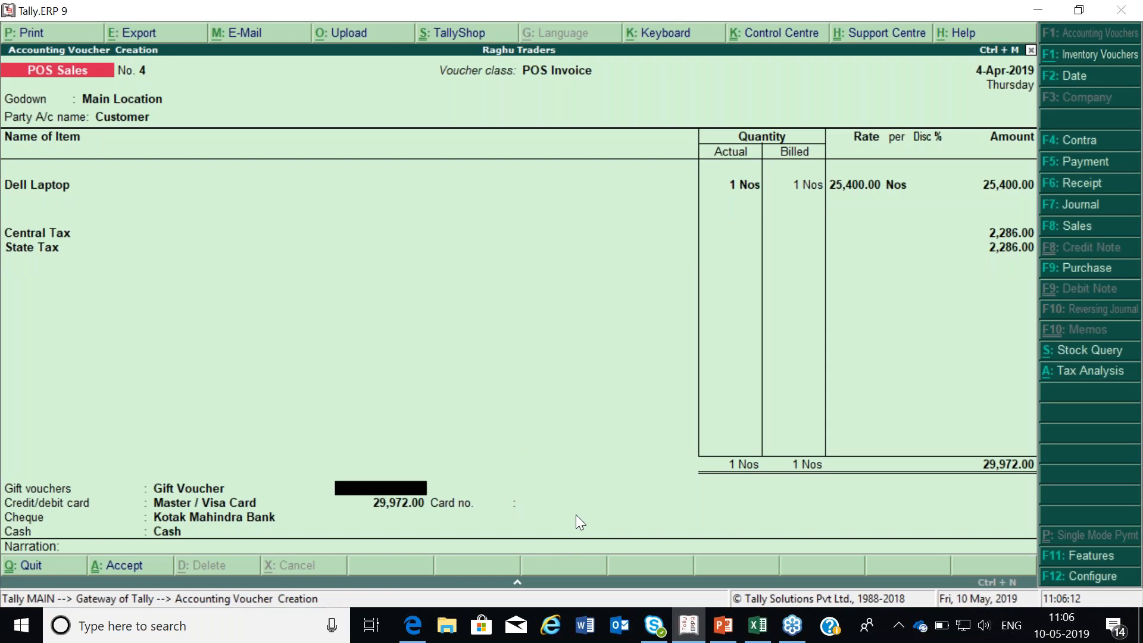
type("29972")
key("Return")
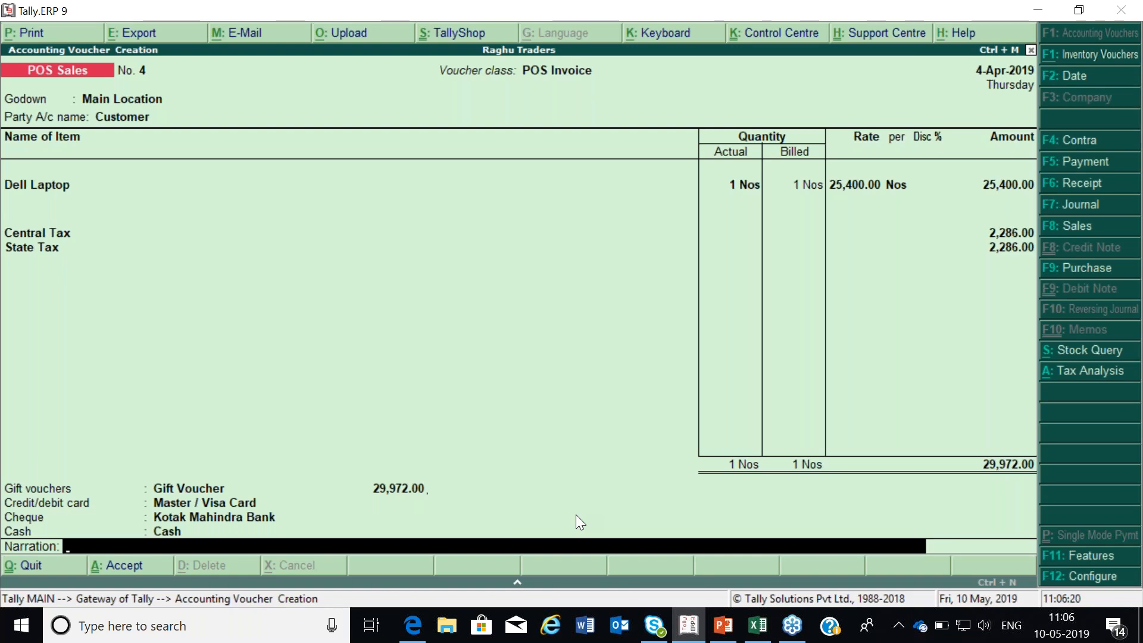
key("Return")
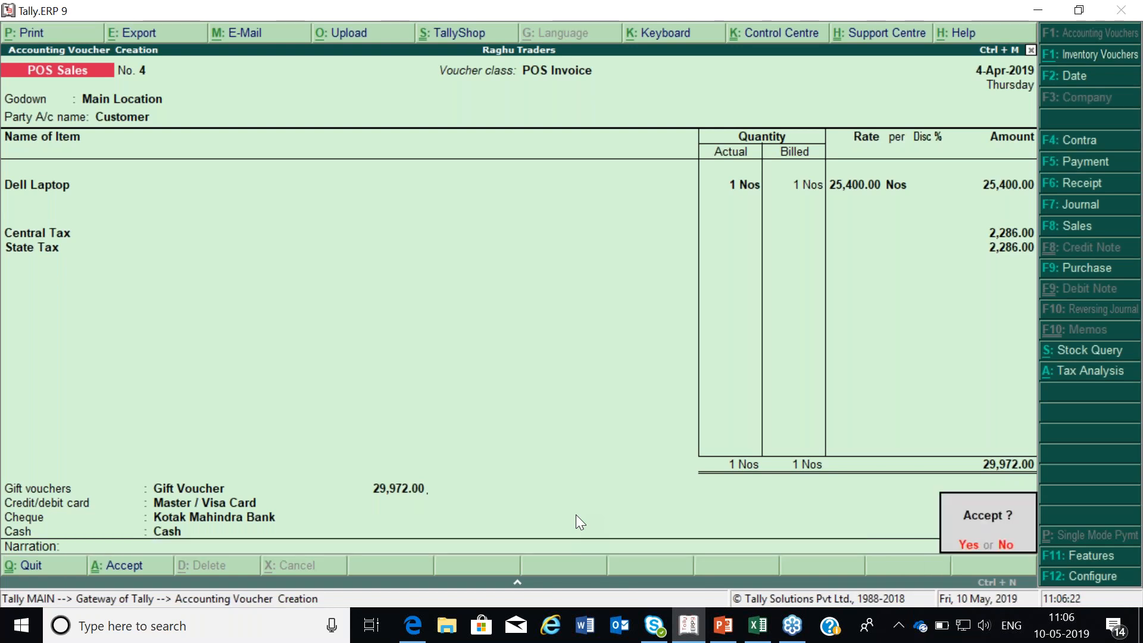
Step: Save sale No. 4, preview its Retail Bill full-window, then close back to the Gateway
key("Return")
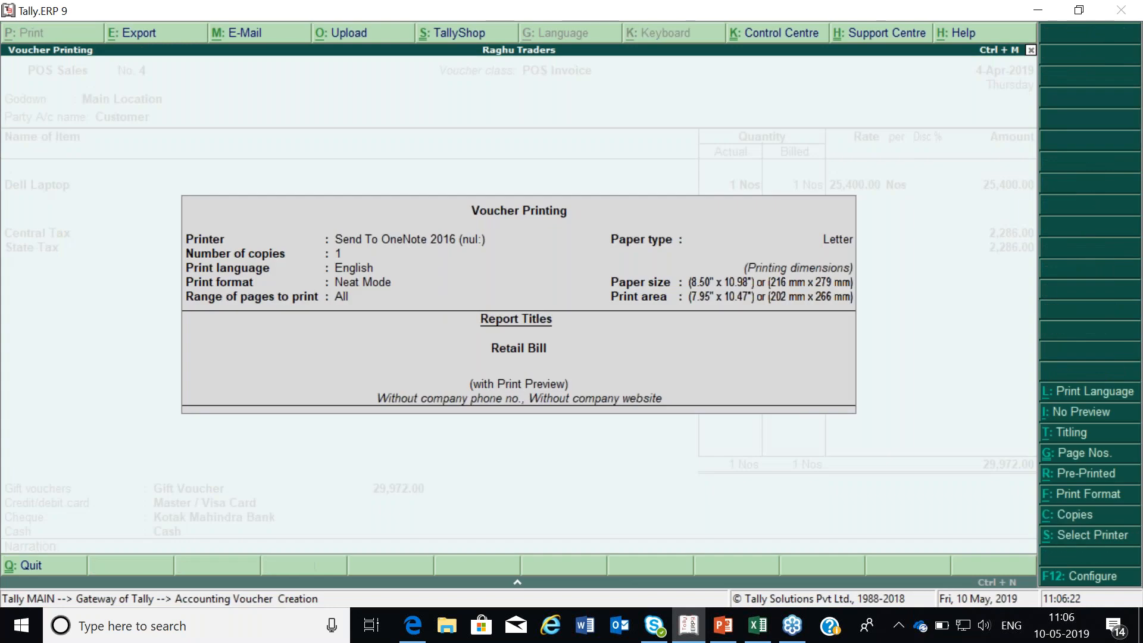
key("Return")
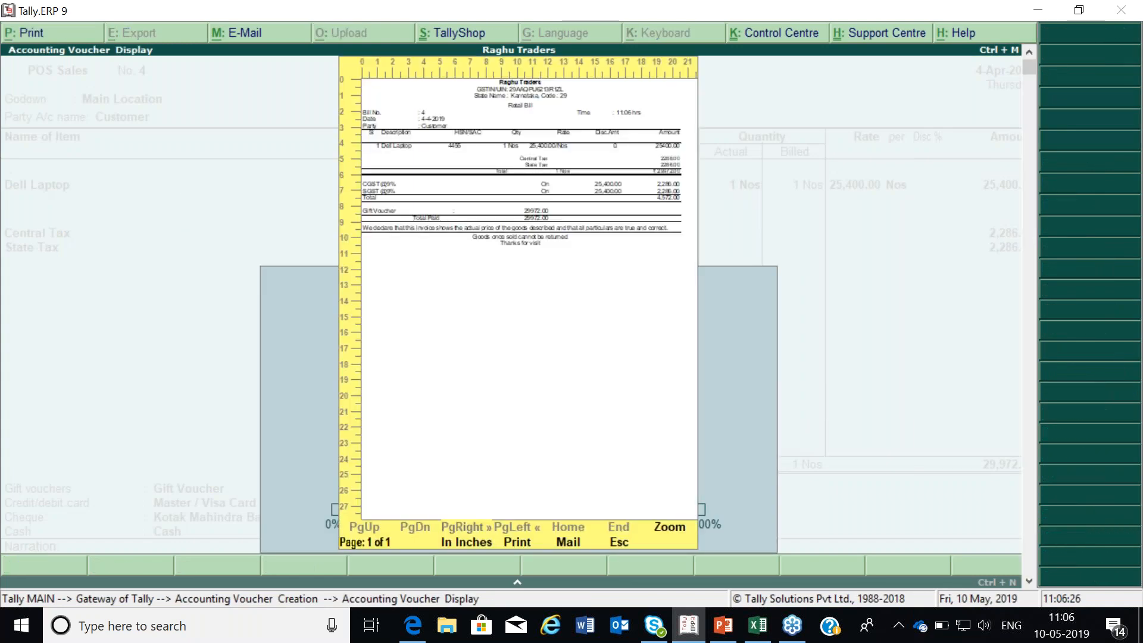
key("alt+z")
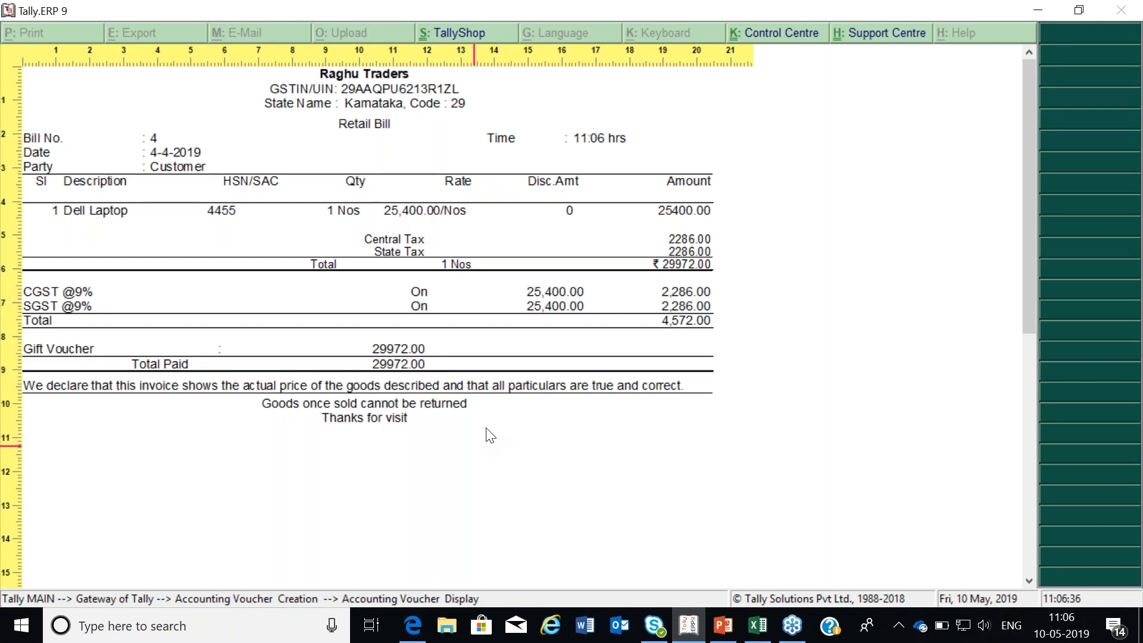
key("Escape")
key("Escape")
key("Escape")
key("Escape")
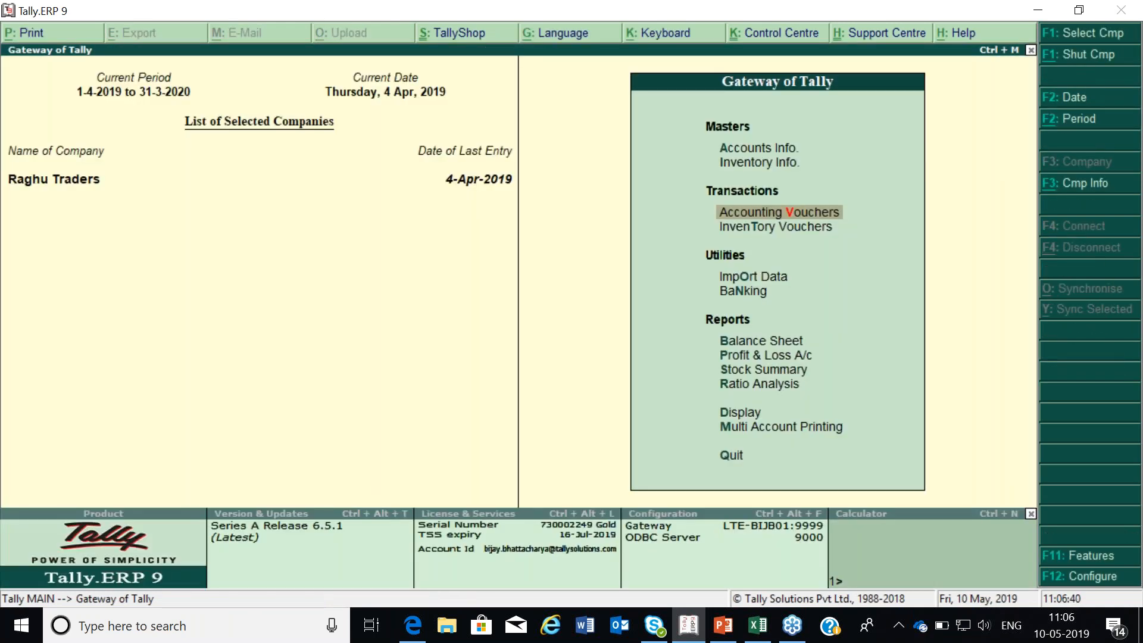
key("d")
key("a")
key("Down")
key("Down")
key("Down")
key("Down")
key("Down")
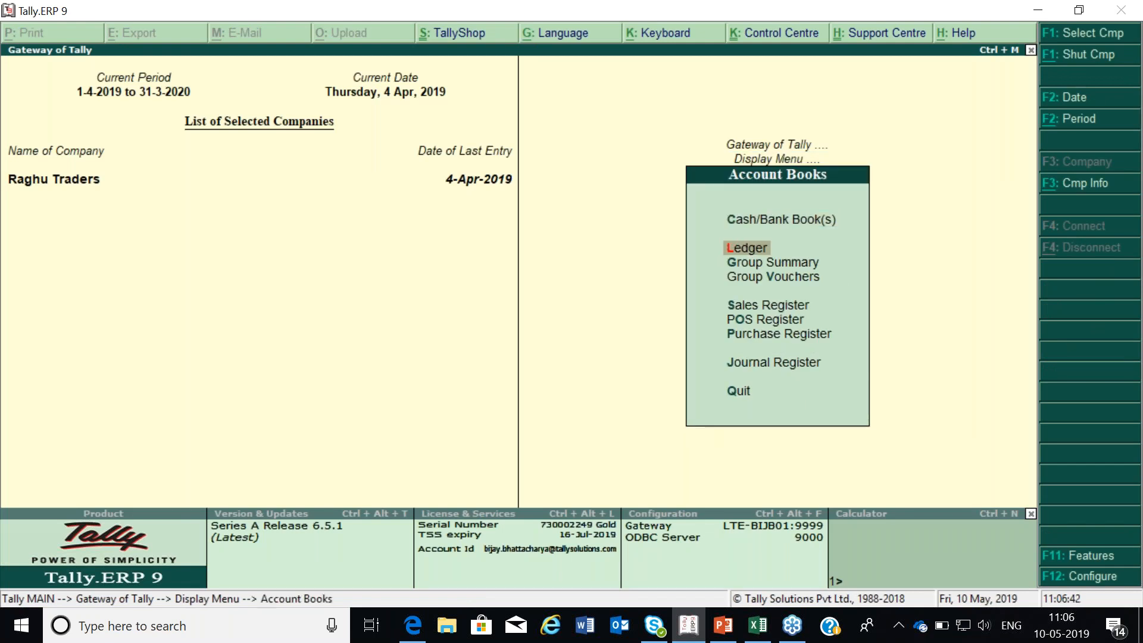
key("Return")
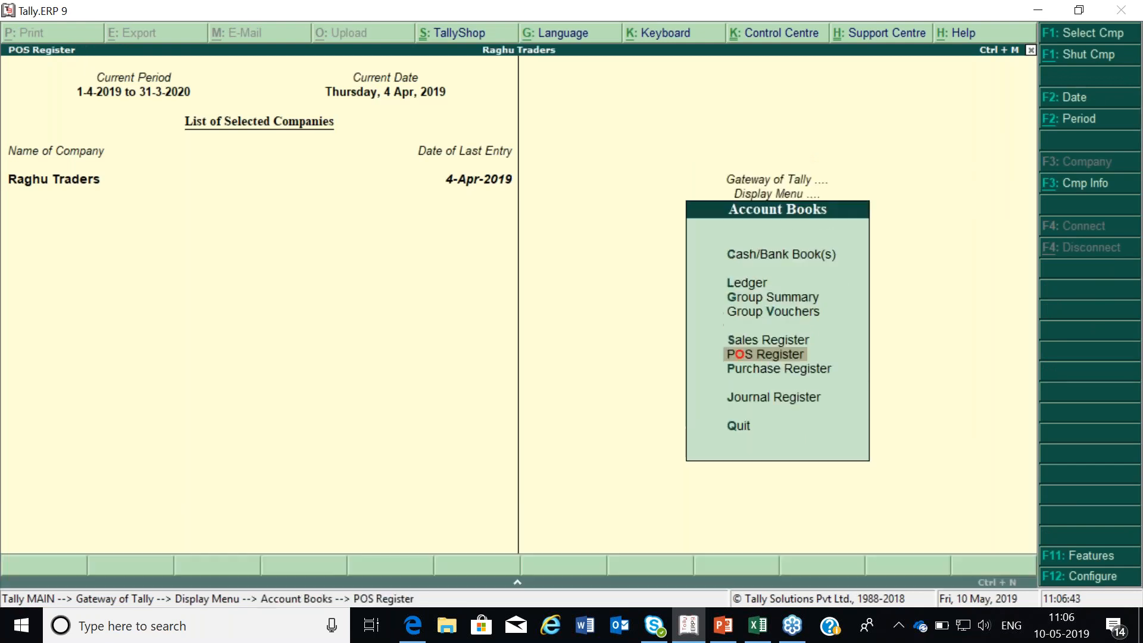
key("Return")
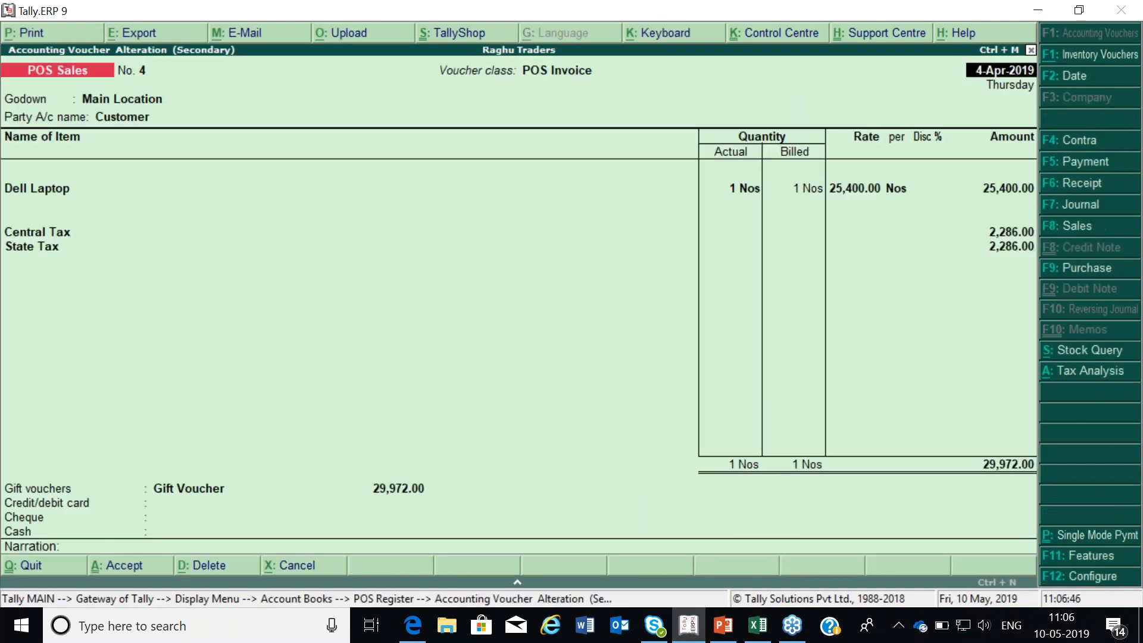
key("Escape")
key("y")
key("F2")
key("Return")
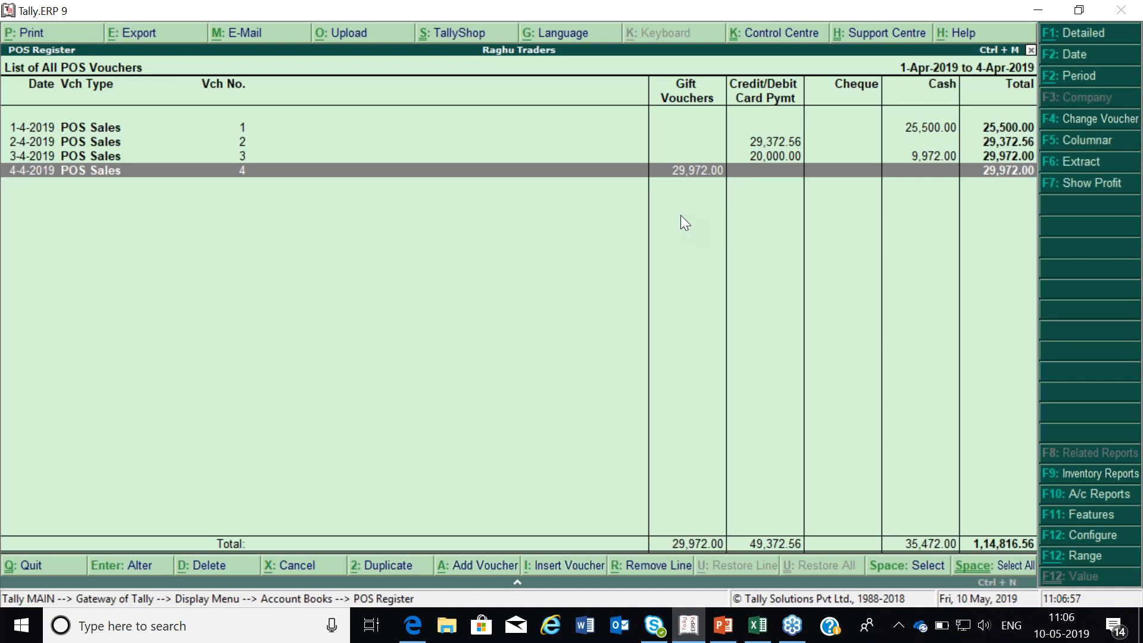
key("Escape")
key("Escape")
key("Escape")
key("Up")
key("Up")
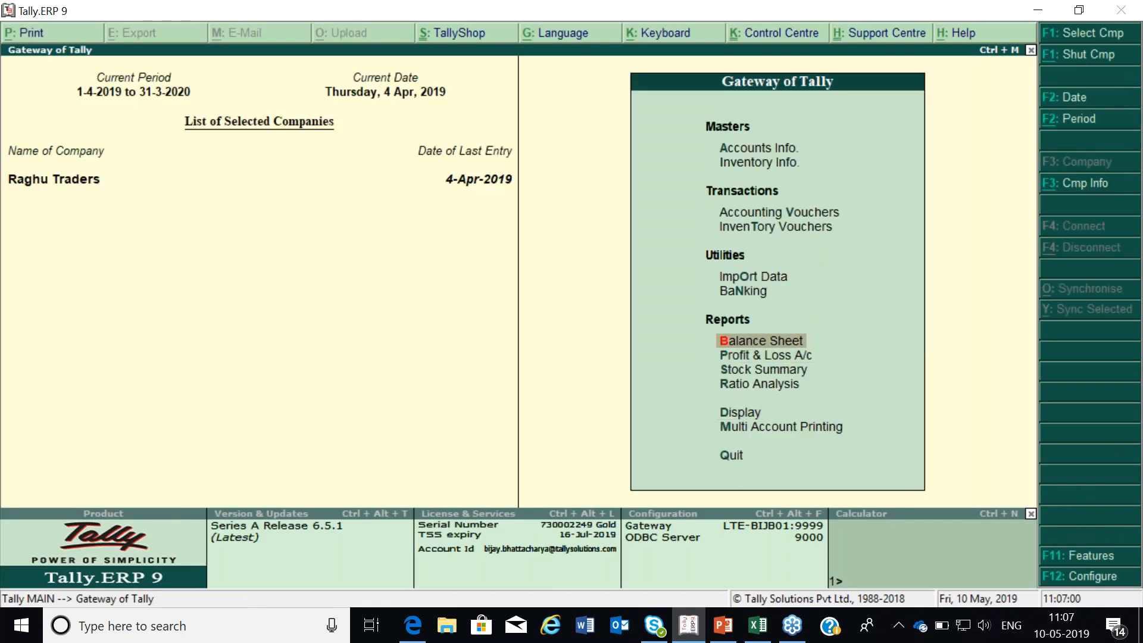
key("Return")
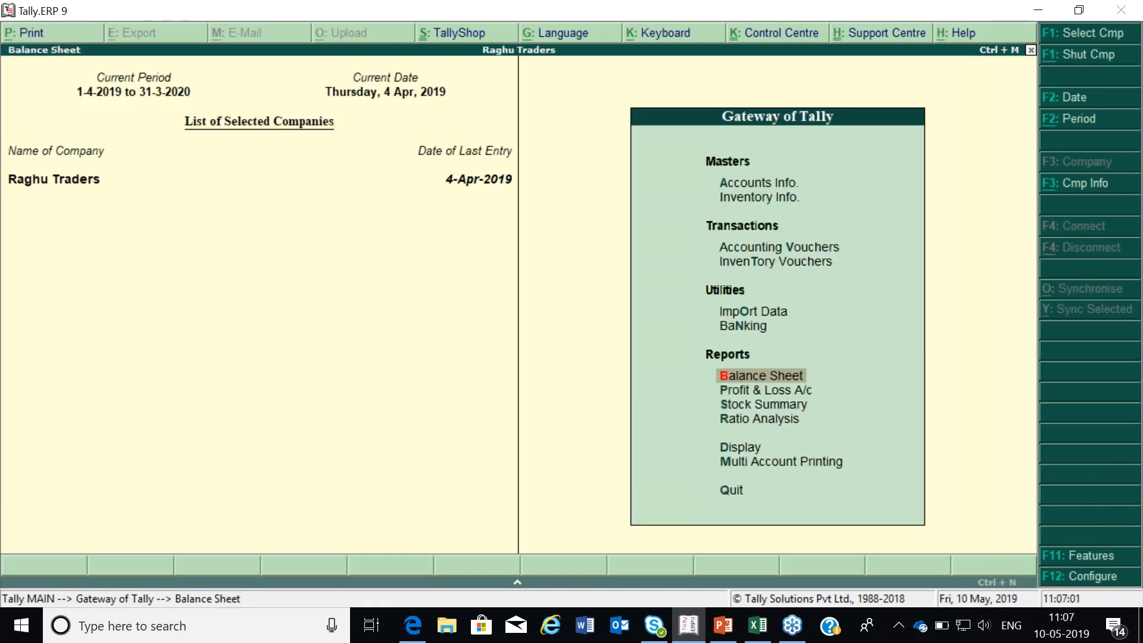
key("Escape")
key("Down")
key("Down")
key("Down")
key("Down")
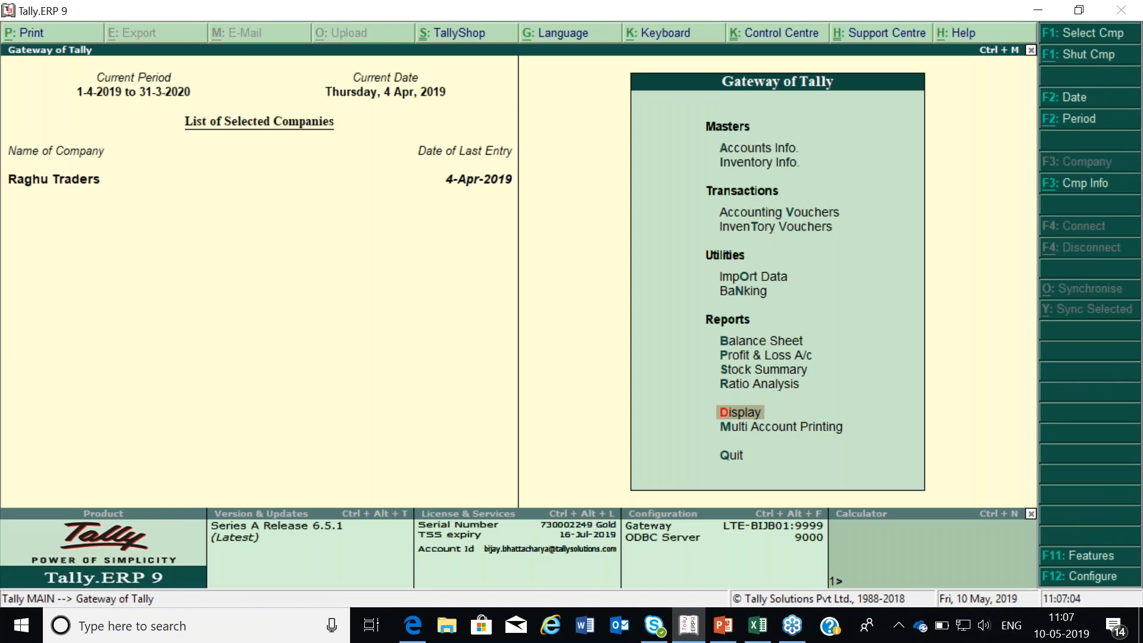
key("Return")
key("Down")
key("Down")
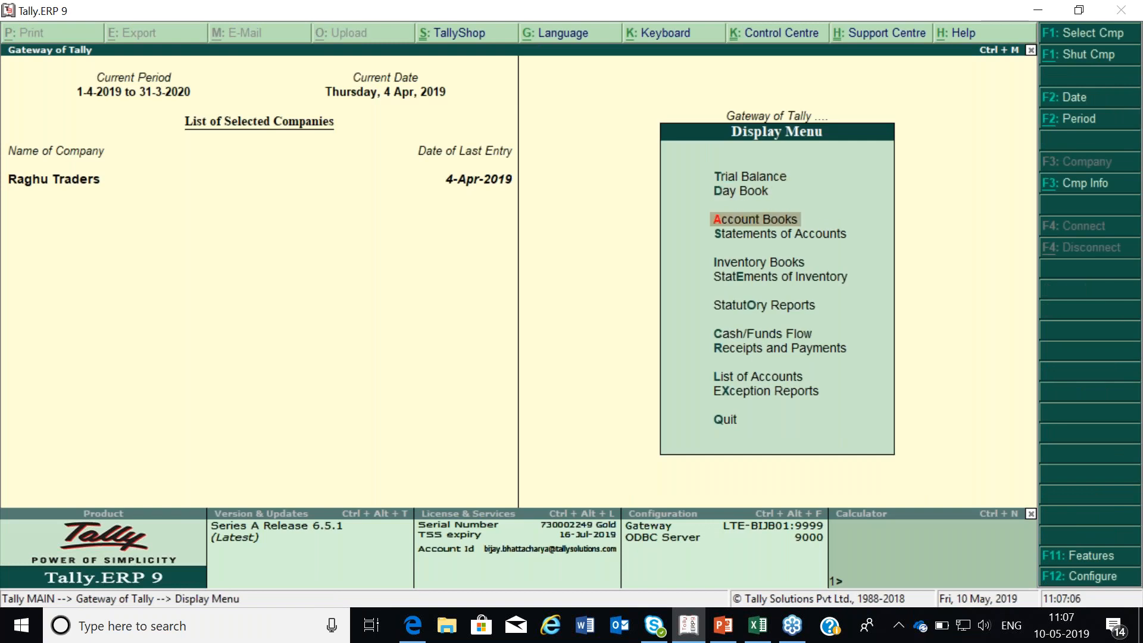
key("Escape")
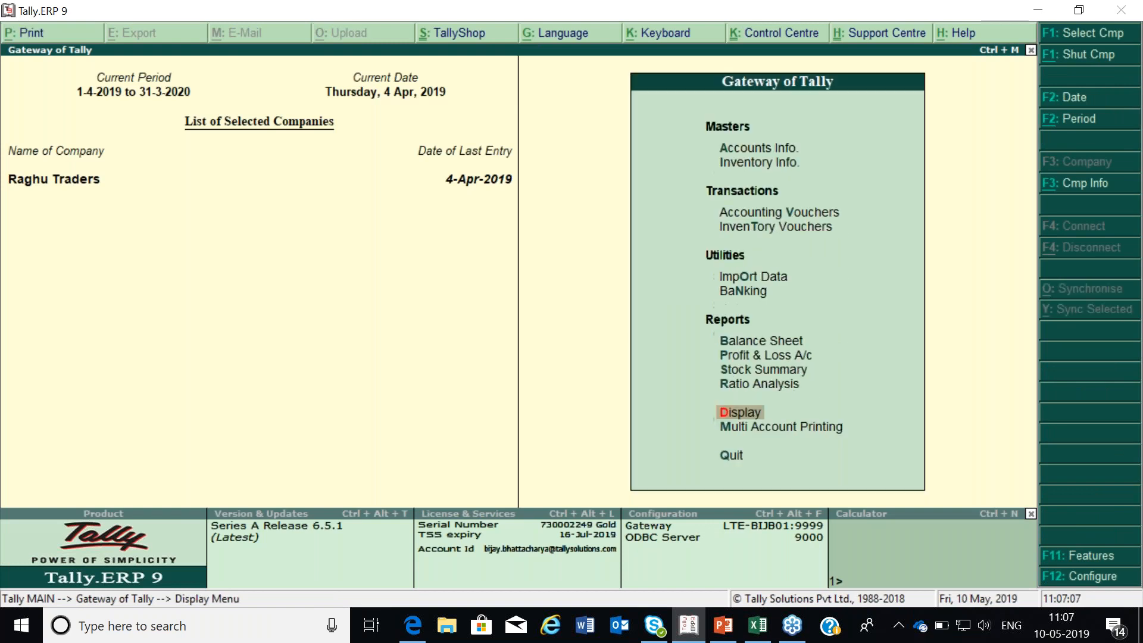
key("b")
key("alt+F1")
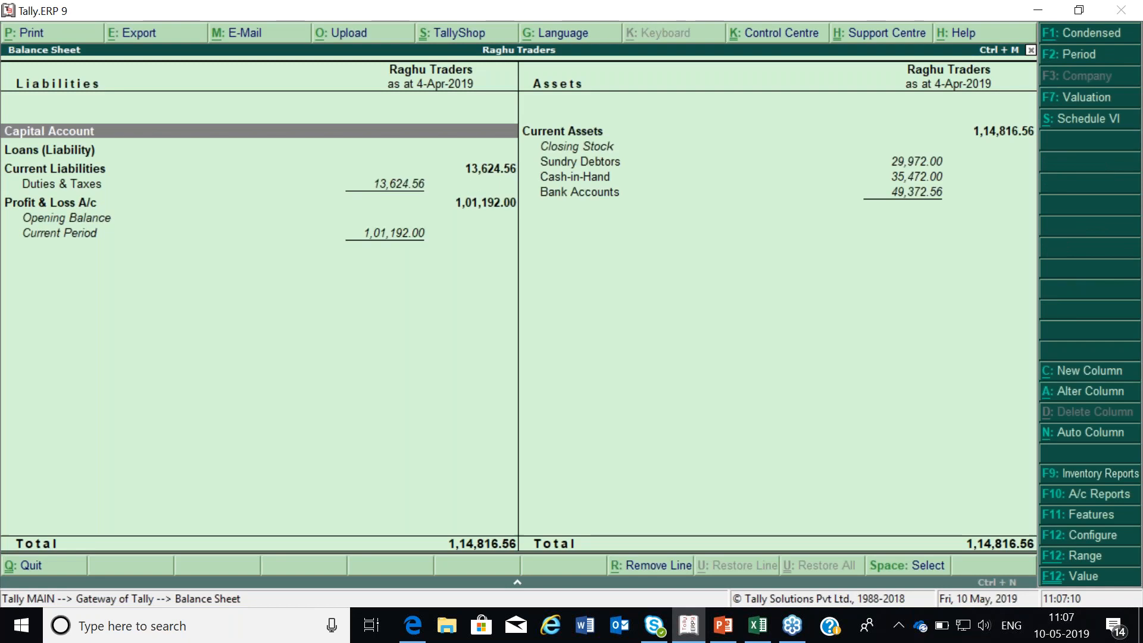
key("Right")
key("Down")
key("Down")
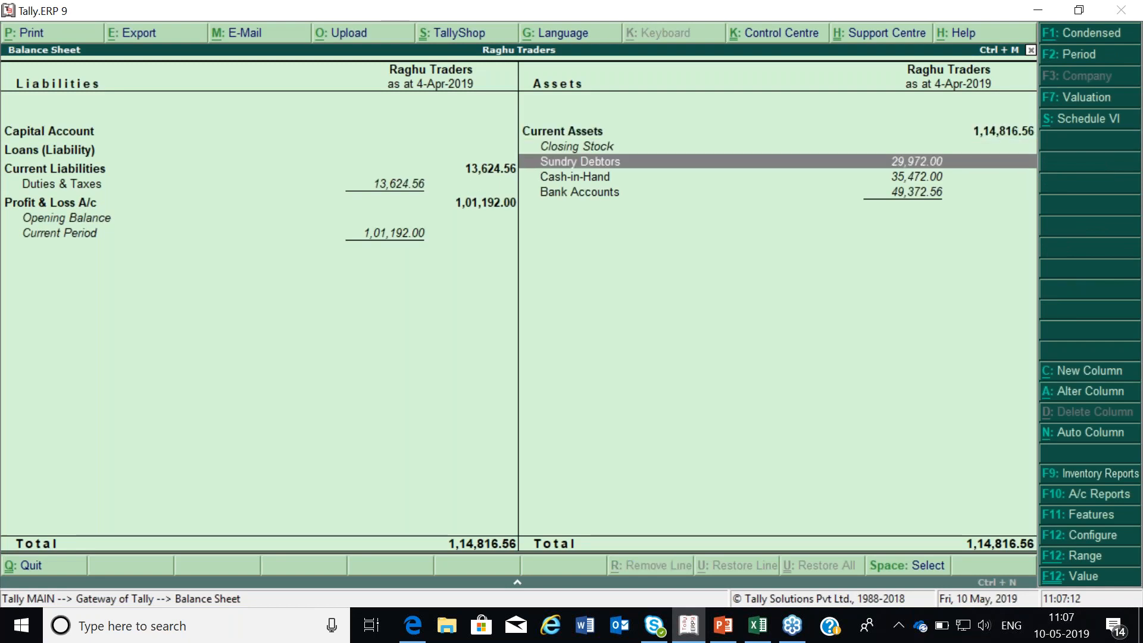
key("Return")
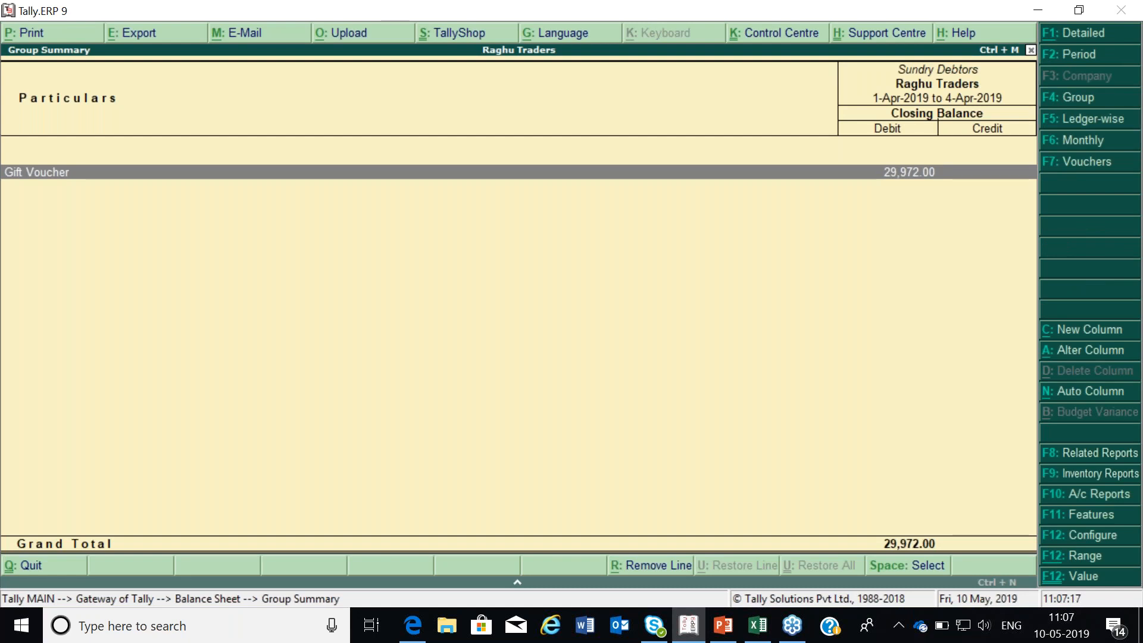
key("Return")
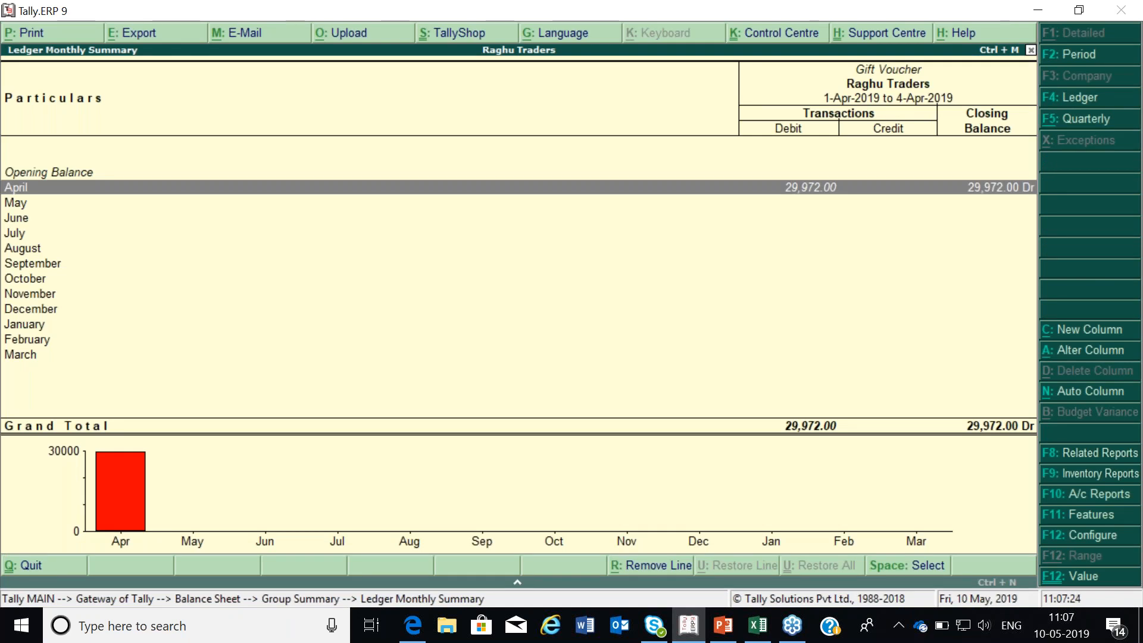
key("Escape")
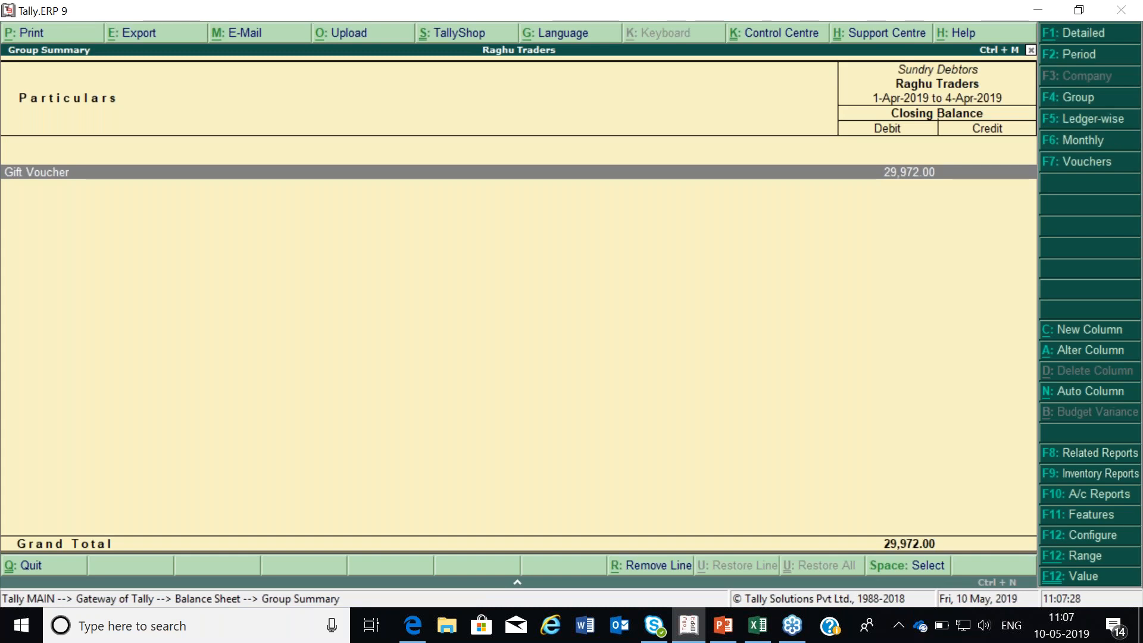
key("Escape")
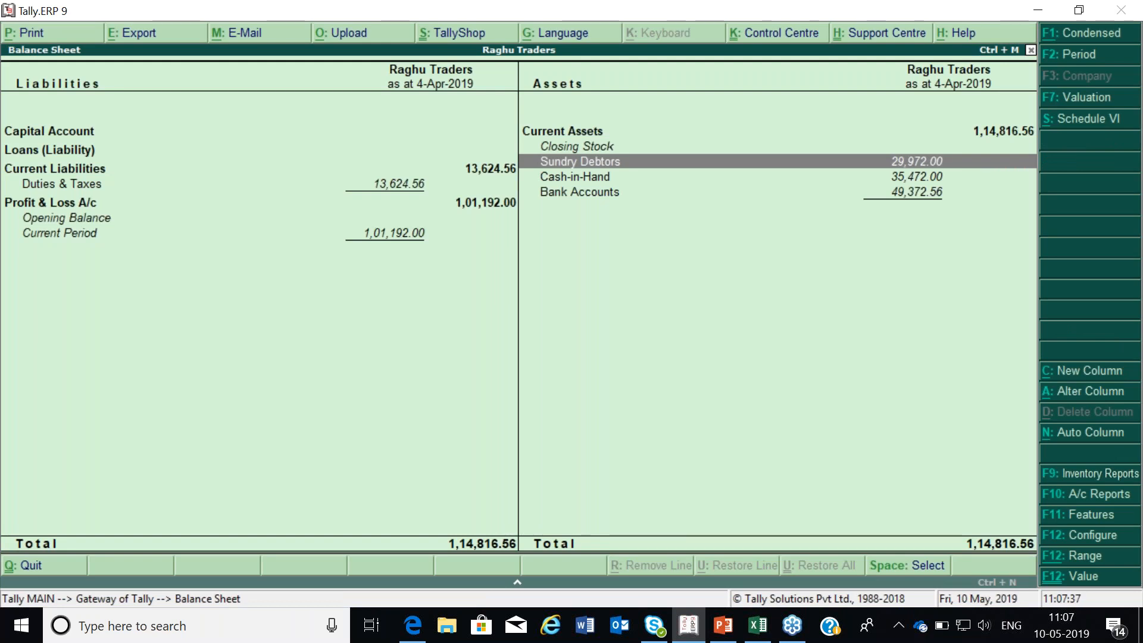
key("Escape")
key("Home")
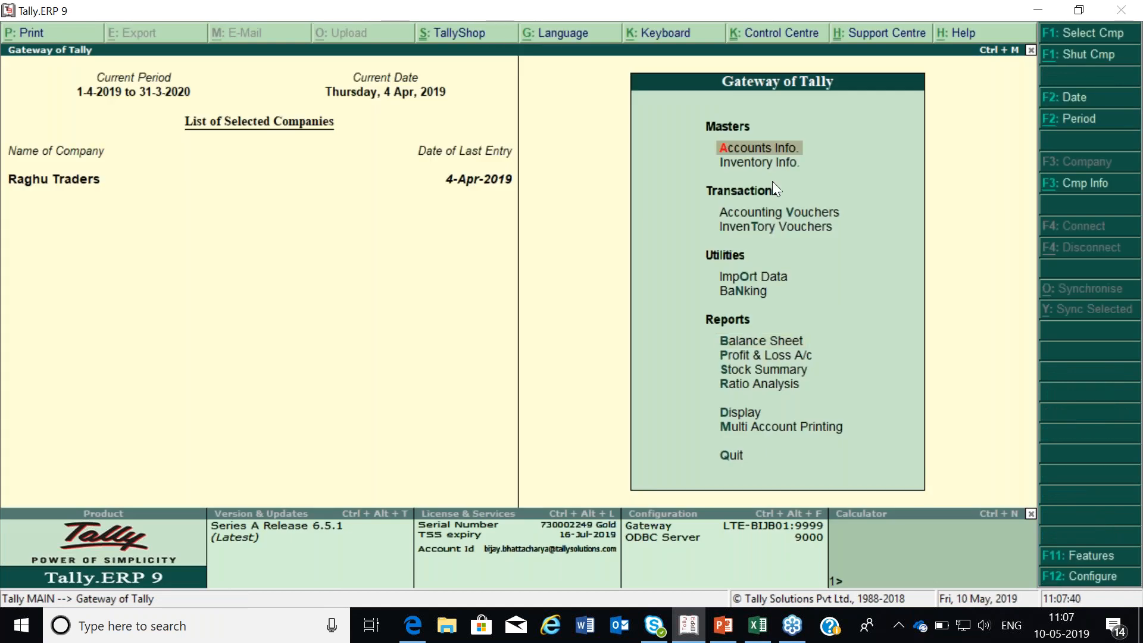